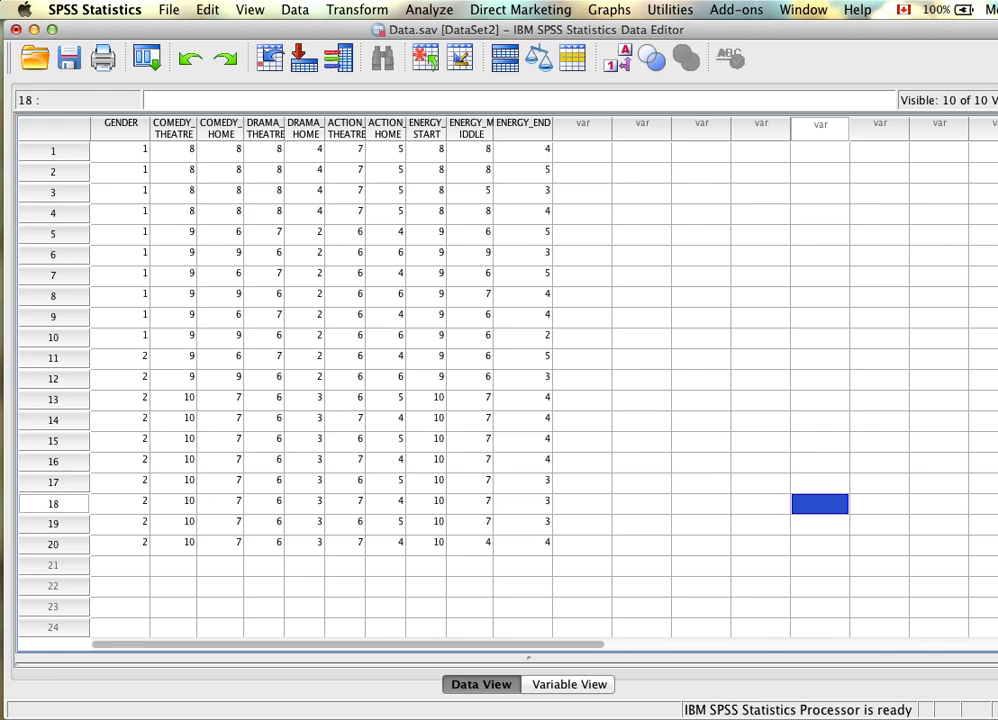
Step: Switch to Paintbrush to examine the Location by Type of Movie design grid alongside the dataset in SPSS Statistics
key("super+Tab")
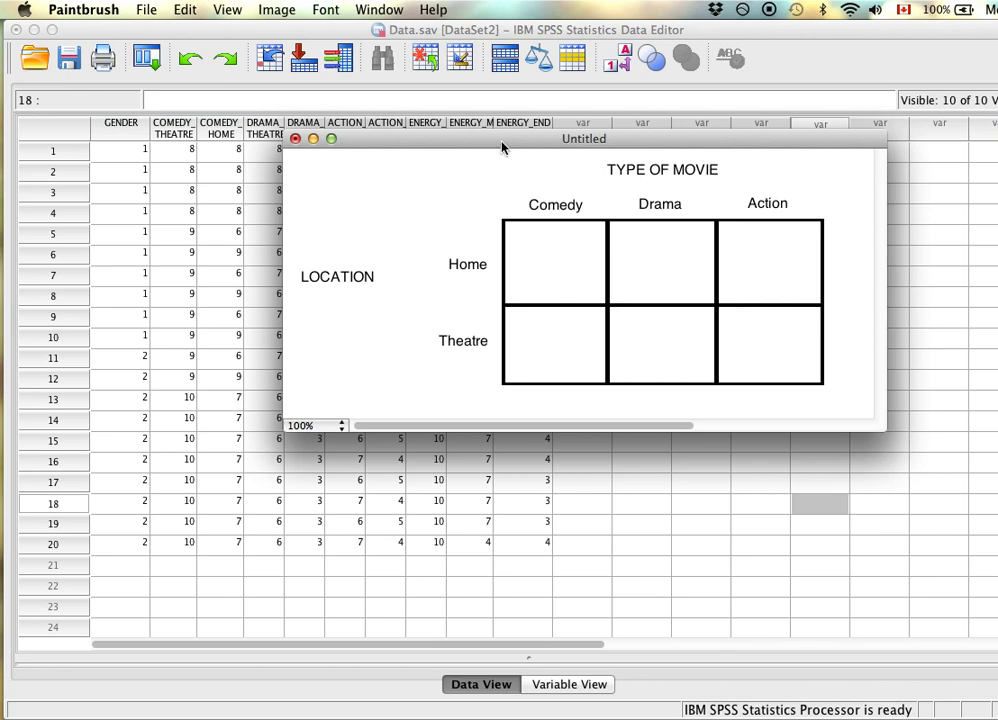
left_click_drag(483, 136, 415, 138)
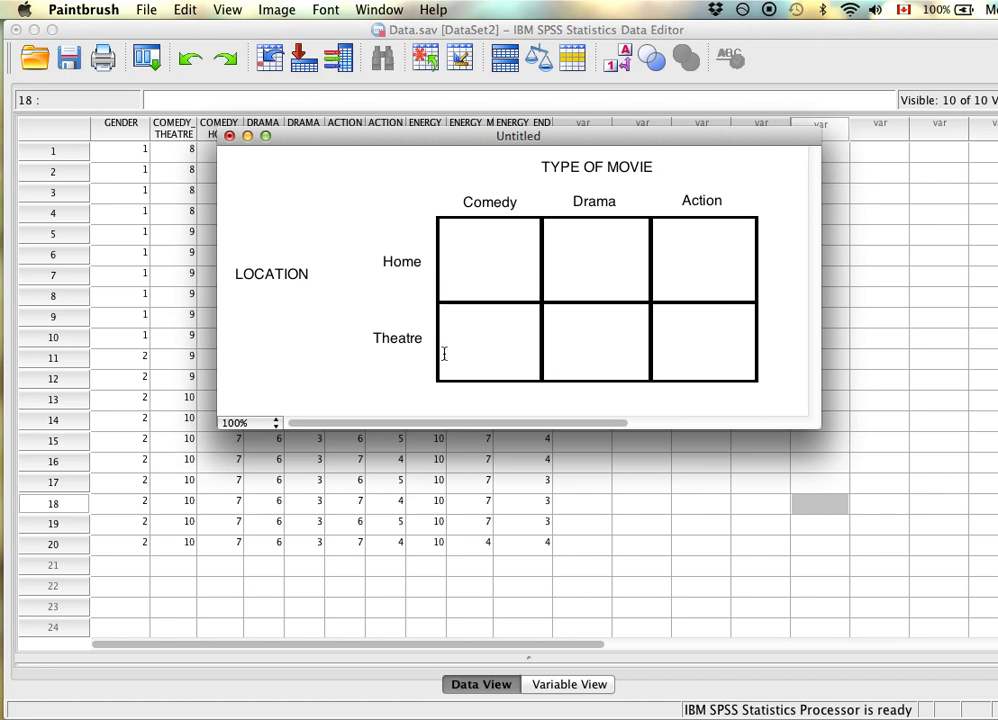
left_click(583, 503)
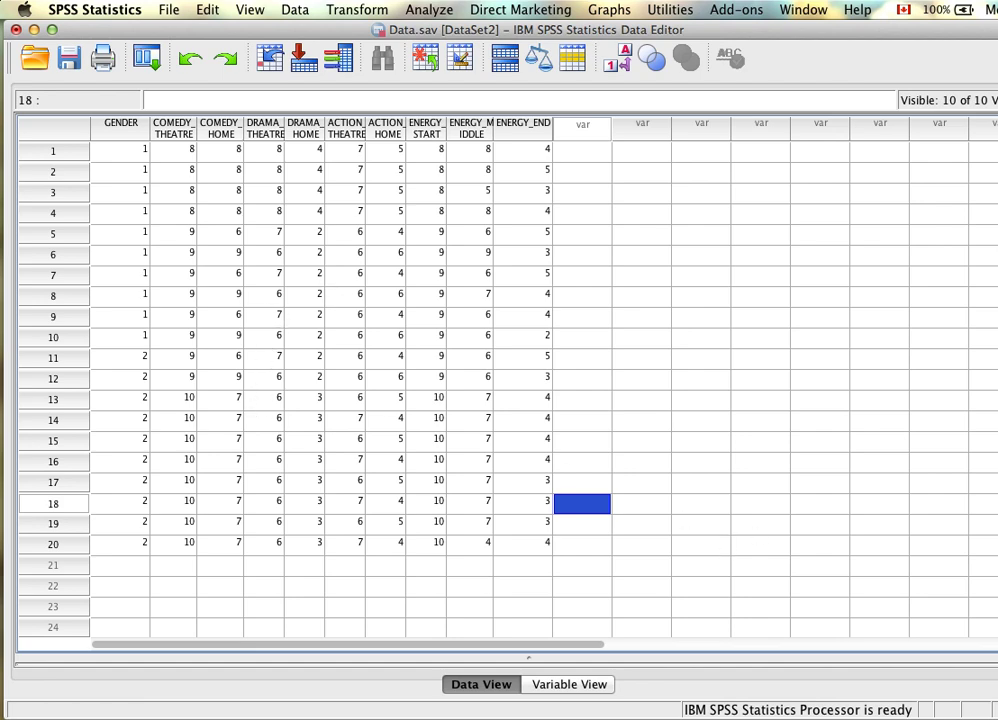
key("super+Tab")
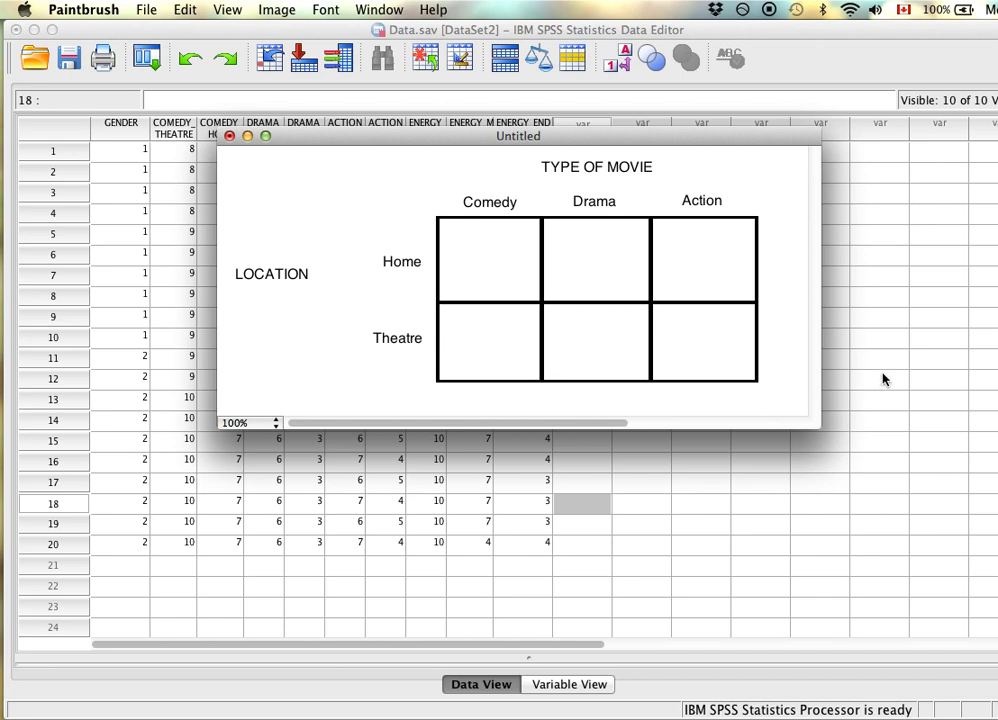
left_click(892, 284)
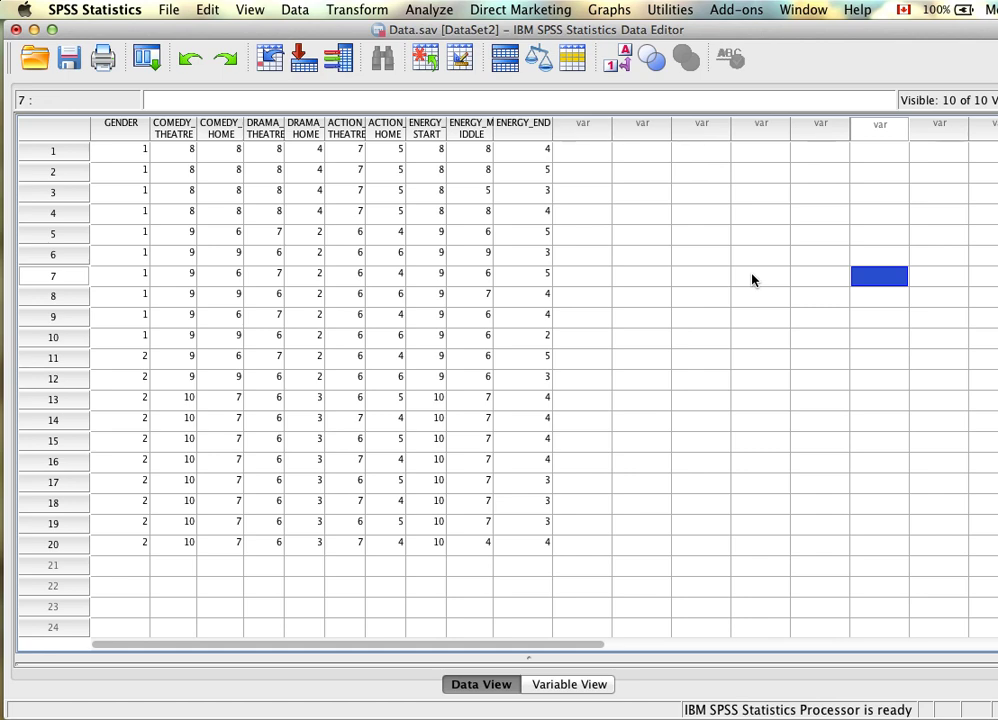
Step: Start a General Linear Model Repeated Measures analysis and add a within-subject factor named Movie with 3 levels
left_click(446, 8)
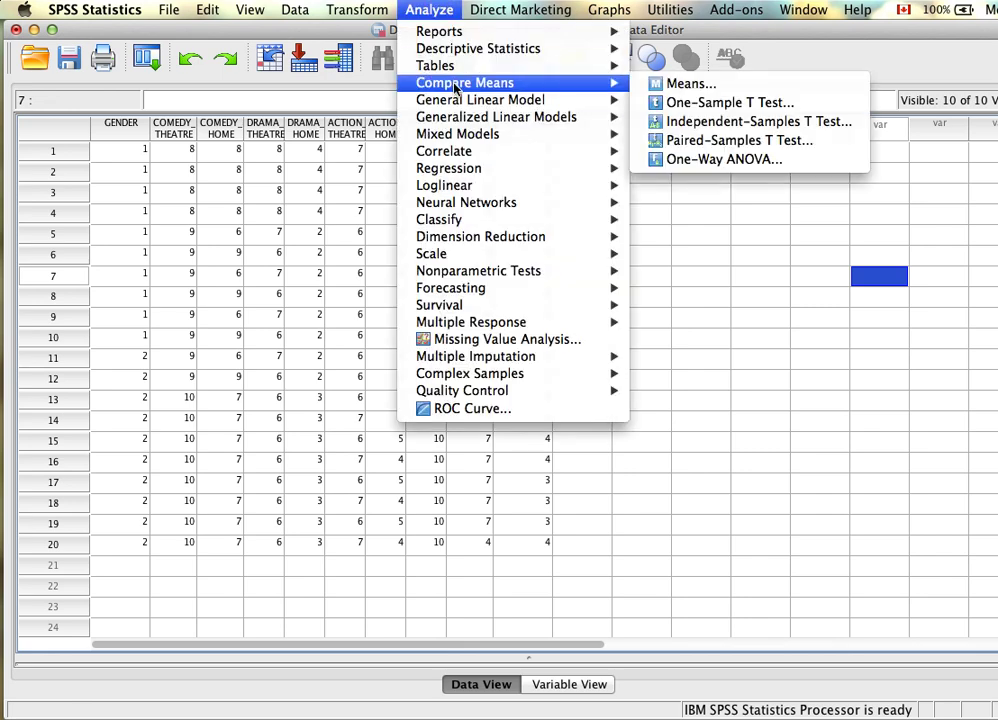
mouse_move(479, 99)
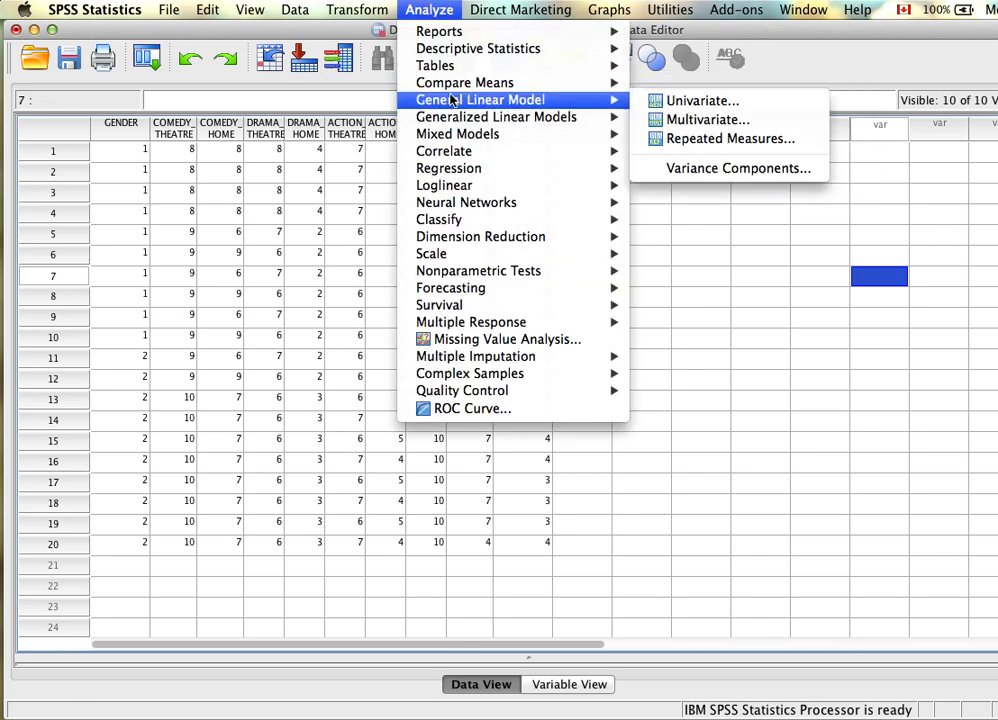
left_click(685, 140)
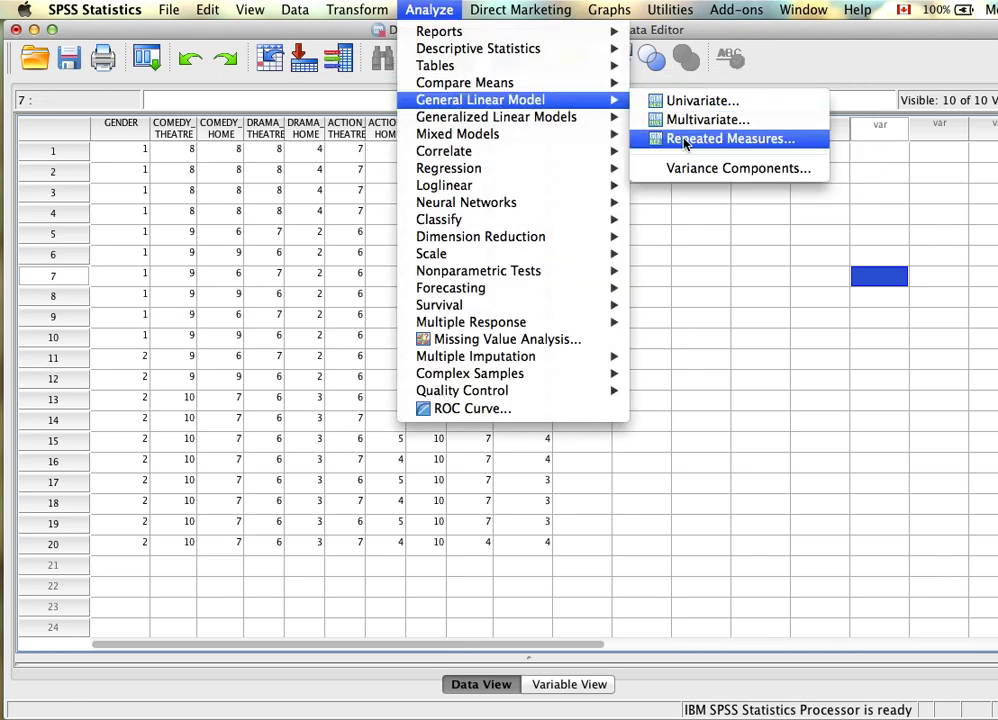
left_click_drag(531, 193, 604, 177)
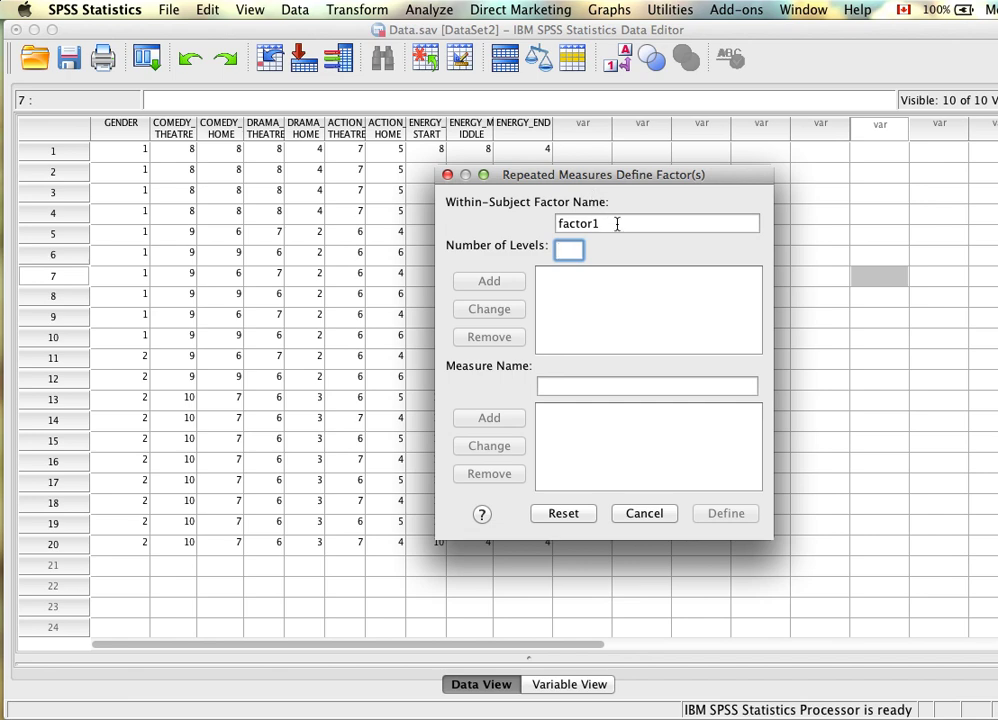
left_click_drag(579, 182, 641, 166)
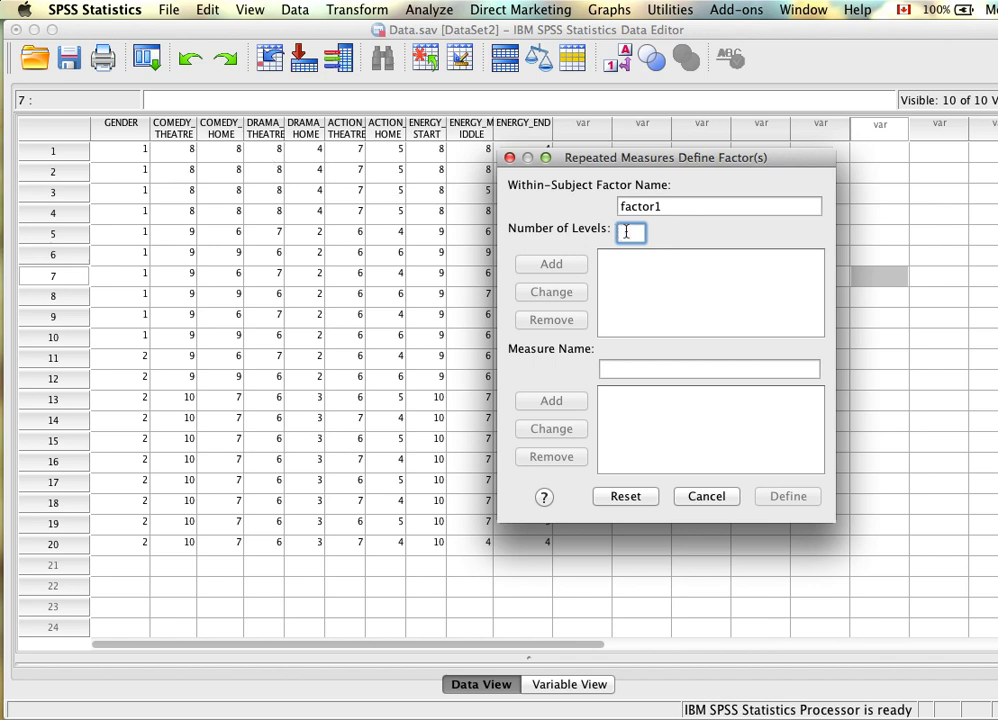
double_click(703, 210)
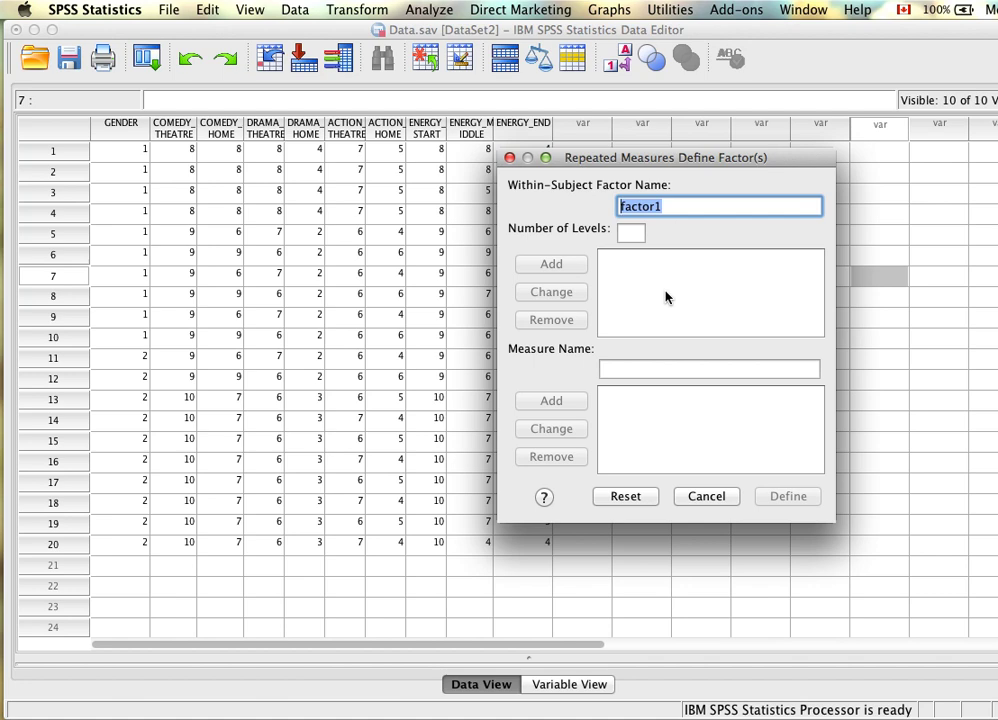
type("Movie")
left_click(635, 236)
type("3")
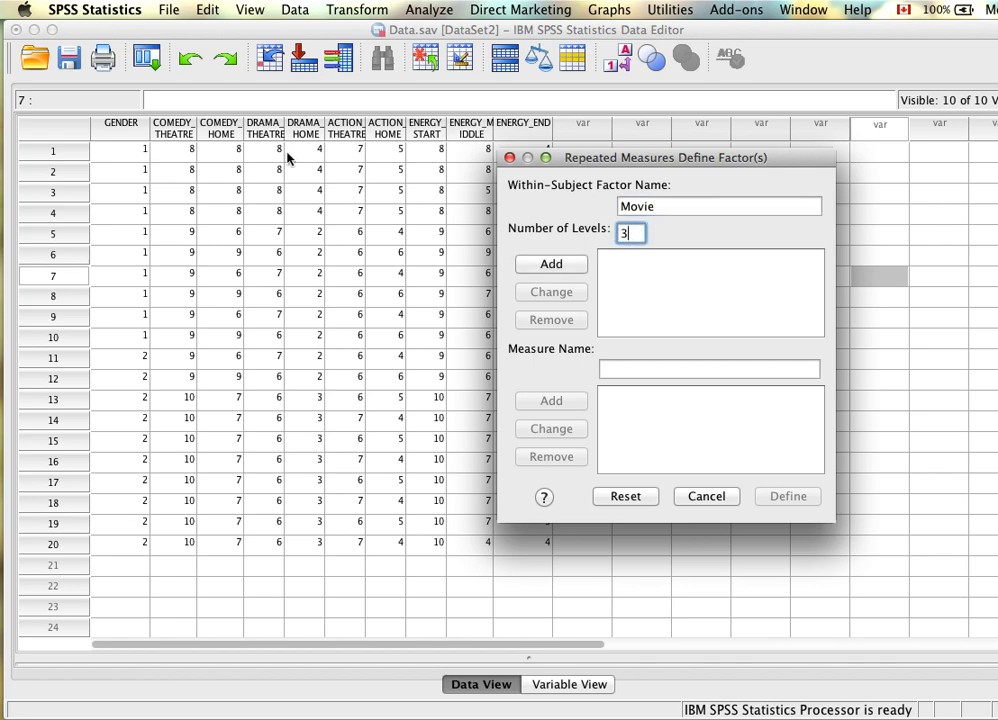
left_click(566, 263)
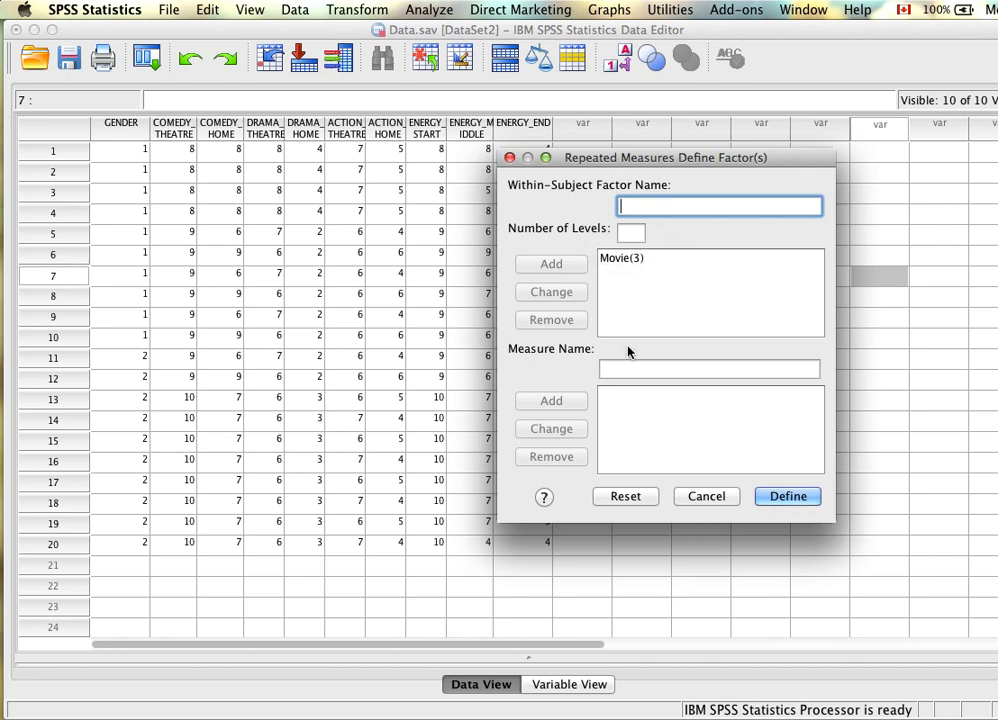
Step: Add a second within-subject factor named Location with 2 levels and proceed to defining the within-subjects variables
type("Location")
key("Tab")
type("2")
left_click(551, 263)
left_click(776, 498)
mouse_move(628, 196)
left_mouse_down()
mouse_move(629, 250)
mouse_move(619, 200)
mouse_move(588, 200)
mouse_move(715, 193)
left_mouse_up()
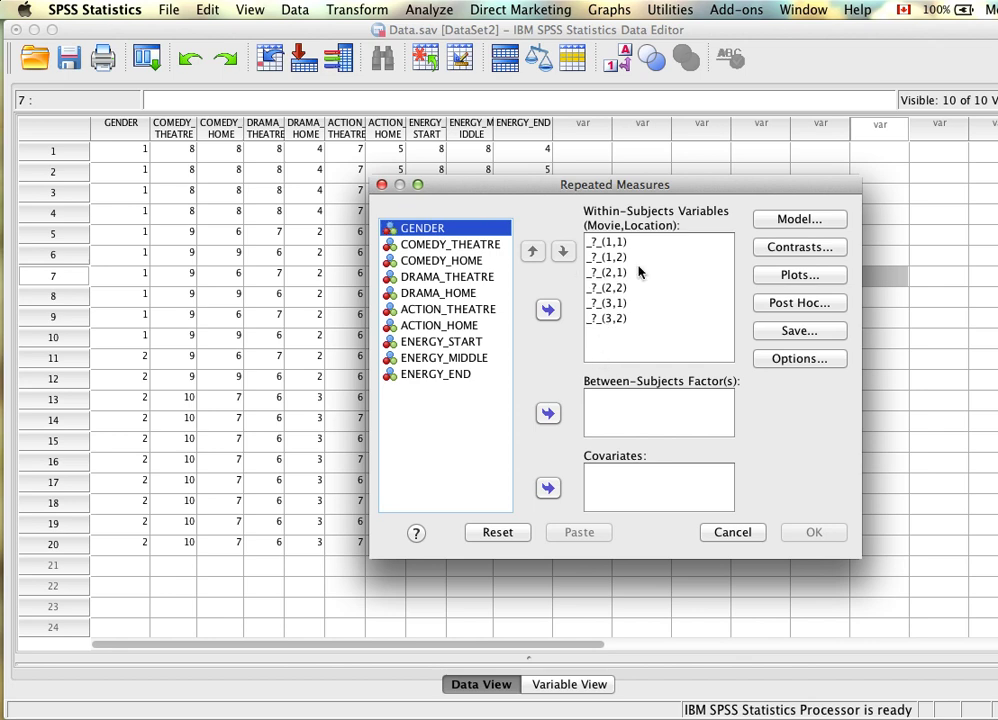
Step: Assign COMEDY_THEATRE to within-subjects cell (1,1) and COMEDY_HOME to cell (1,2)
left_click(614, 246)
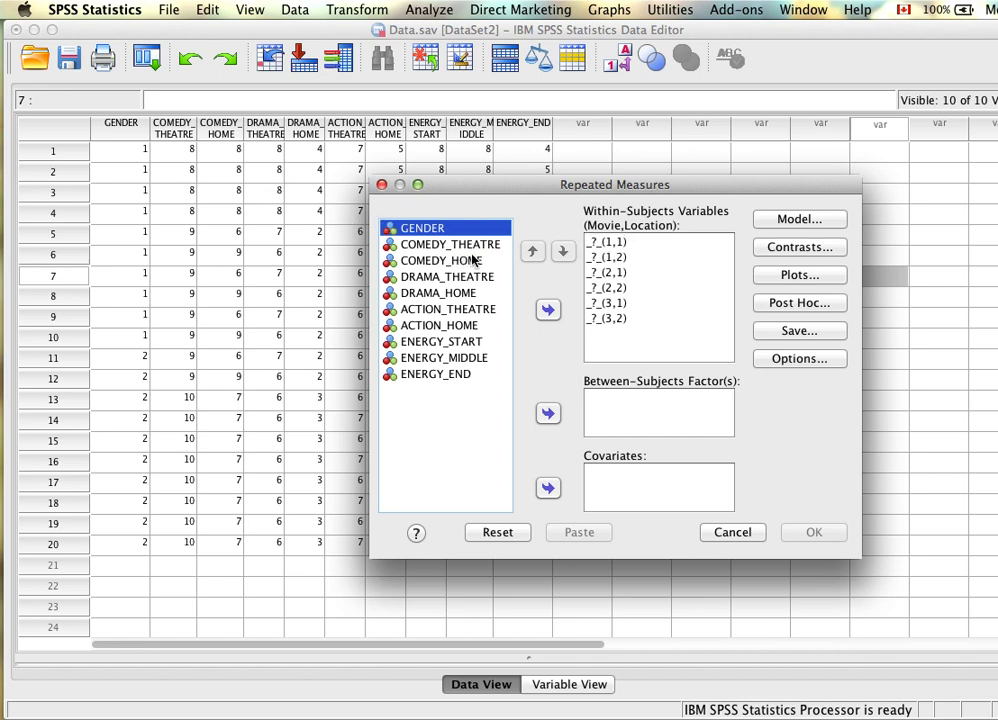
left_click_drag(474, 260, 481, 249)
left_click(484, 245)
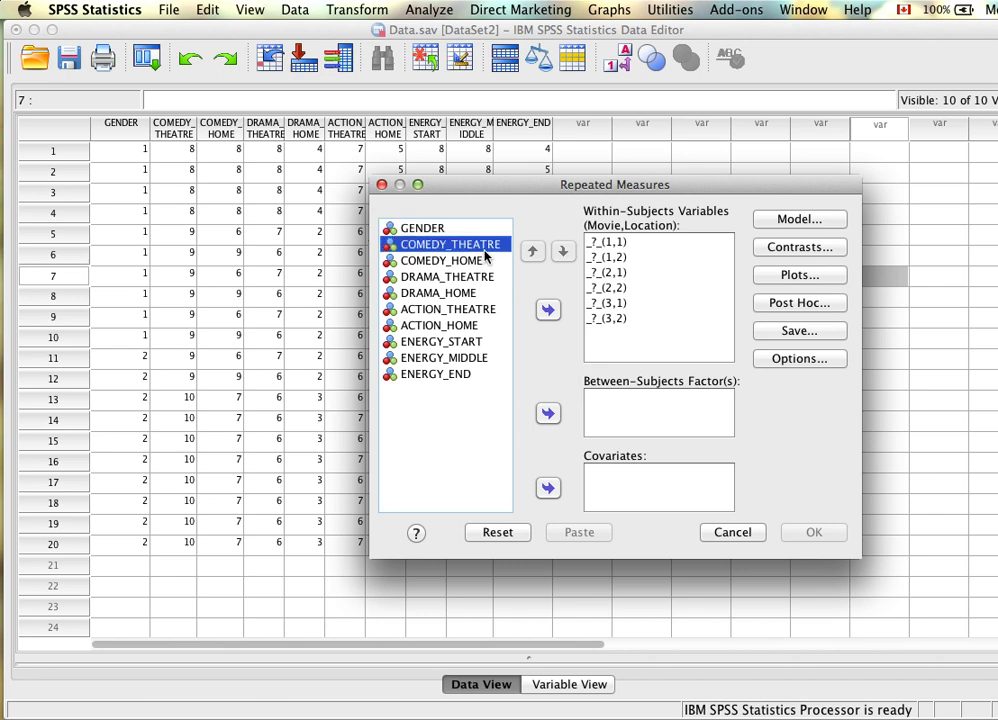
left_click(548, 311)
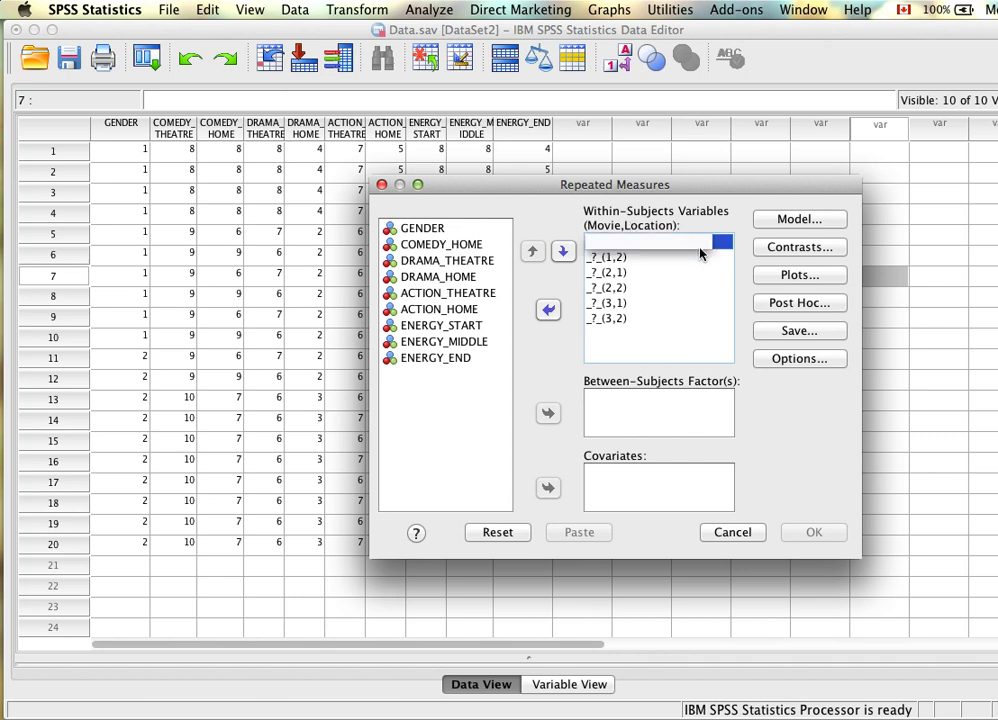
left_click(437, 250)
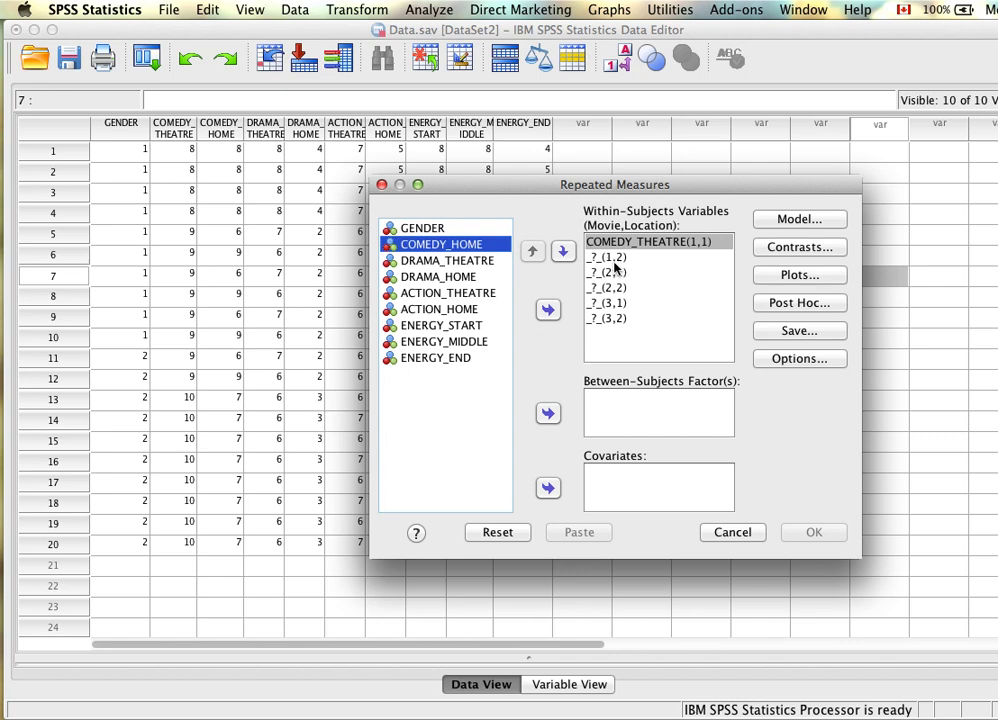
left_click(545, 311)
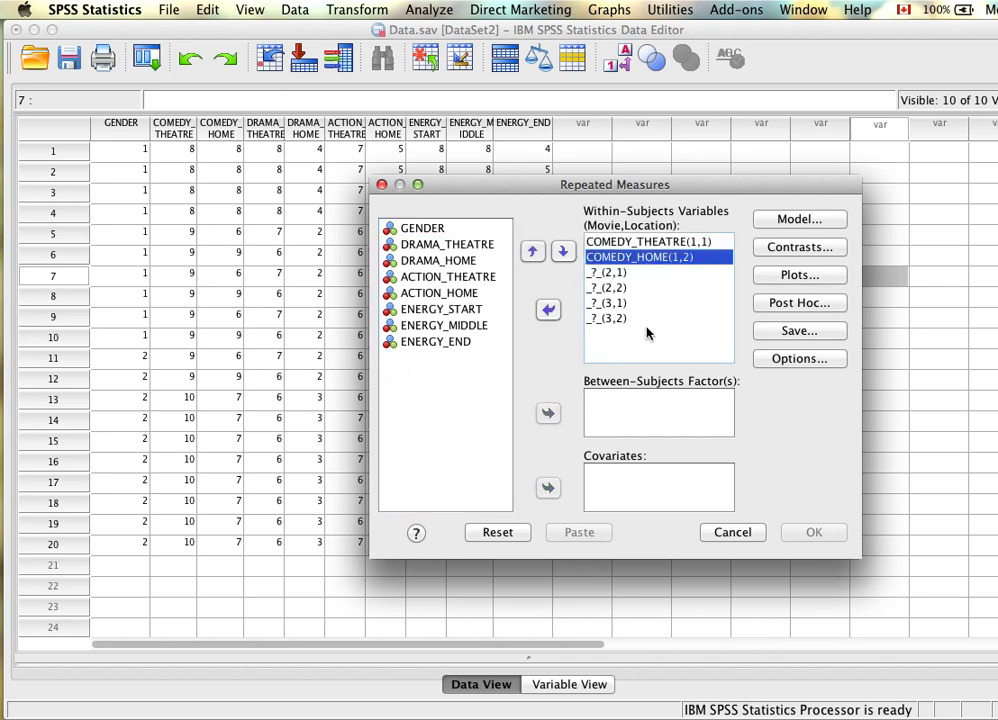
left_click(611, 276)
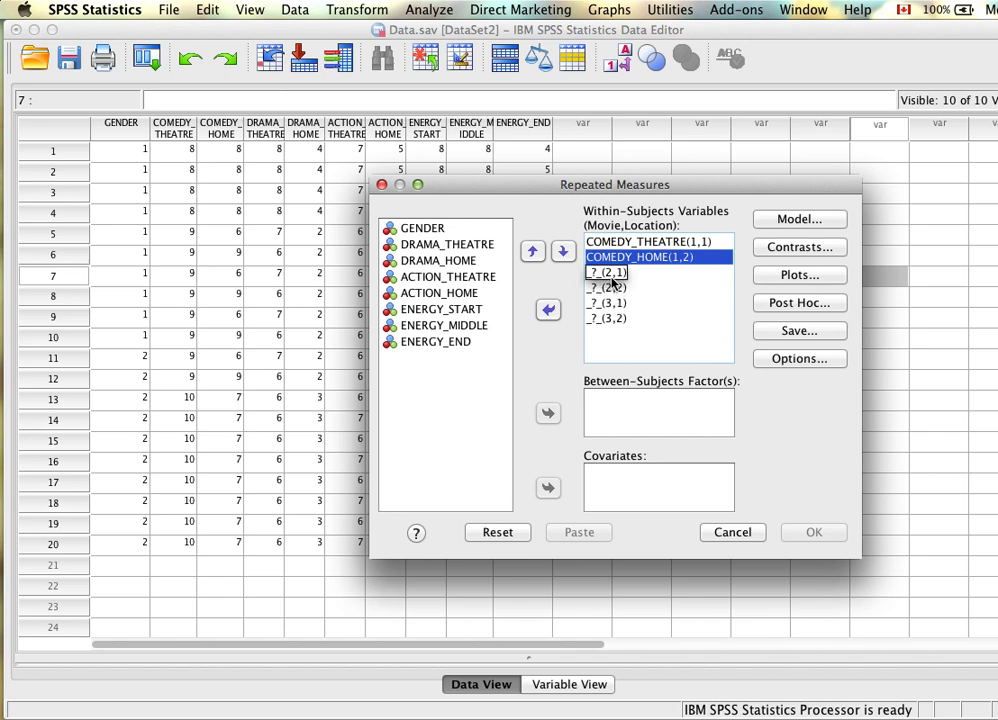
left_click(613, 259)
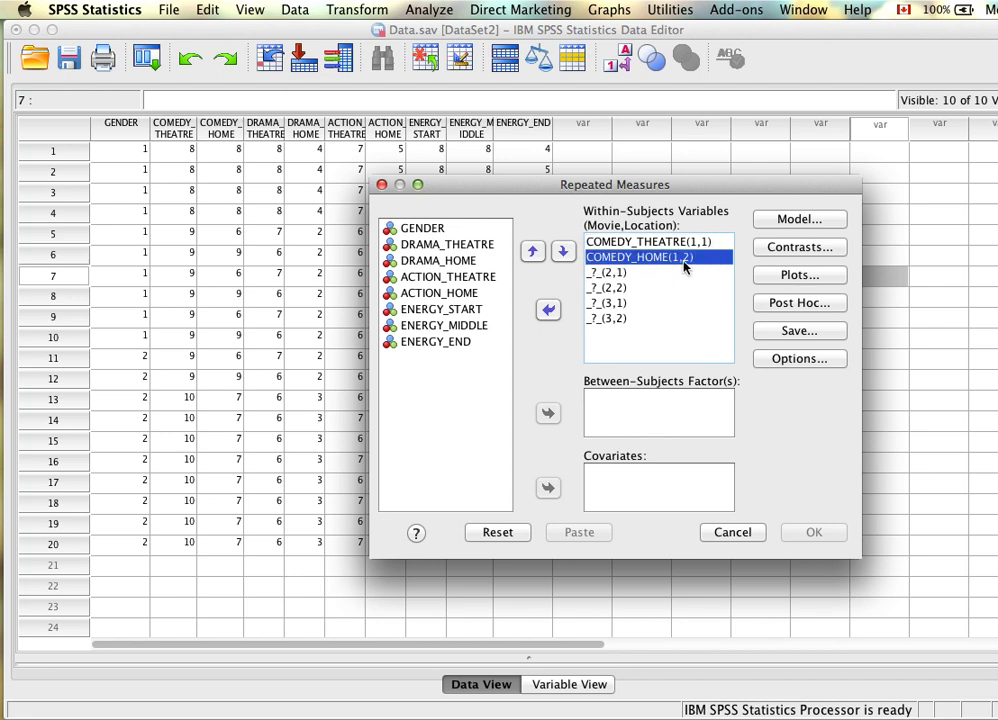
left_click(470, 293)
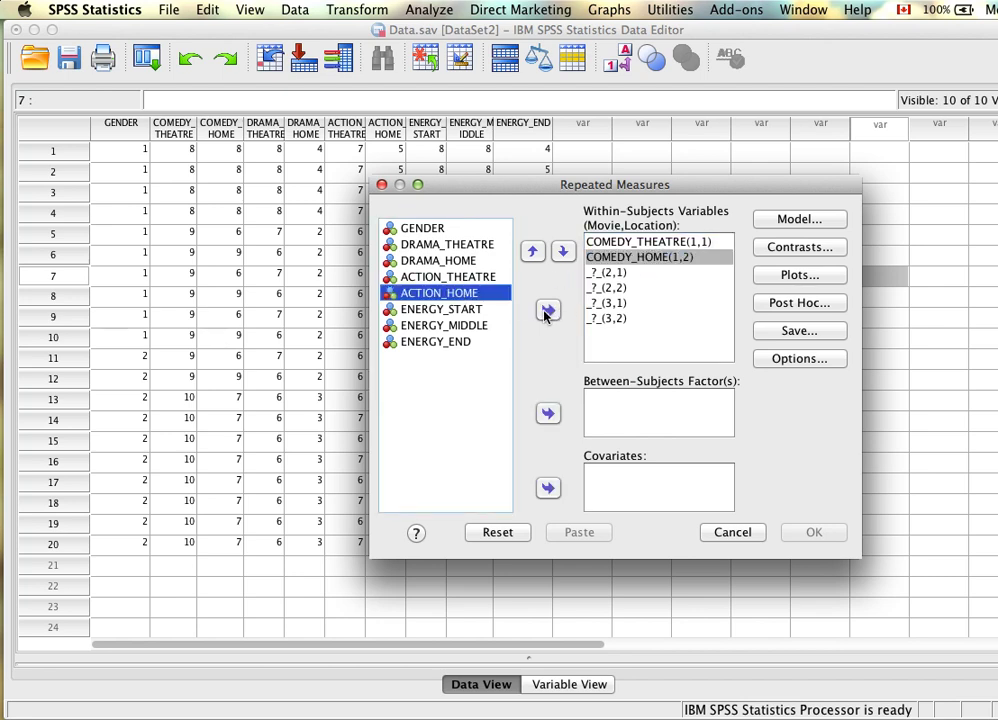
left_click(547, 311)
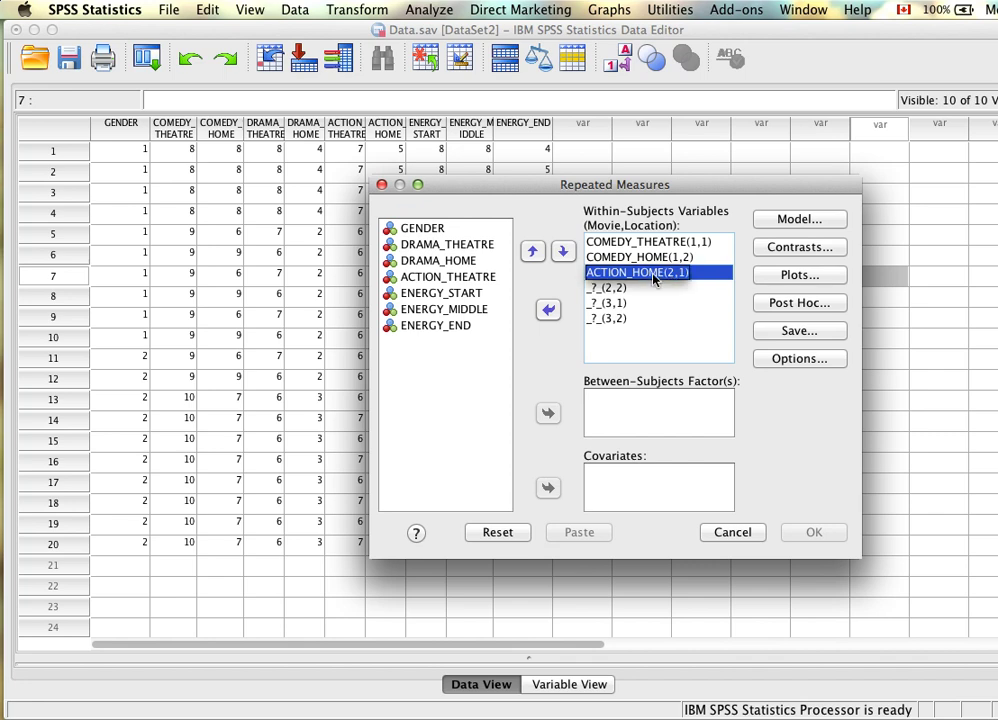
mouse_move(654, 281)
left_mouse_down()
mouse_move(658, 272)
mouse_move(656, 283)
left_mouse_up()
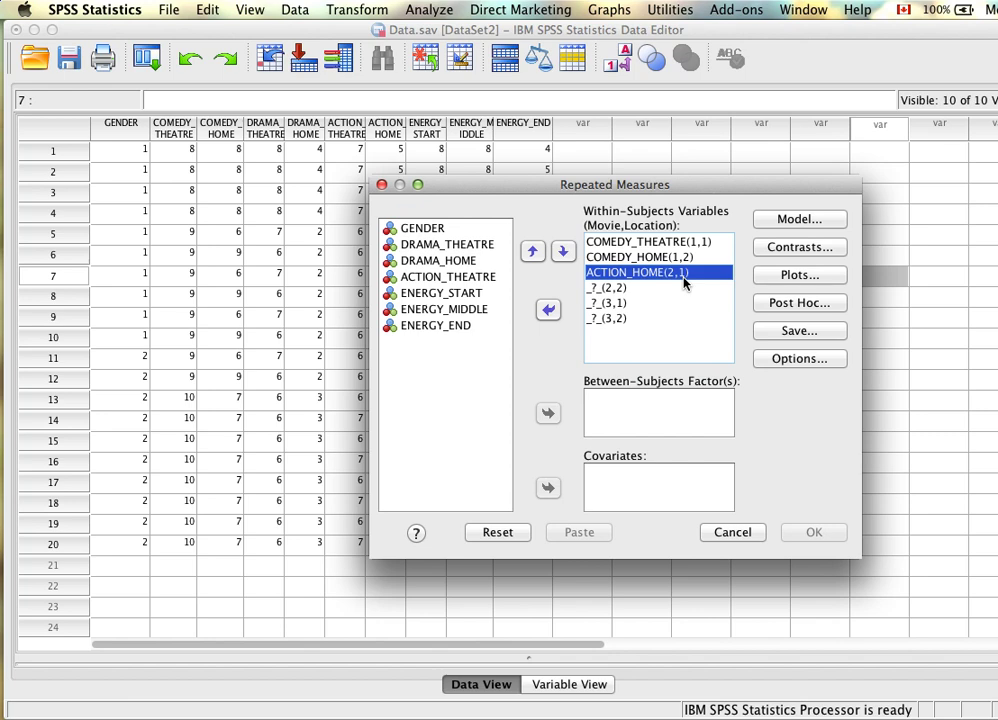
left_click(548, 312)
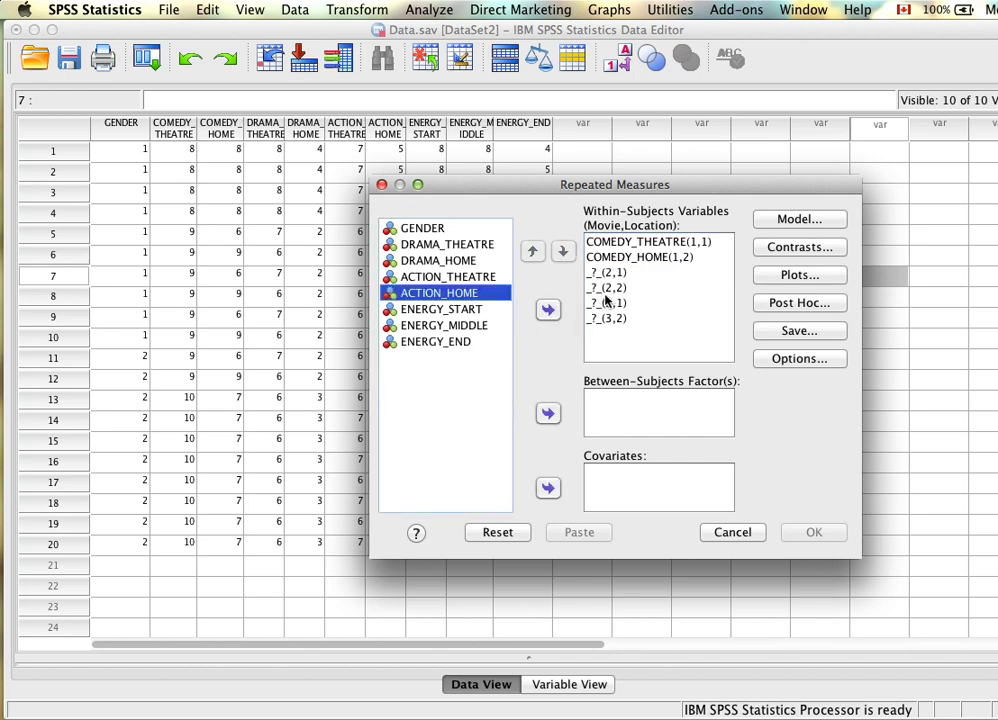
Step: Assign ACTION_THEATRE to within-subjects cell (2,1) and ACTION_HOME to cell (2,2)
left_click(474, 278)
left_click(548, 310)
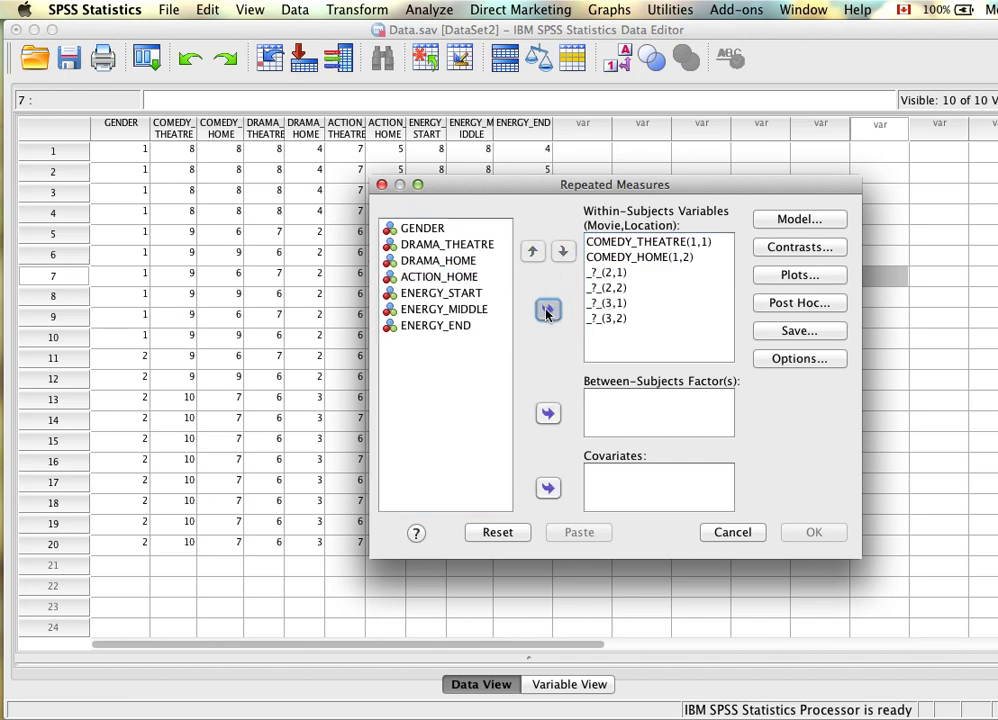
left_click(474, 277)
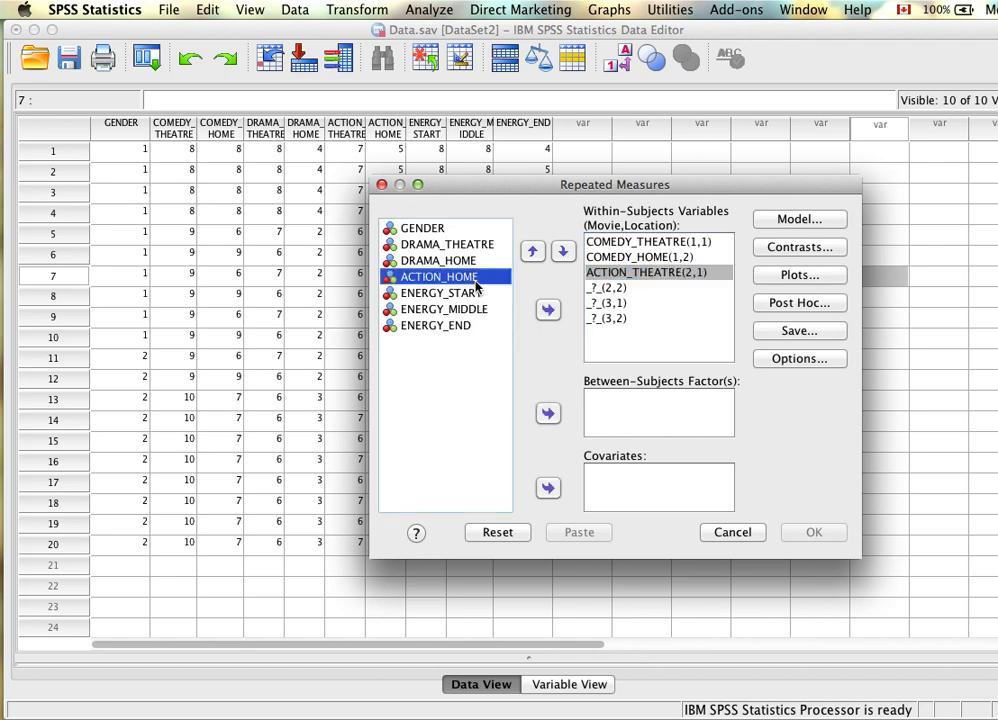
left_click(548, 310)
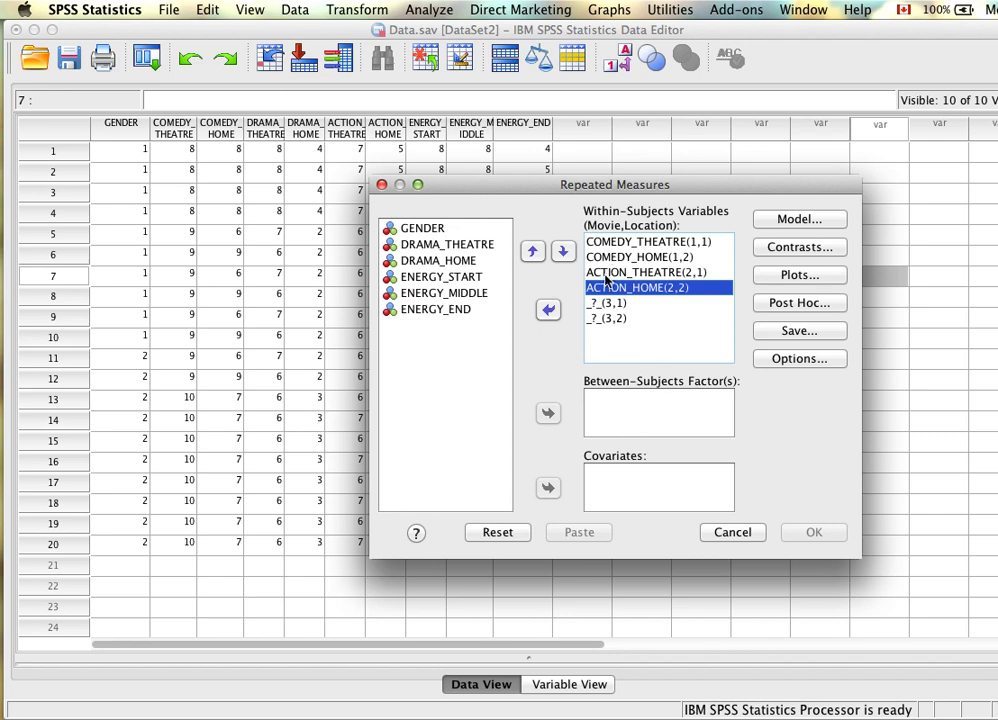
Step: Assign DRAMA_THEATRE to within-subjects cell (3,1) and DRAMA_HOME to cell (3,2)
left_click(448, 245)
left_click(548, 310)
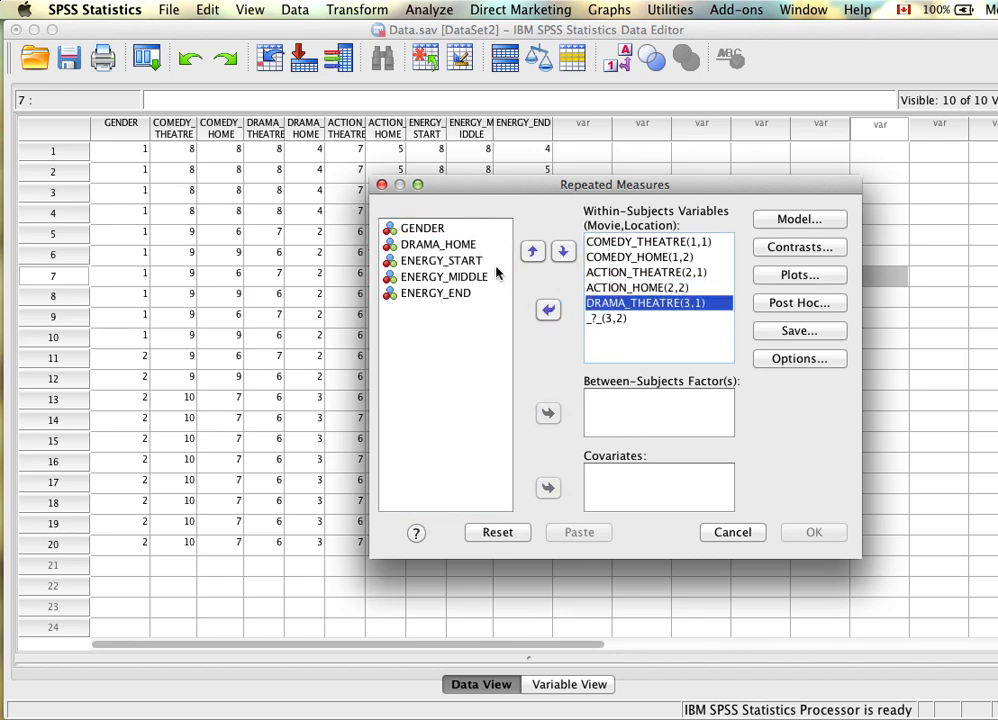
left_click(440, 244)
left_click(548, 310)
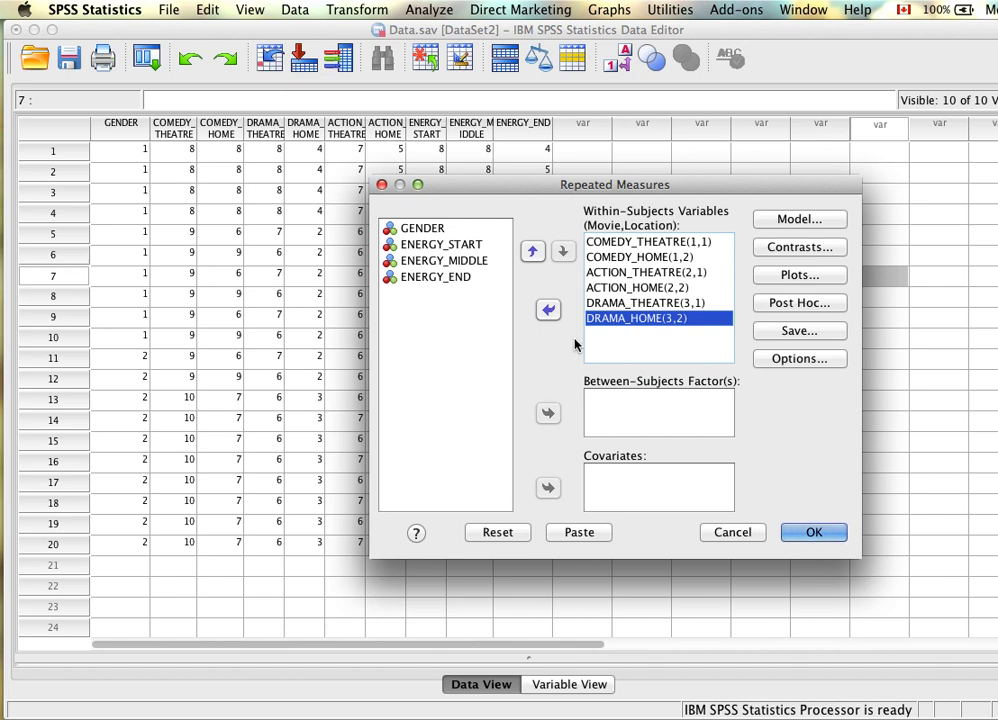
left_click(638, 308)
Step: Add a profile plot with Movie on the horizontal axis and Location as separate lines
left_click(797, 278)
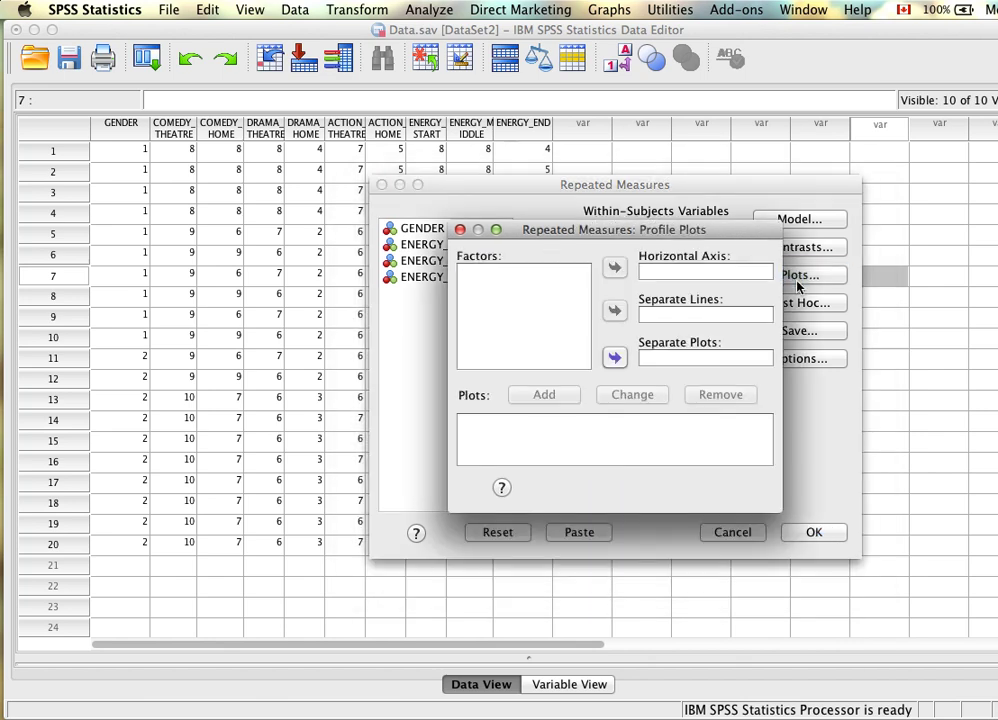
left_click_drag(576, 232, 549, 211)
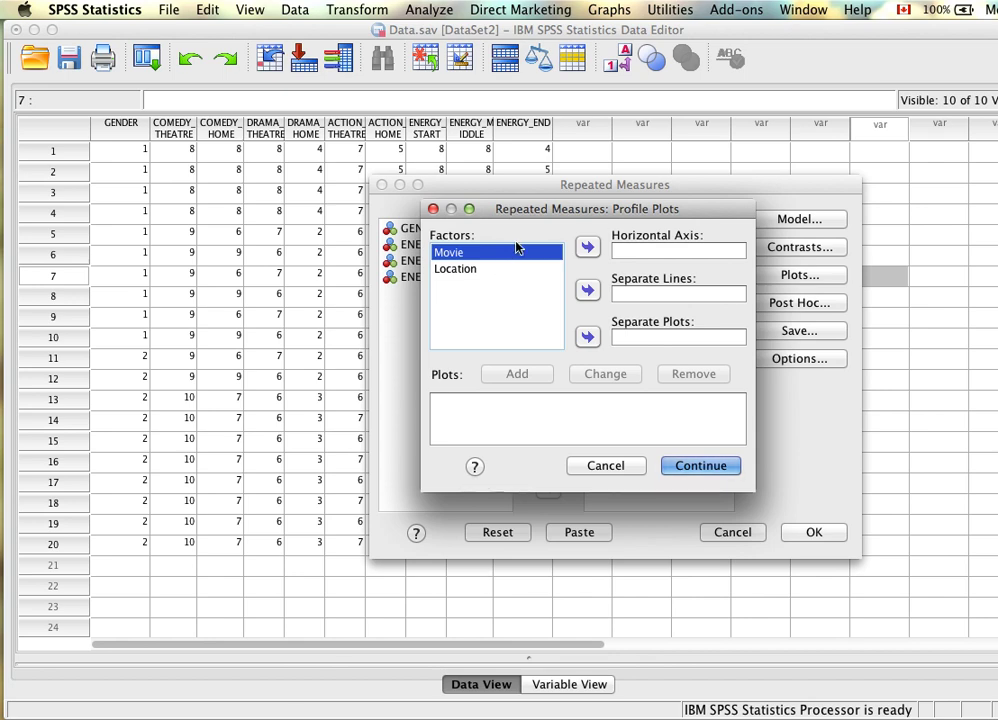
left_click(587, 249)
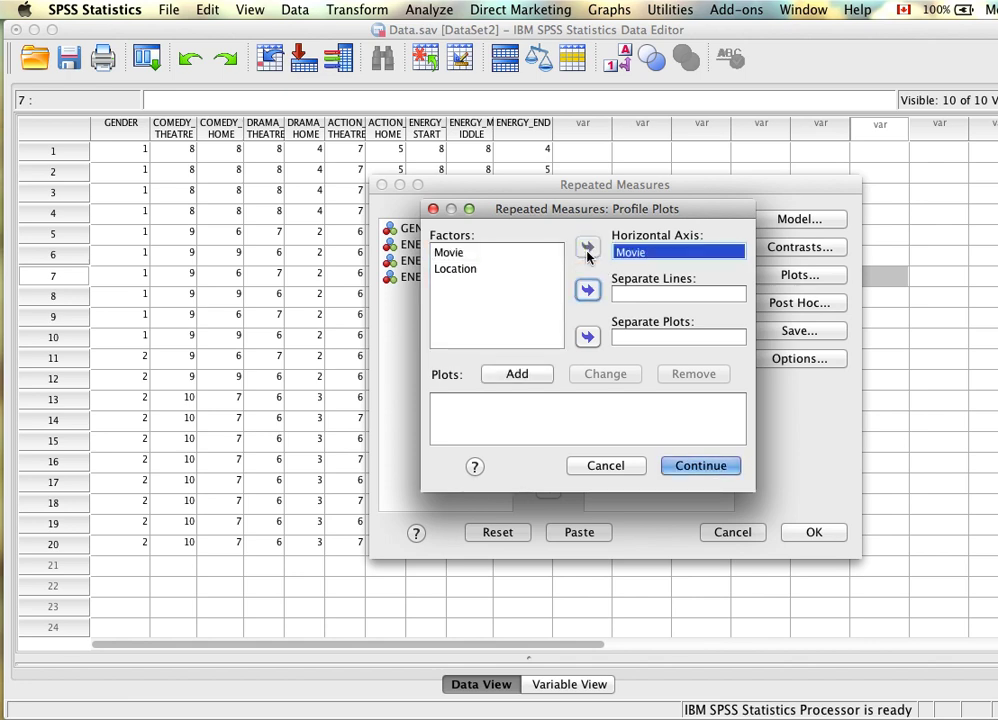
left_click(505, 270)
left_click(587, 290)
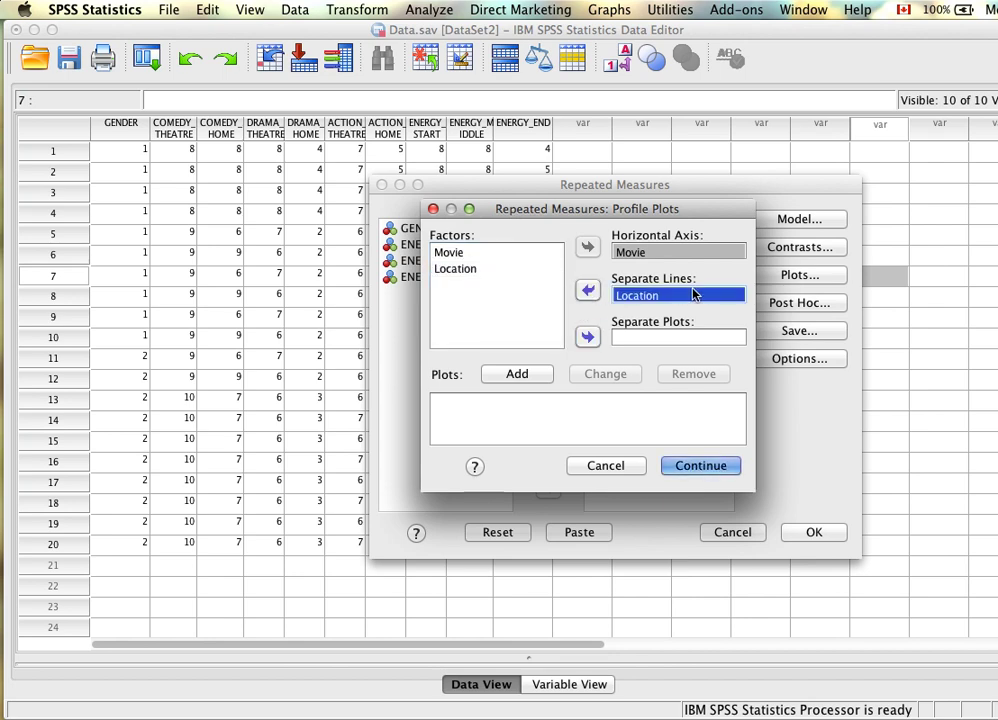
left_click(533, 376)
left_click(698, 478)
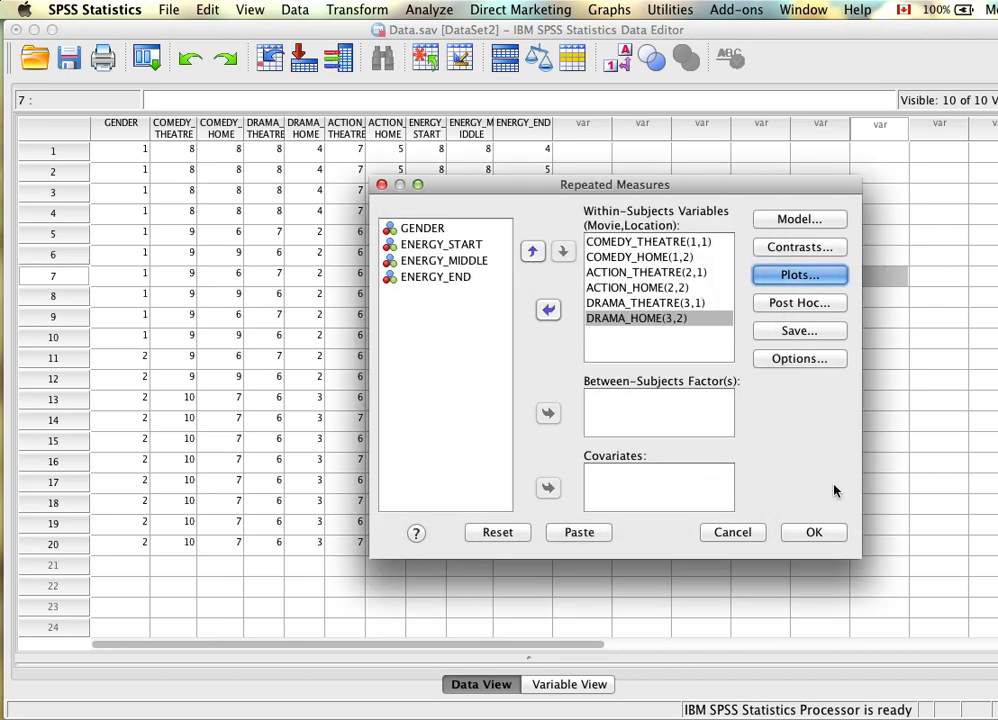
left_click(815, 304)
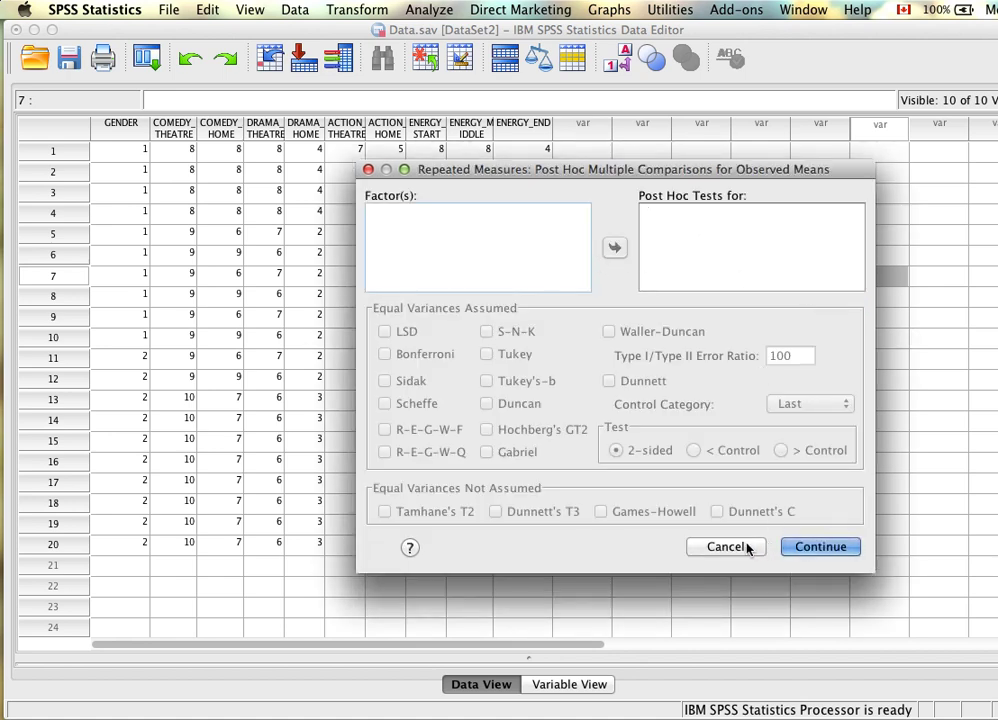
left_click(726, 547)
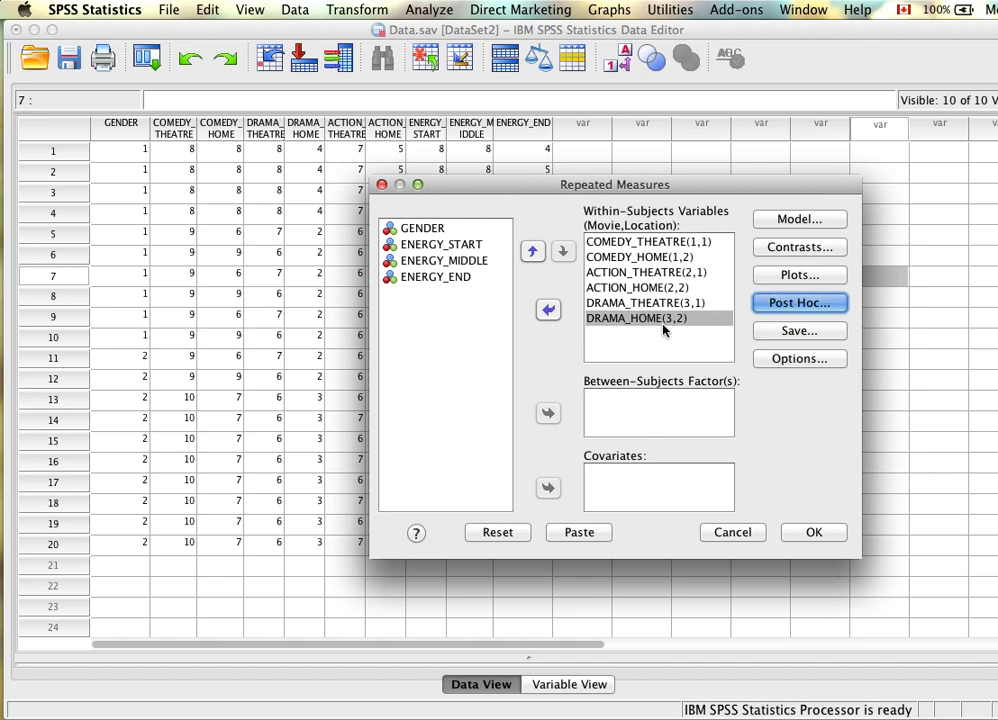
left_click(799, 331)
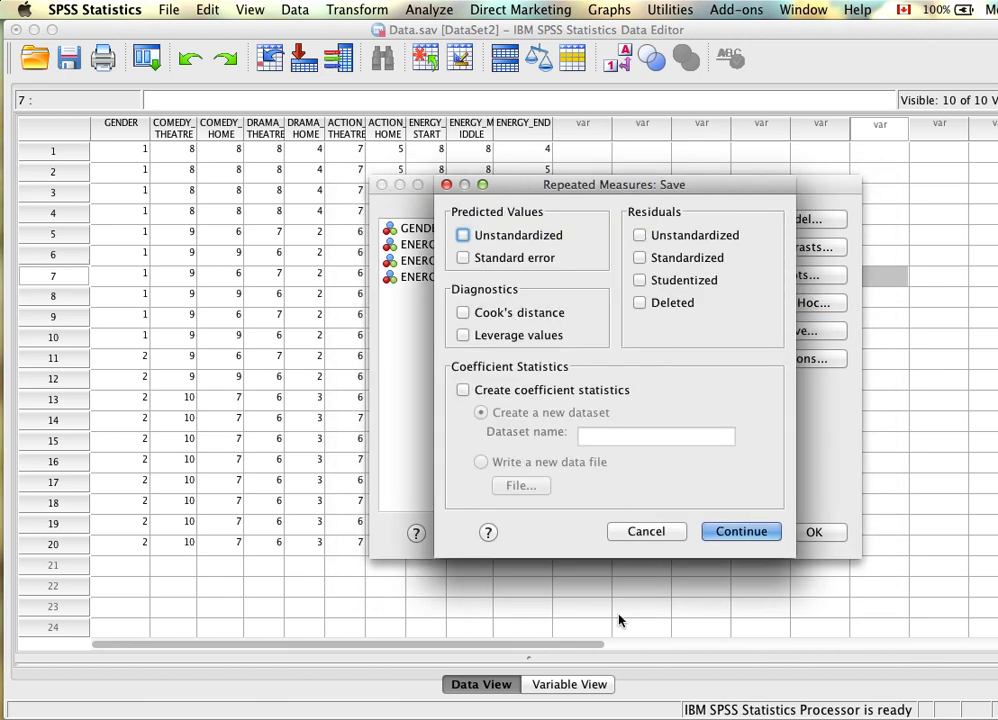
left_click(670, 537)
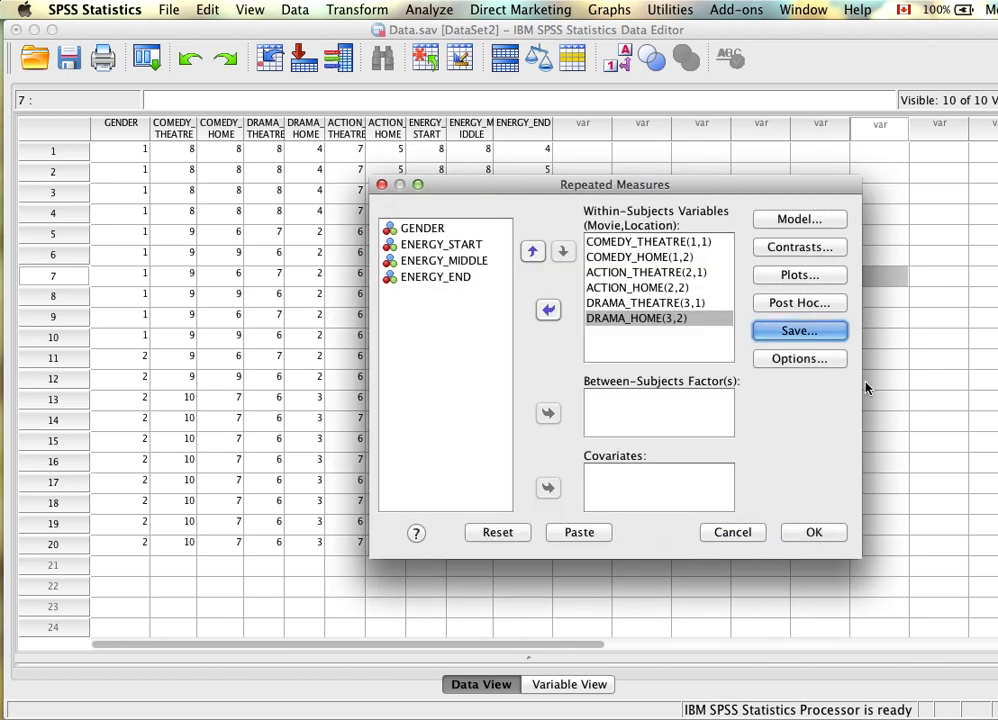
Step: Include descriptive statistics and estimates of effect size in the repeated measures output options
left_click(797, 361)
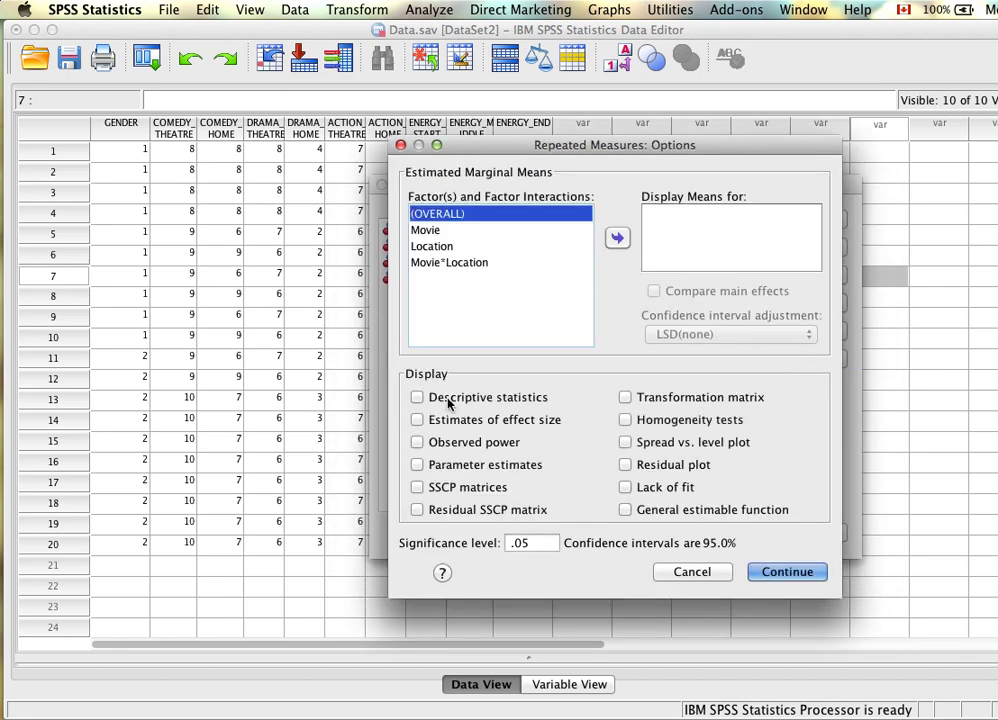
left_click(453, 400)
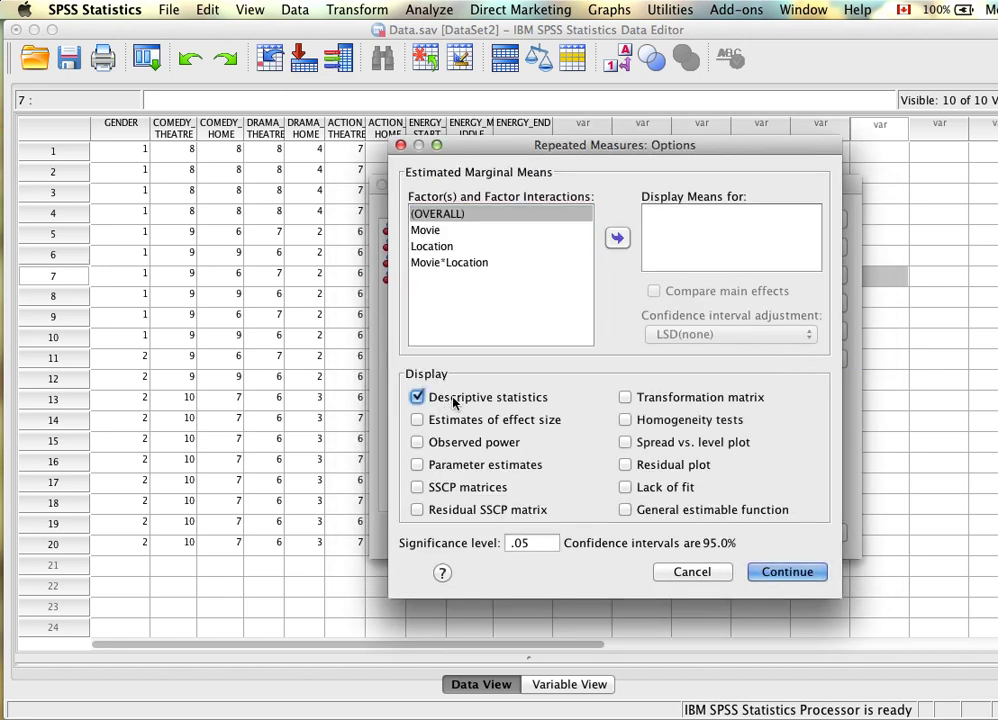
left_click(462, 424)
Step: Display estimated marginal means for Movie and compare its main effects with a Bonferroni confidence interval adjustment
left_click(530, 251)
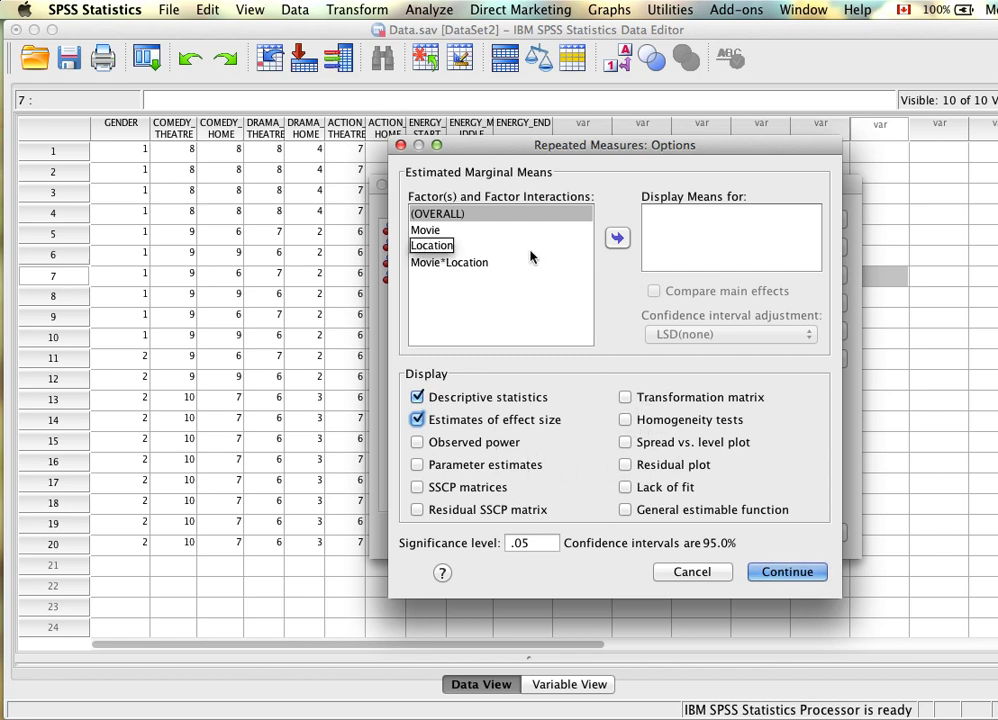
left_click(441, 248)
left_click(478, 231)
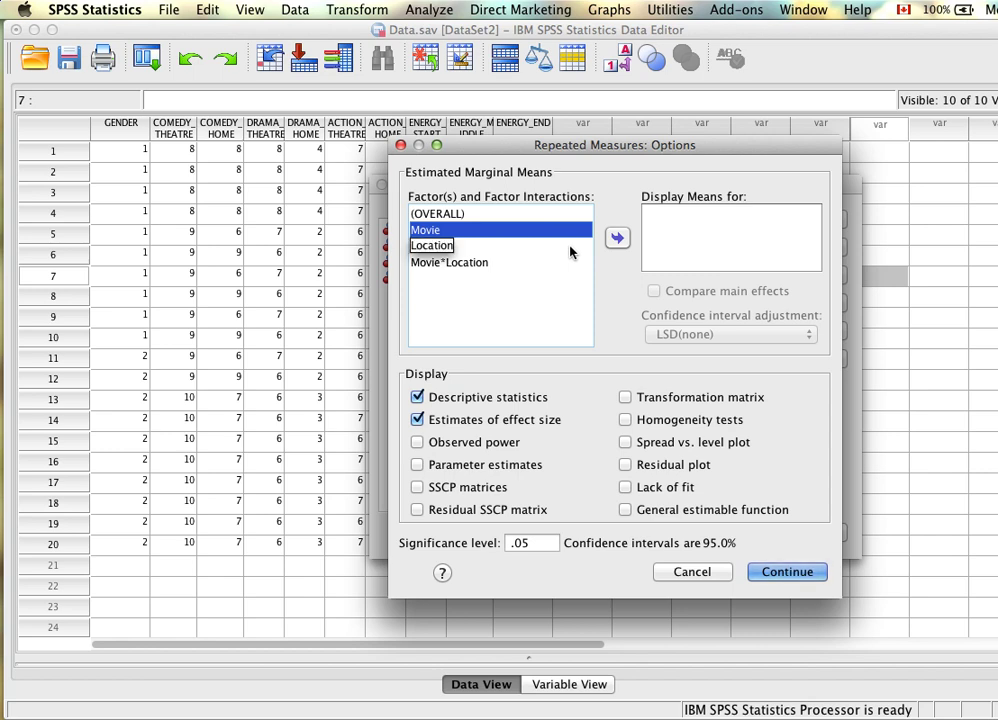
left_click(620, 242)
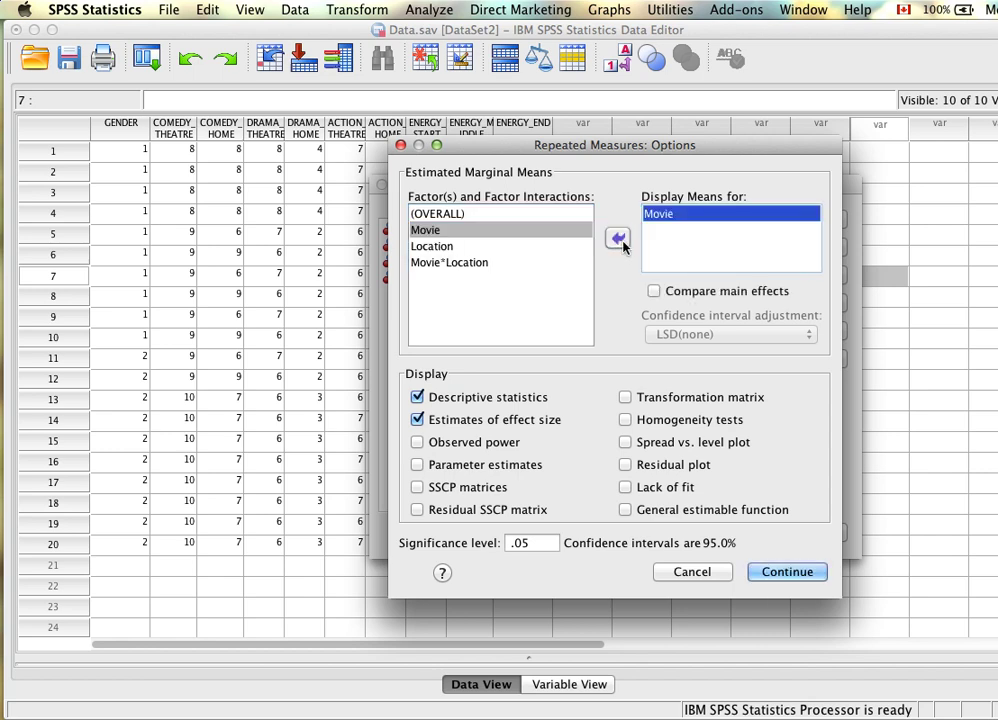
left_click(704, 290)
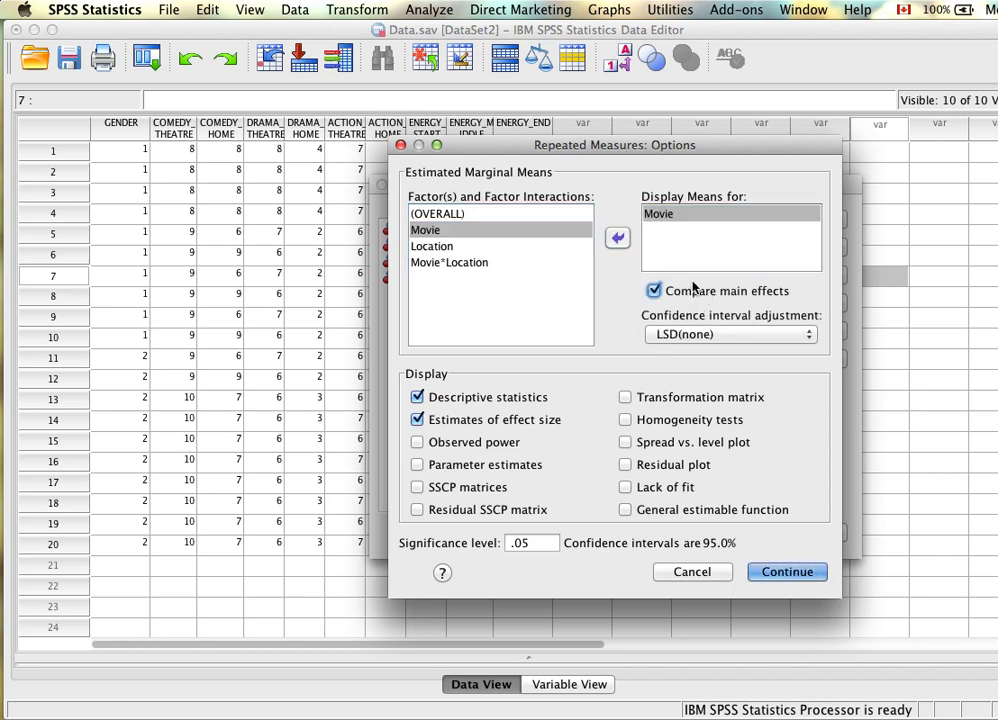
left_click(684, 335)
left_click(687, 351)
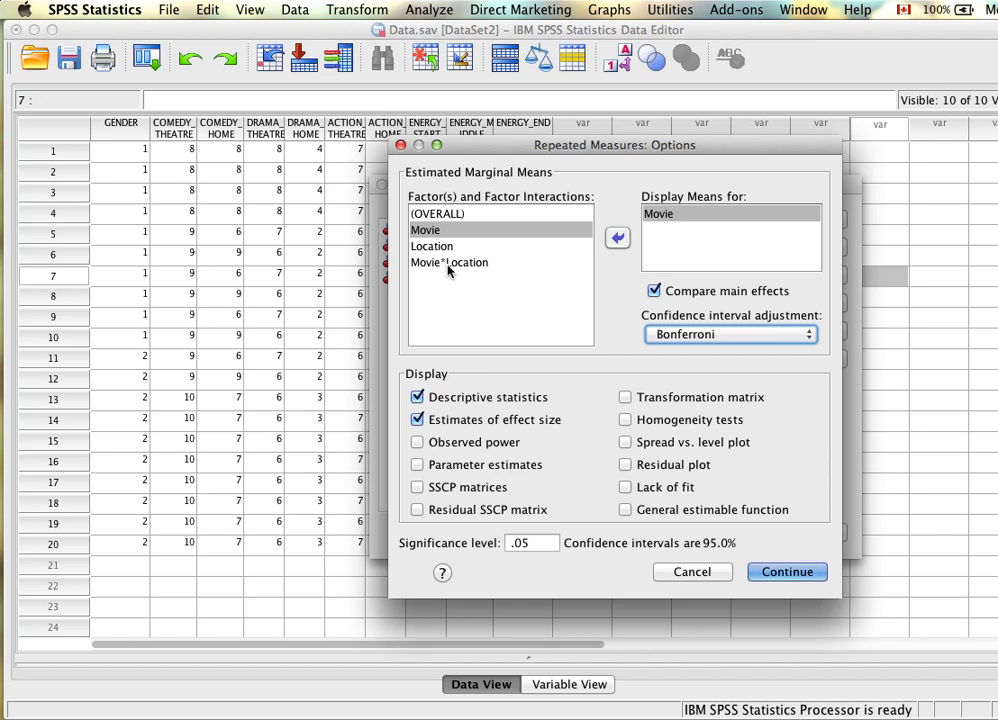
left_click(768, 571)
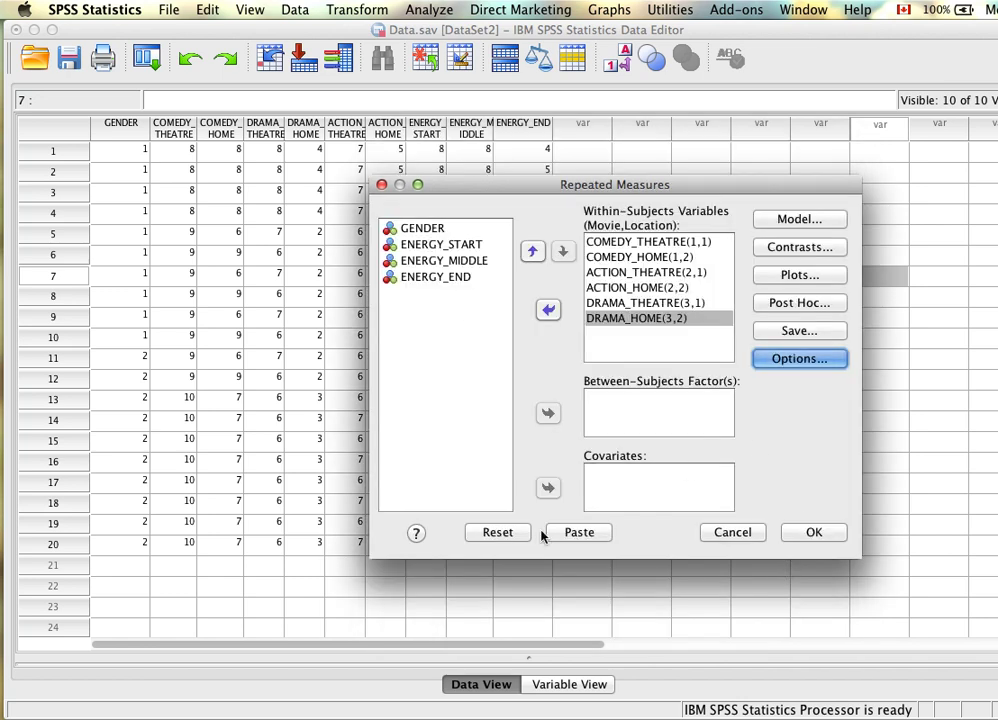
Step: Paste the repeated measures analysis as syntax and run only the GLM command from the Syntax Editor
left_click(578, 534)
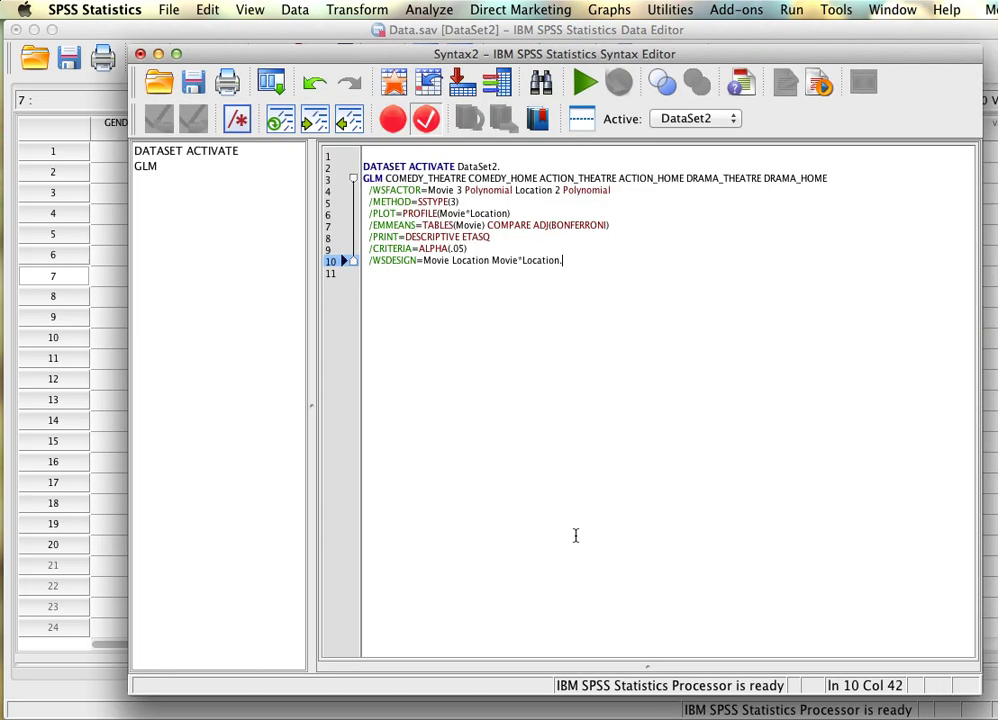
left_click_drag(462, 57, 397, 33)
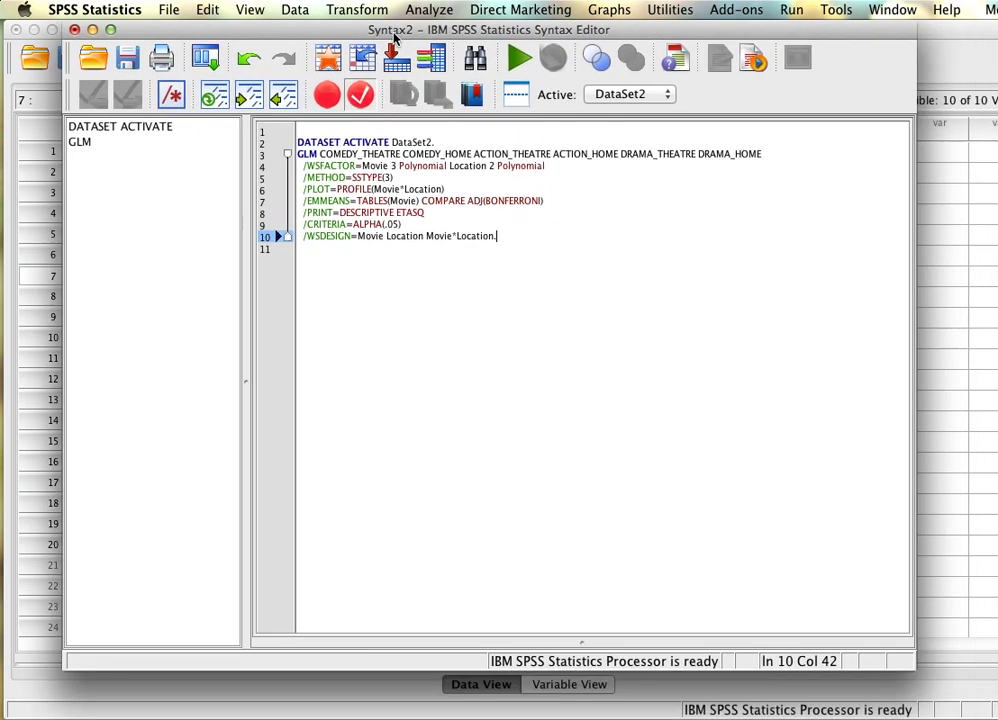
left_click_drag(548, 305, 296, 154)
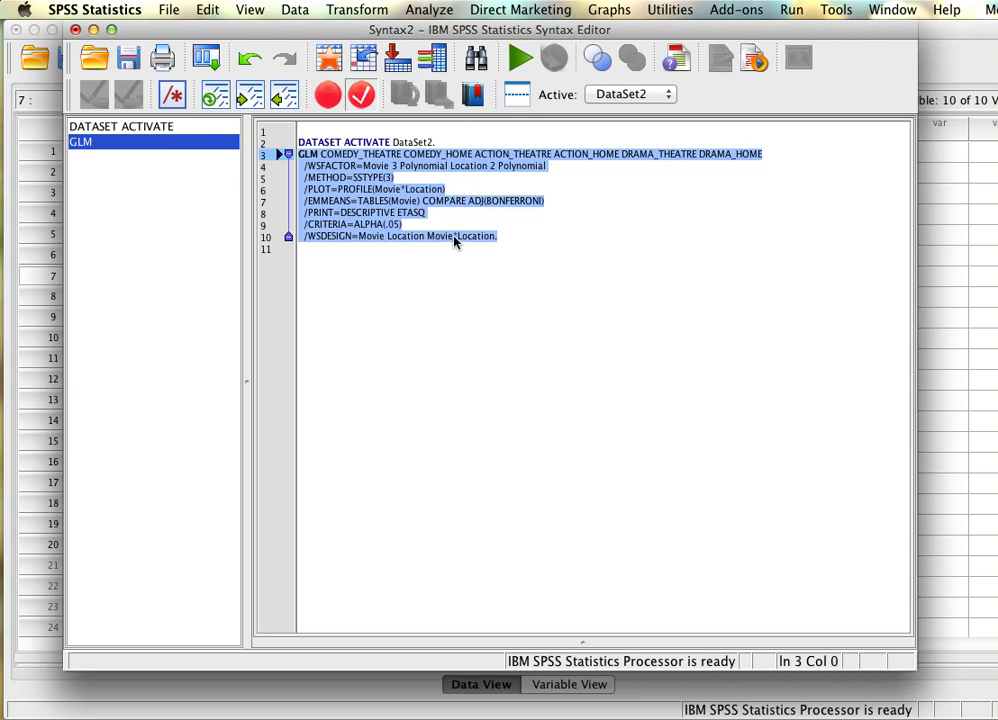
right_click(385, 179)
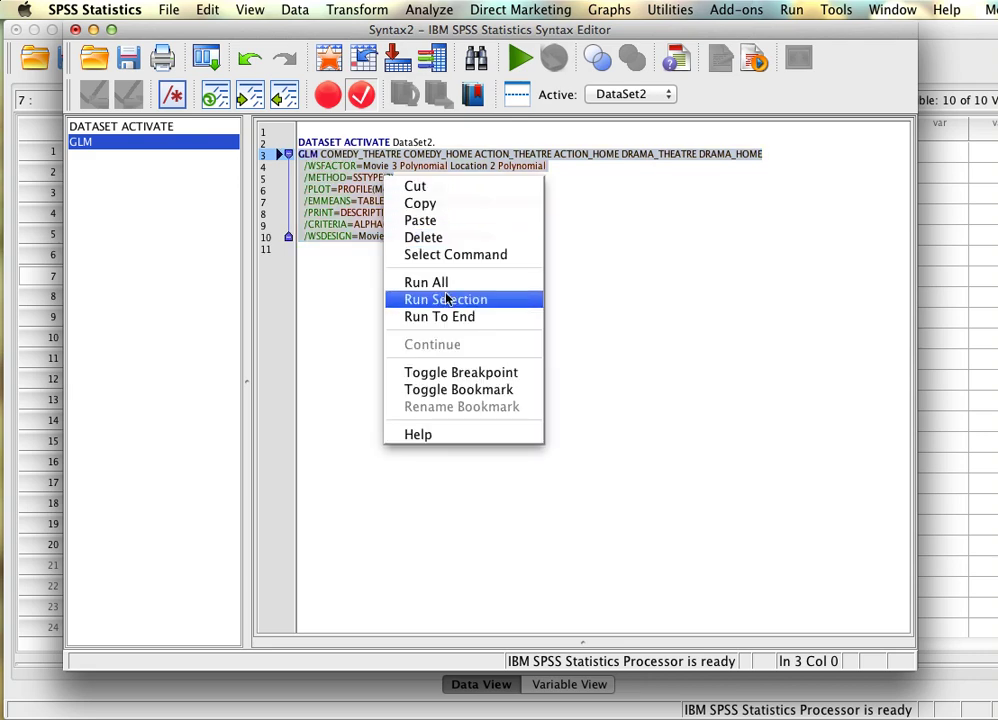
left_click(445, 236)
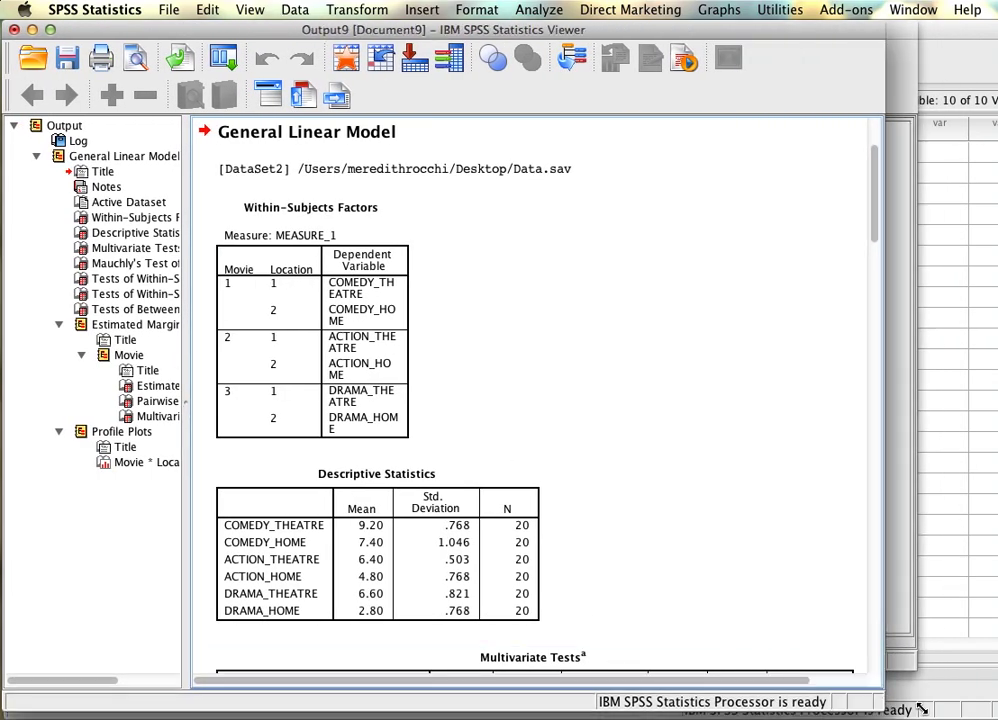
Step: Examine the Within-Subjects Factors coding and the Descriptive Statistics for the six movie and location conditions
left_click(252, 314)
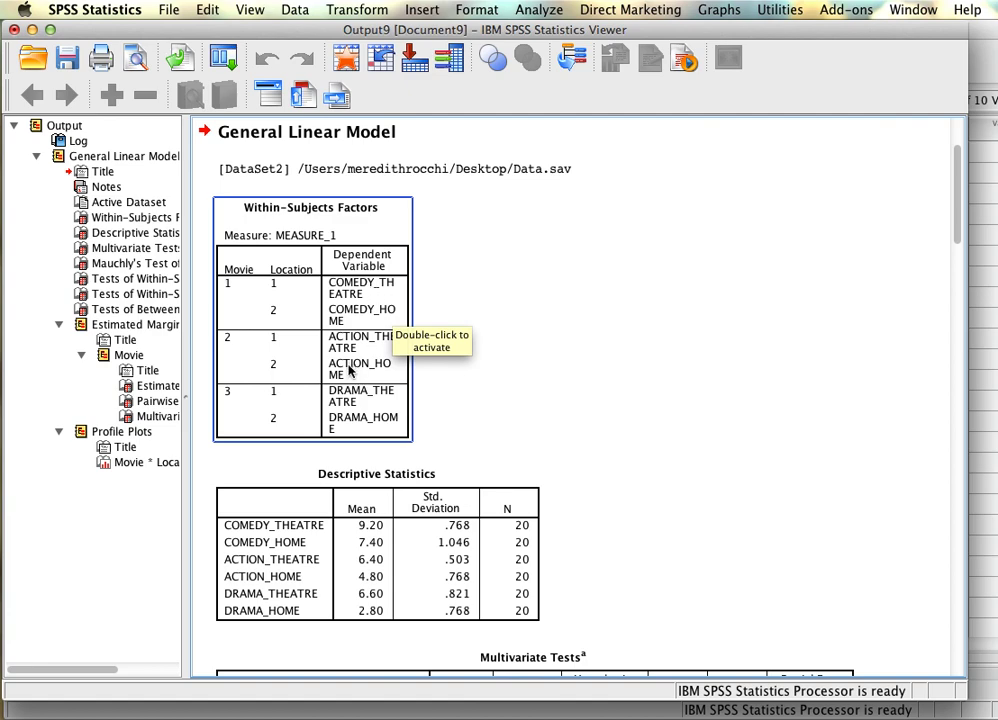
left_click(492, 386)
scroll(521, 401, "down", 3)
left_click(520, 400)
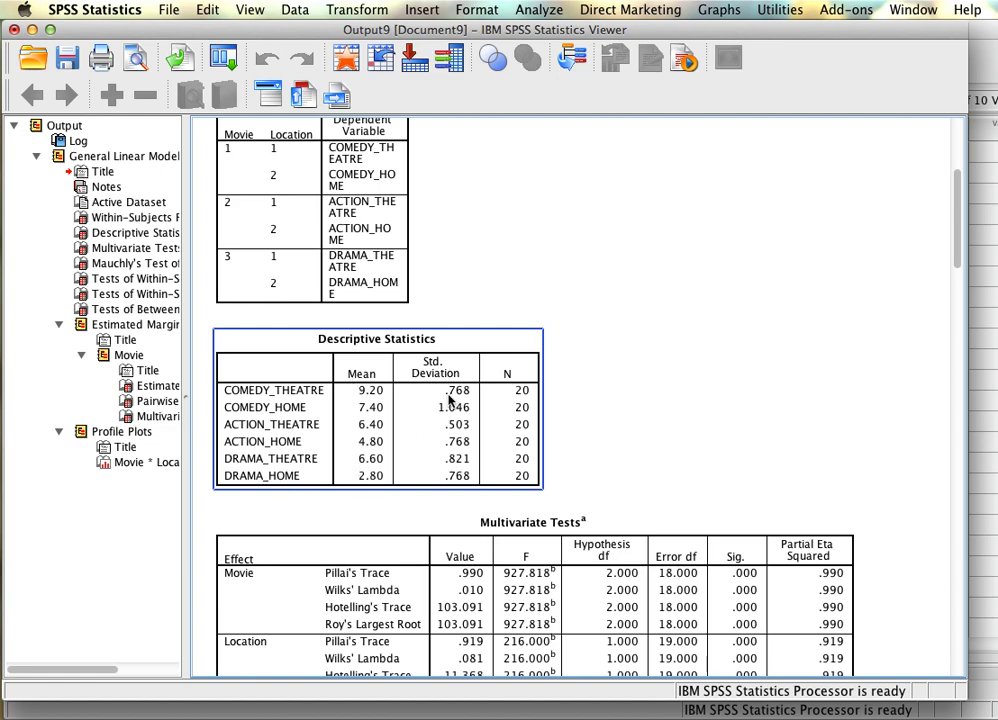
left_click(598, 393)
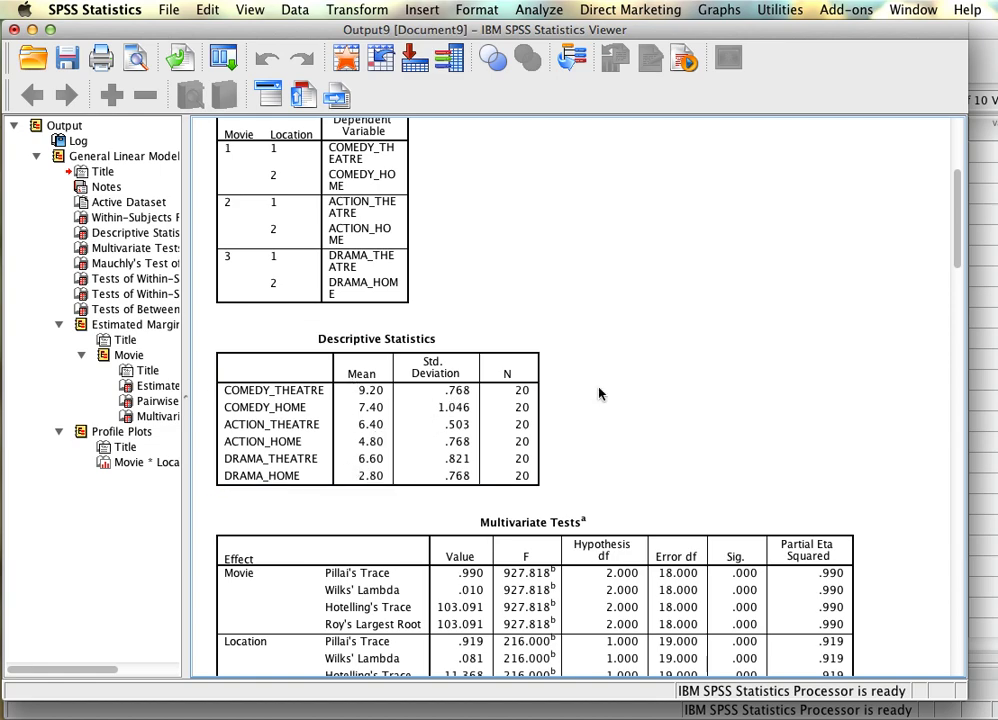
scroll(598, 393, "down", 5)
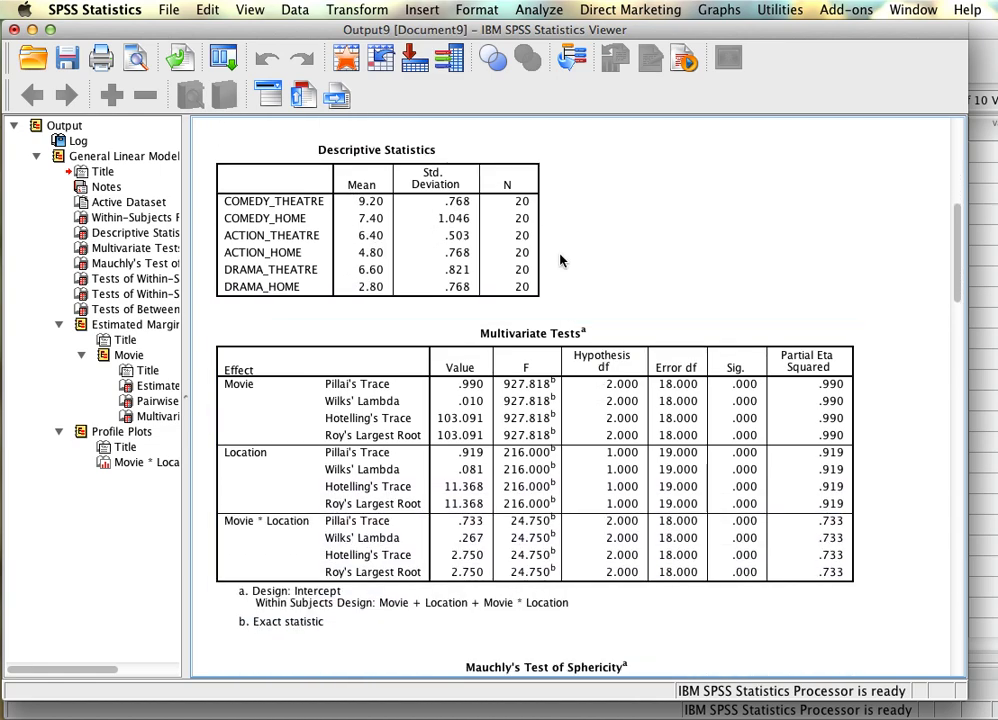
left_click(517, 200)
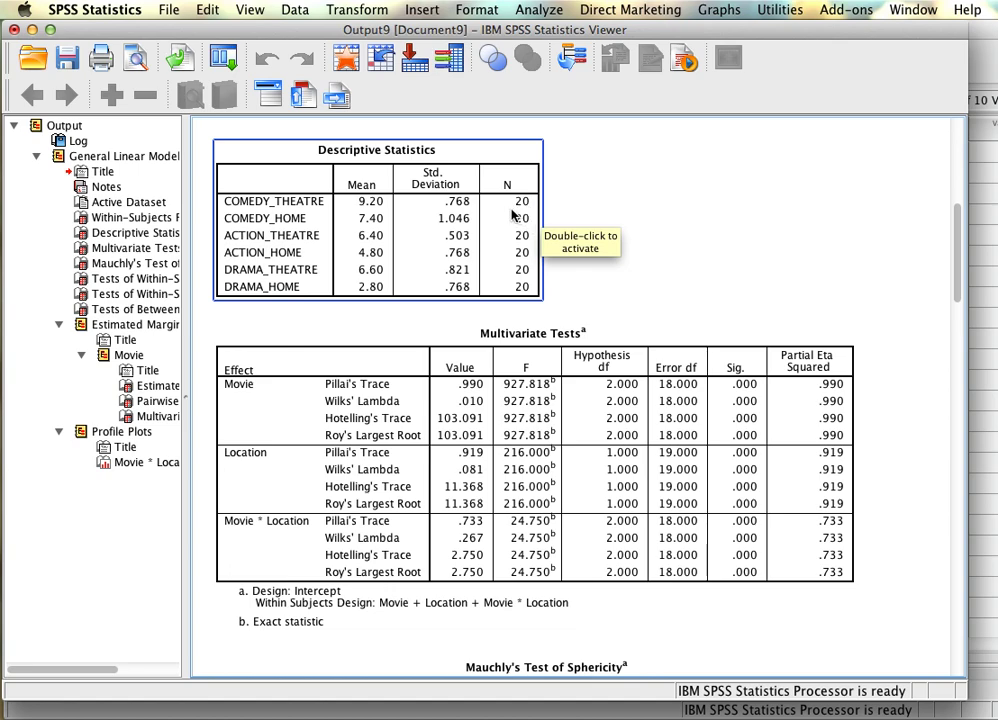
left_click(688, 255)
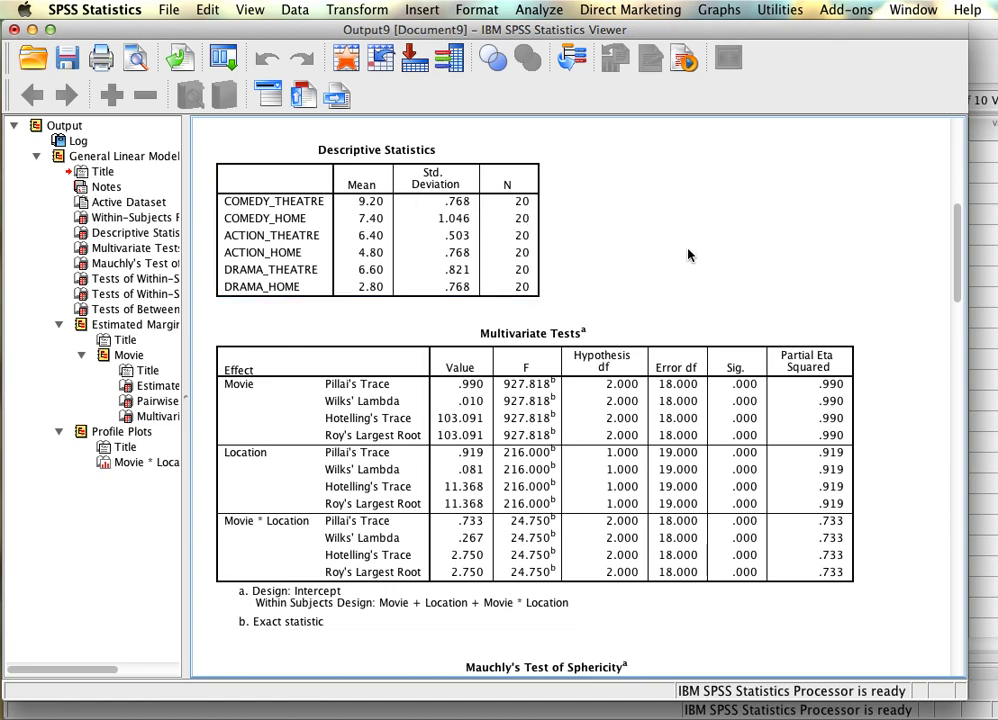
Step: Examine the Multivariate Tests table for the Movie, Location and Movie * Location effects
scroll(656, 252, "down", 2)
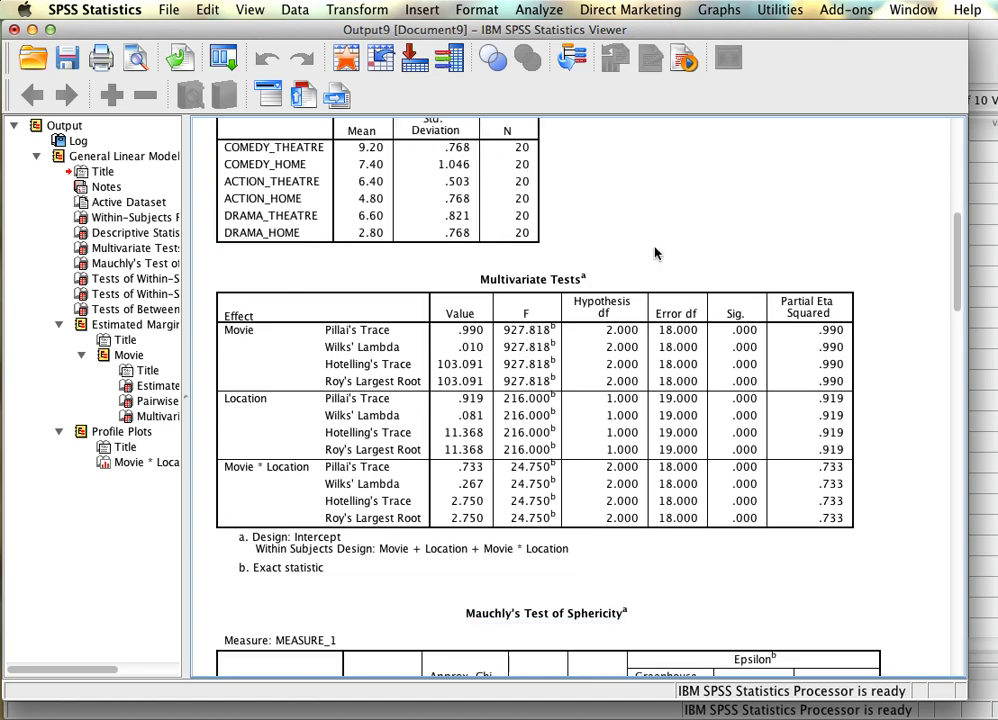
left_click(507, 346)
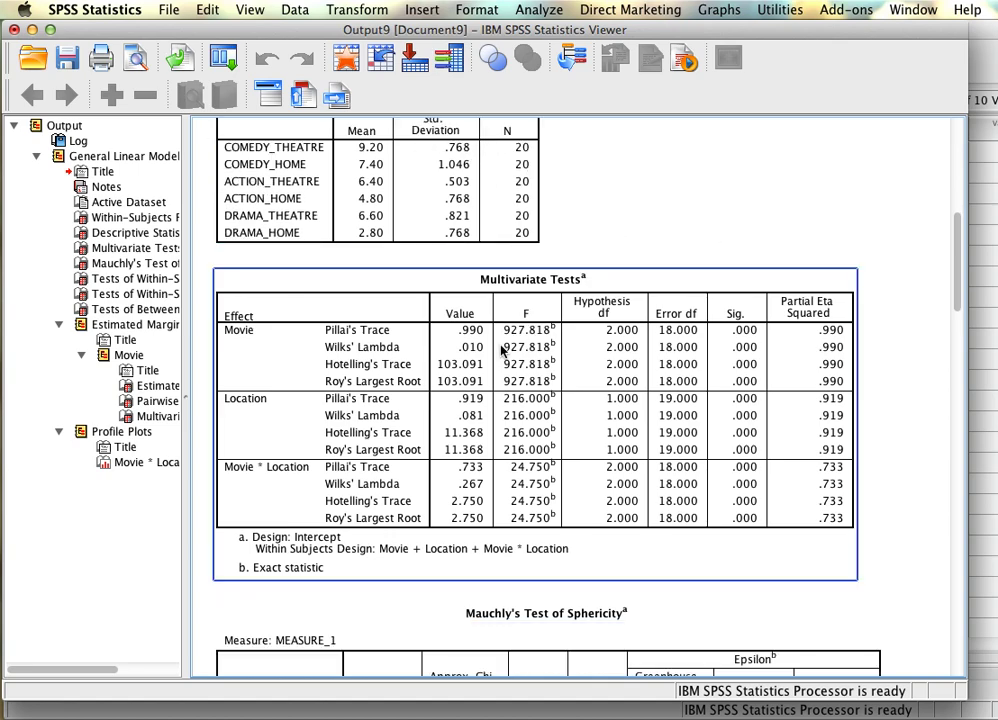
left_click(615, 224)
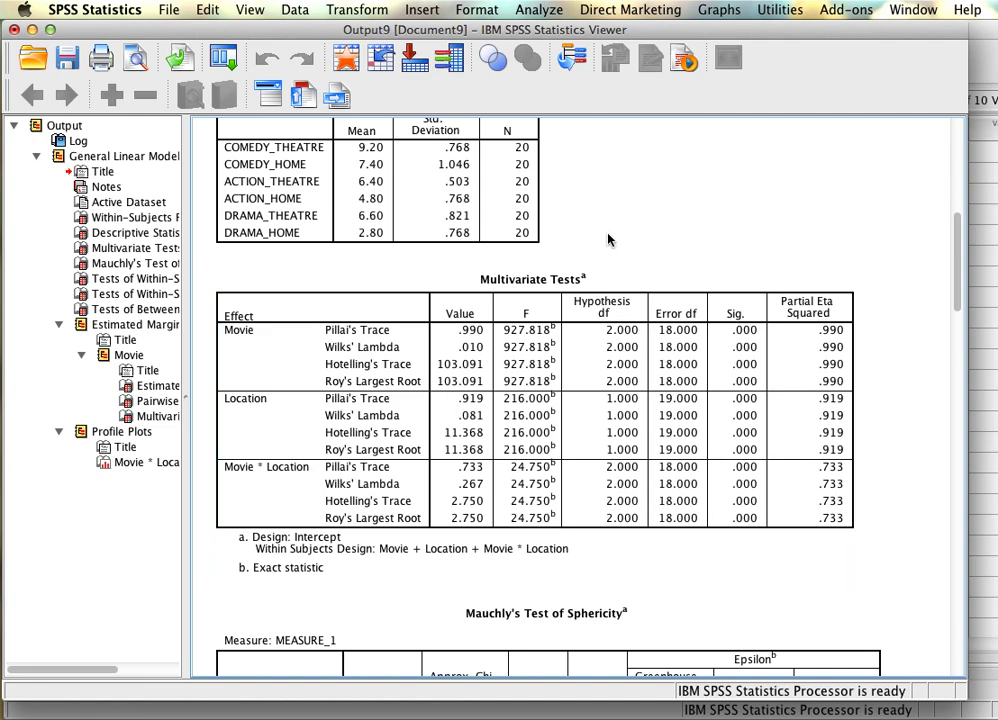
left_click(600, 298)
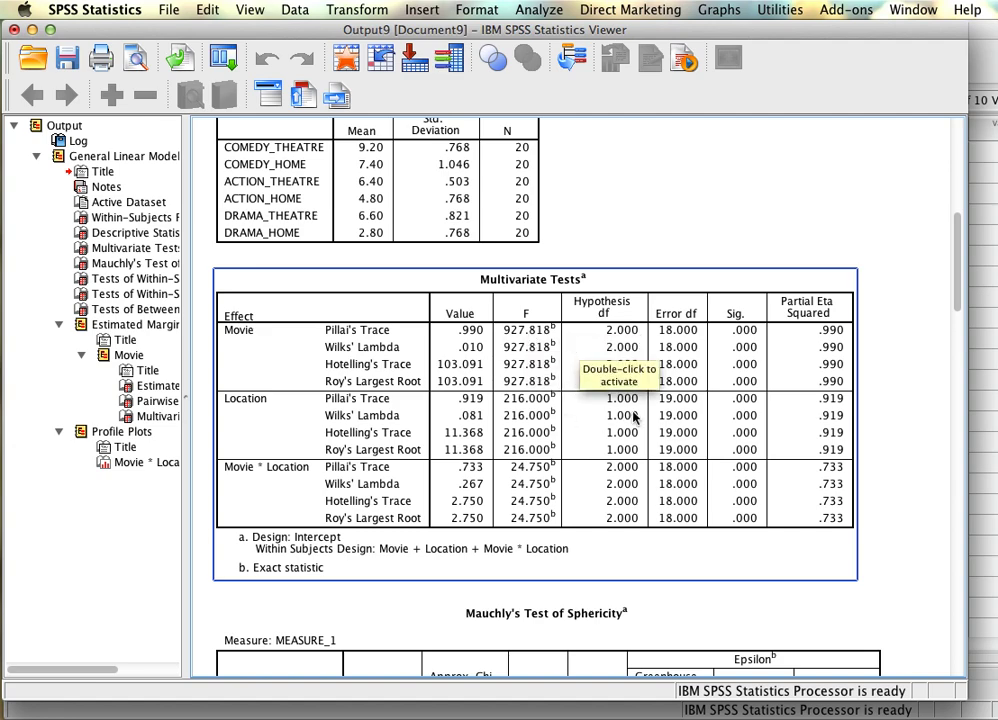
Step: Examine Mauchly's Test of Sphericity for each within-subjects effect
scroll(760, 403, "down", 5)
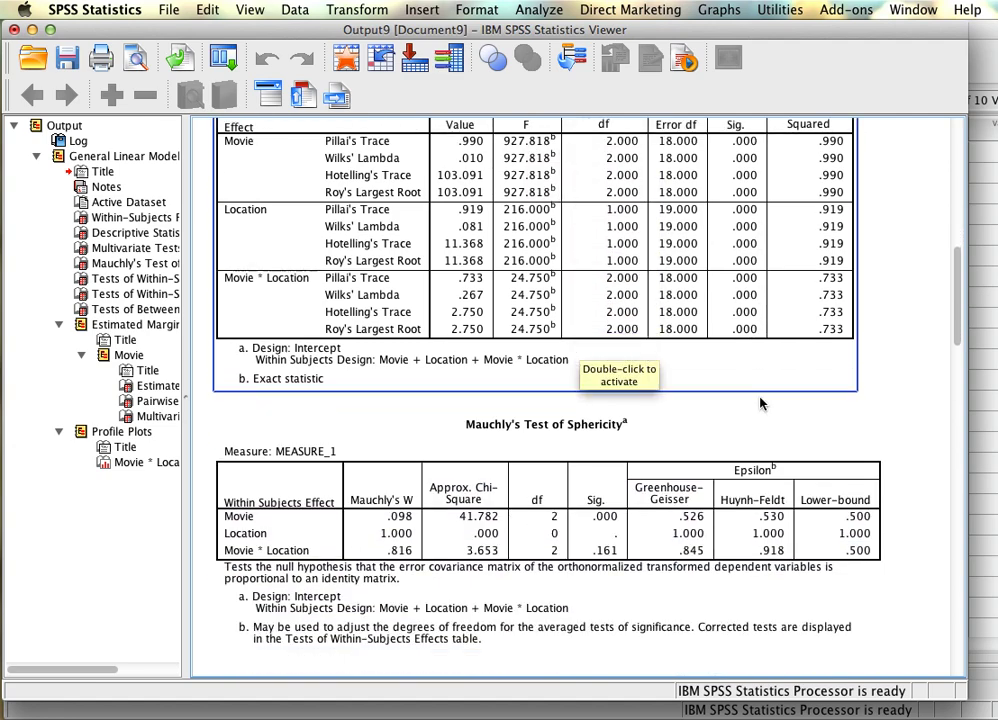
left_click(760, 403)
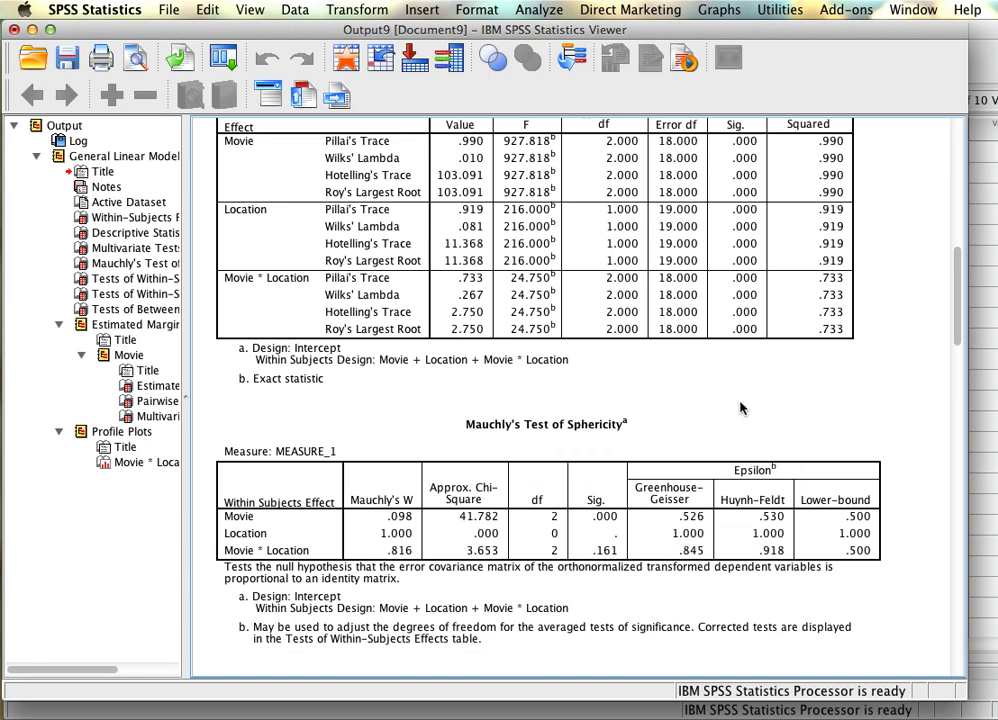
scroll(741, 407, "down", 5)
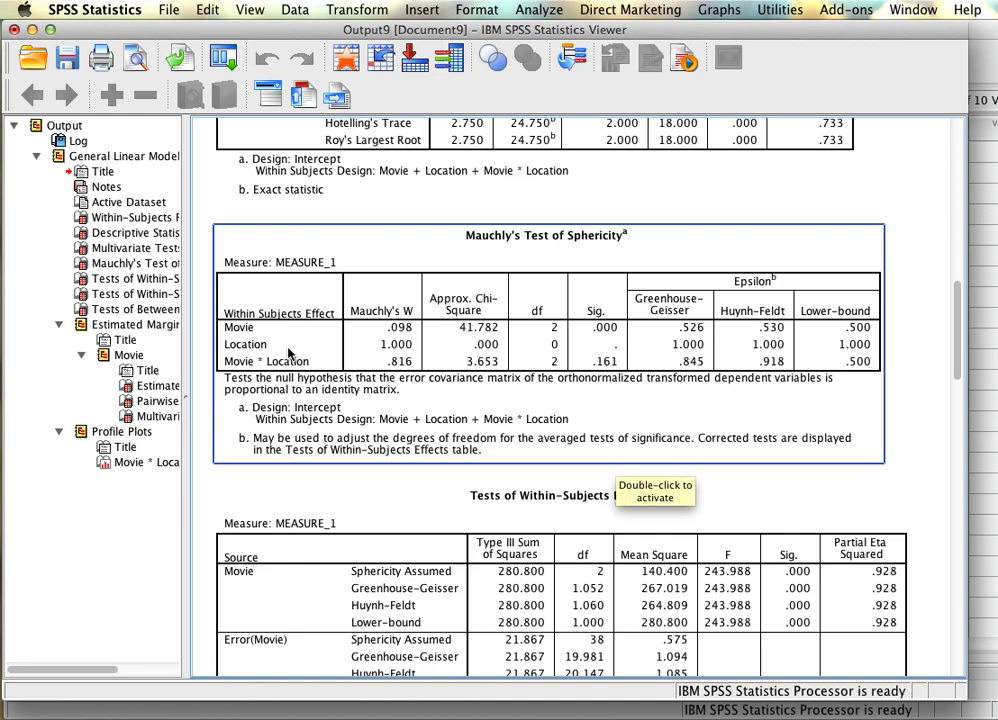
left_click(365, 548)
left_click(383, 485)
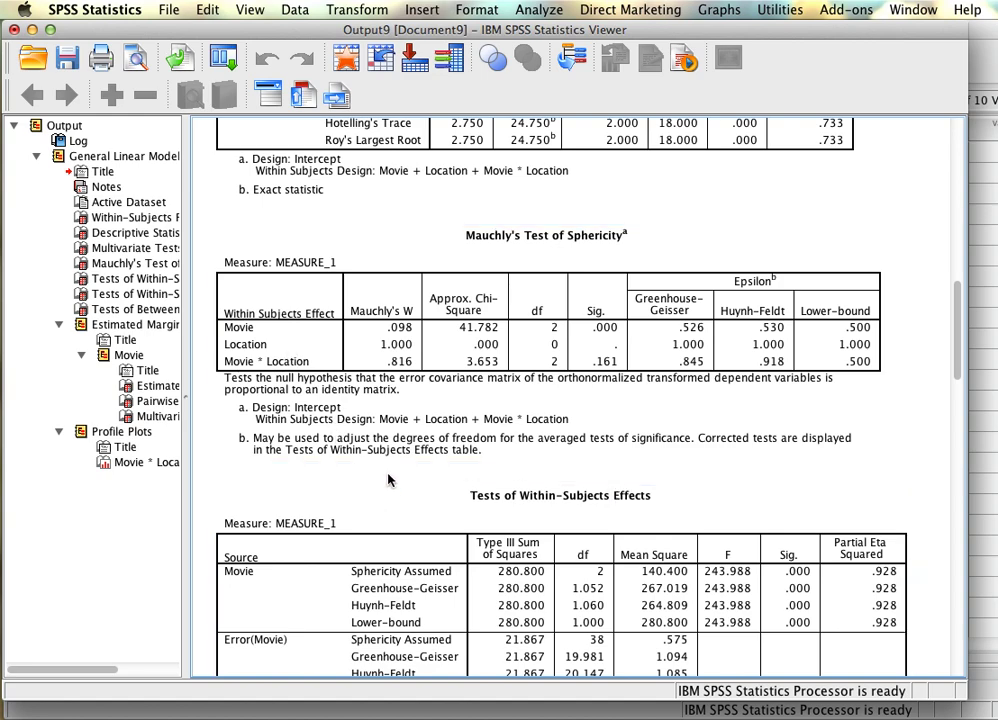
left_click(318, 400)
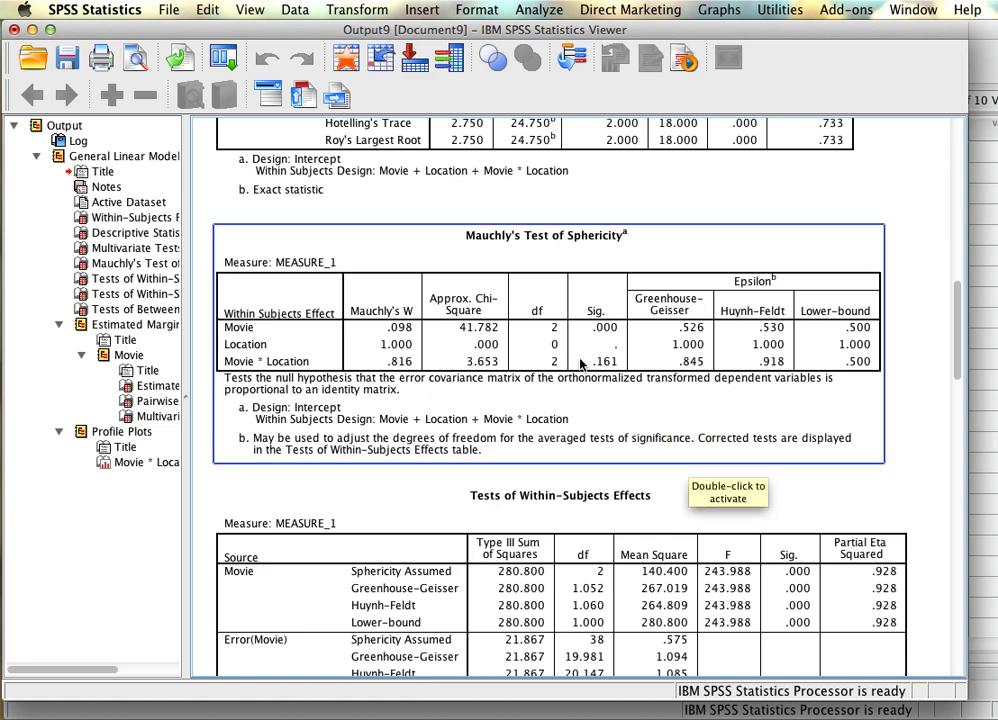
Step: Examine the F, significance and partial eta squared columns in the Tests of Within-Subjects Effects table
scroll(582, 364, "down", 5)
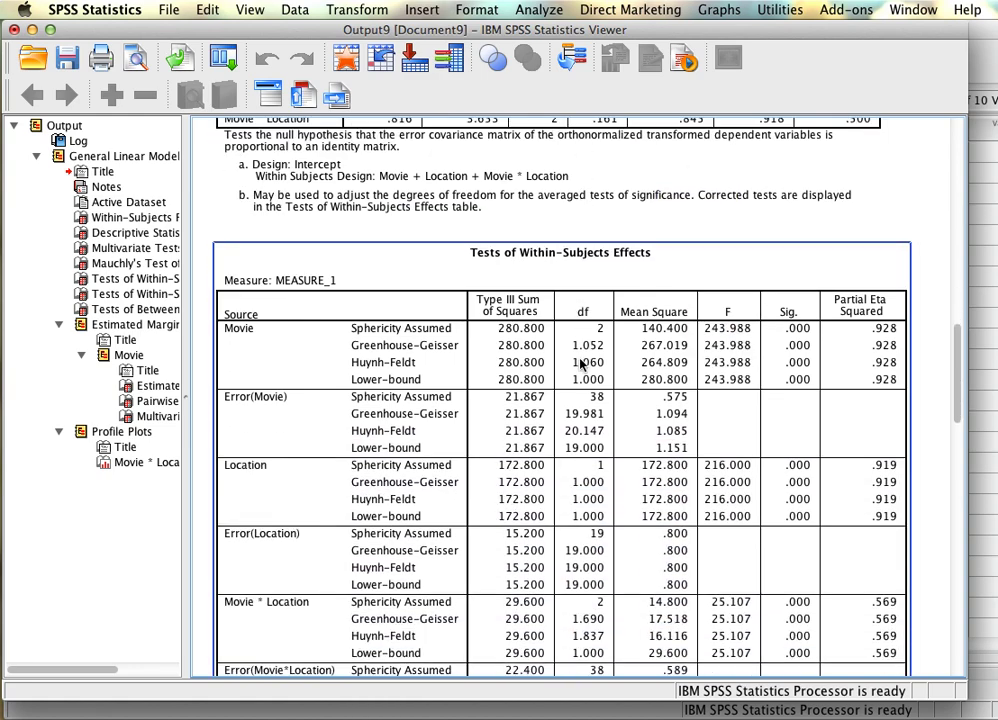
scroll(582, 364, "down", 2)
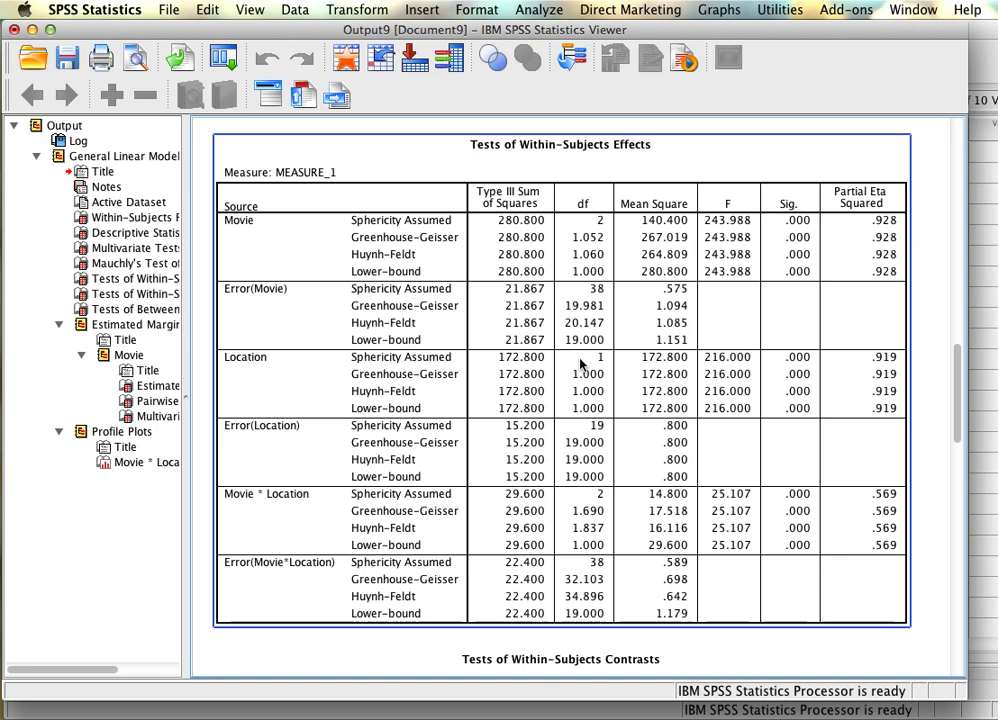
left_click(872, 272)
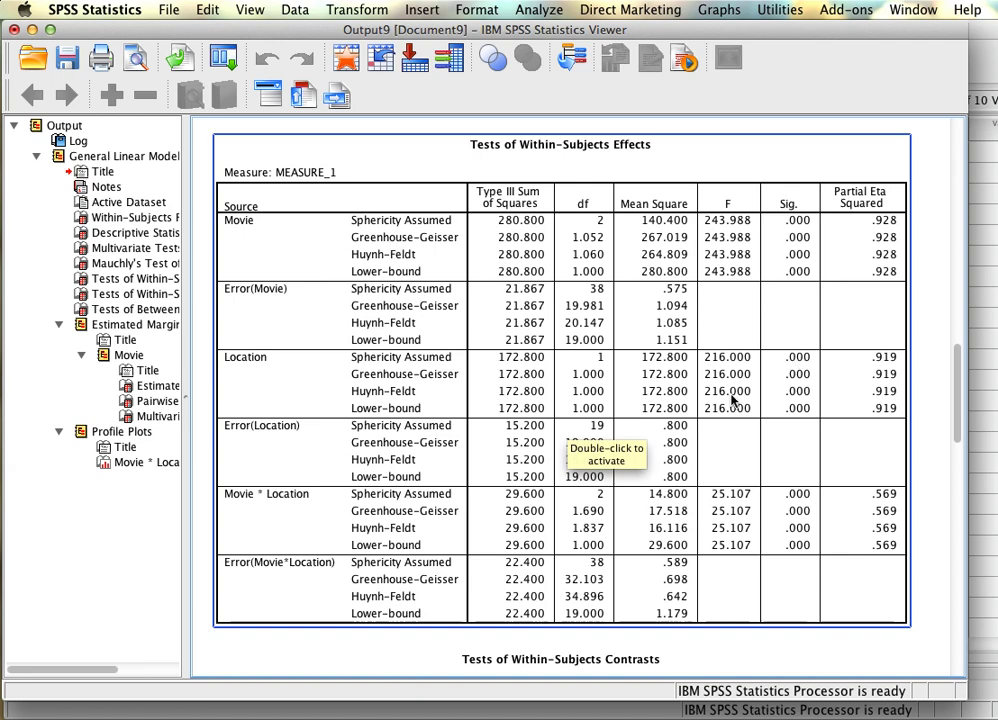
Step: Compare the Movie * Location rows in Tests of Within-Subjects Effects with that interaction's entry in Mauchly's Test of Sphericity
scroll(733, 400, "down", 3)
scroll(731, 399, "down", 2)
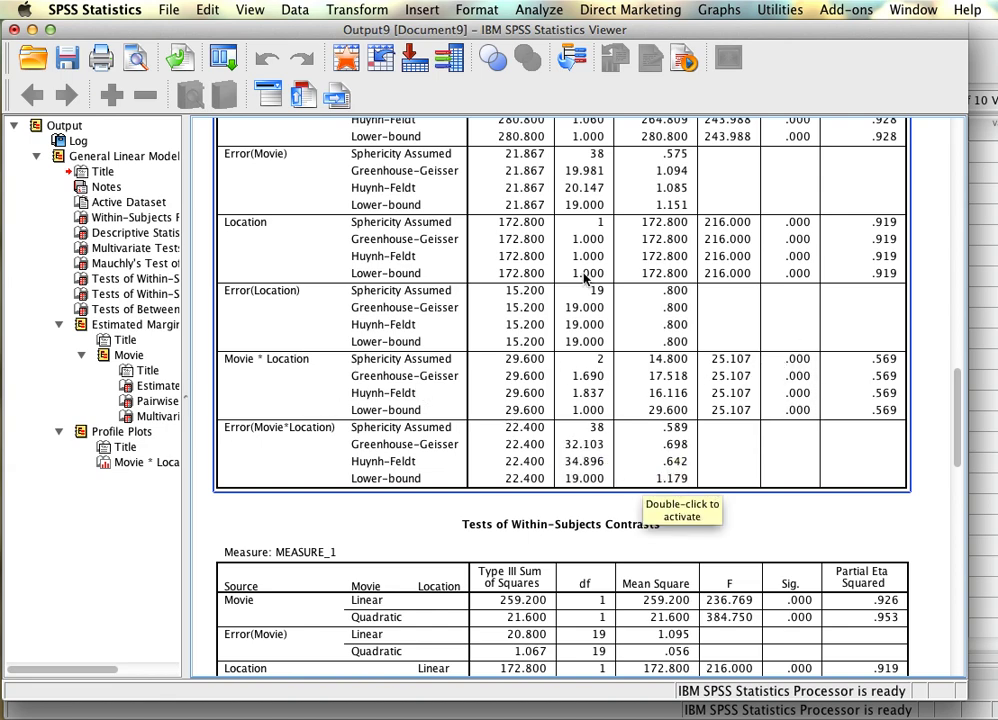
scroll(733, 412, "up", 4)
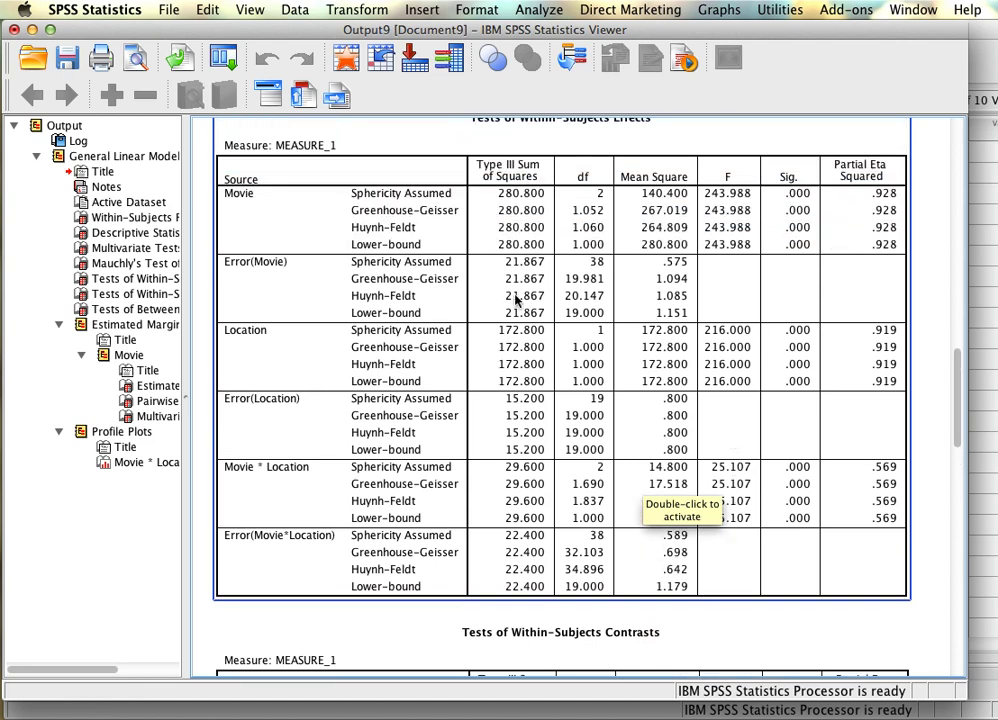
scroll(527, 290, "down", 3)
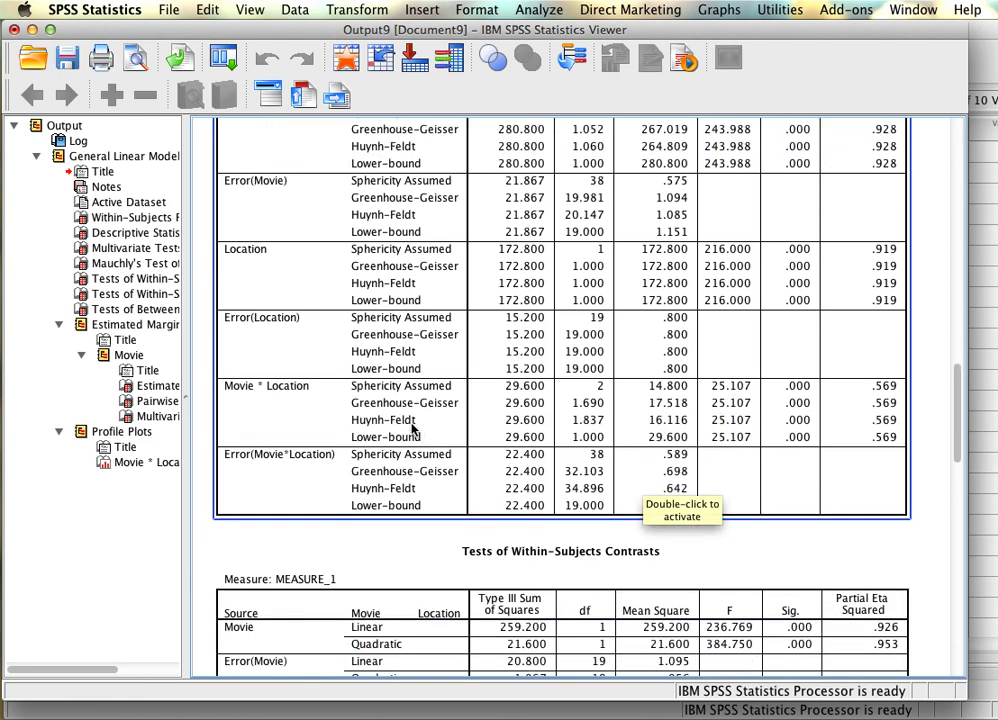
scroll(594, 400, "up", 17)
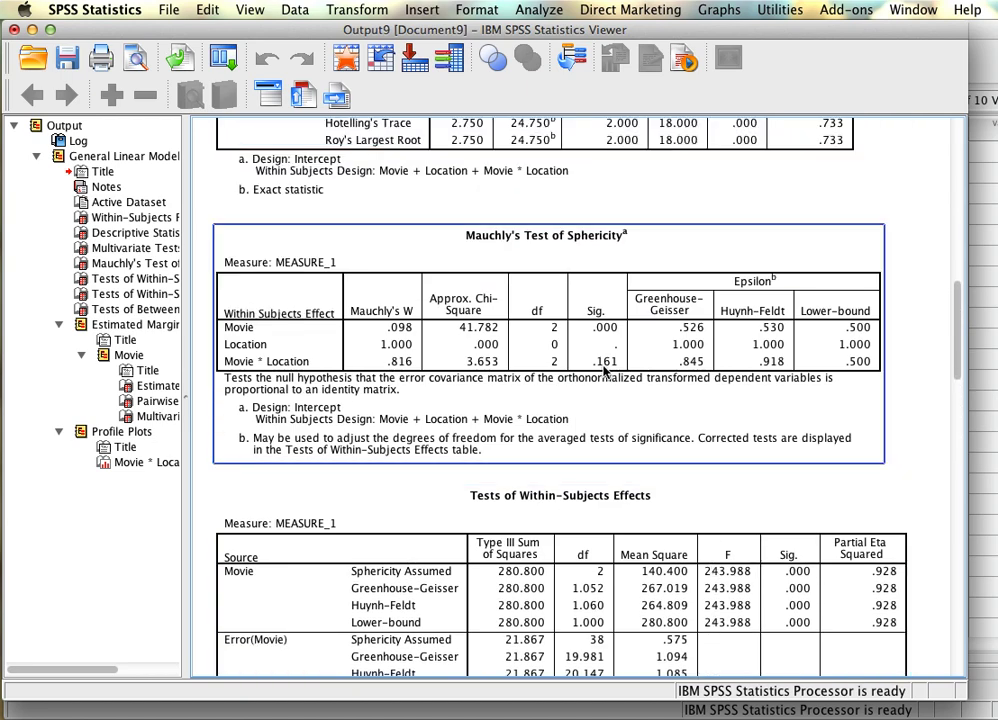
scroll(606, 369, "down", 2)
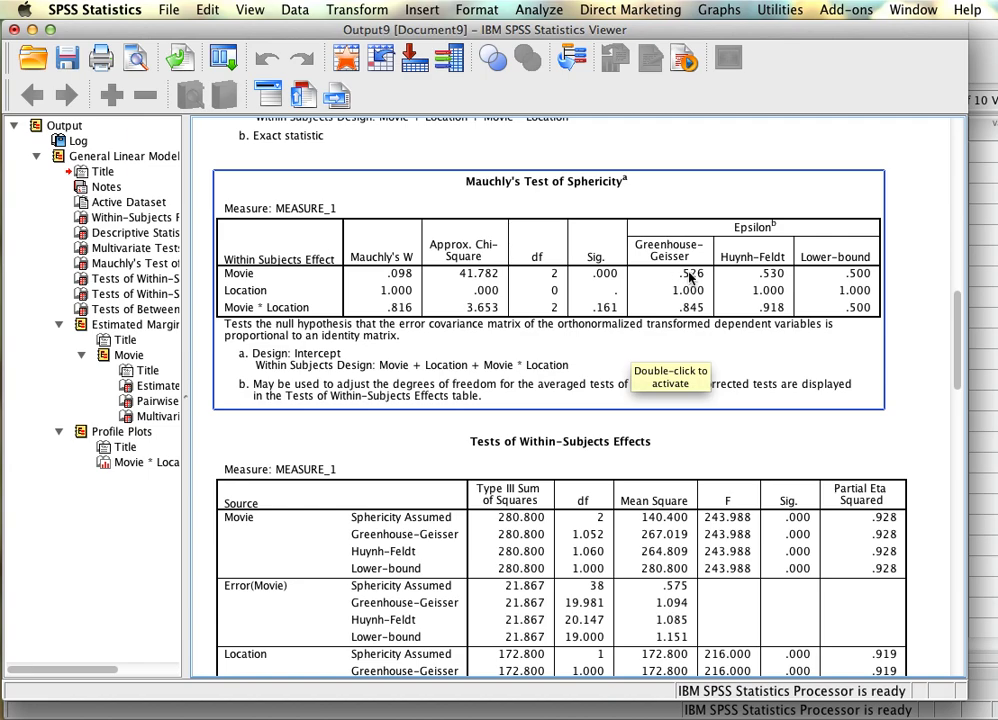
scroll(700, 280, "down", 17)
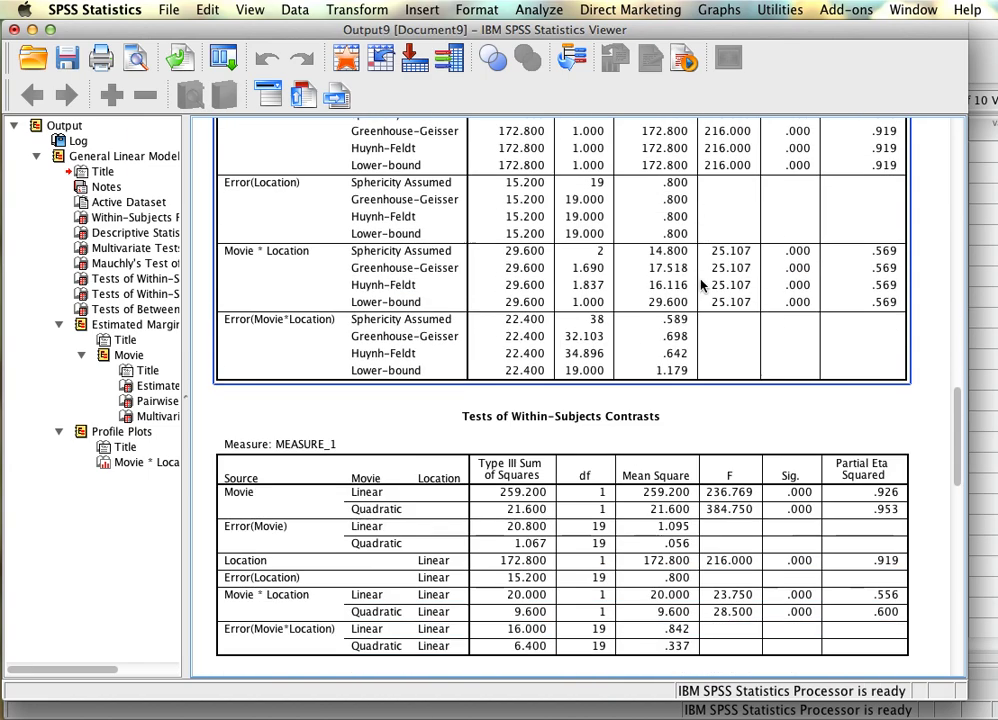
scroll(703, 284, "up", 3)
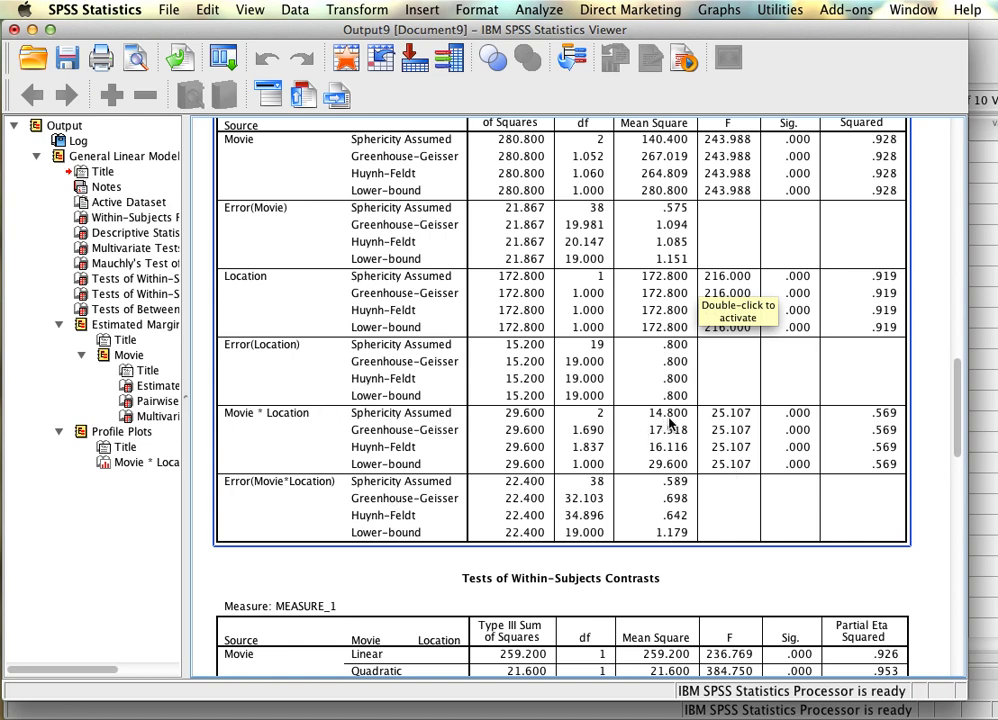
scroll(700, 435, "up", 3)
scroll(742, 447, "down", 3)
left_click(803, 557)
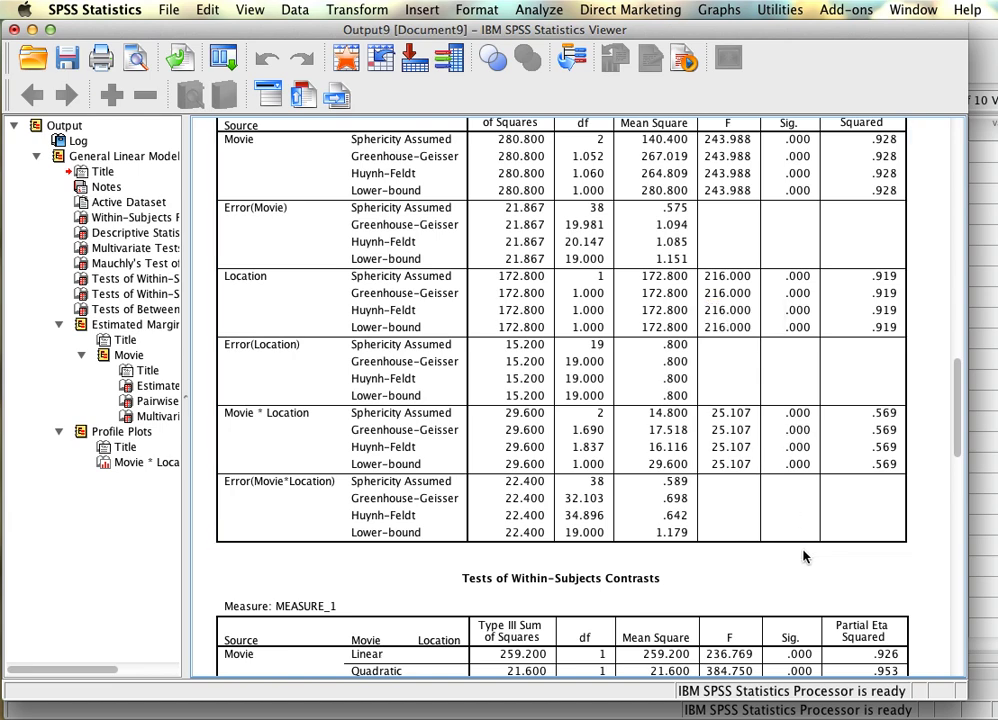
Step: Review the Tests of Within-Subjects Contrasts and Tests of Between-Subjects Effects tables
scroll(803, 557, "down", 2)
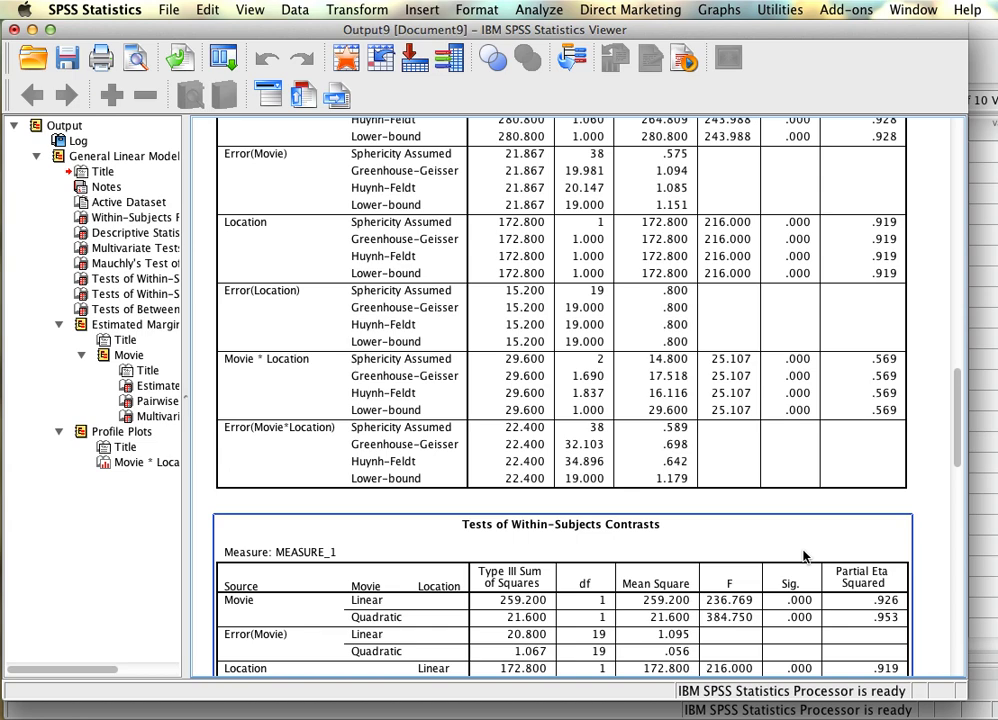
scroll(806, 557, "down", 3)
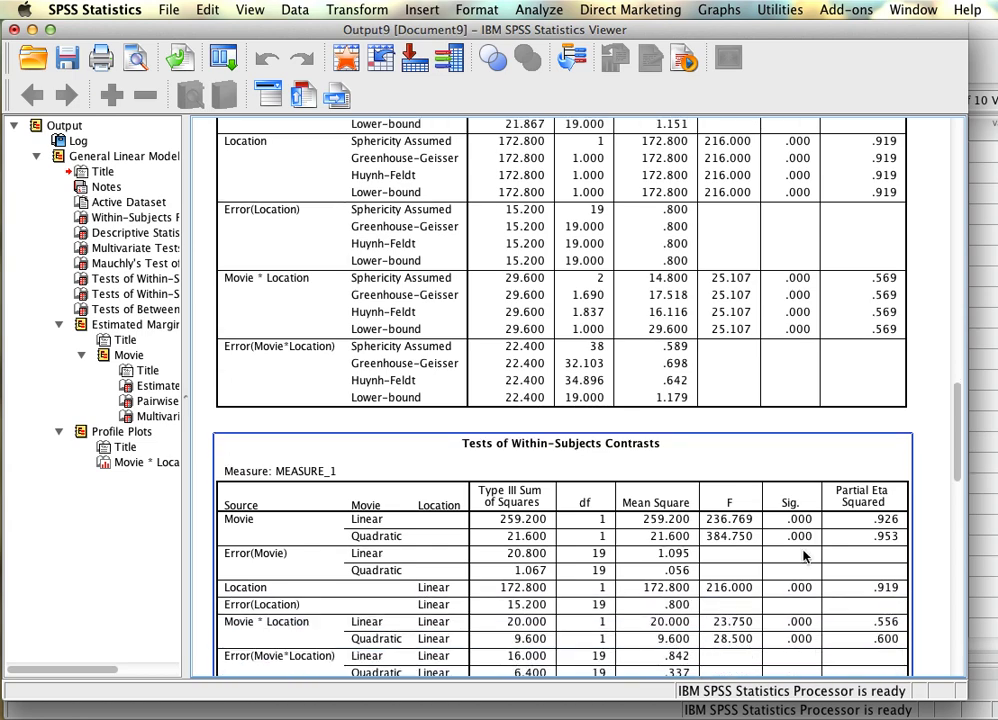
scroll(806, 557, "down", 5)
left_click(718, 455)
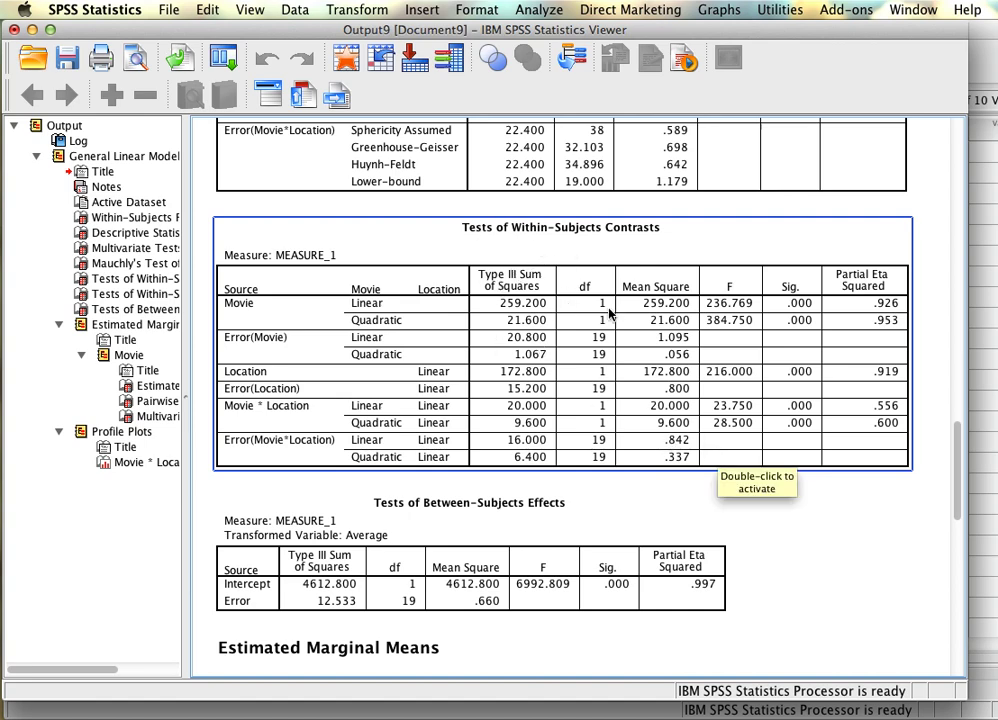
scroll(609, 314, "down", 3)
left_click(500, 465)
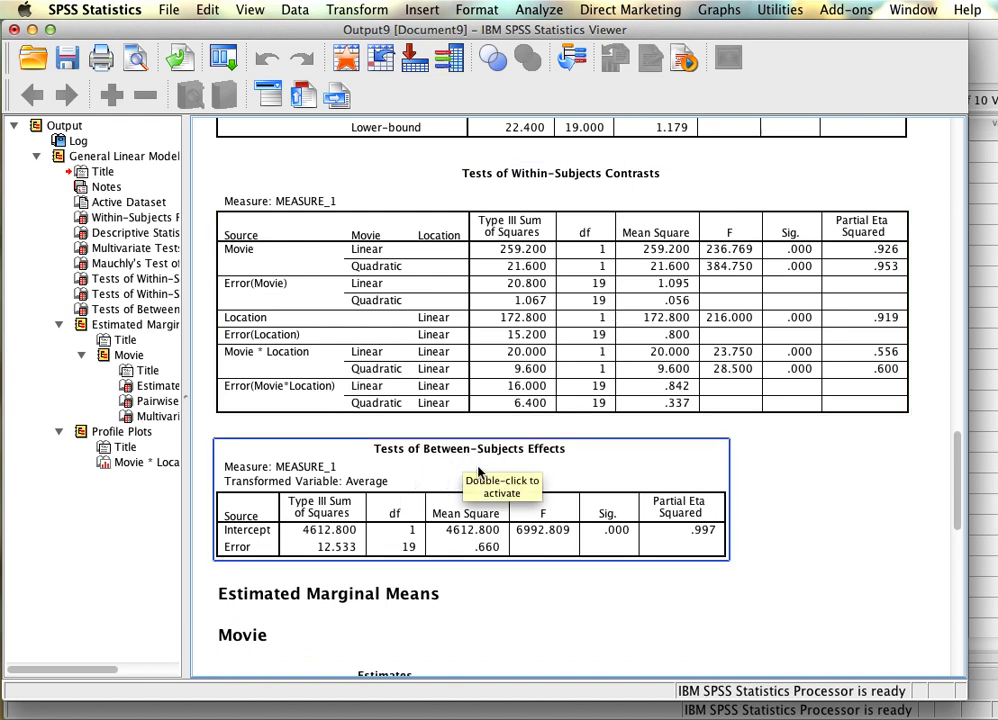
scroll(458, 471, "down", 3)
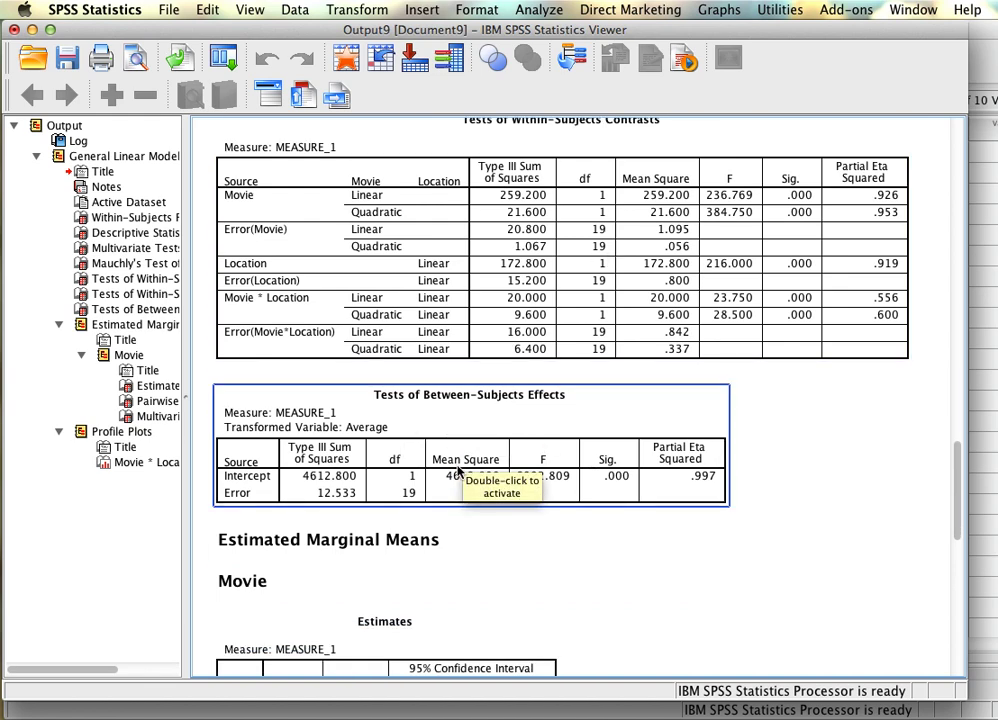
Step: Examine the Movie estimated marginal means and the Bonferroni-adjusted Pairwise Comparisons between the three movie levels
scroll(458, 471, "down", 12)
left_click(458, 471)
scroll(458, 471, "down", 7)
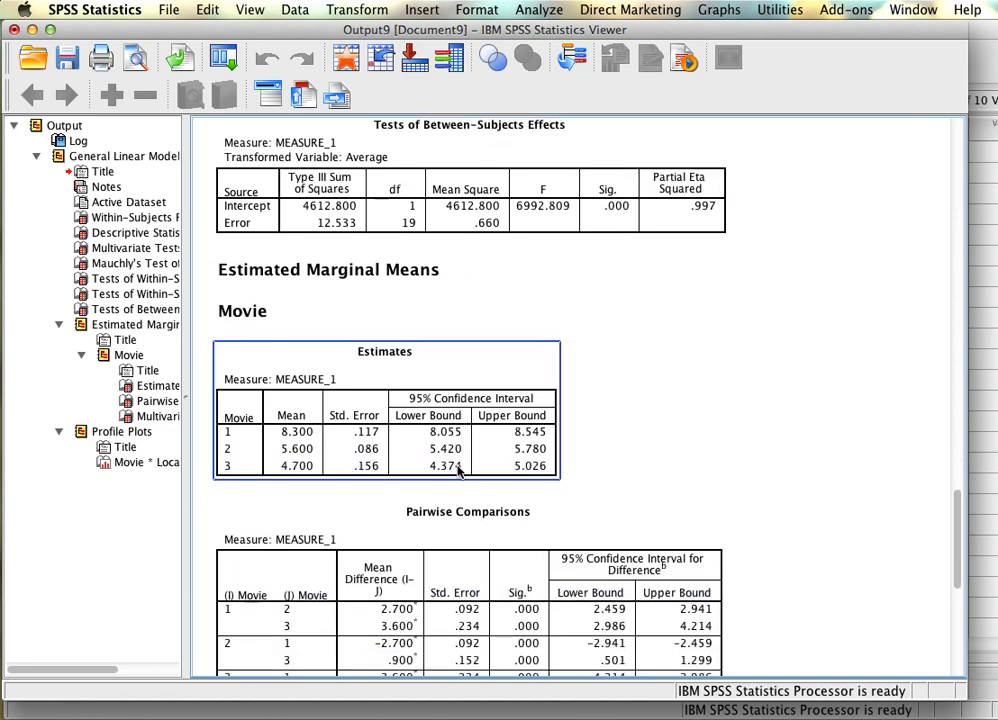
left_click(458, 471)
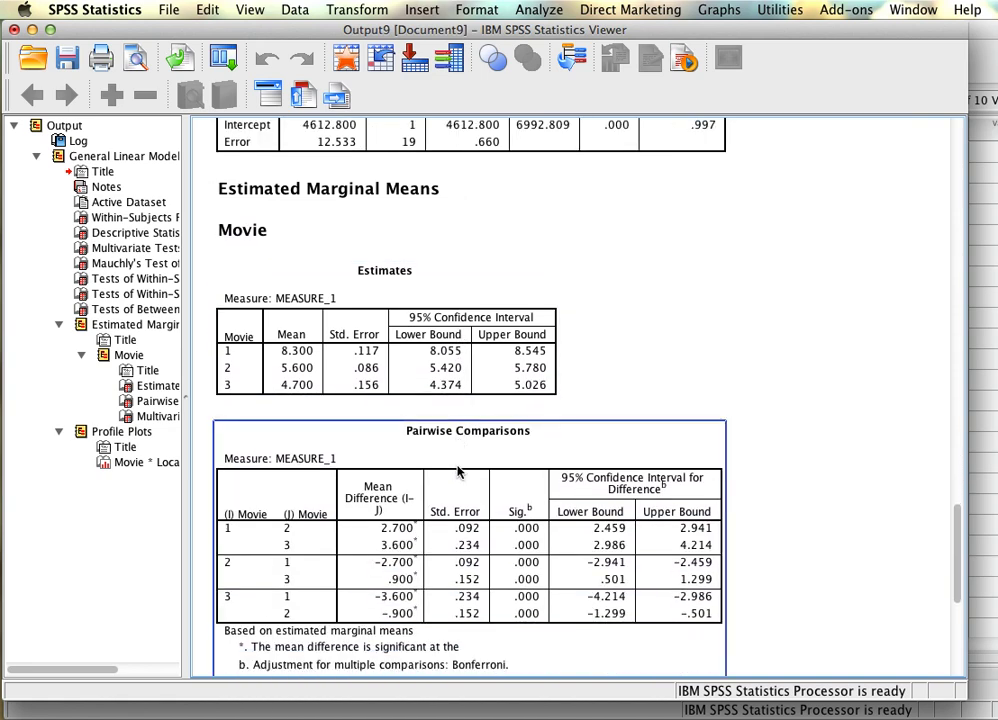
scroll(458, 471, "down", 9)
scroll(458, 471, "down", 2)
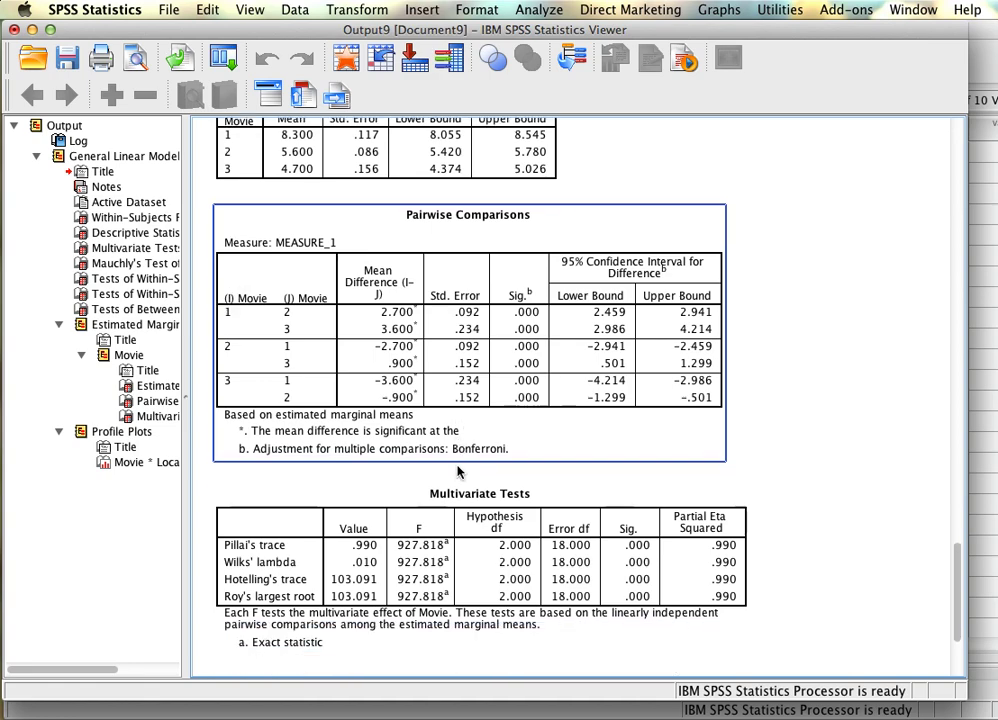
scroll(458, 471, "up", 8)
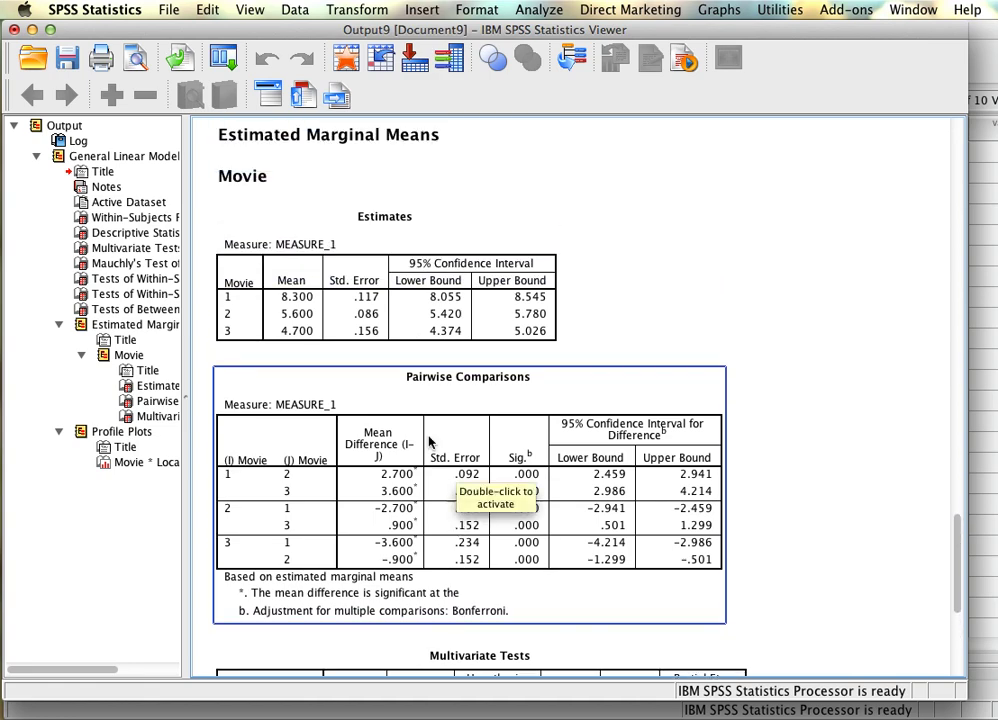
left_click(292, 292)
left_click(323, 401)
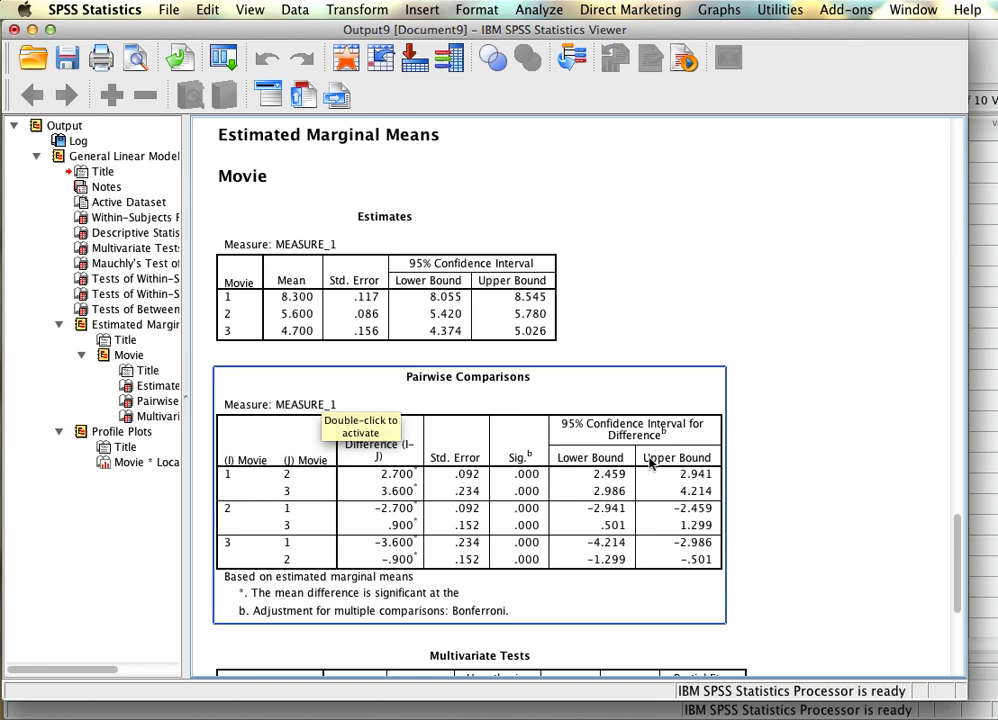
Step: Examine the Movie by Location profile plot, checking its level codes against the Within-Subjects Factors table
scroll(649, 462, "down", 10)
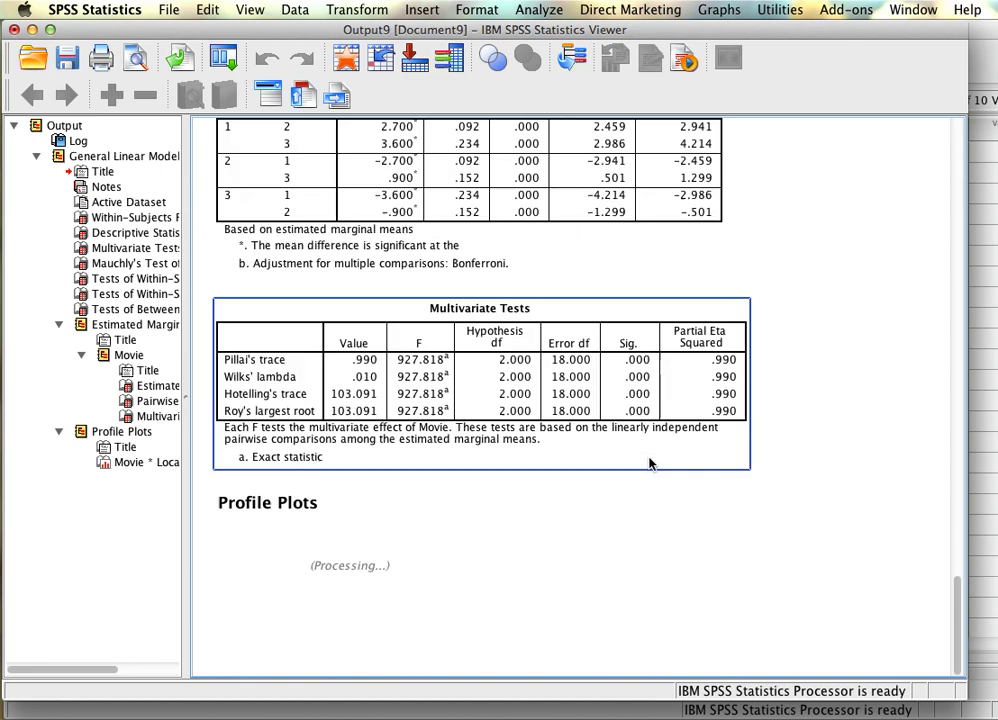
scroll(649, 462, "down", 10)
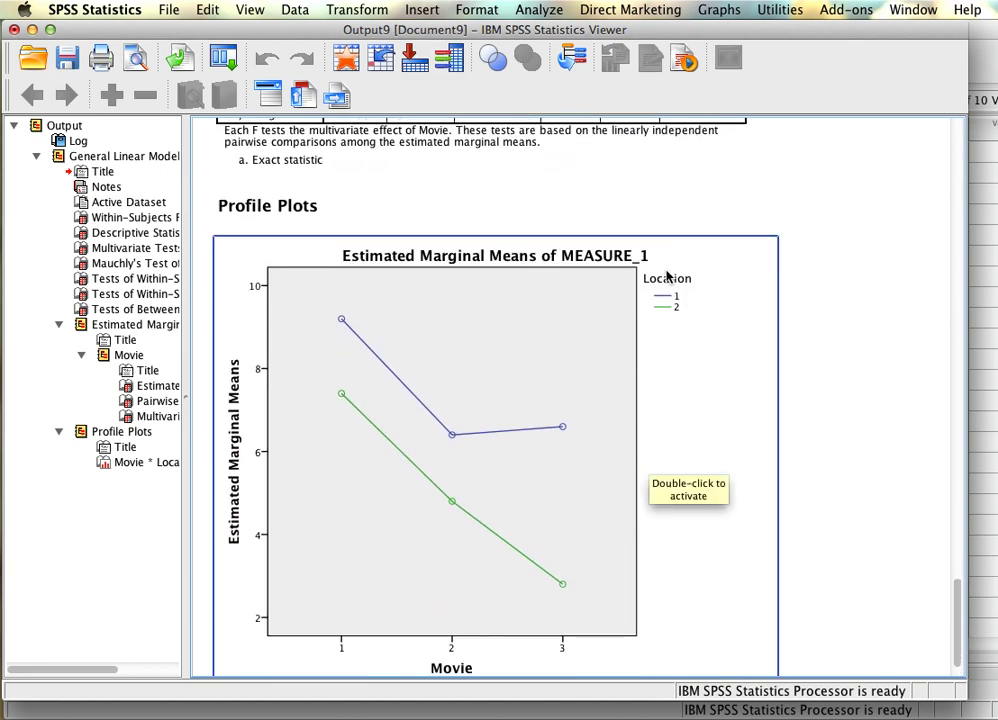
scroll(557, 430, "down", 1)
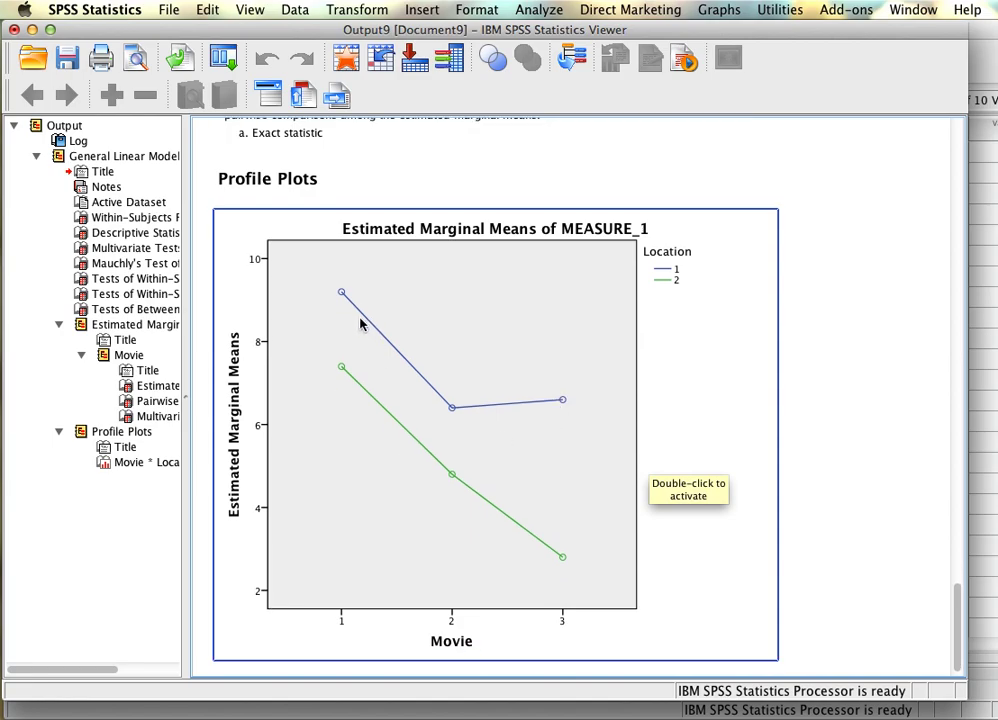
scroll(511, 375, "up", 20)
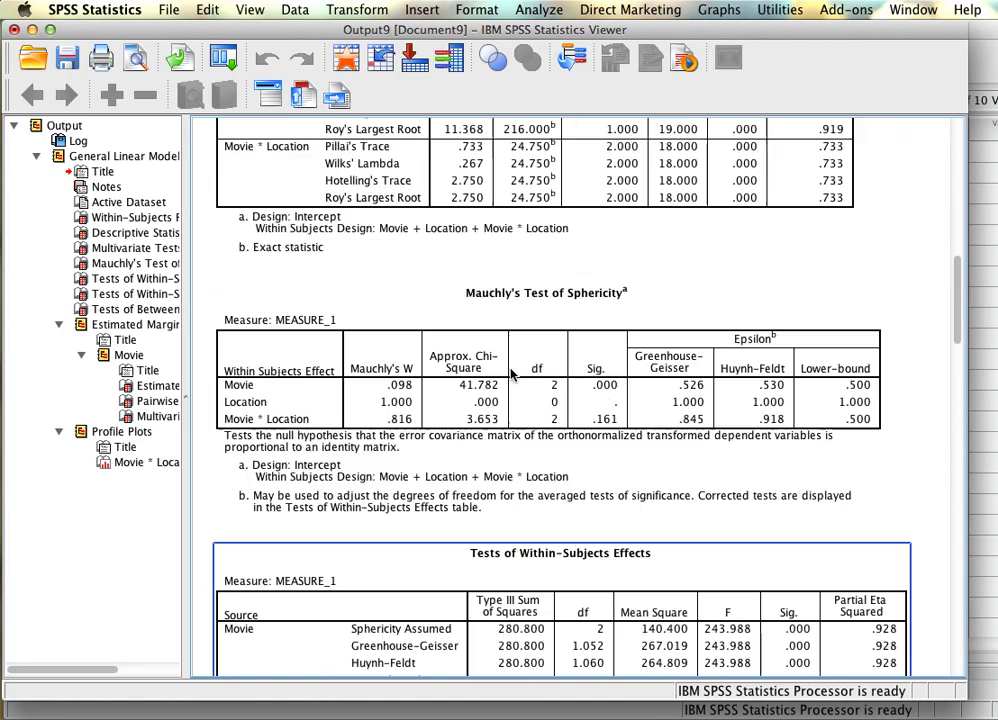
left_click(392, 388)
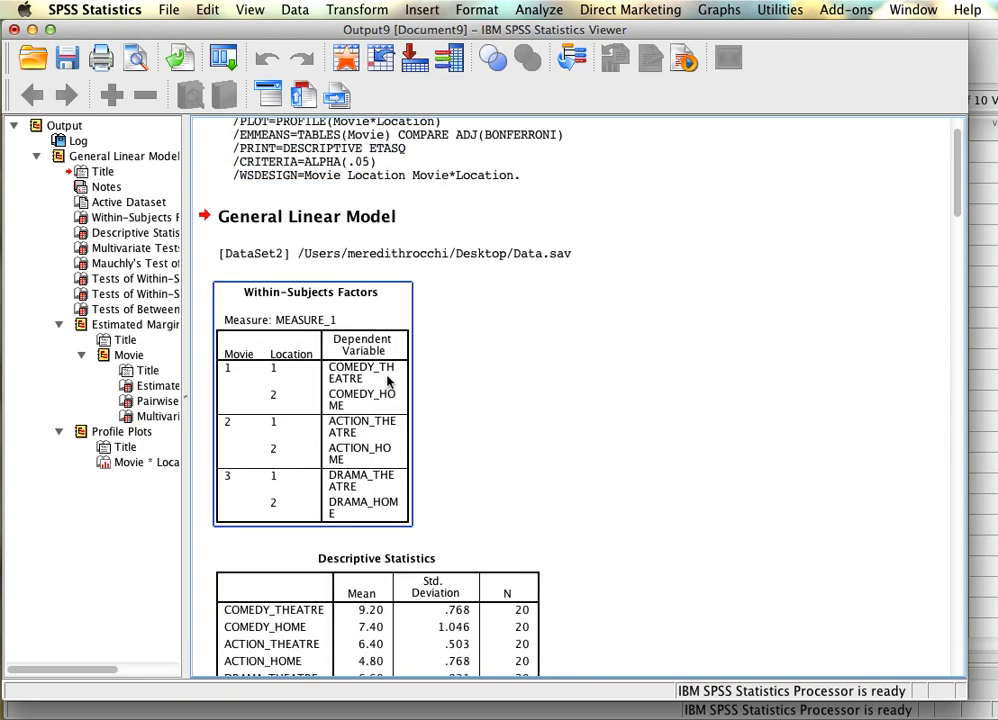
scroll(475, 443, "down", 15)
left_click(475, 443)
scroll(475, 443, "down", 15)
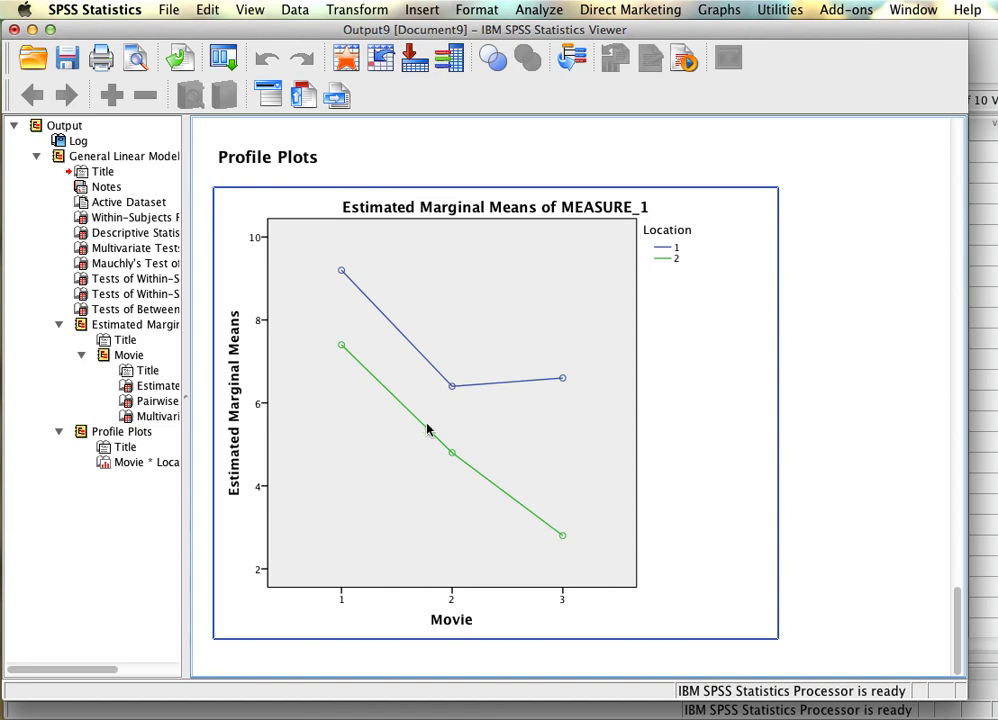
left_click(836, 452)
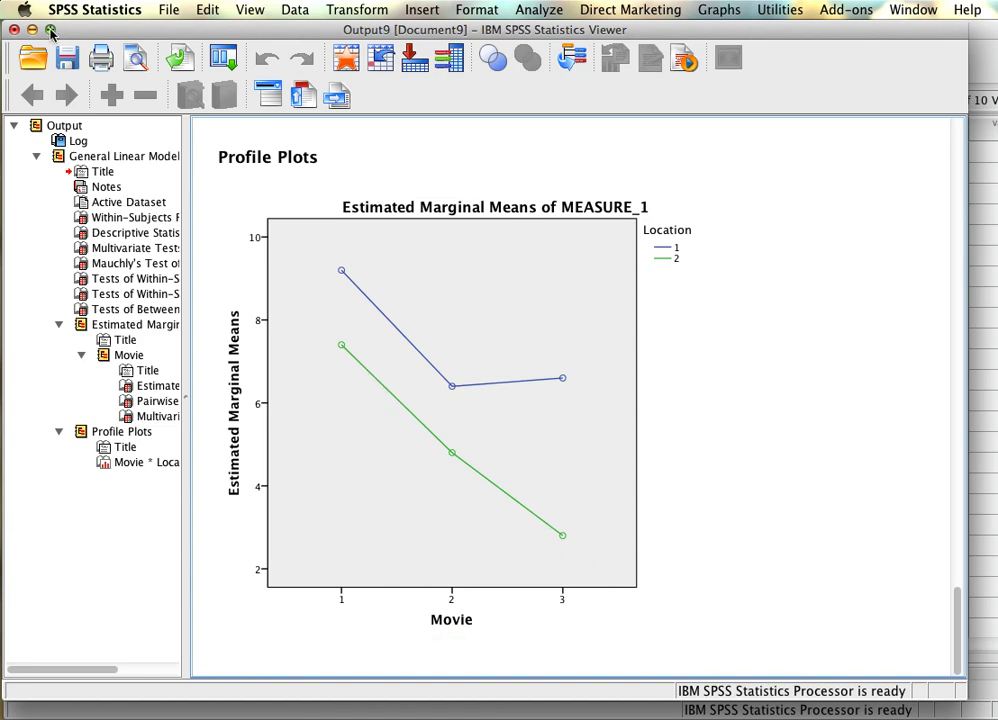
left_click(312, 229)
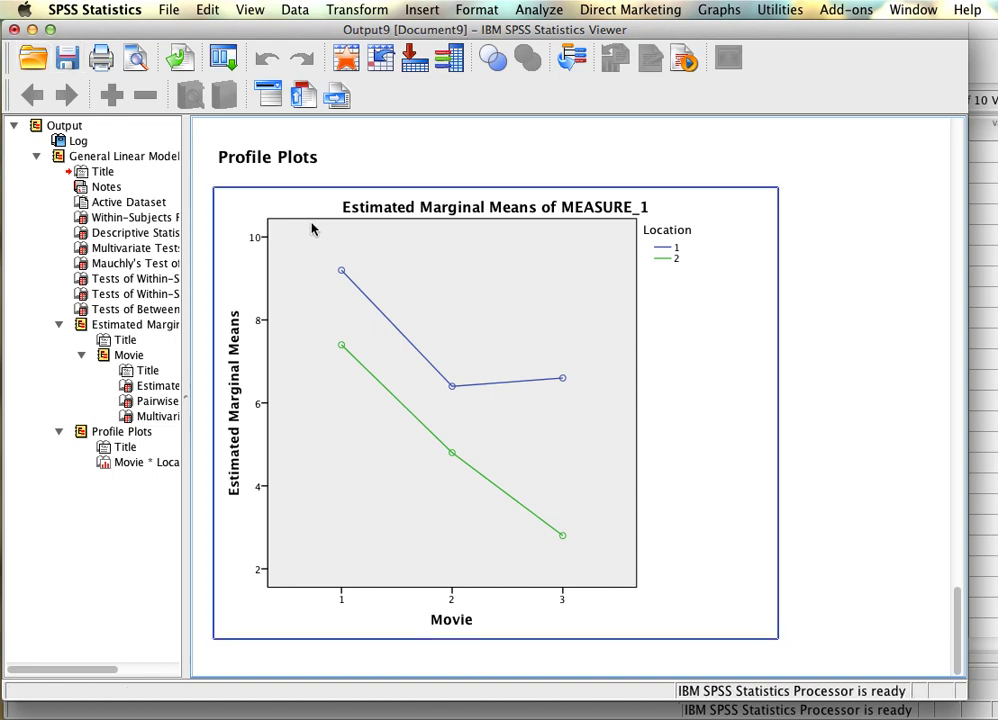
left_click(837, 290)
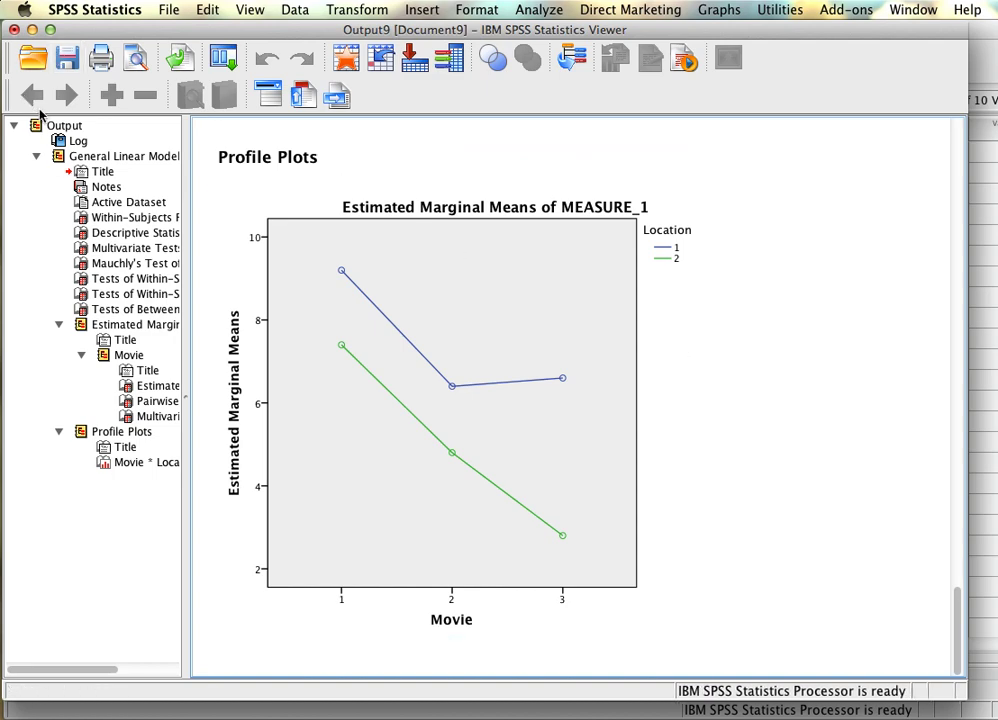
Step: Close the output document without saving it and return to the GLM syntax
left_click(14, 29)
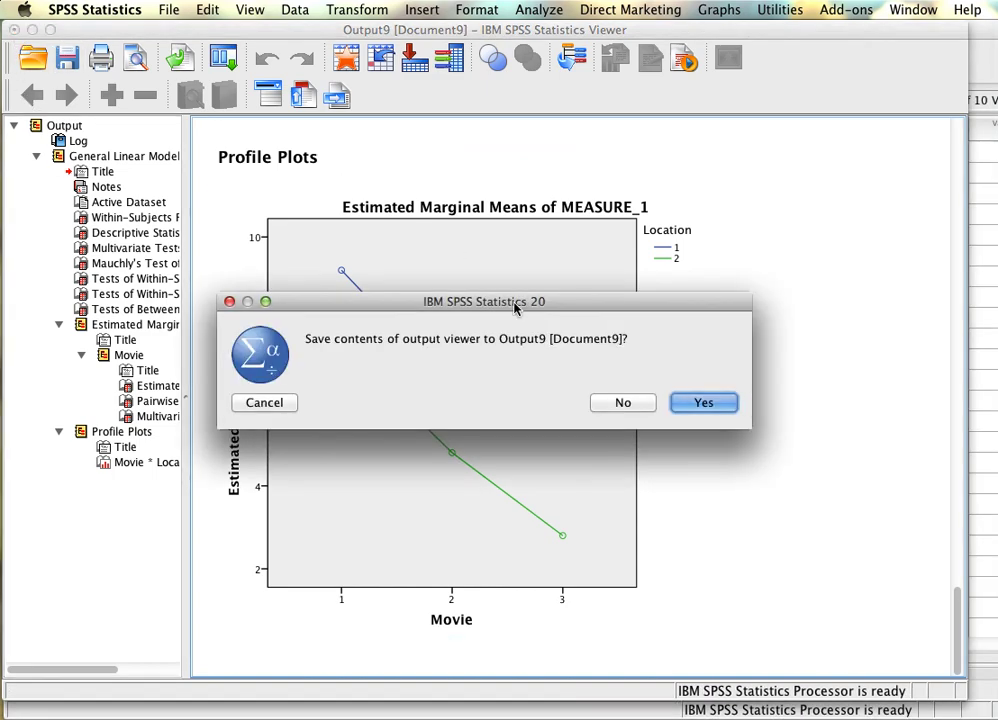
left_click(641, 404)
left_click(579, 374)
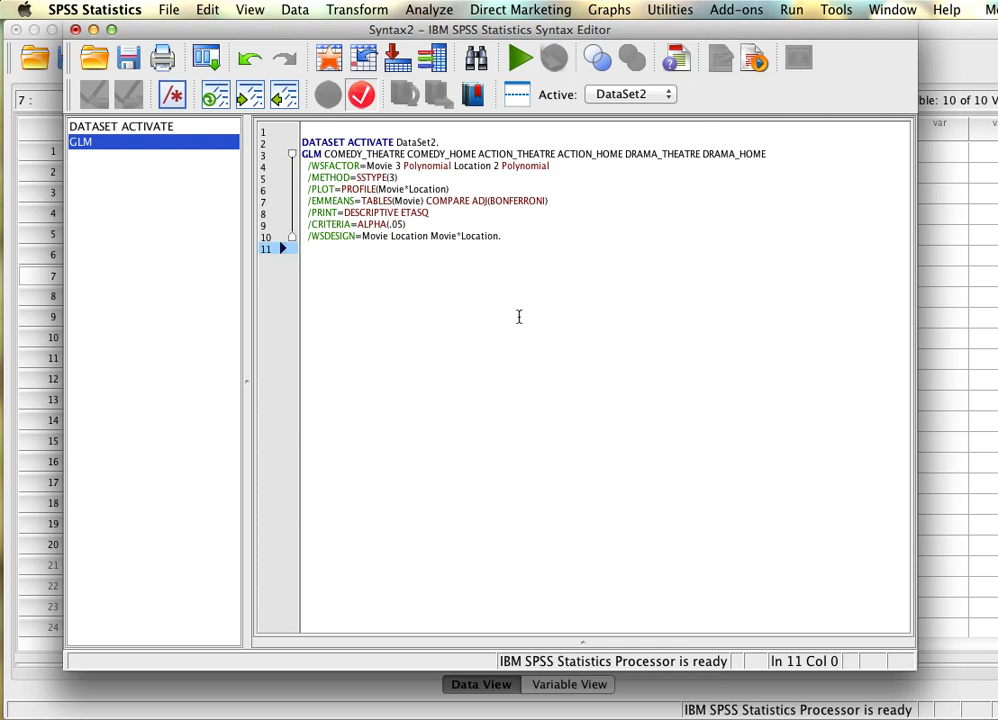
Step: Below the GLM command, add "/EMMEANS = TABLES(Variable1*Variable2) COMPARE (Variable1)" and a second line "/EMMEANS = TABLES (Variable1*Variable2) COMPARE (Variable2)"
key("Return")
type("/EMMEANS = TABLES(Variable1*Variable2) COMPARE (Variable1) /EMMEANS = TABLES (Variable1*Variable2) COMPARE (Variable2)")
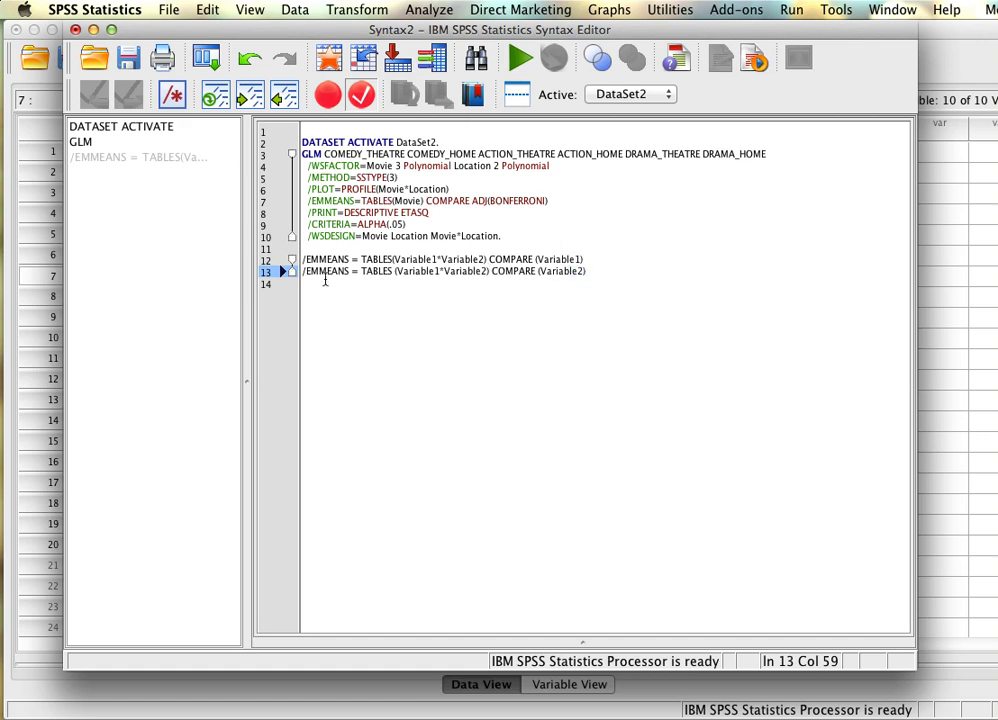
left_click_drag(285, 275, 287, 259)
left_click(539, 347)
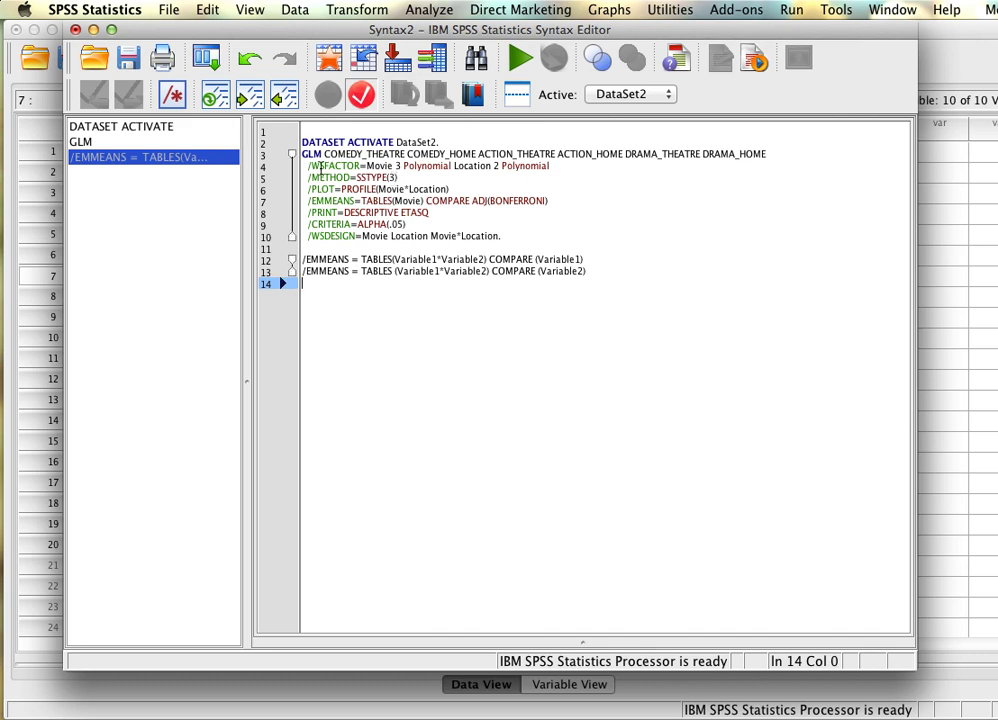
Step: Identify the Movie and Location factor names in the /WSFACTOR line of the GLM syntax
left_click(384, 177)
double_click(378, 165)
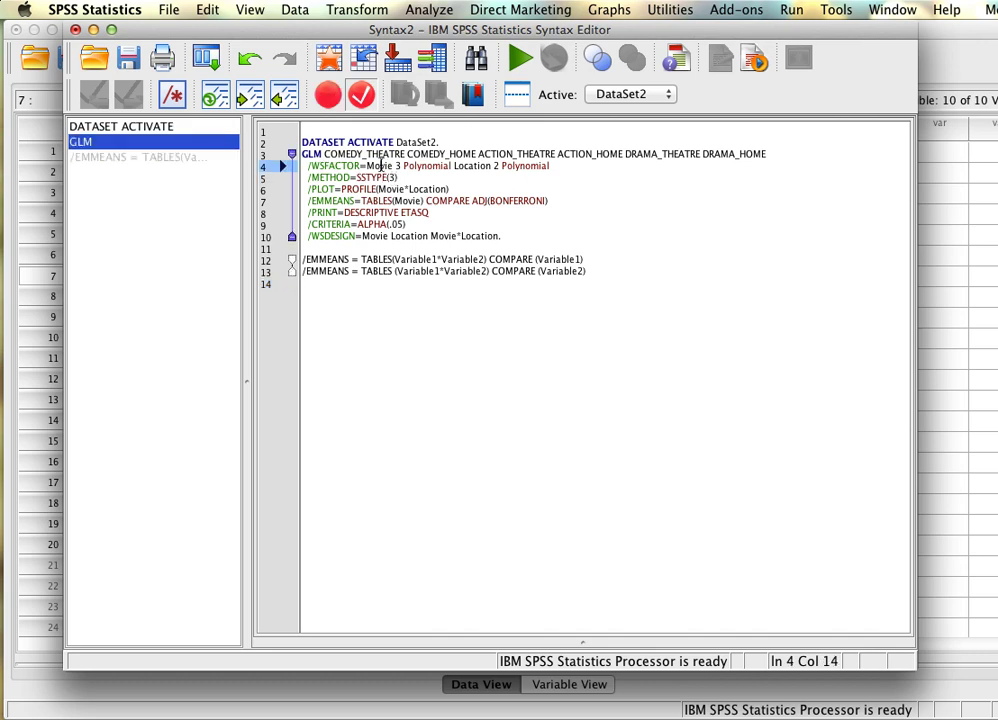
double_click(490, 166)
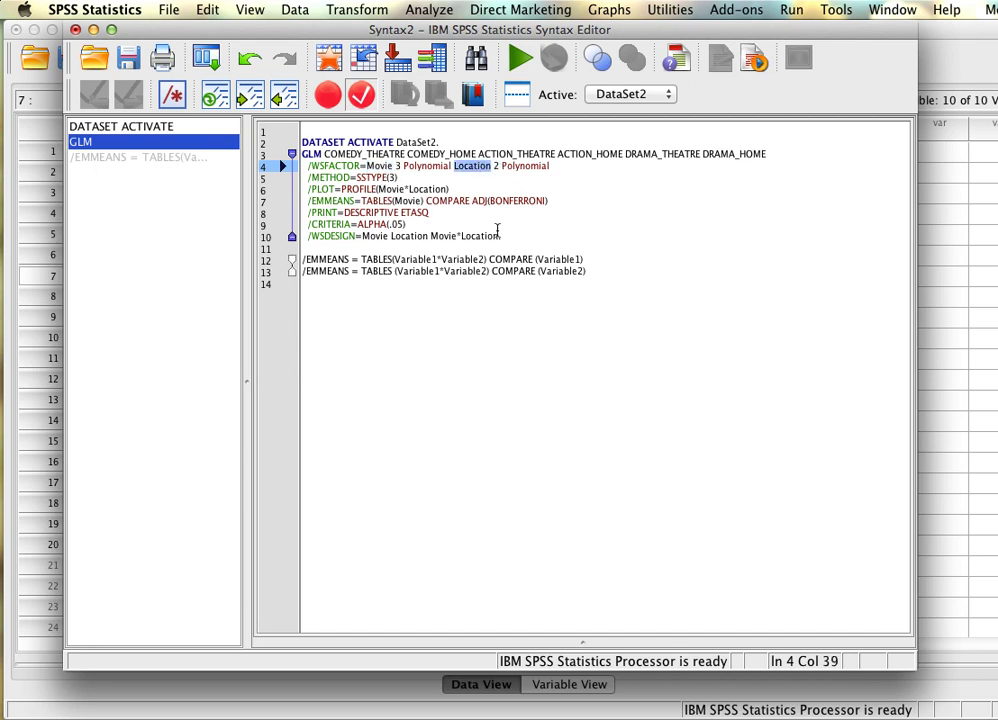
Step: Move the two template EMMEANS lines from below the GLM command to directly under its existing /EMMEANS=TABLES(Movie) line
left_click_drag(314, 283, 303, 261)
key("super+c")
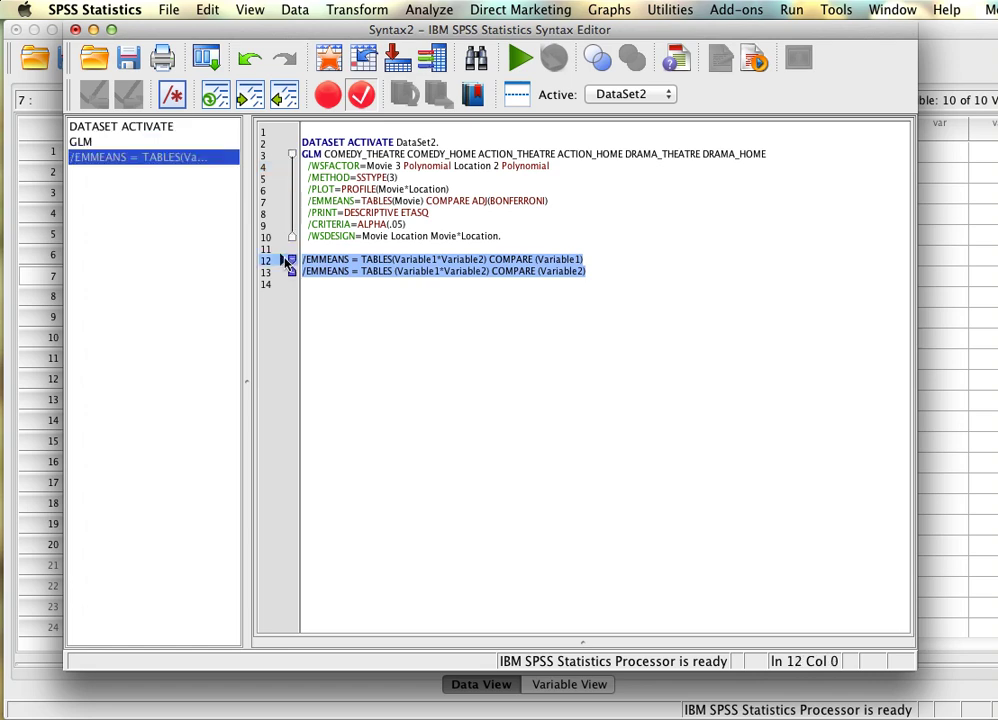
key("BackSpace")
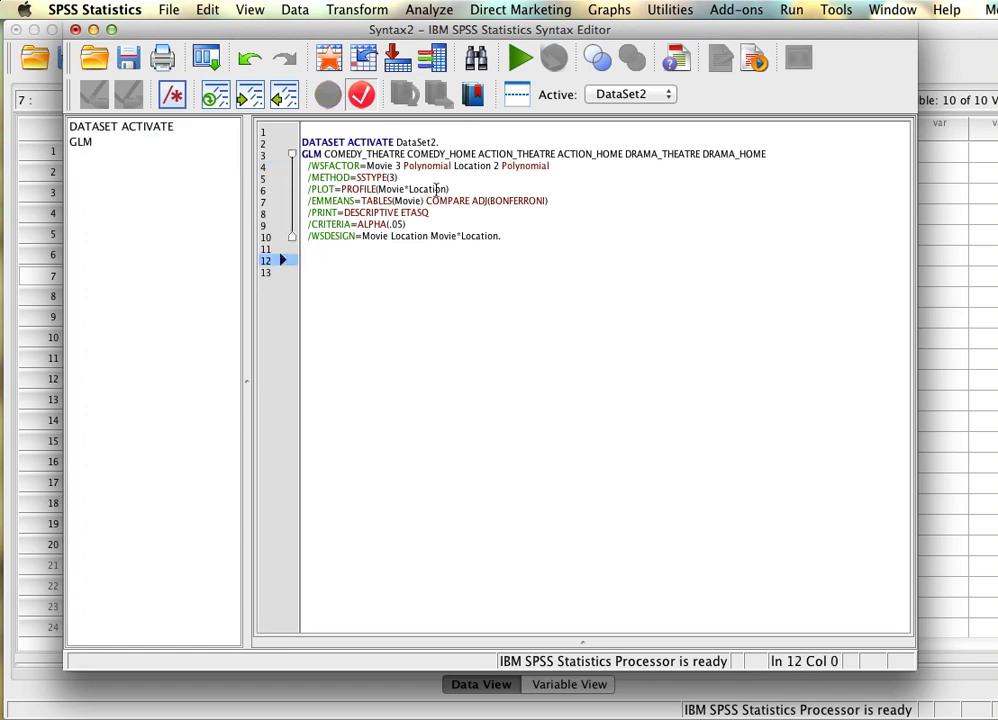
left_click(476, 189)
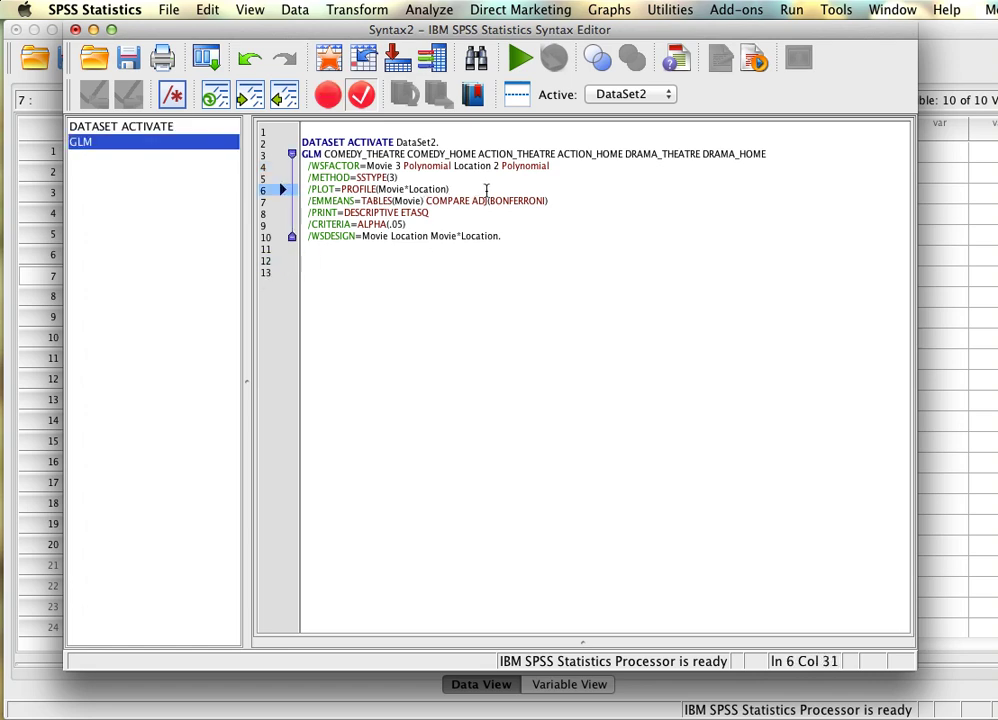
left_click(558, 200)
key("Return")
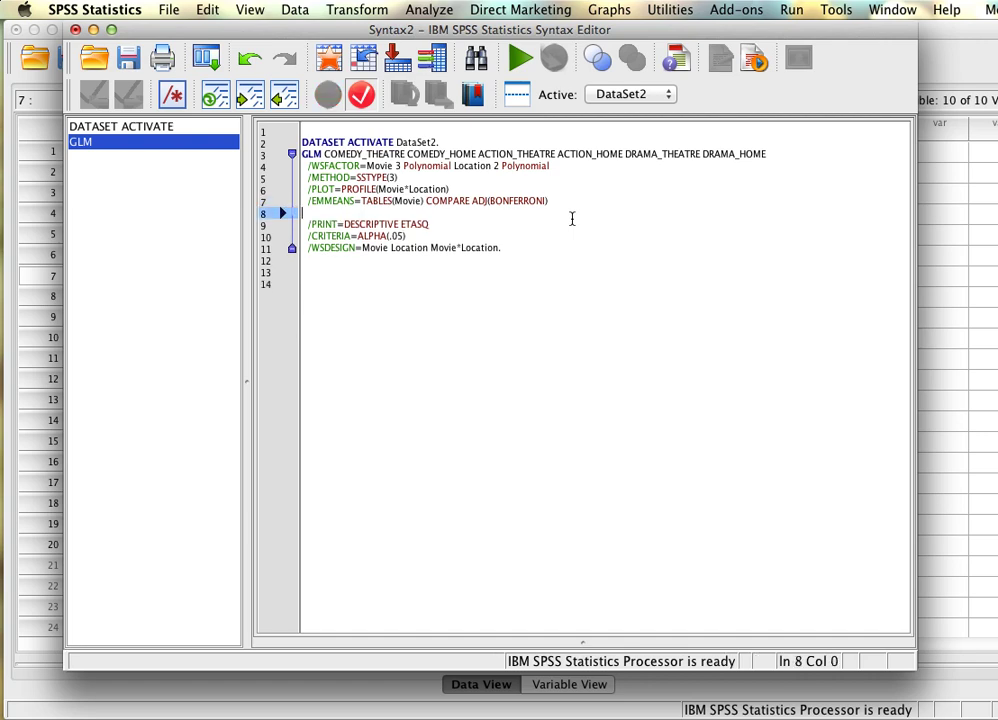
key("super+v")
Step: Delete the original /EMMEANS=TABLES(Movie) COMPARE ADJ(BONFERRONI) line from the GLM command, leaving no blank line
left_click_drag(562, 211, 398, 196)
left_click(380, 200)
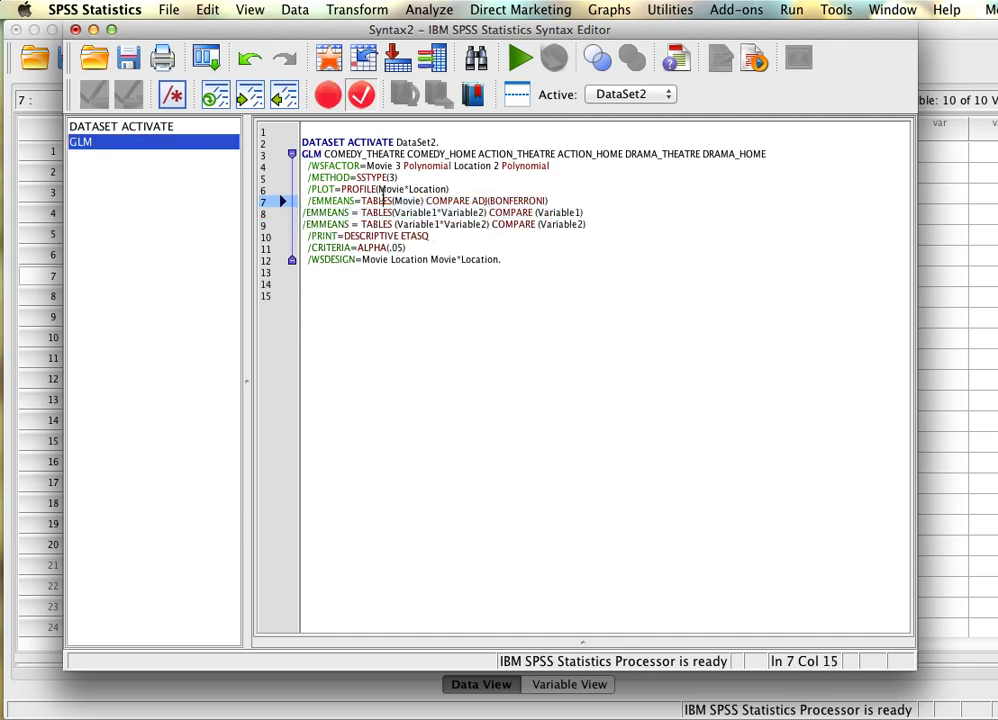
left_click(390, 200)
left_click(427, 200)
left_click_drag(548, 201, 301, 202)
key("BackSpace")
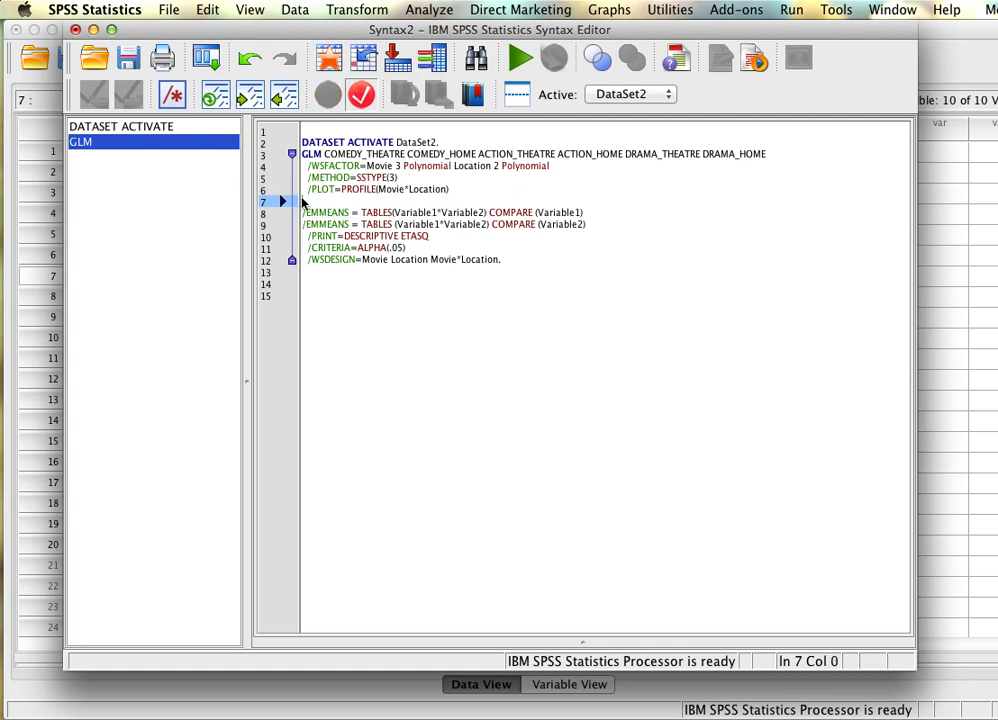
key("Delete")
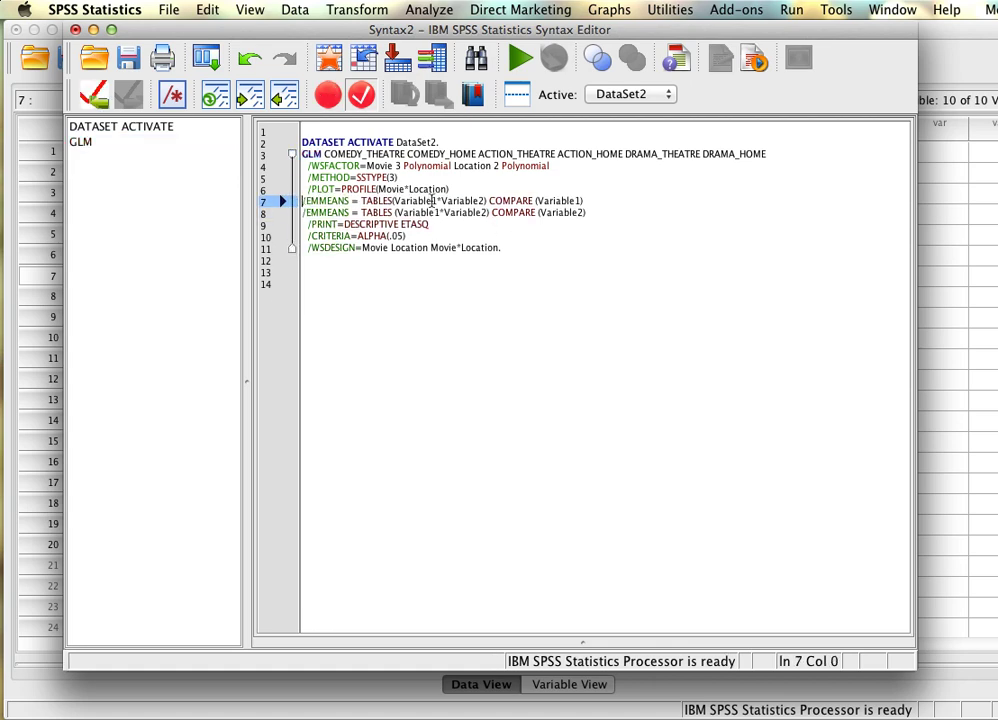
Step: Replace Variable1 with Movie inside the TABLES parentheses of both EMMEANS lines
double_click(432, 201)
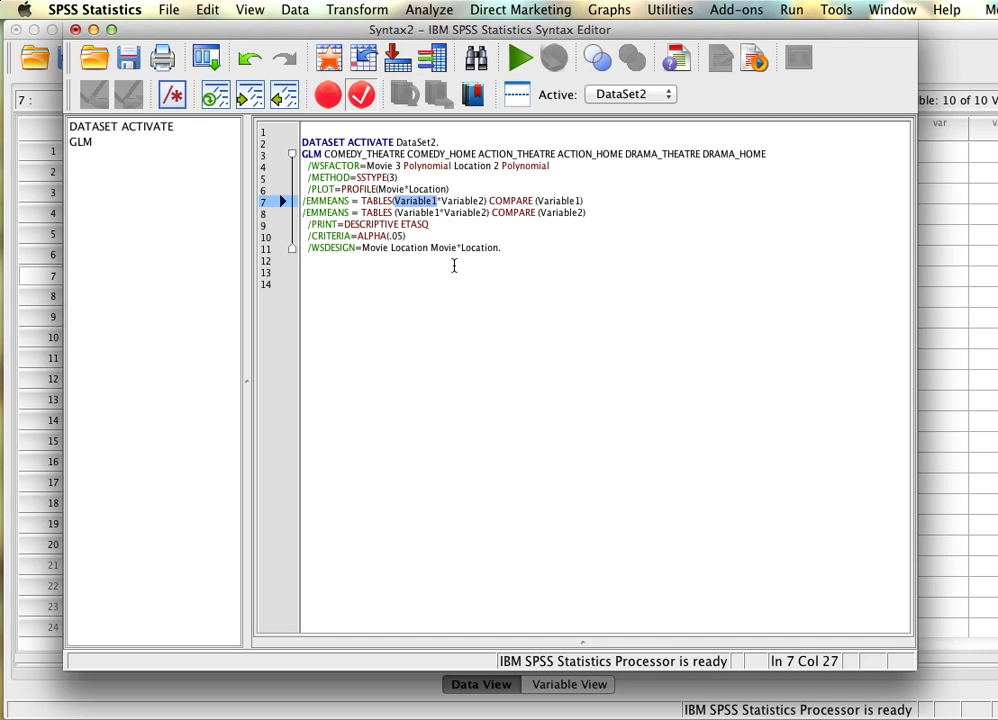
type("Movie")
left_click(417, 213)
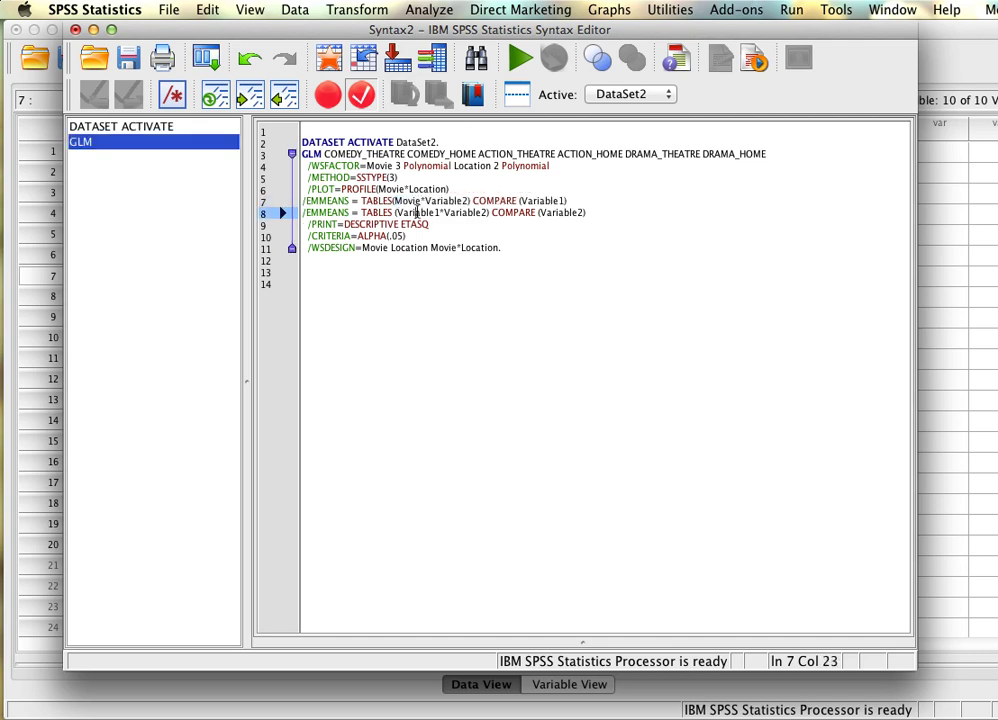
double_click(417, 213)
type("Movie")
Step: Replace Variable2 with Location inside the TABLES parentheses of both EMMEANS lines
double_click(452, 201)
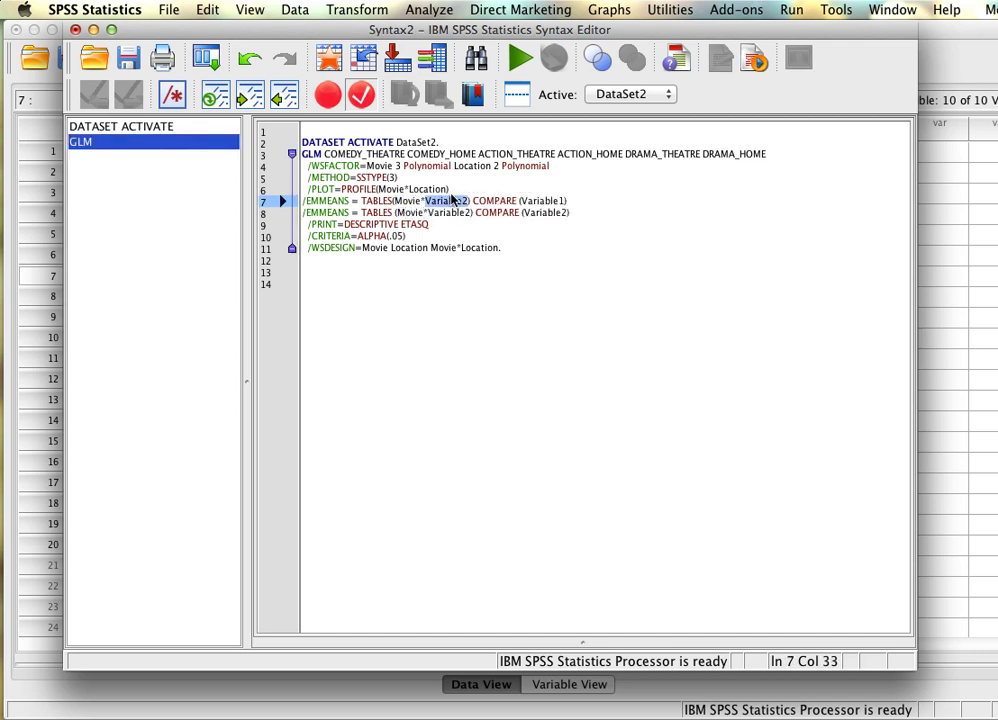
type("Location")
left_click(442, 219)
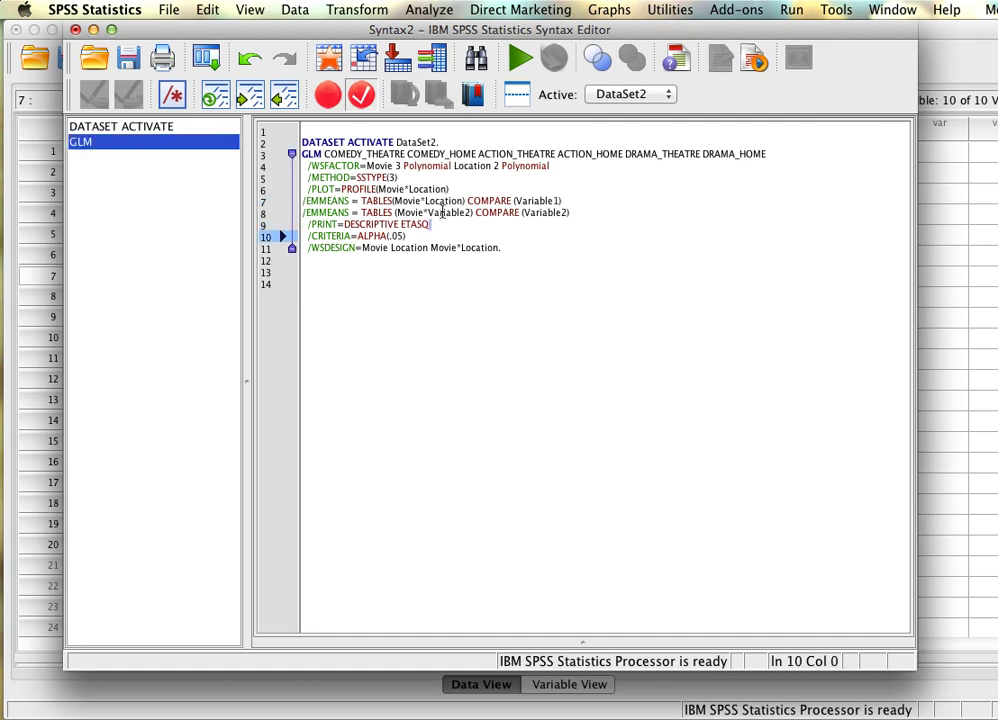
double_click(442, 212)
type("Location")
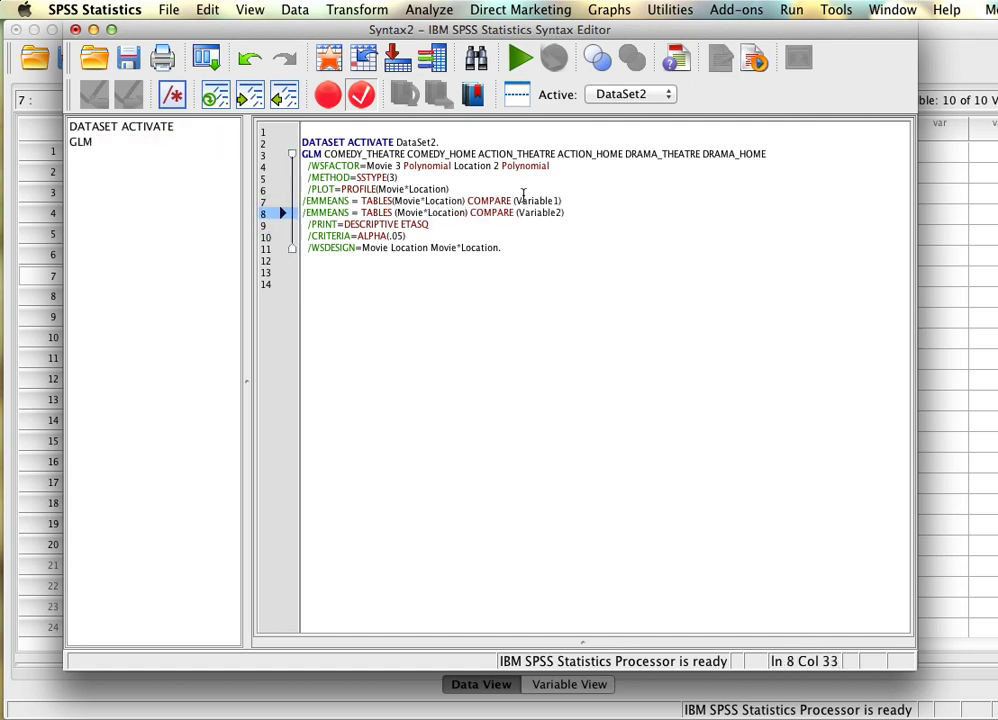
Step: Set the first EMMEANS line to COMPARE (Movie) and the second to COMPARE (Location)
double_click(543, 200)
type("L")
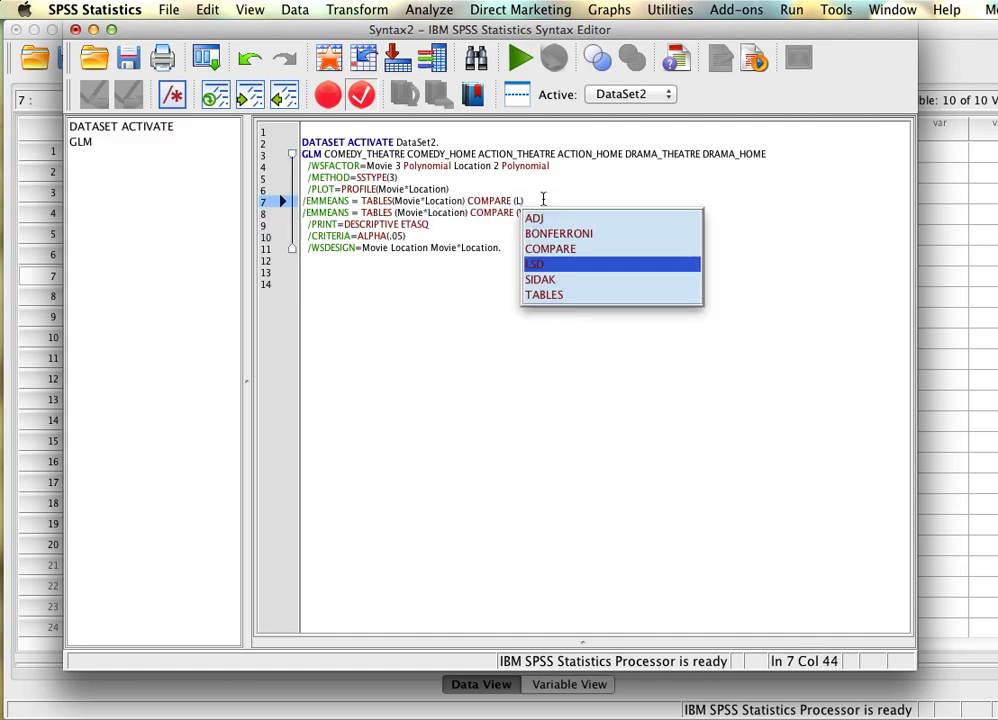
key("BackSpace")
type("Movie")
double_click(538, 213)
type("L")
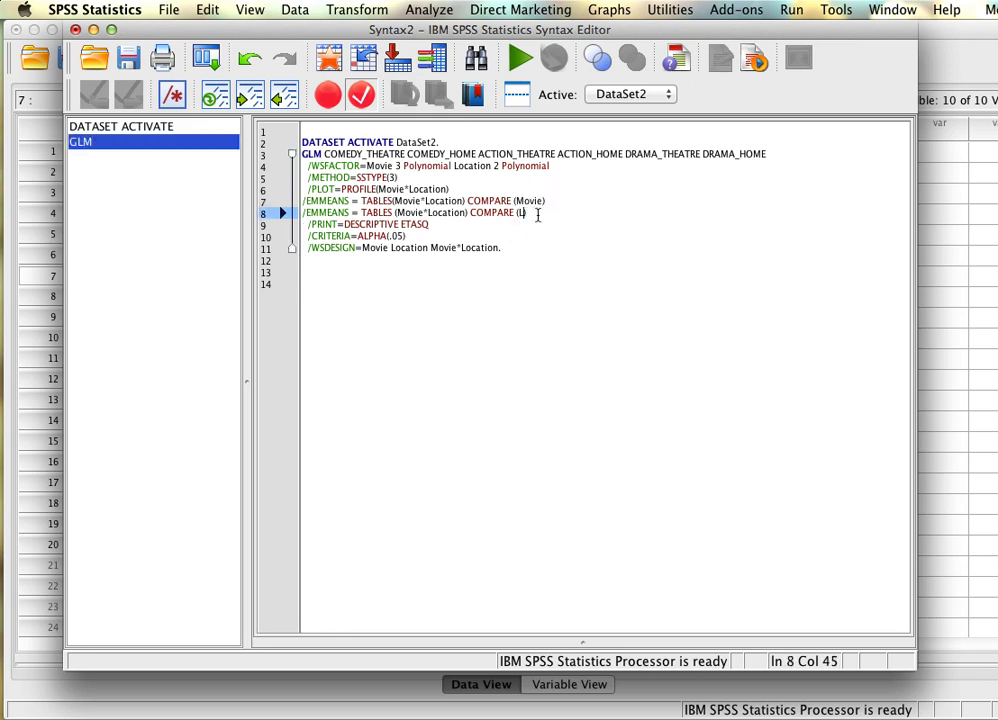
type("ocation)")
left_click(561, 278)
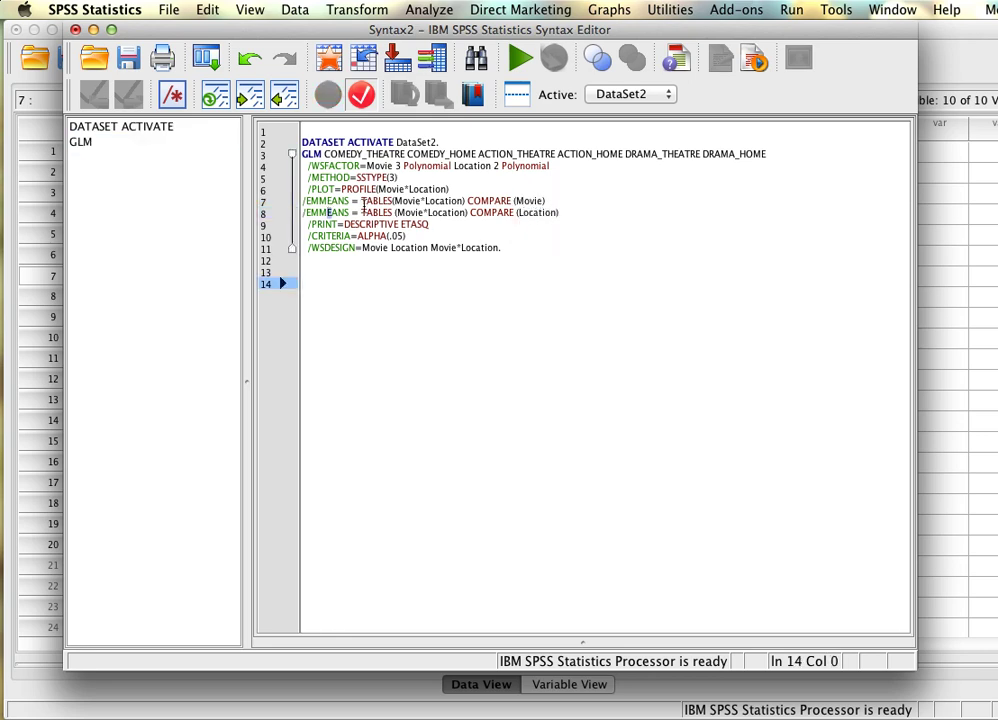
Step: Run only the GLM command, from the GLM line through the /WSDESIGN line
triple_click(363, 207)
left_click(550, 213)
key("End")
left_click_drag(508, 303, 296, 153)
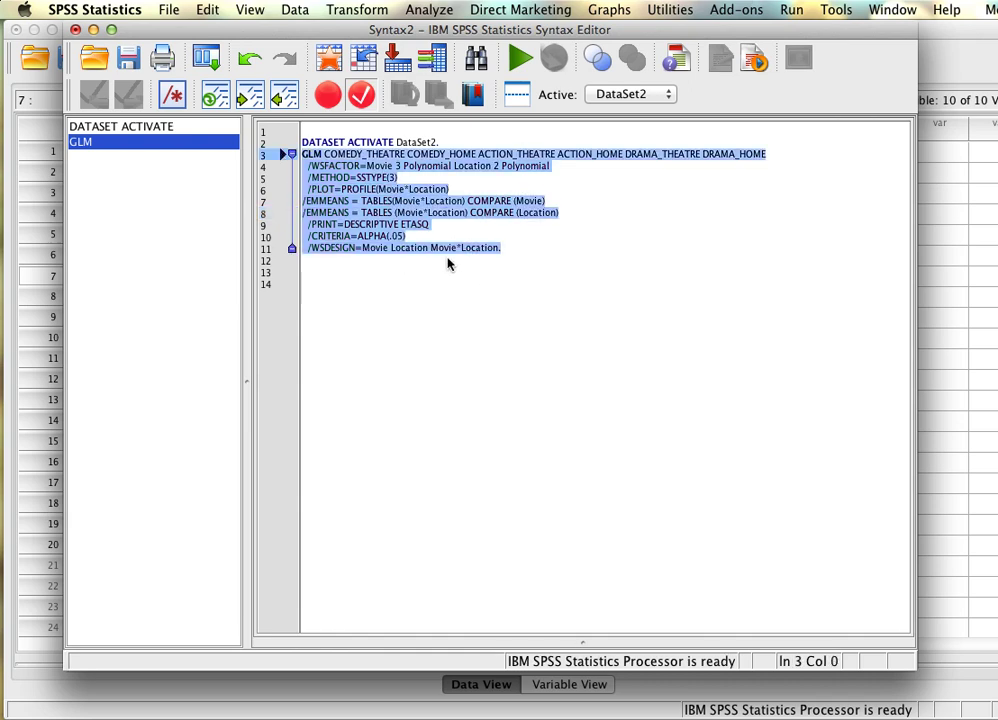
right_click(376, 212)
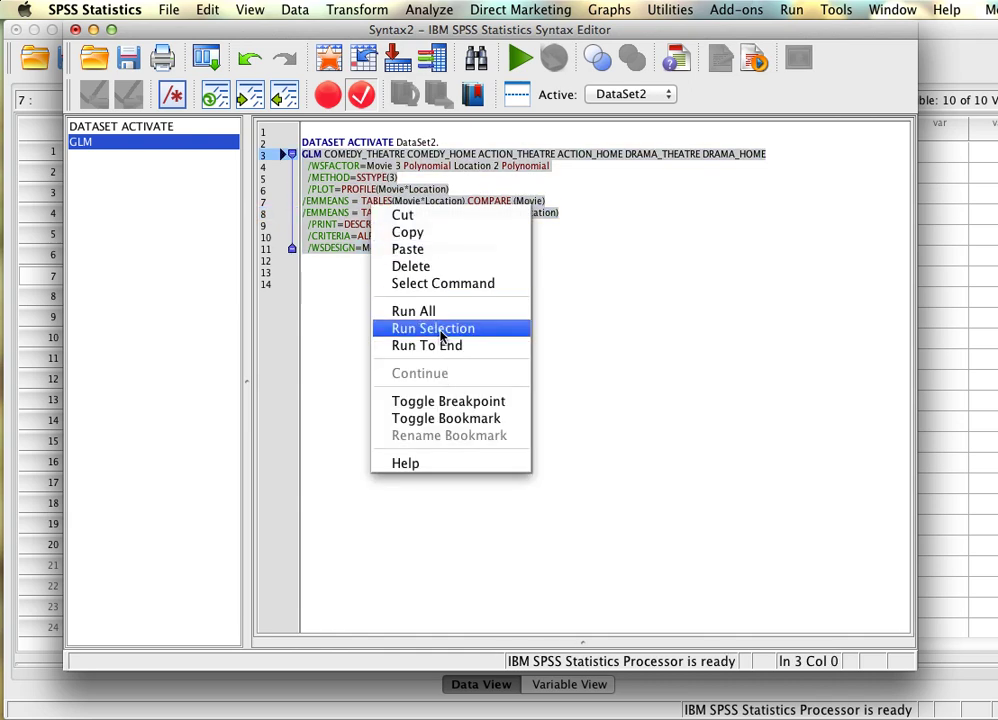
left_click(441, 330)
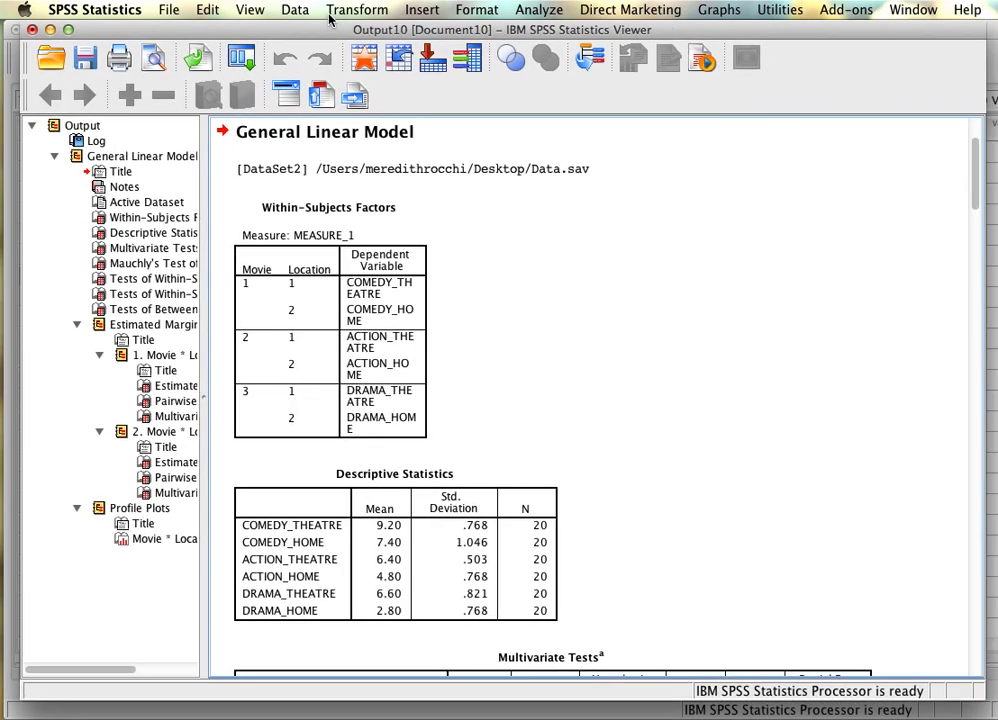
Step: Review the new General Linear Model output from the syntax log through the within-subjects tests to the Estimated Marginal Means
scroll(437, 245, "down", 10)
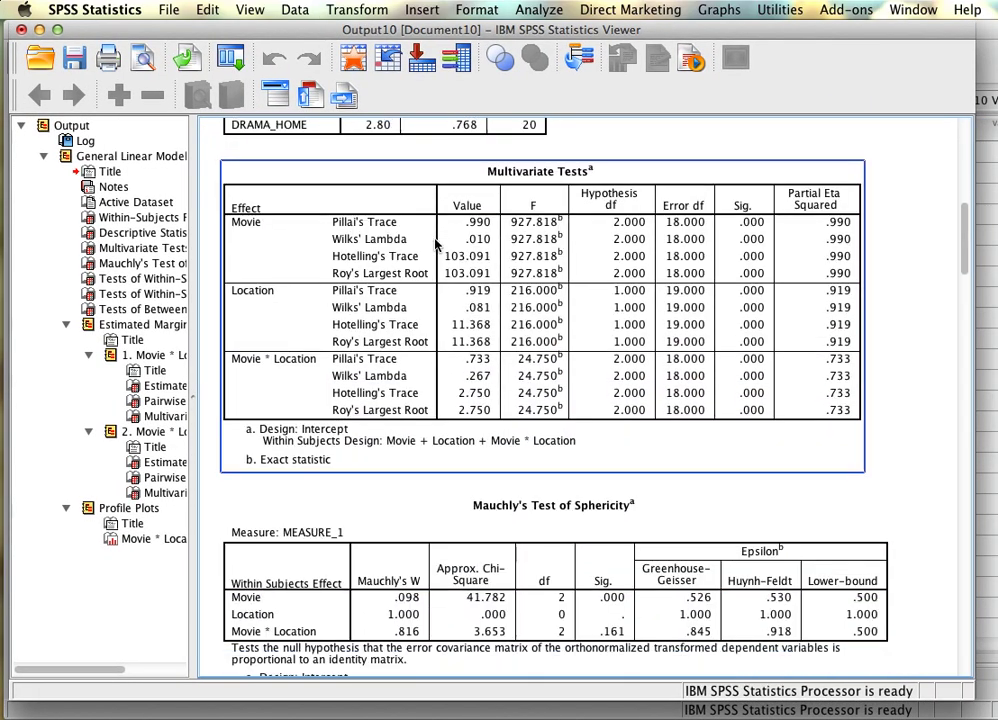
scroll(437, 245, "down", 5)
scroll(437, 240, "up", 15)
left_click(288, 280)
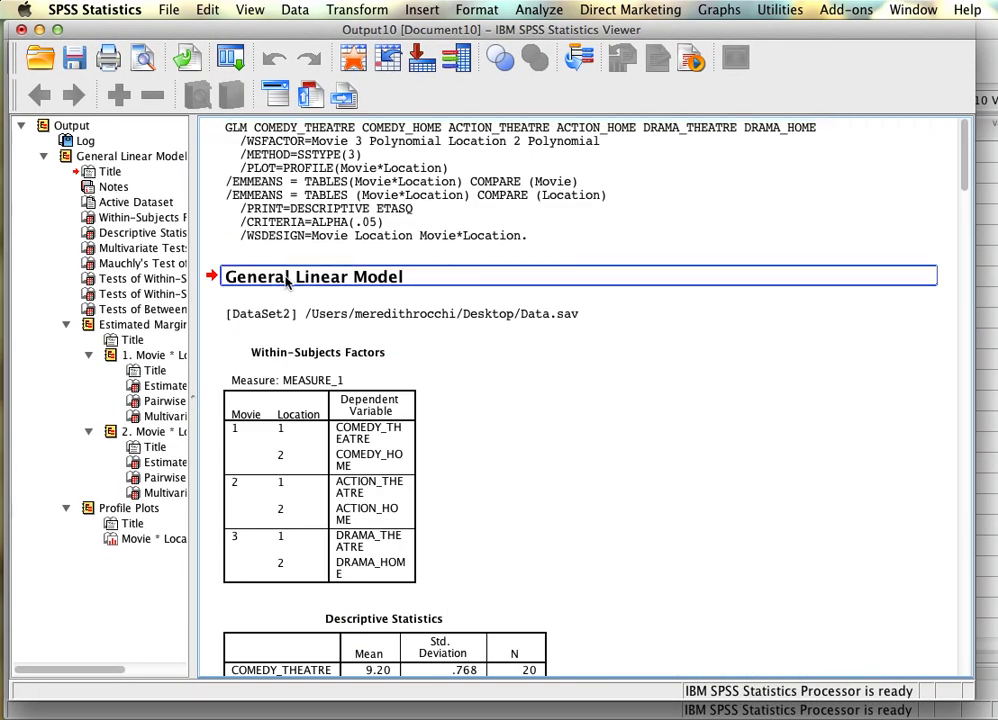
scroll(446, 359, "down", 10)
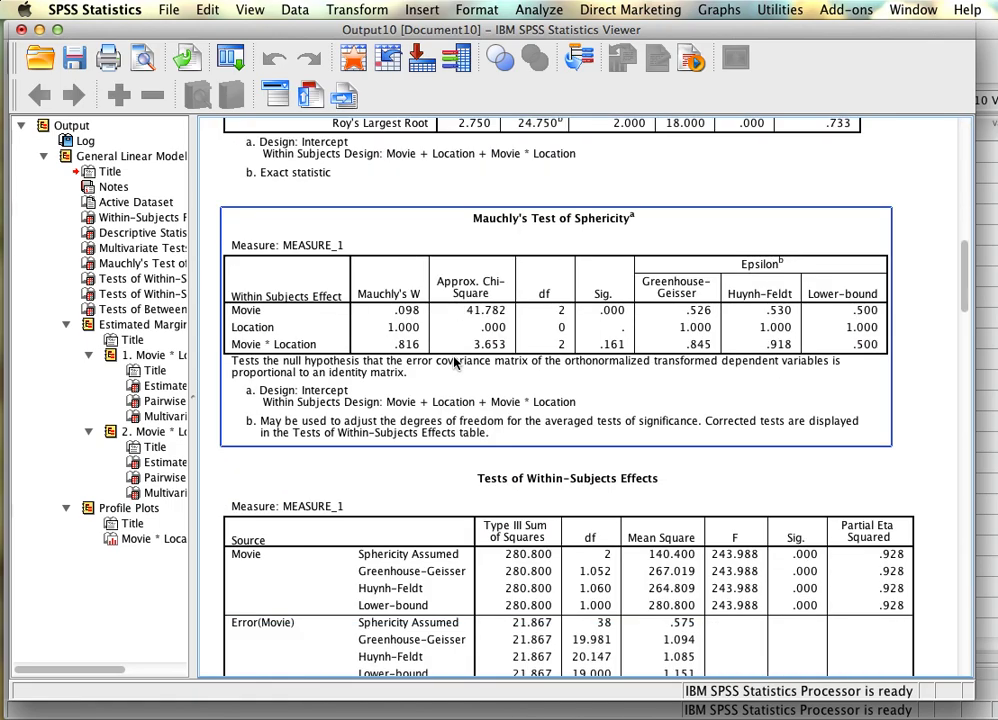
scroll(455, 450, "down", 5)
scroll(626, 270, "up", 6)
scroll(626, 270, "down", 6)
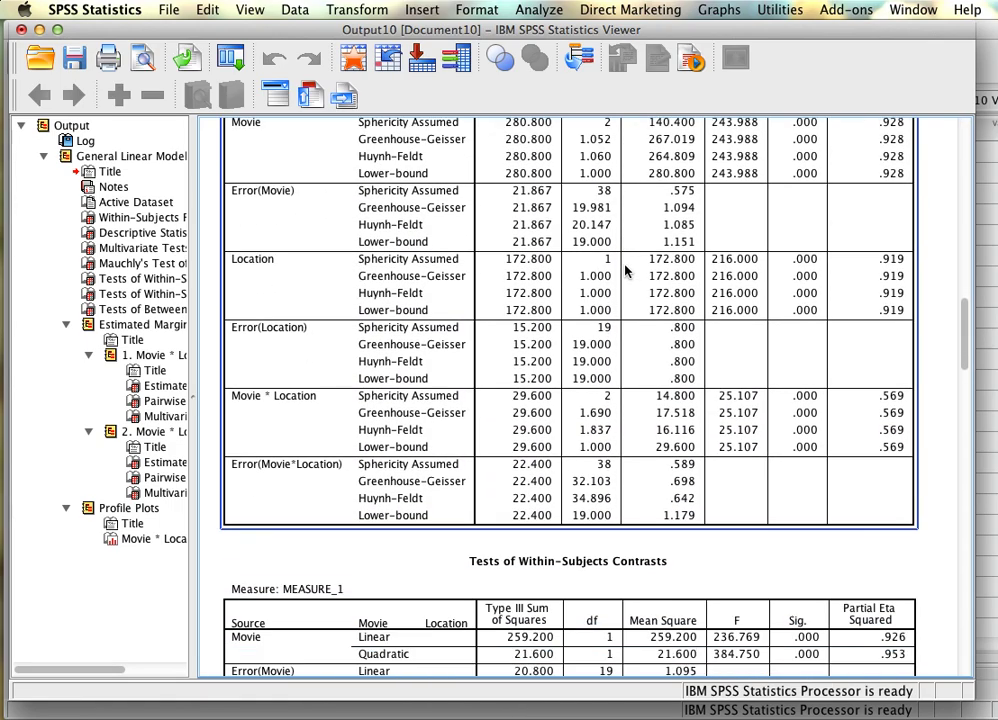
scroll(626, 270, "down", 15)
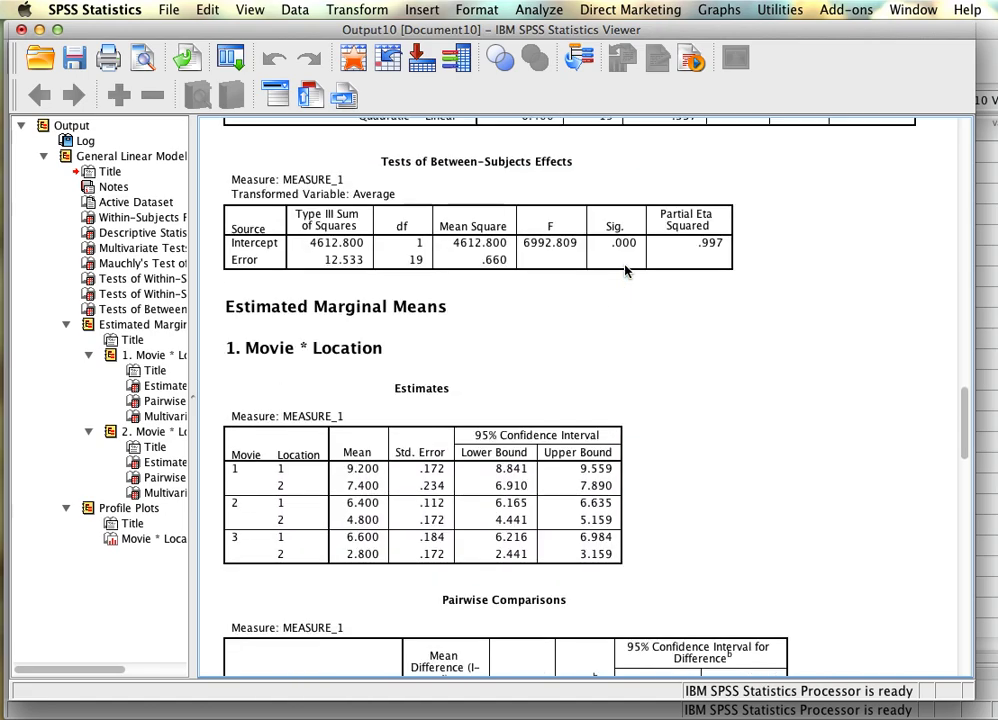
Step: Locate the two Movie * Location sections of the Estimated Marginal Means and see which factor each one compares
left_click(312, 350)
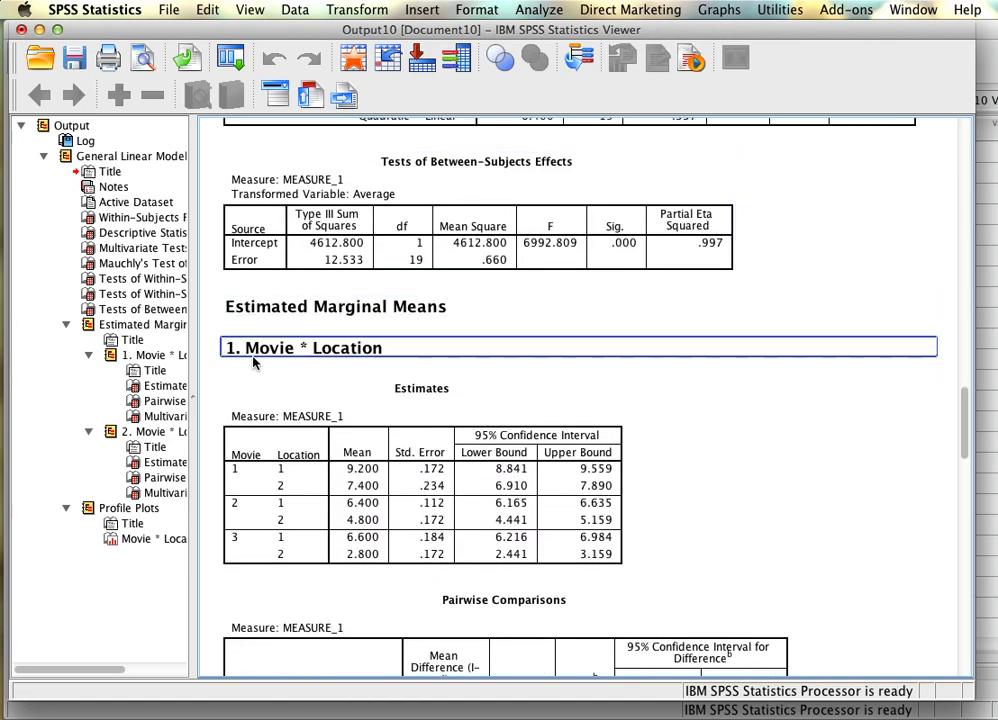
scroll(285, 379, "down", 10)
scroll(285, 379, "up", 6)
left_click(283, 375)
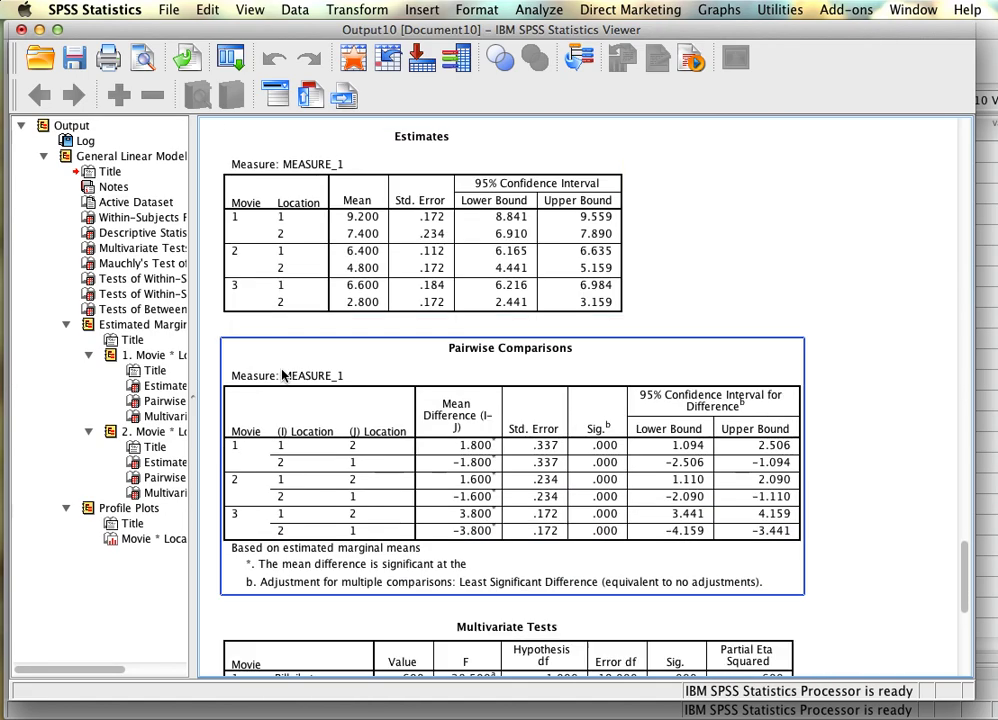
scroll(283, 375, "down", 6)
left_click(296, 318)
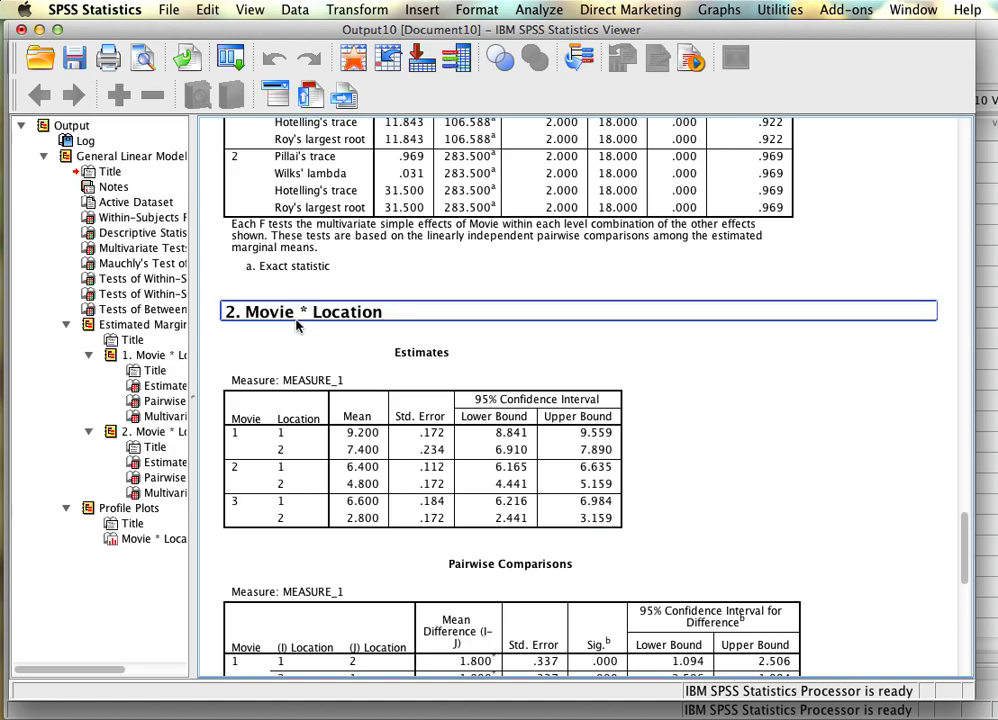
scroll(296, 320, "up", 8)
left_click(296, 320)
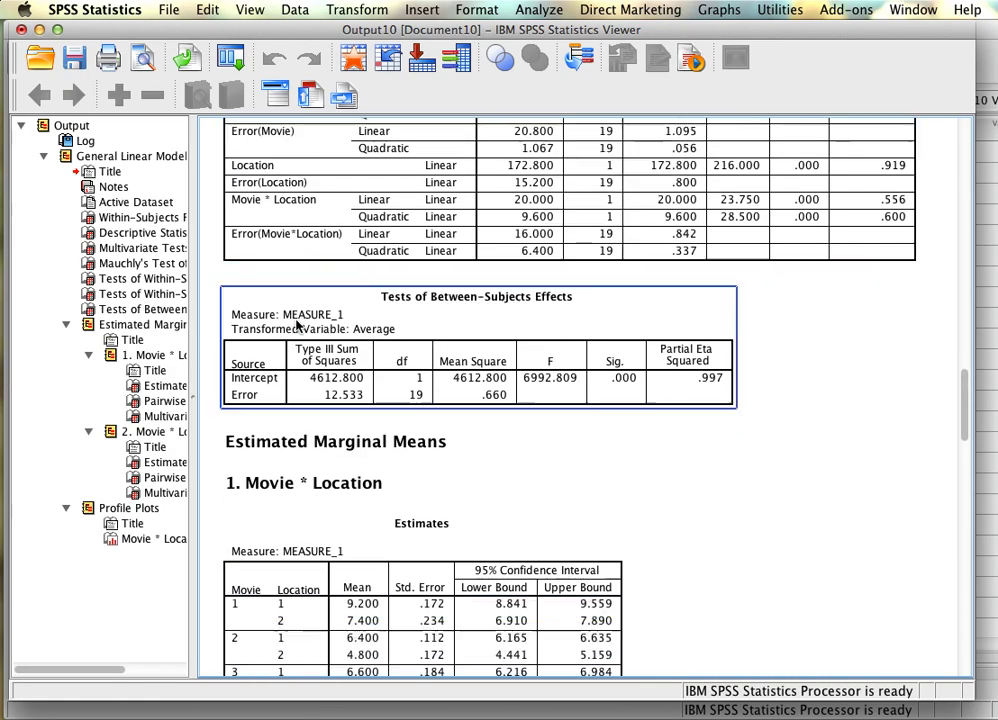
Step: Examine the Estimates table of the first Movie * Location section, reading the mean for each movie and location combination
scroll(296, 320, "down", 3)
left_click(296, 318)
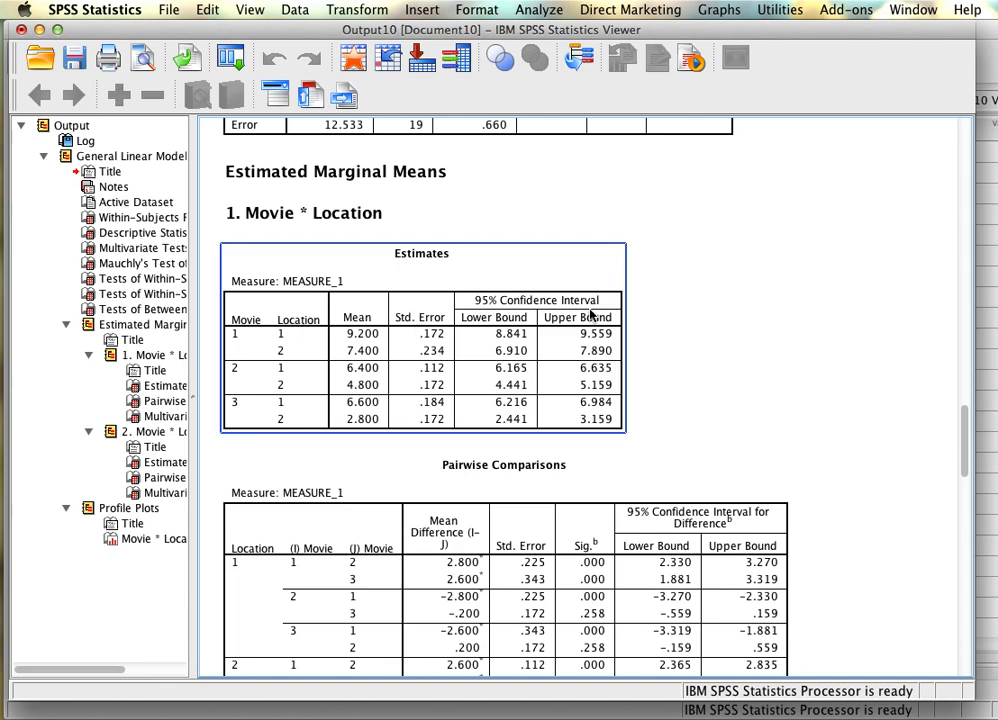
left_click(732, 338)
left_click(573, 304)
scroll(576, 340, "down", 2)
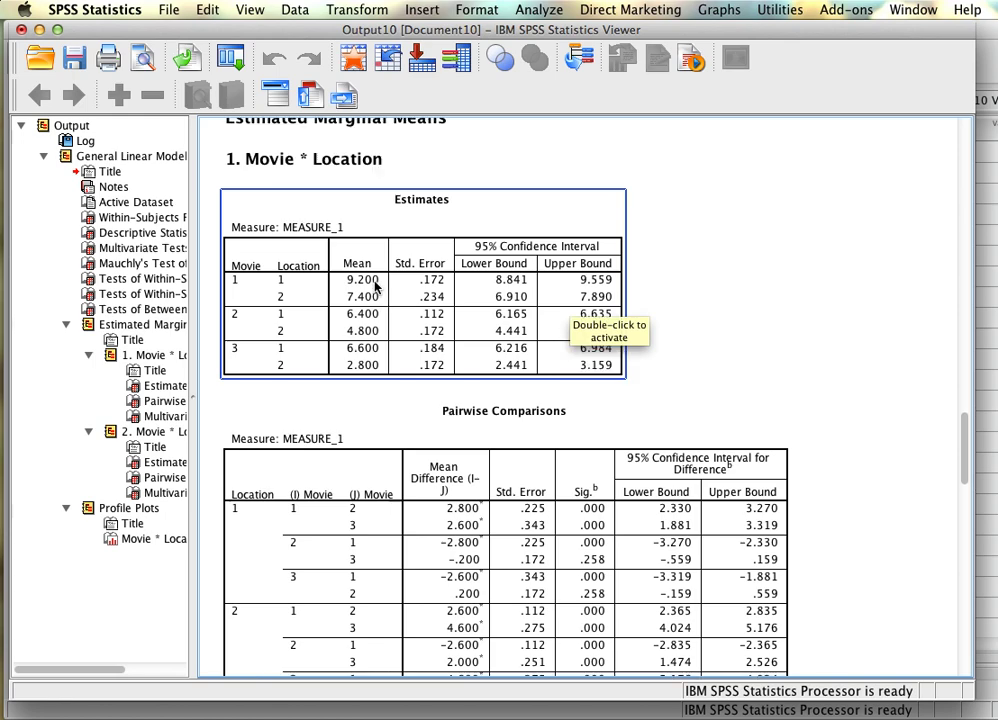
scroll(310, 227, "up", 1)
left_click(307, 206)
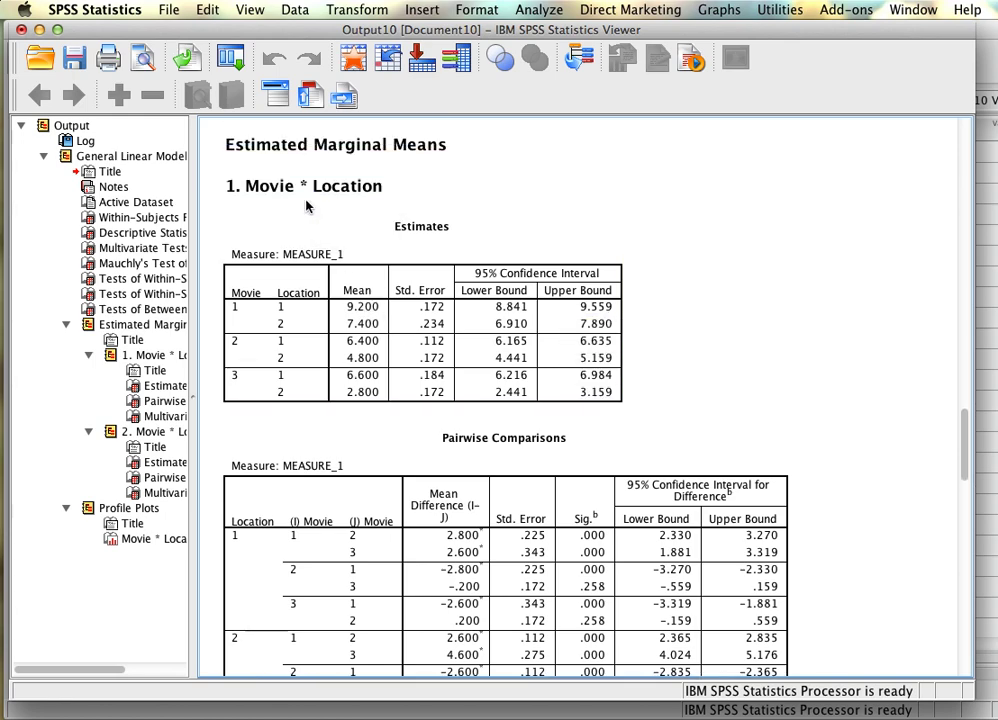
left_click(263, 306)
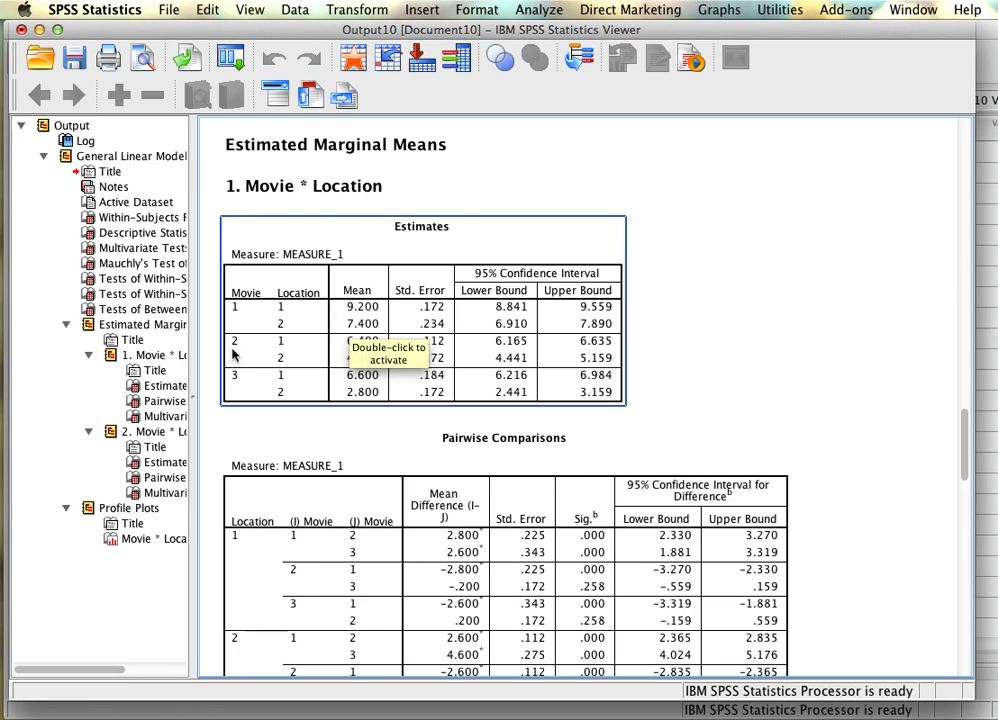
left_click(380, 429)
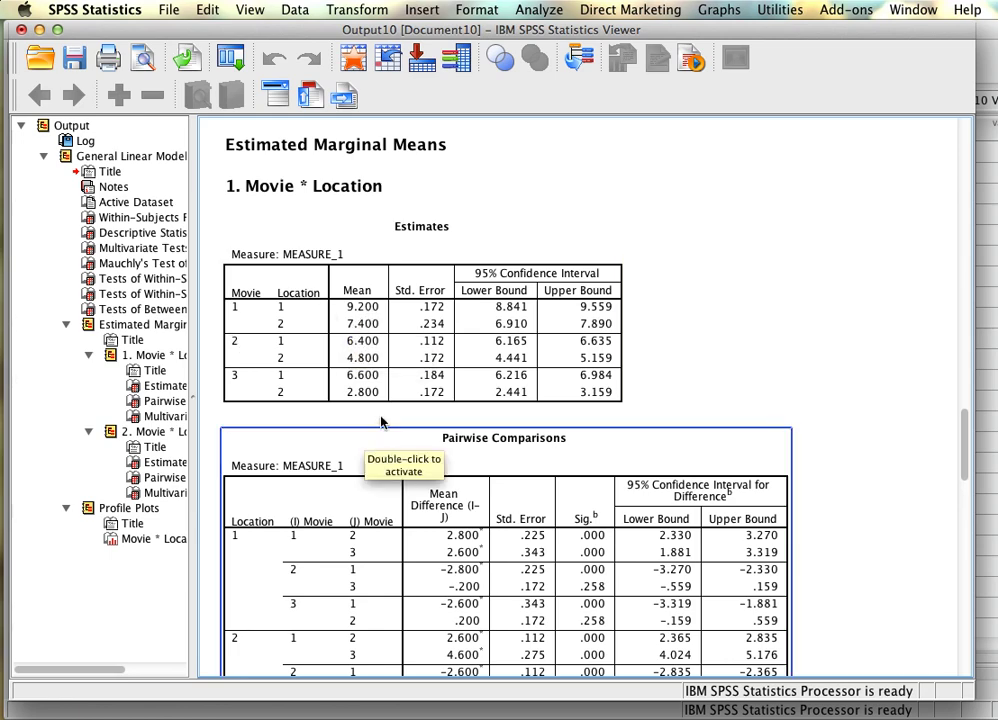
left_click(450, 380)
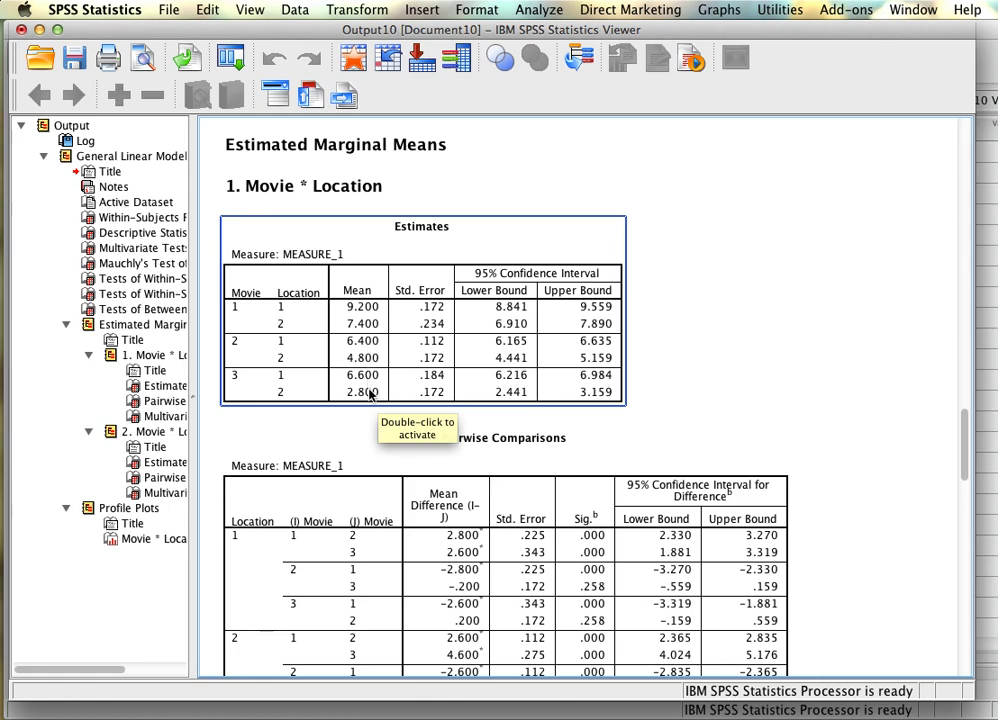
Step: Examine the first section's Pairwise Comparisons table, checking mean differences and significance between movie types within each location
left_click(733, 367)
scroll(733, 367, "down", 5)
left_click(562, 333)
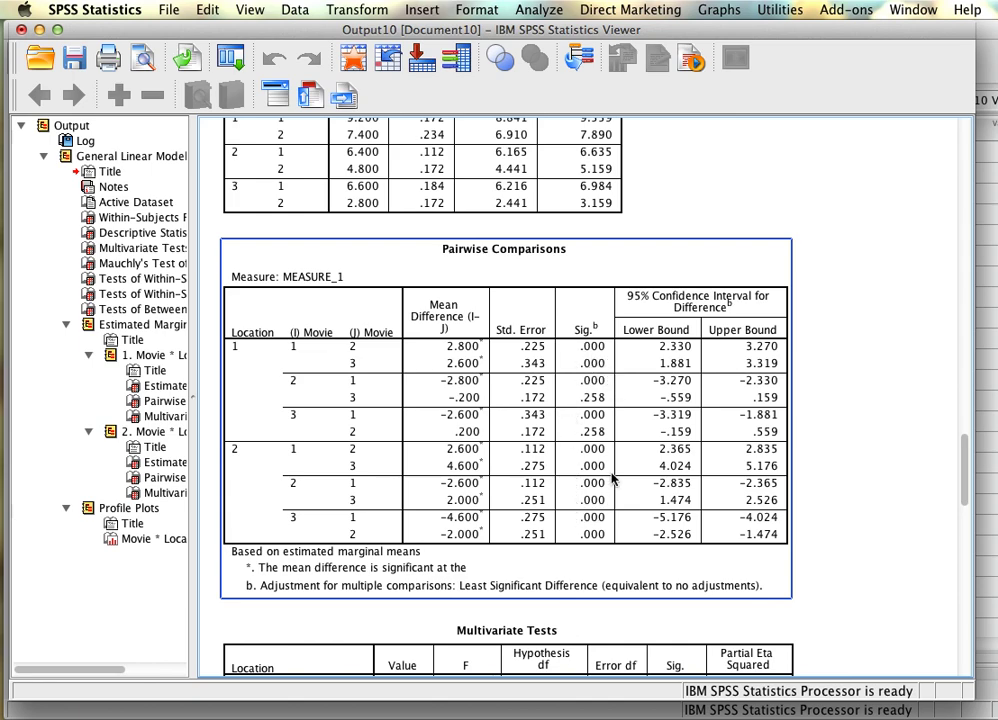
left_click(811, 457)
left_click(550, 370)
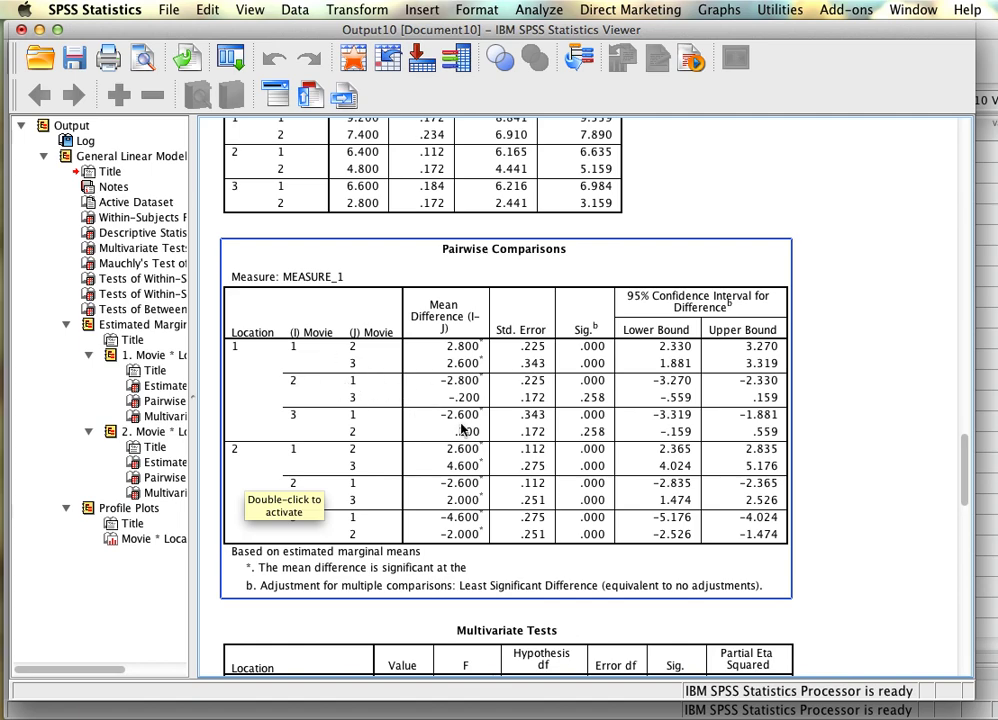
Step: Review the rest of the first section's Pairwise Comparisons table, focusing on the movie differences within location 2
scroll(487, 410, "down", 1)
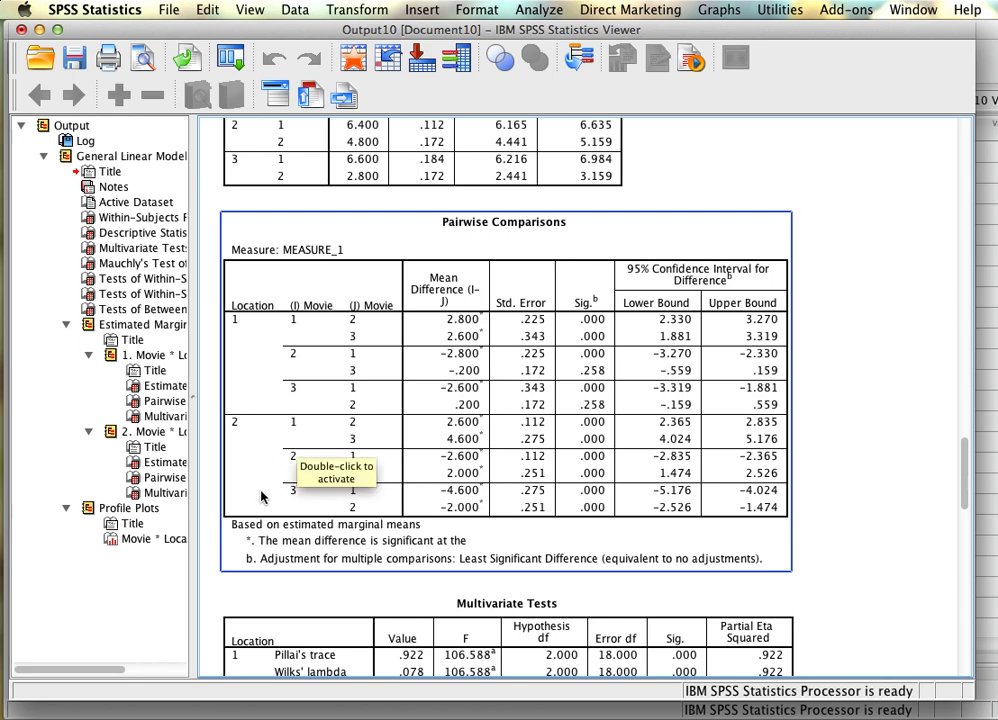
left_click(265, 582)
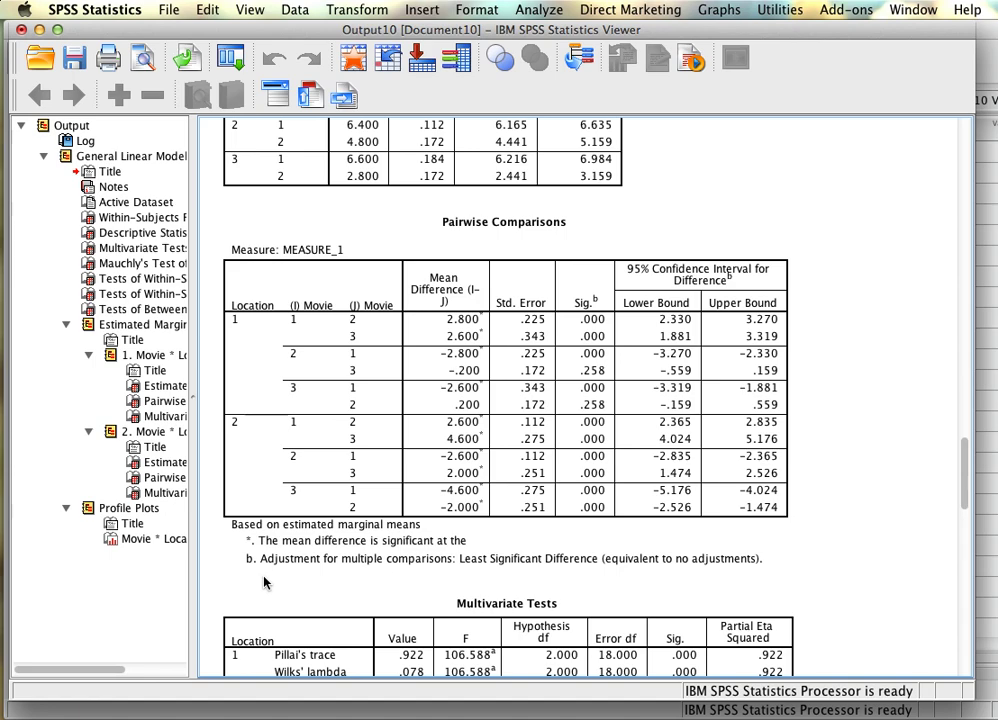
key("Down")
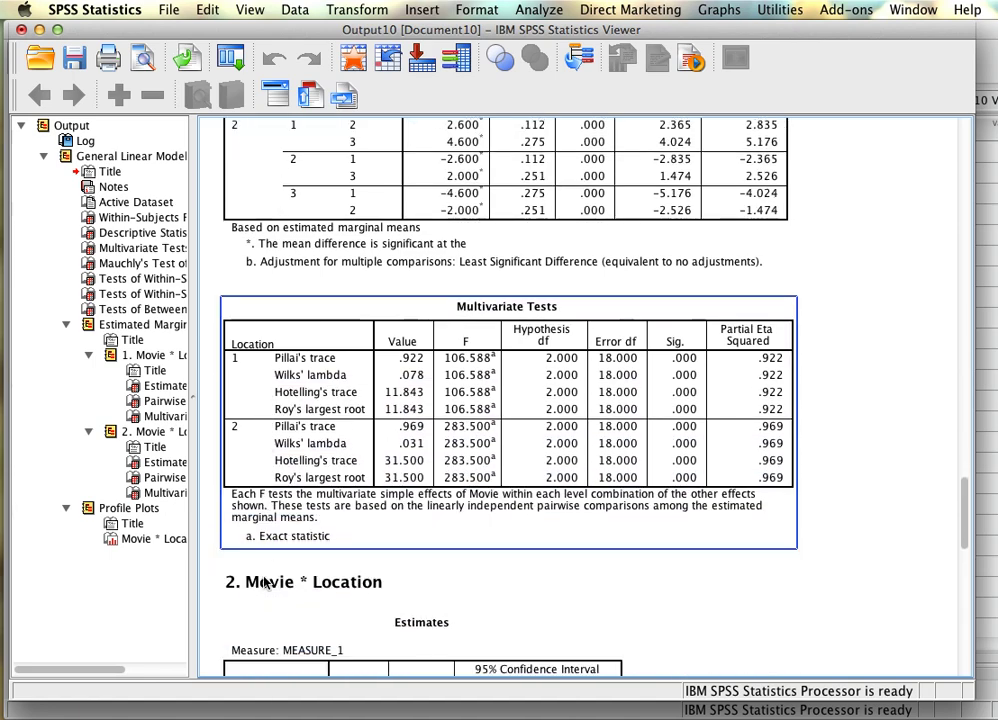
scroll(265, 582, "up", 5)
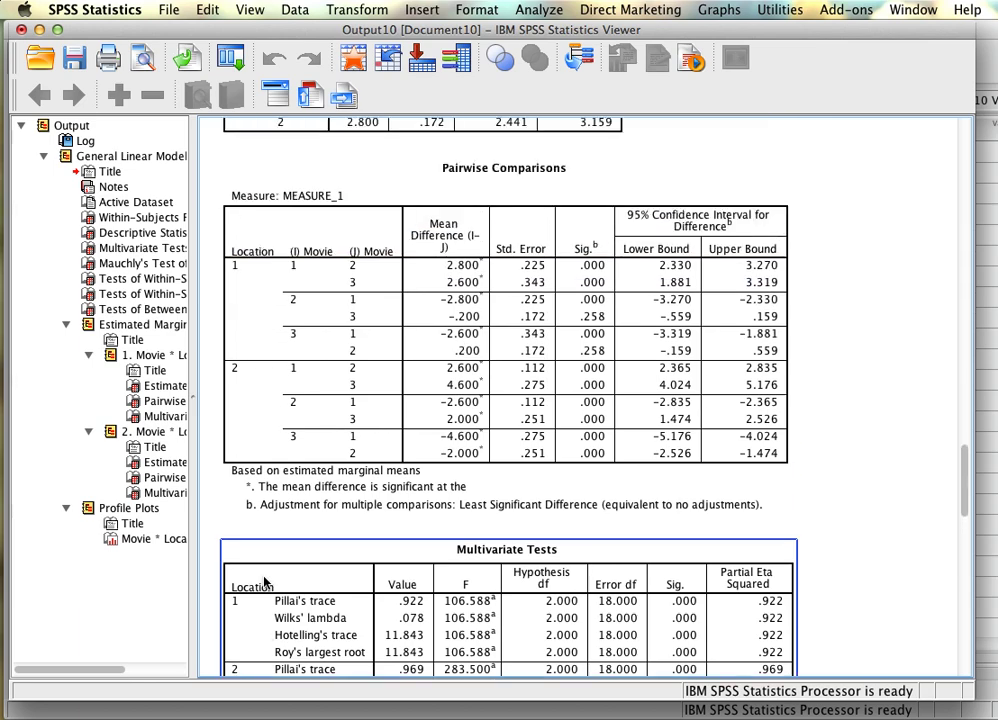
key("Up")
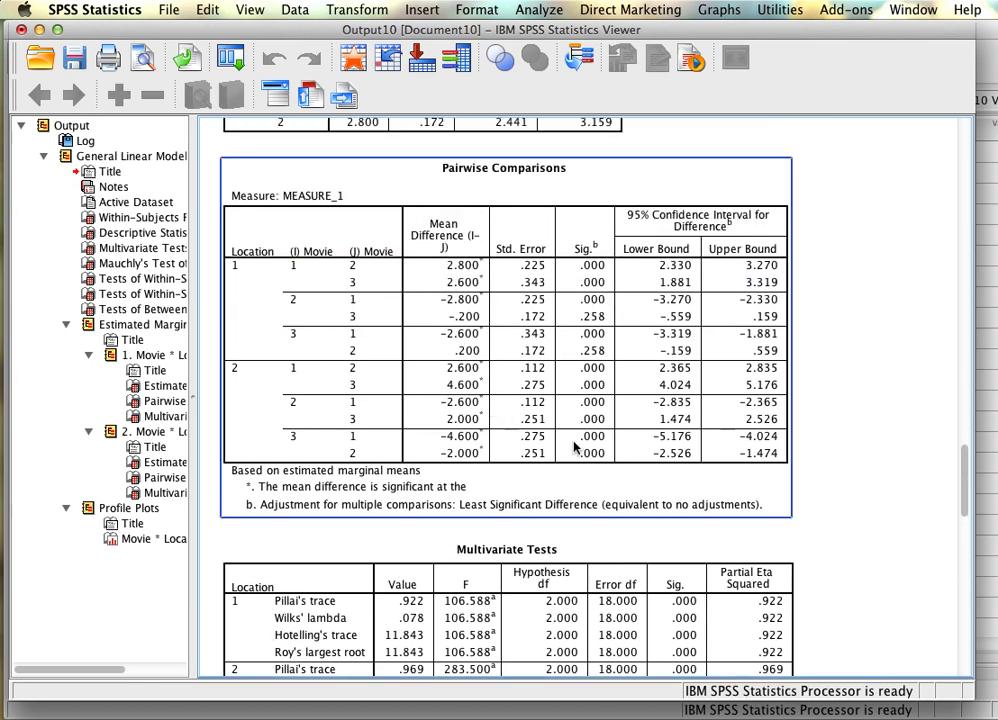
Step: Examine the first section's Multivariate Tests table for the simple effects of Movie within each location, relating it to the pairwise comparisons
key("Down")
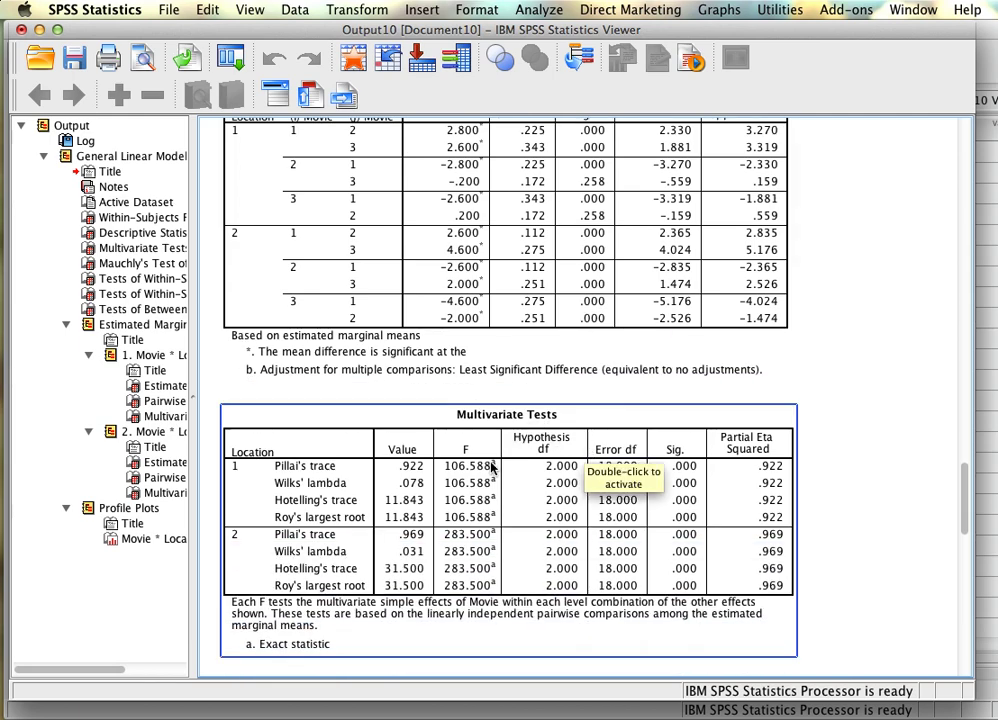
left_click(864, 464)
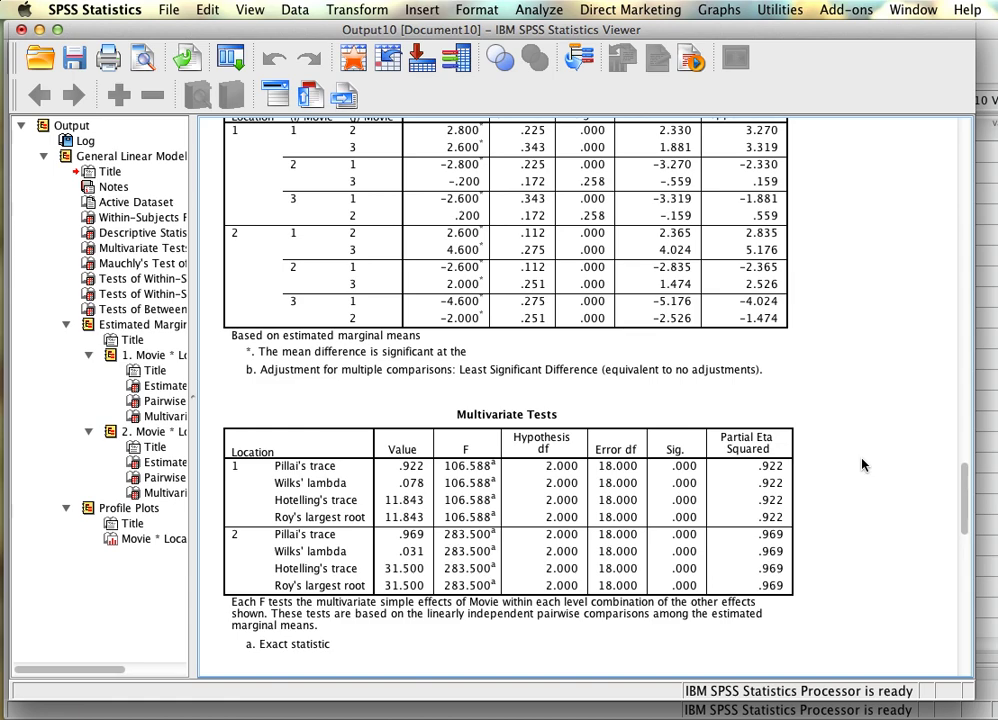
left_click(660, 360)
left_click(630, 424)
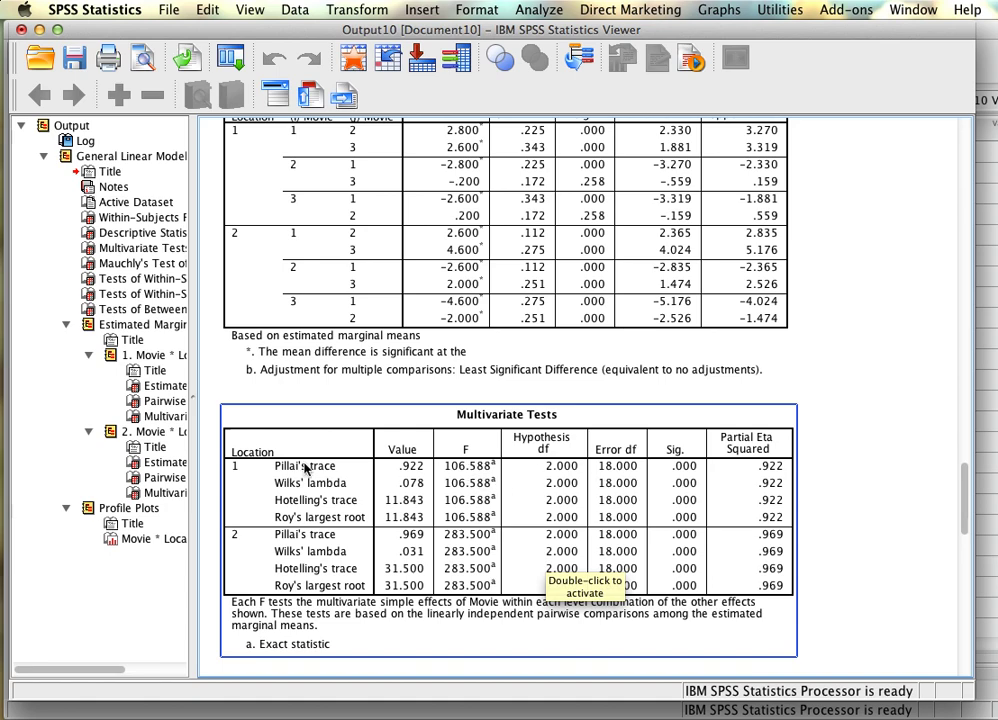
scroll(430, 455, "down", 3)
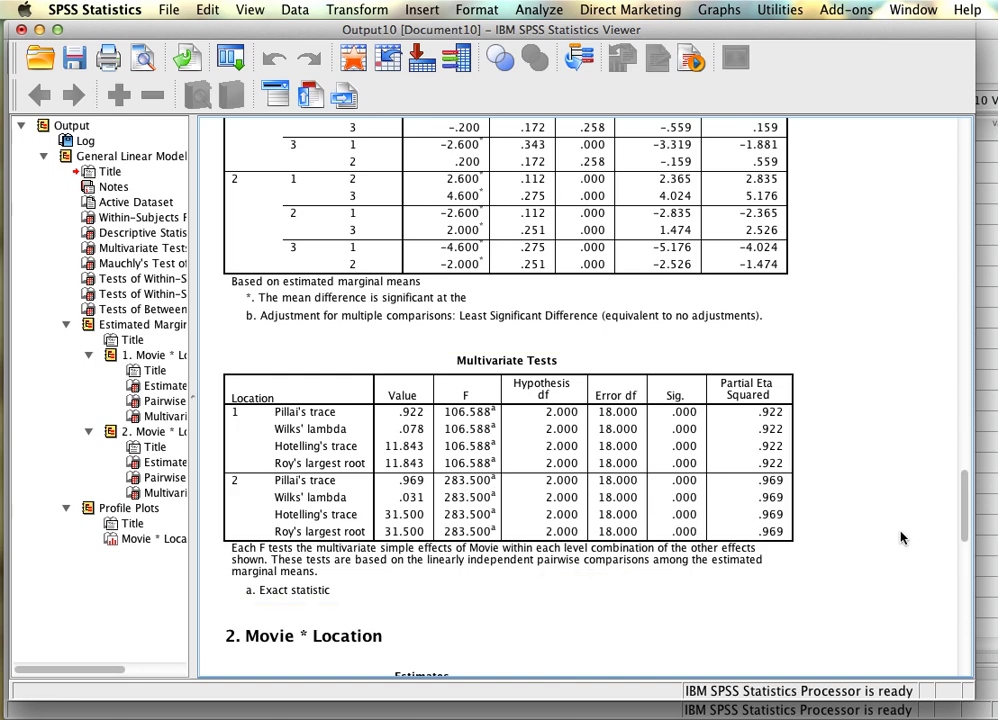
scroll(900, 538, "up", 2)
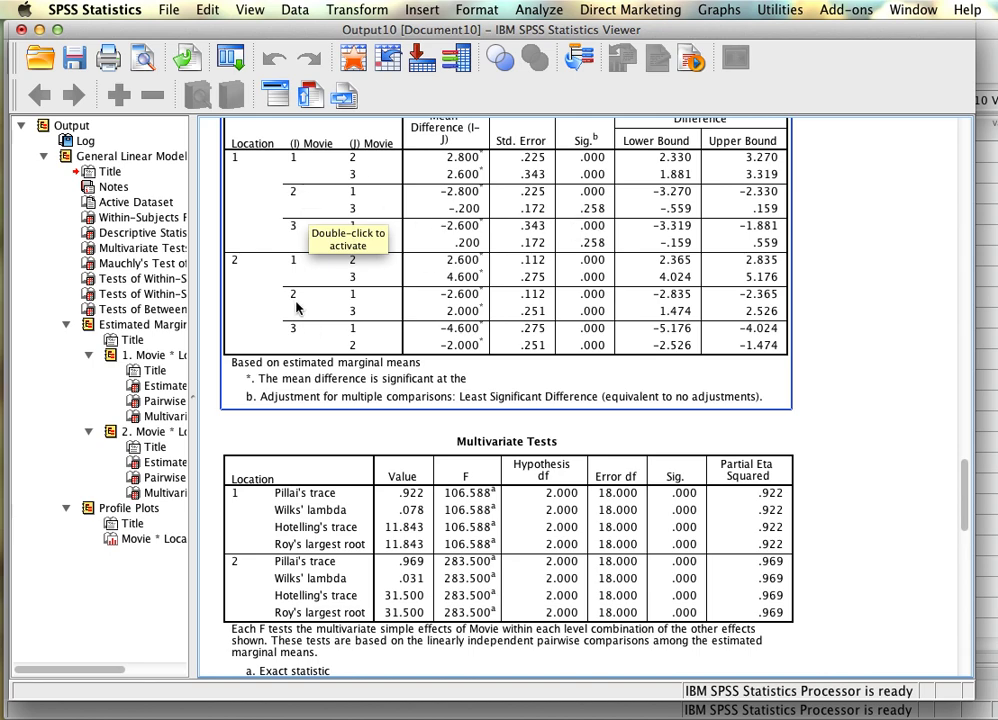
left_click(822, 414)
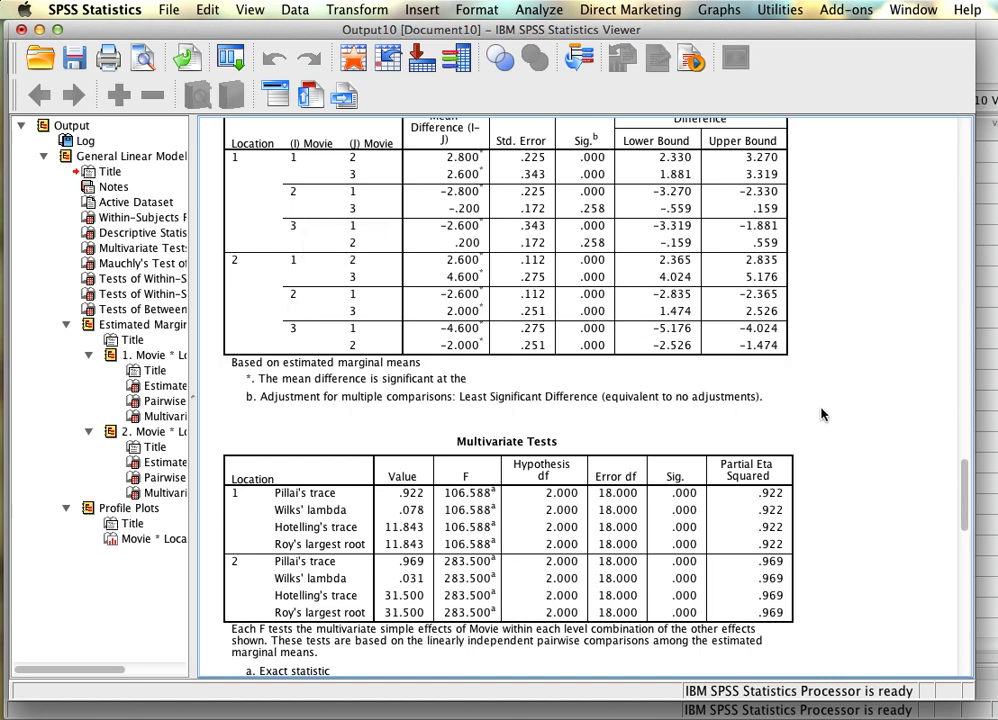
Step: Read the Estimates table of the second Movie * Location section for the means of each movie at both locations
scroll(834, 436, "down", 10)
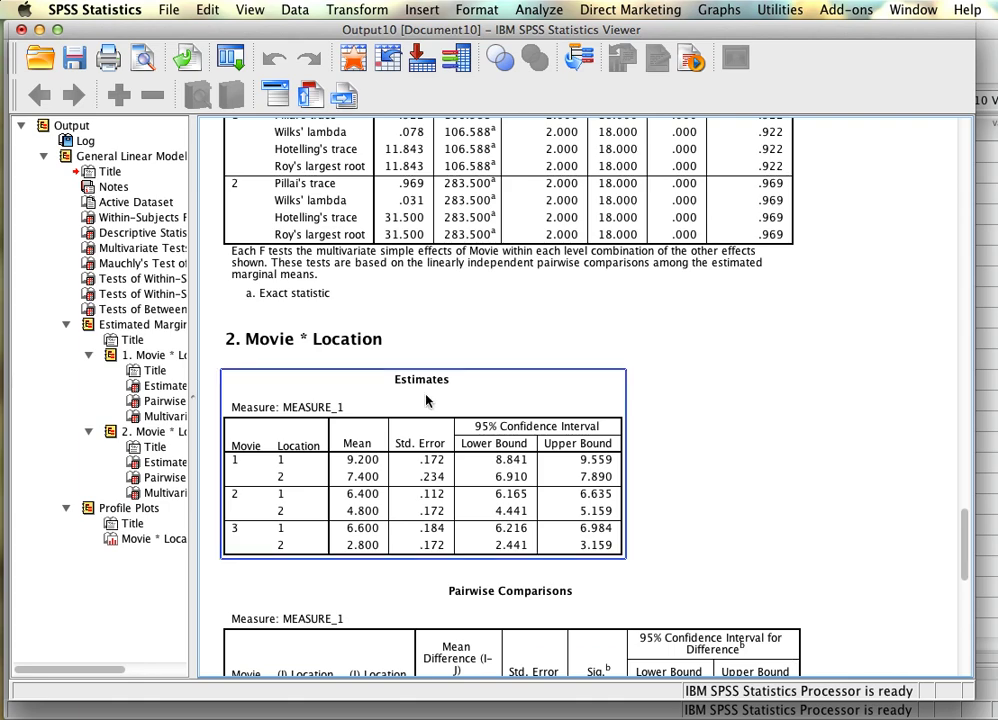
scroll(675, 475, "down", 5)
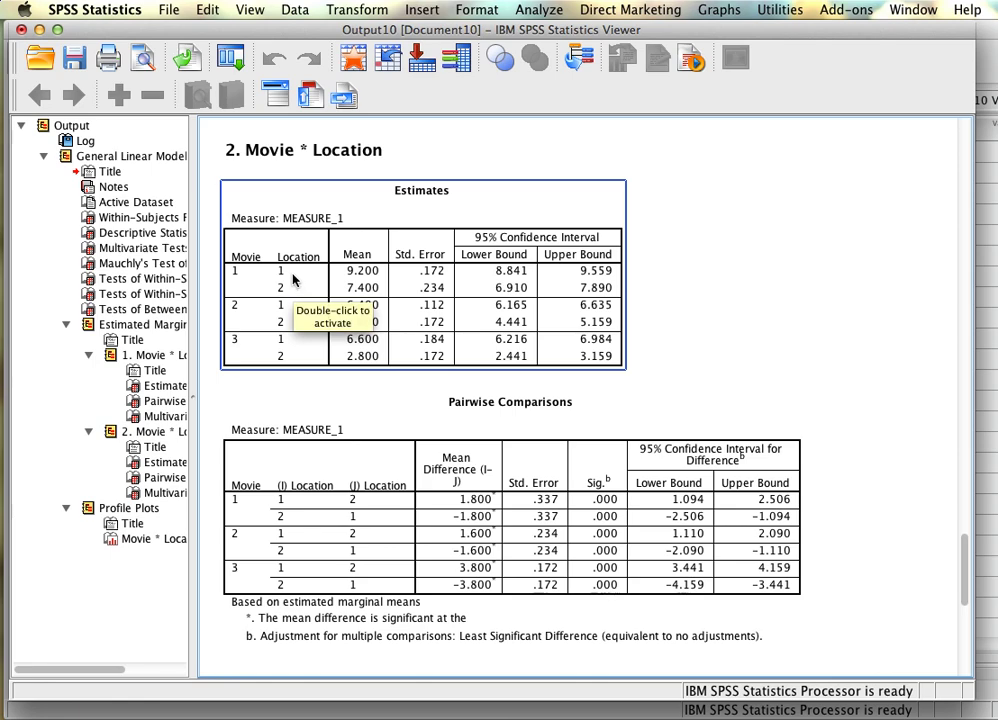
left_click(290, 381)
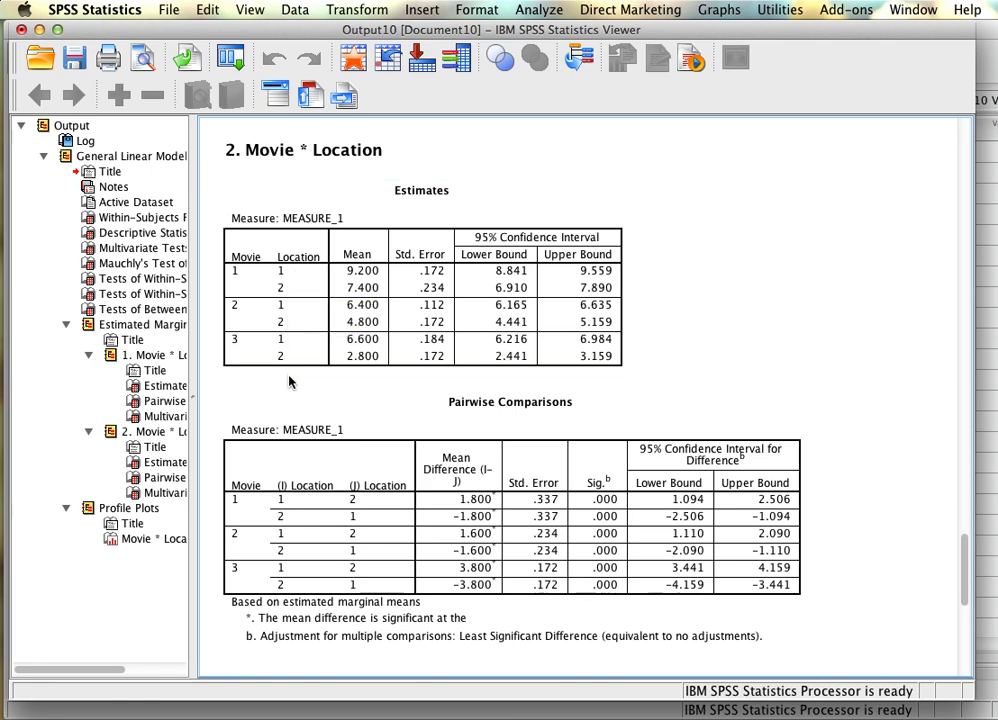
left_click(300, 358)
Step: Examine the second section's Pairwise Comparisons table, checking mean differences and significance between locations within each movie
scroll(553, 238, "down", 5)
left_click(553, 240)
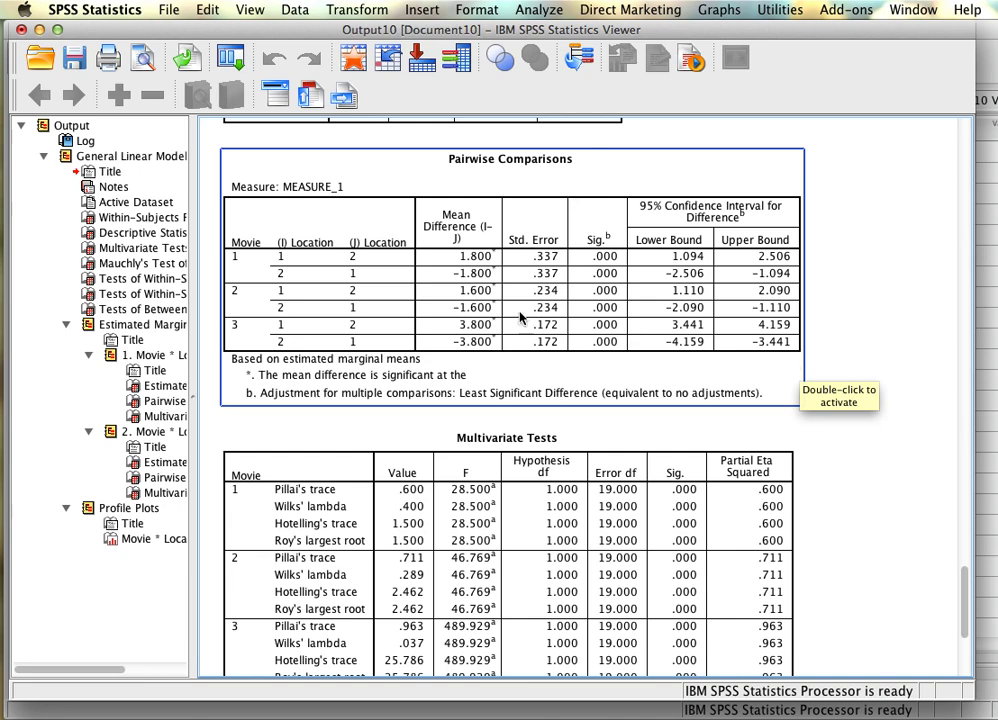
left_click(500, 445)
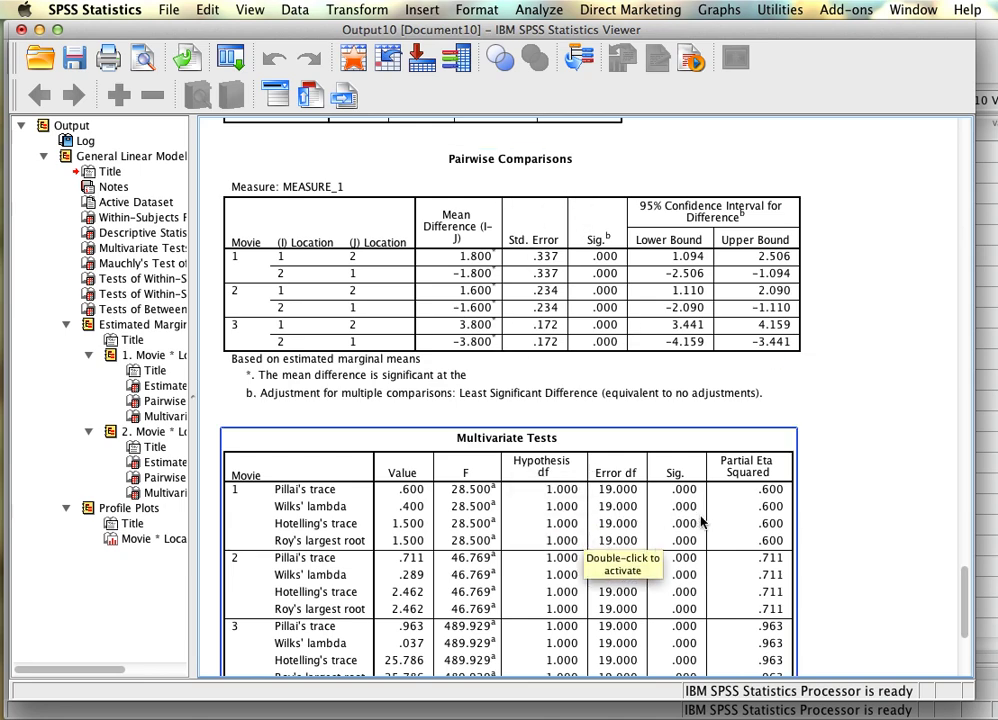
left_click(645, 341)
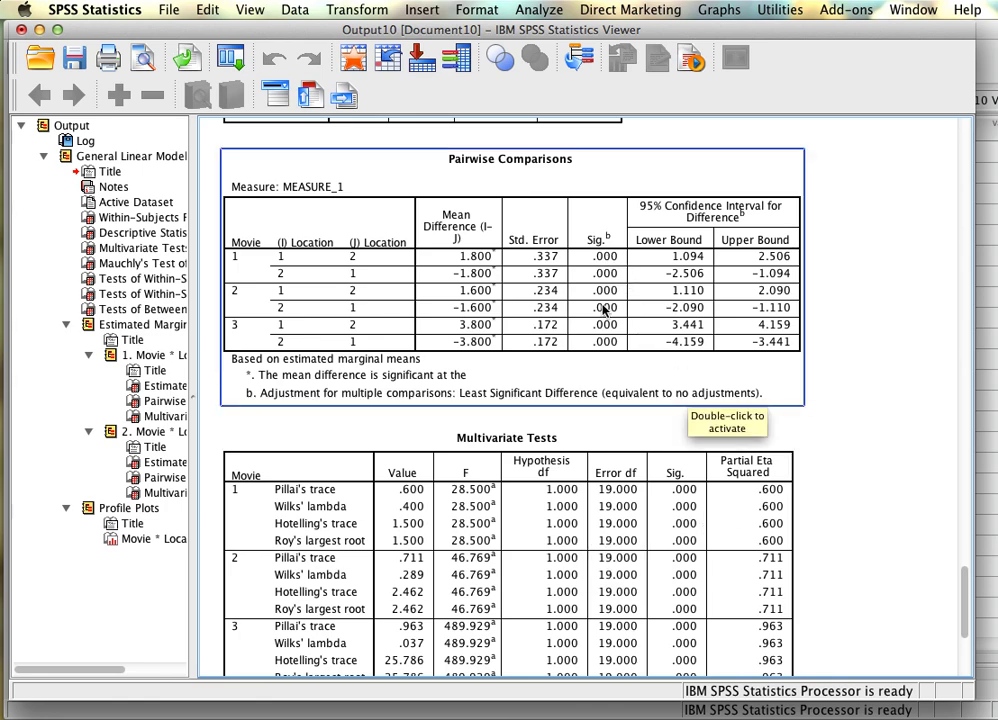
scroll(605, 308, "up", 2)
scroll(605, 310, "down", 3)
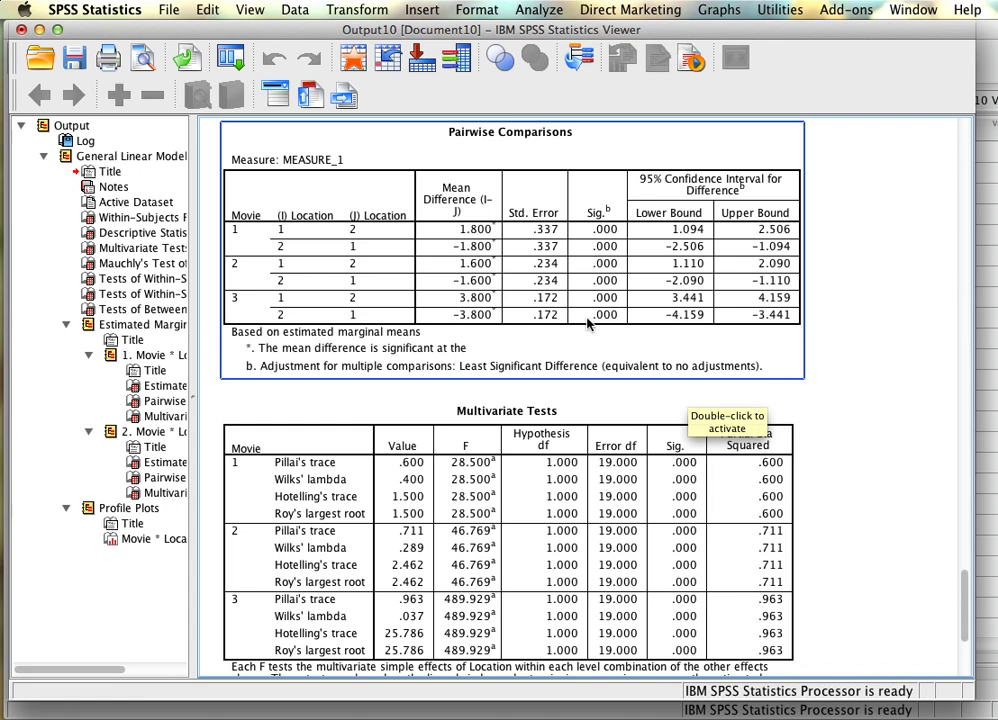
Step: Check the second section's Multivariate Tests for the simple effects of Location, and view the Movie by Location profile plot
left_click(684, 430)
scroll(880, 463, "down", 4)
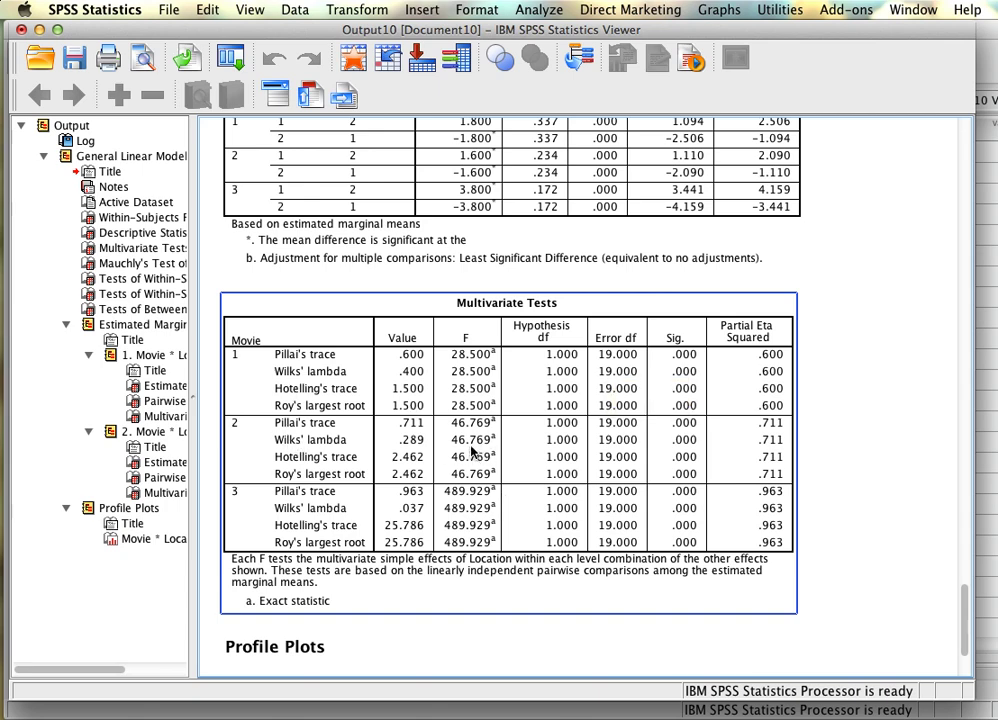
scroll(472, 451, "down", 10)
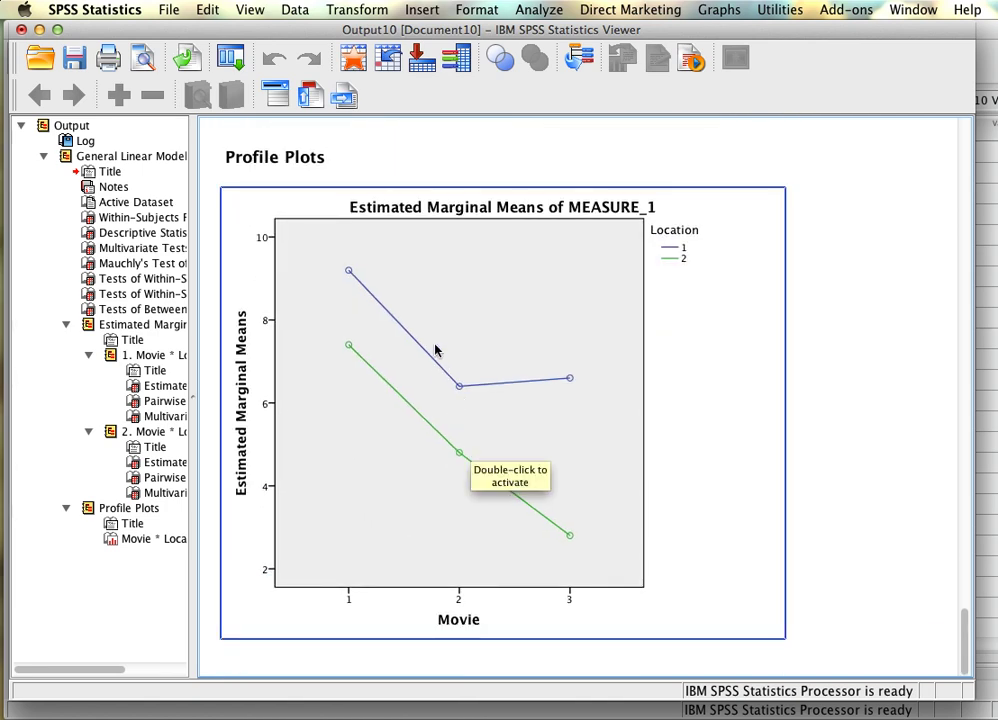
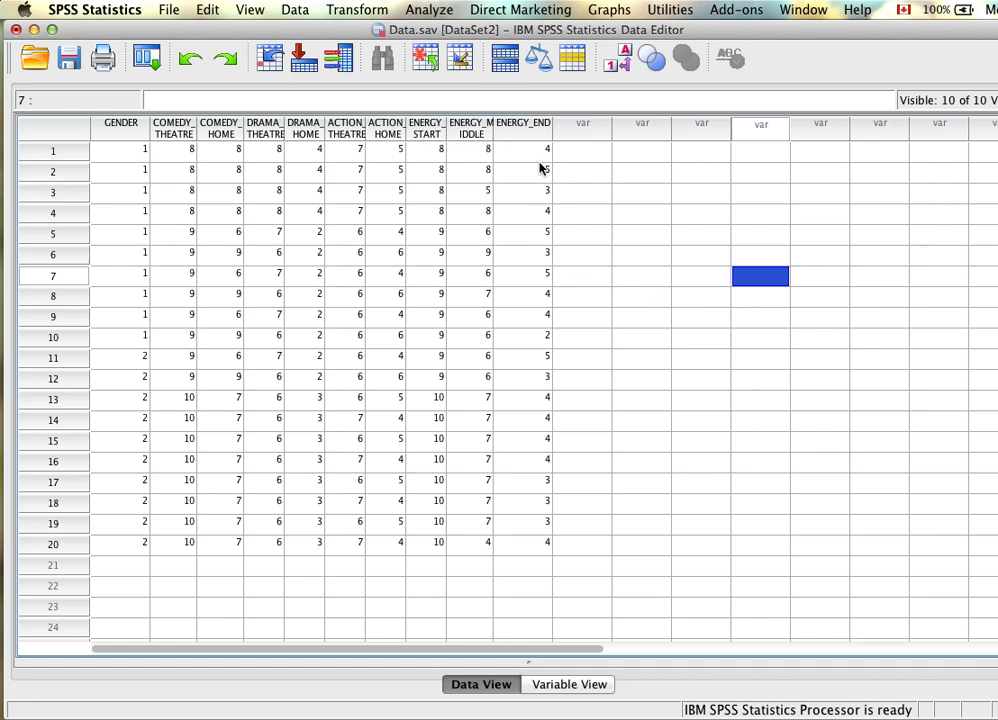
Step: Start a new repeated measures General Linear Model and define a within-subject factor named Time with 3 levels
left_click(455, 9)
mouse_move(480, 99)
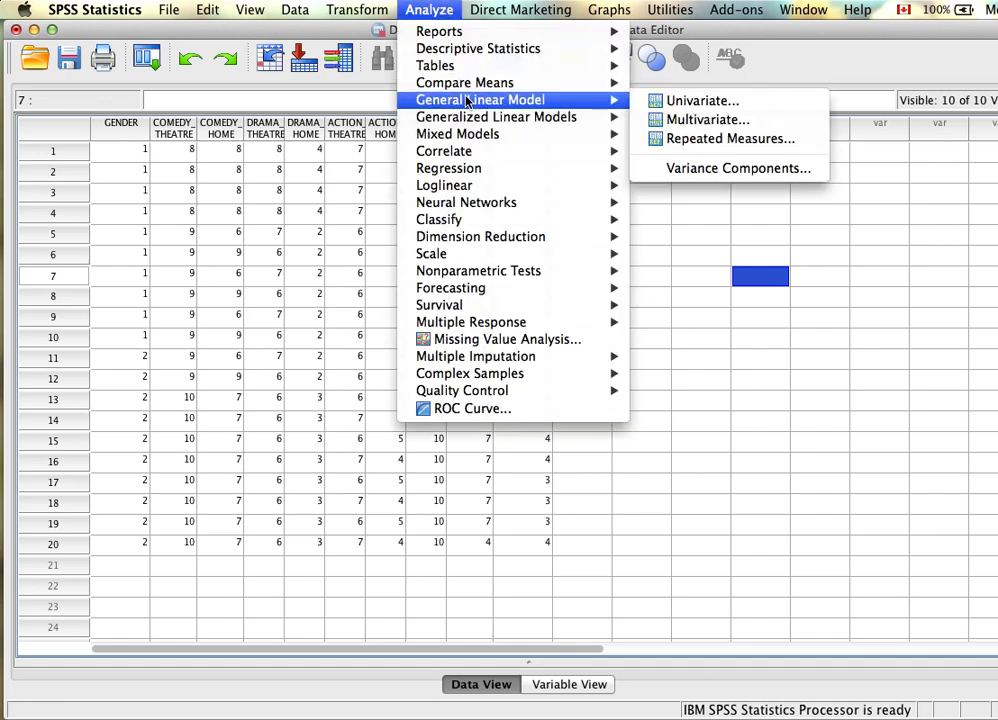
left_click(713, 140)
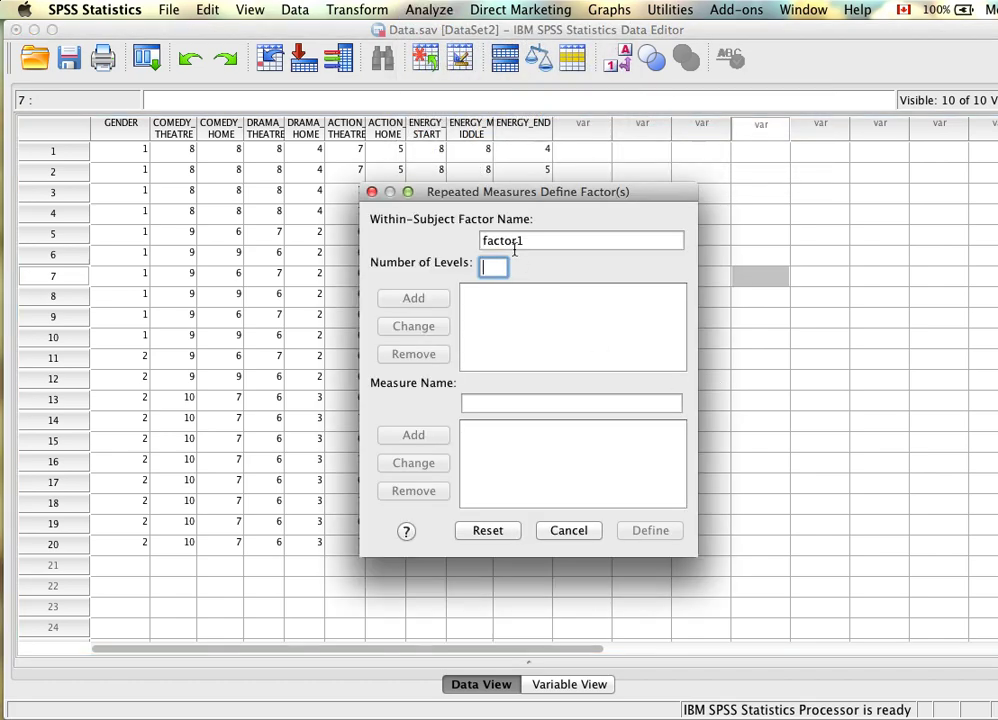
left_click_drag(505, 197, 464, 196)
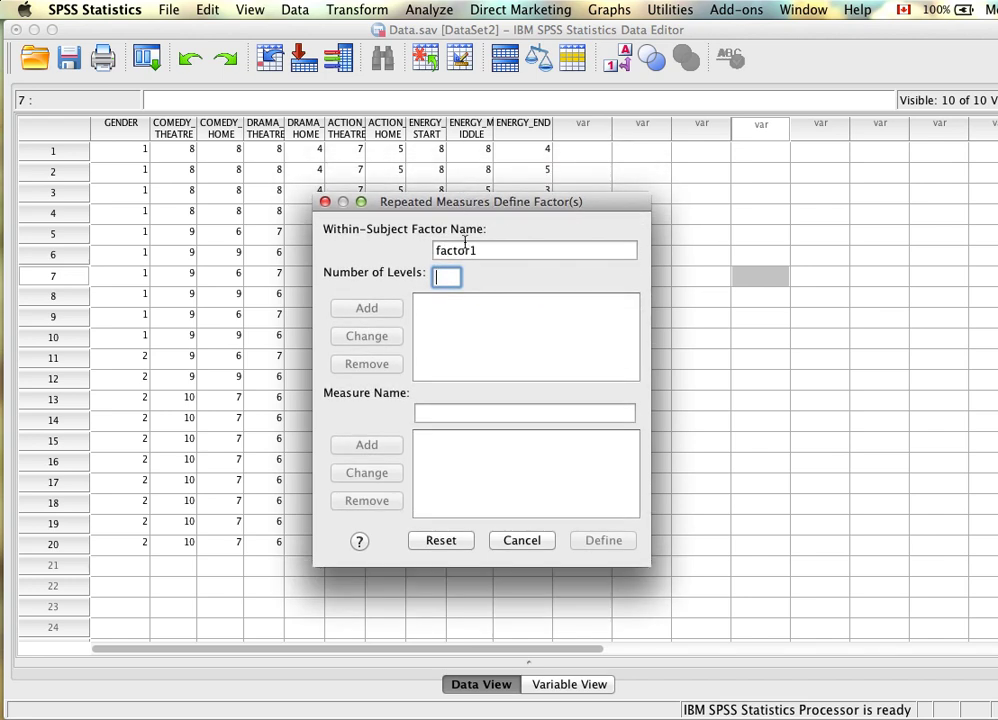
double_click(470, 250)
type("Time")
key("Tab")
type("3")
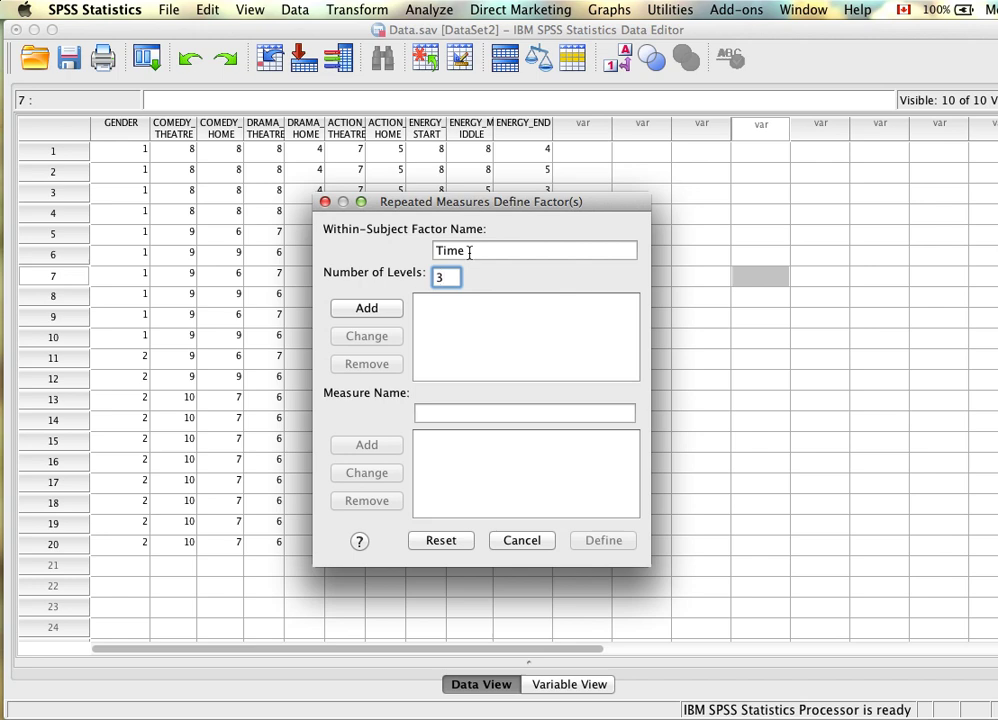
left_click(398, 313)
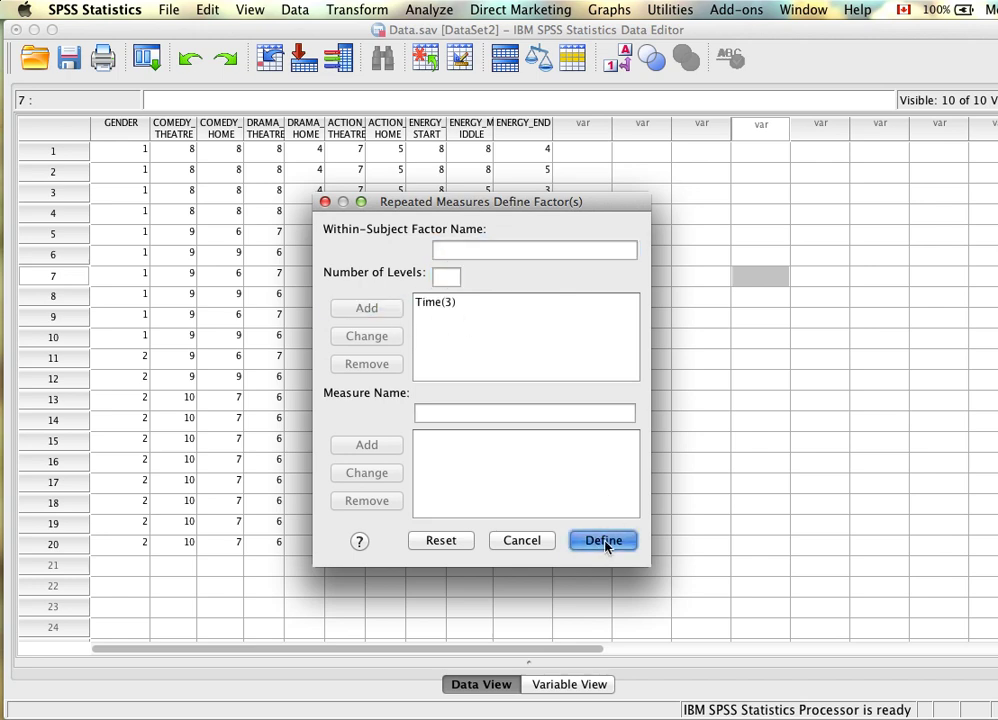
left_click(604, 541)
Step: Assign ENERGY_START, ENERGY_MIDDLE and ENERGY_END as the within-subjects variables for Time, and GENDER as the between-subjects factor
left_click(386, 345)
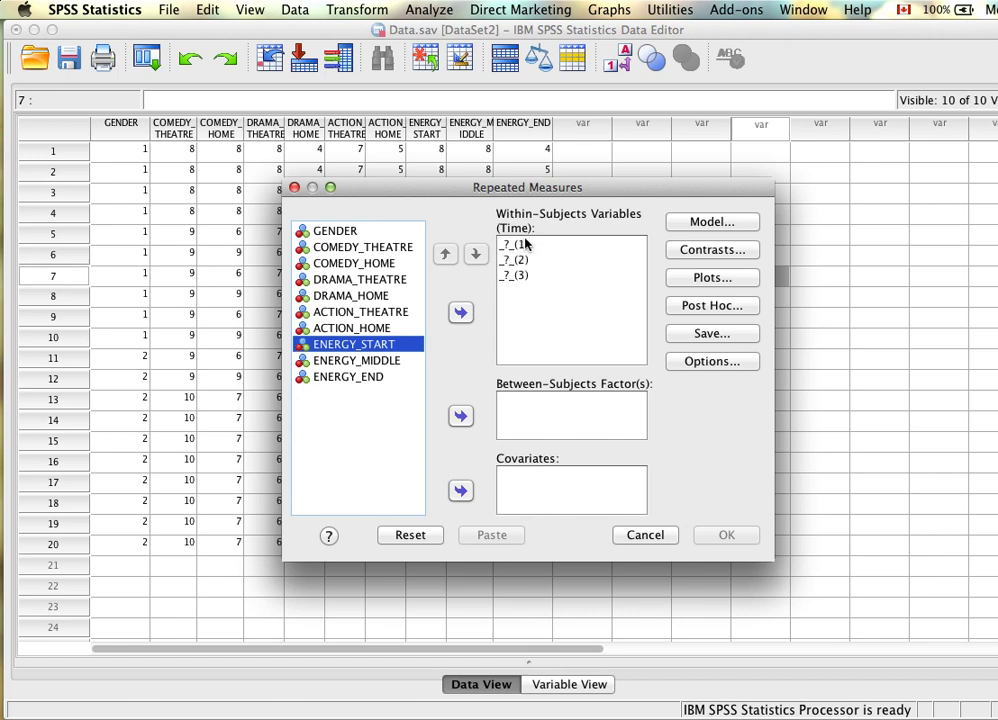
left_click(380, 377, "shift")
left_click(460, 312)
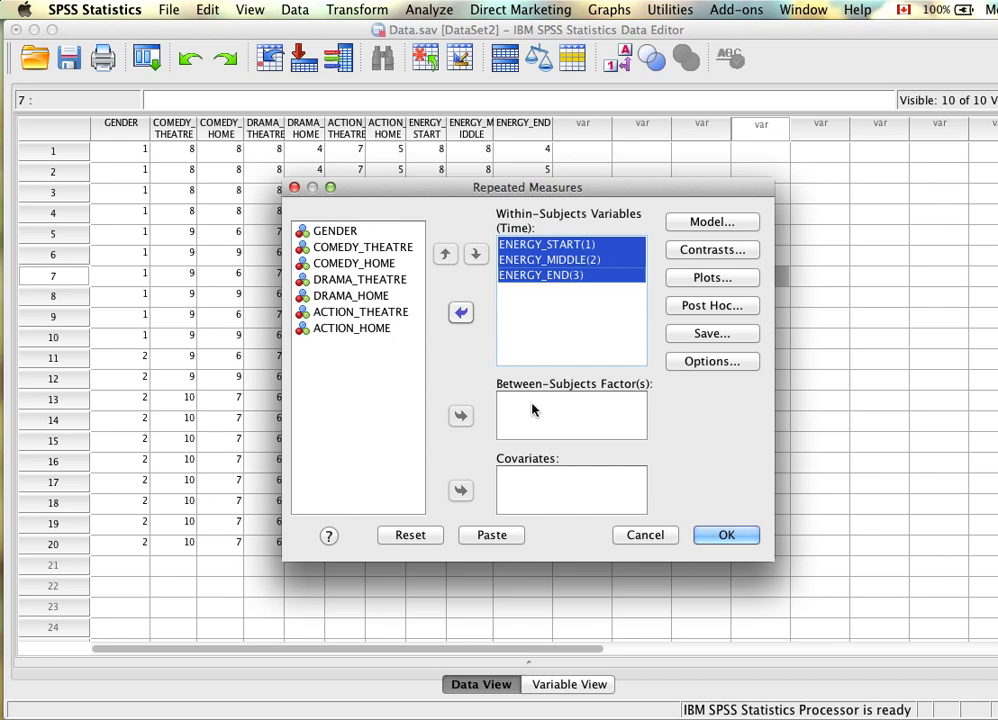
left_click(328, 232)
left_click(460, 415)
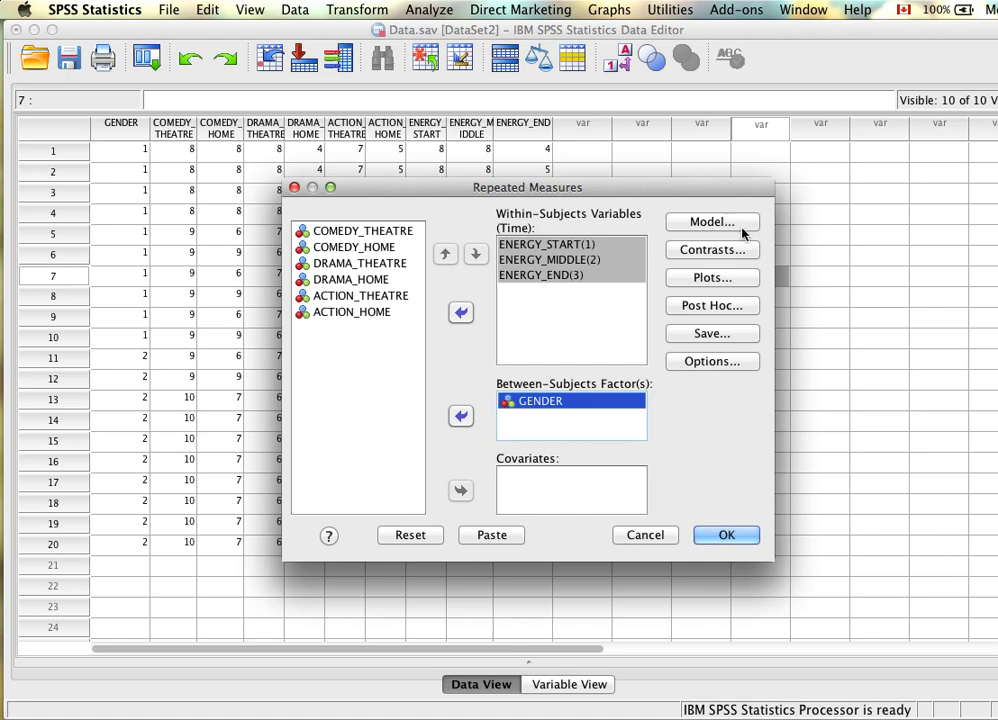
Step: Add a profile plot with Time on the horizontal axis and separate lines for GENDER
left_click(709, 278)
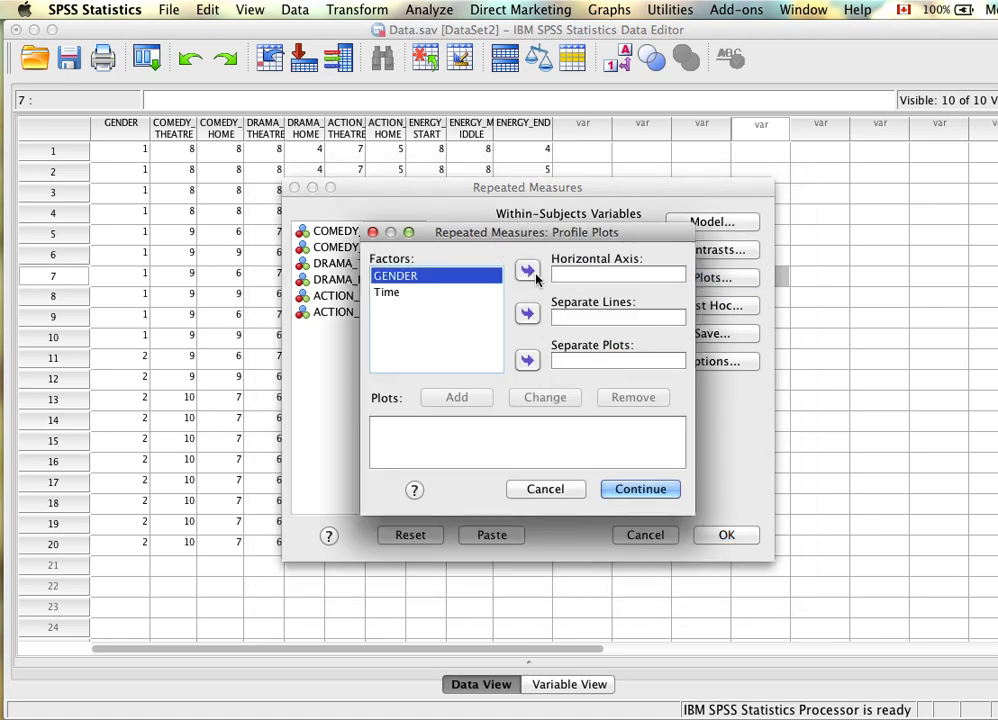
left_click_drag(510, 232, 531, 227)
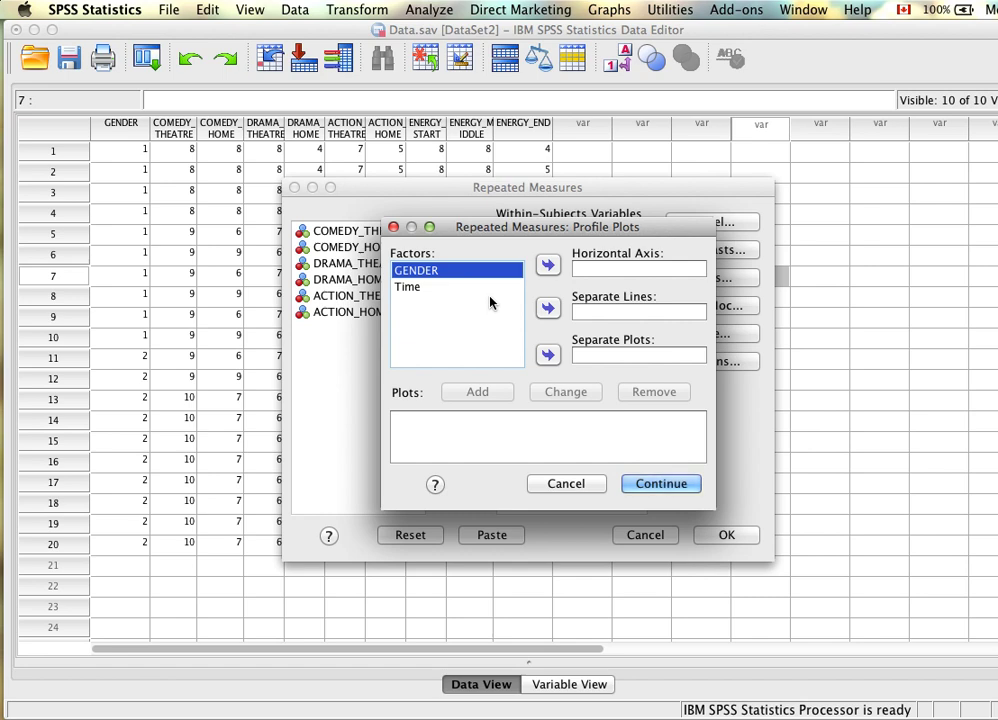
left_click(458, 287)
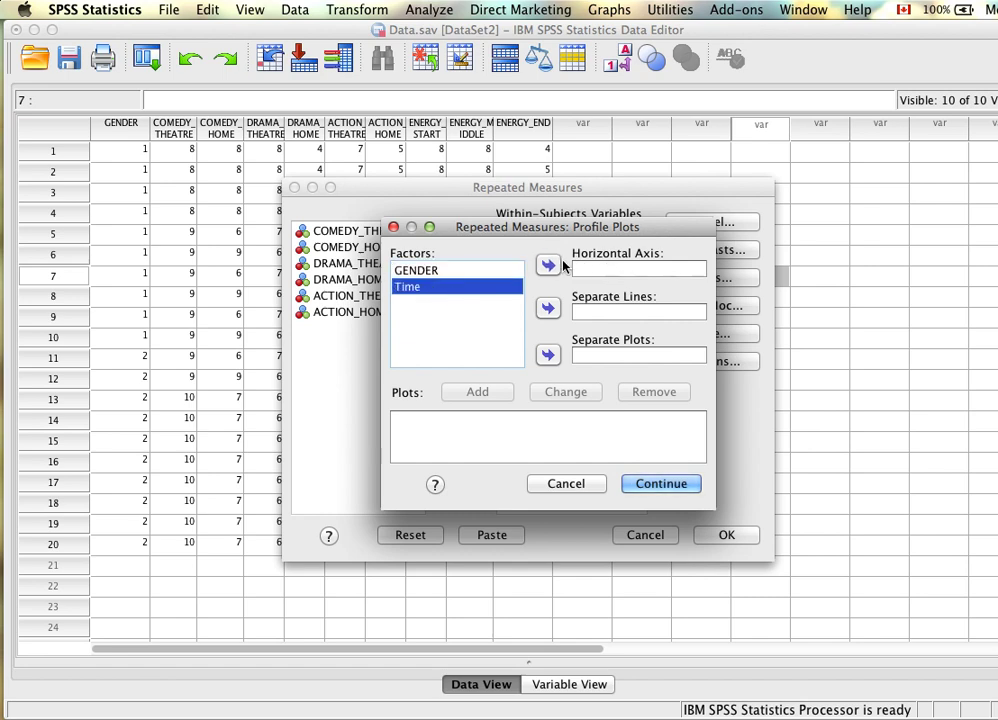
left_click(547, 265)
left_click(450, 271)
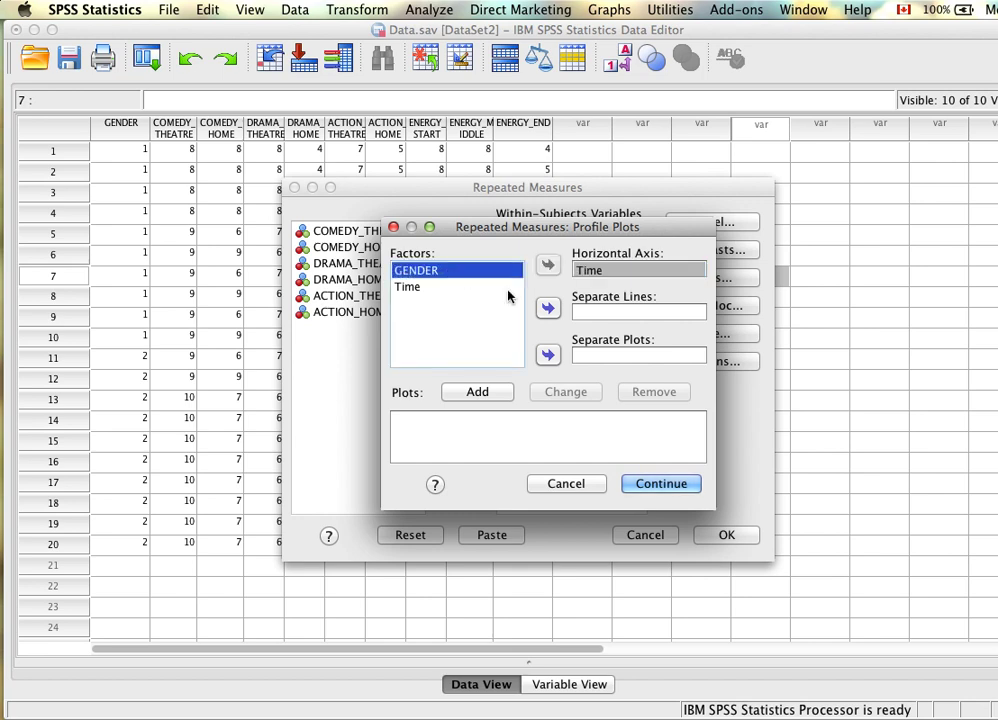
left_click(548, 308)
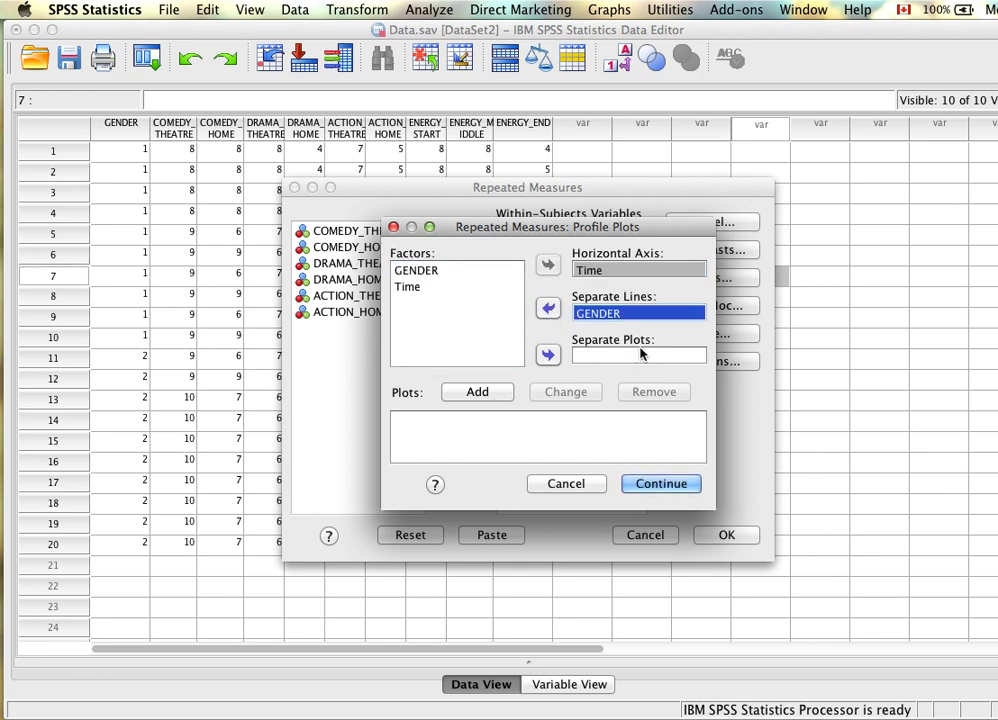
left_click(478, 393)
left_click(664, 484)
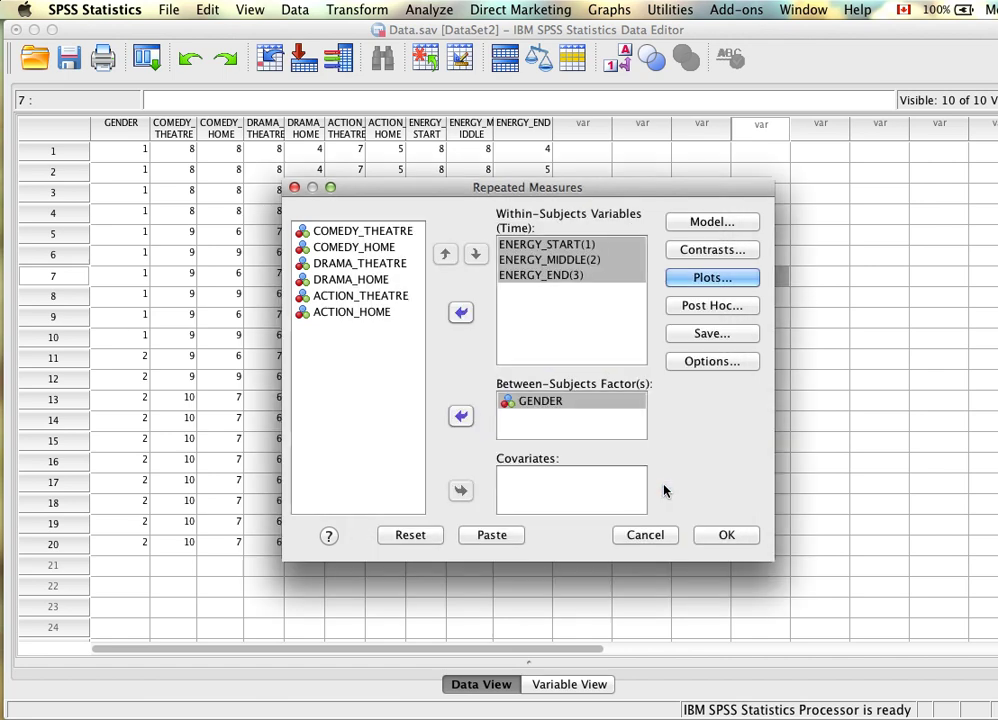
left_click(708, 306)
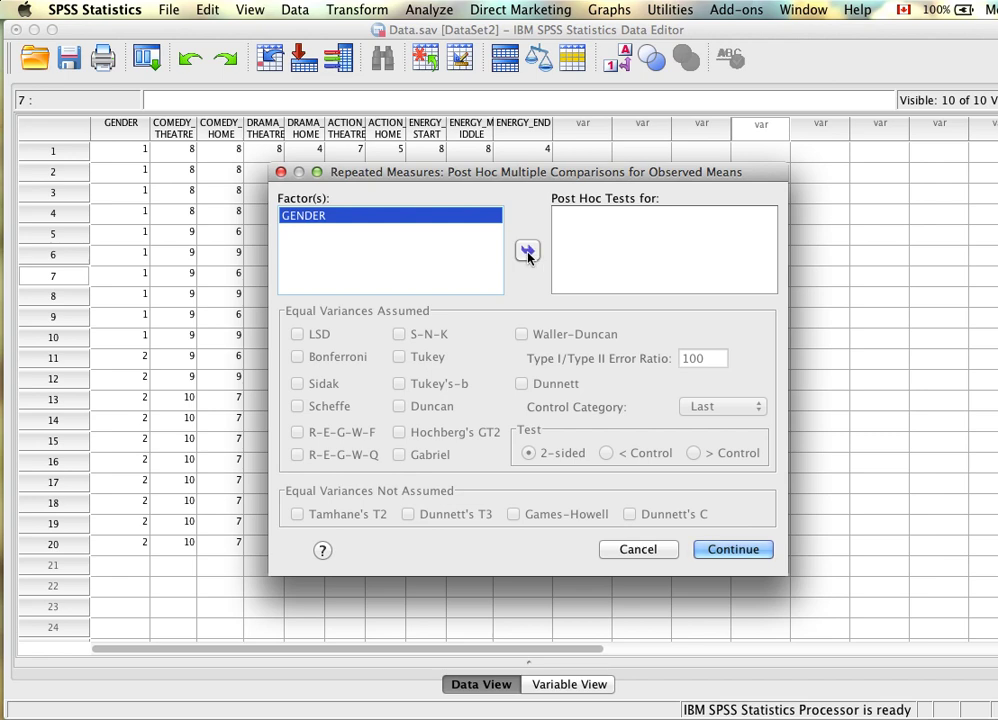
left_click(527, 251)
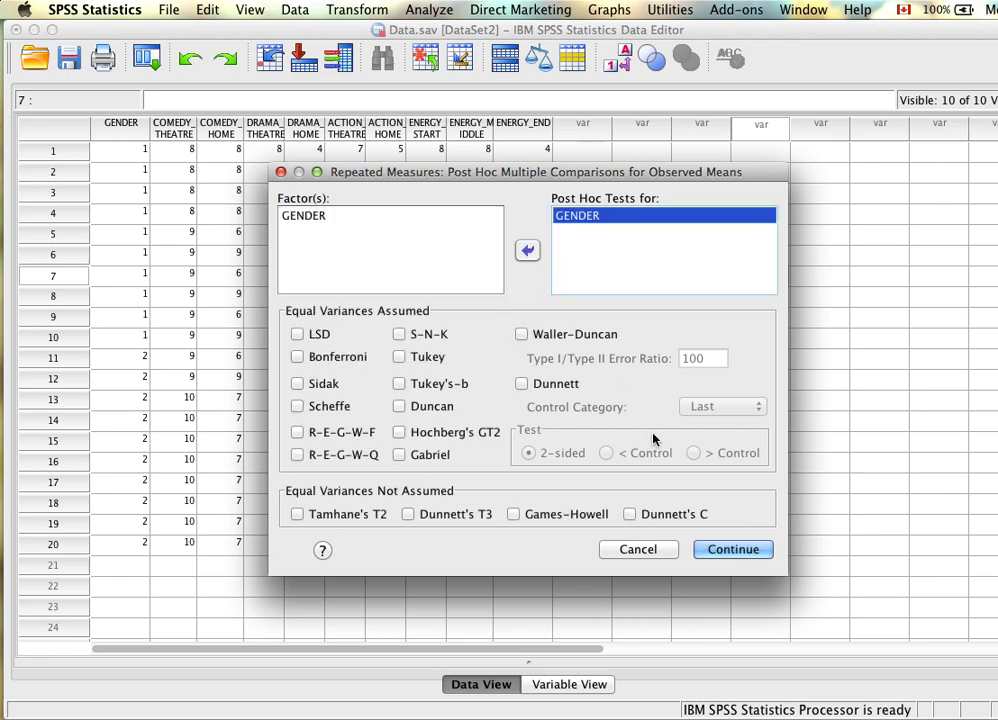
left_click(638, 550)
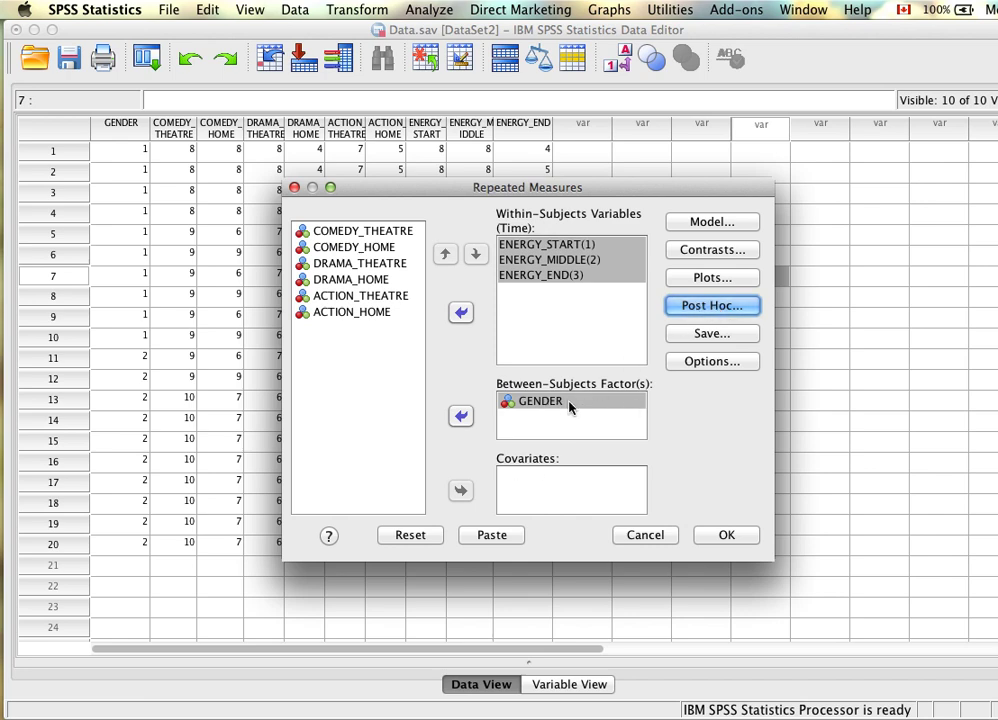
Step: Display estimated marginal means for Time and compare its main effects with a Bonferroni confidence interval adjustment
left_click(712, 362)
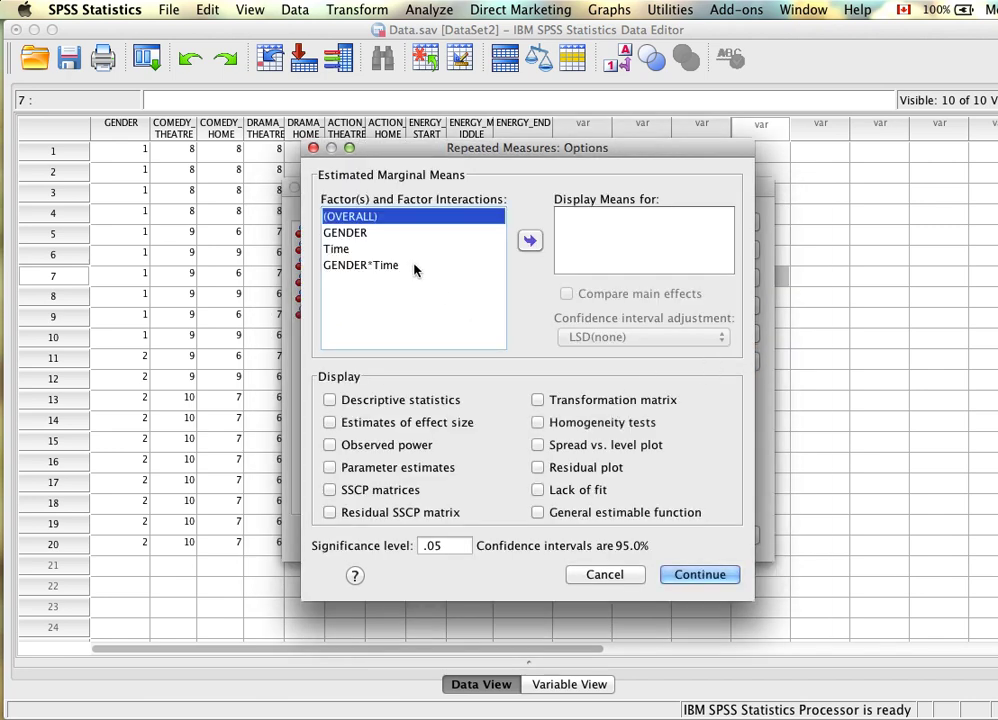
left_click(345, 249)
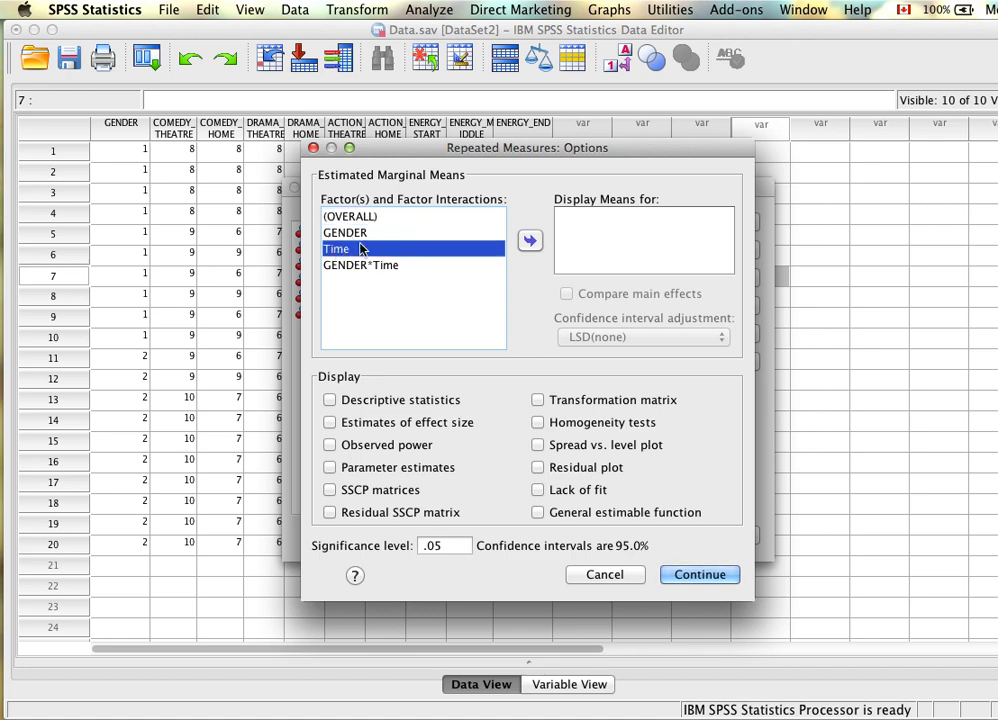
left_click(530, 240)
left_click(639, 295)
left_click(595, 338)
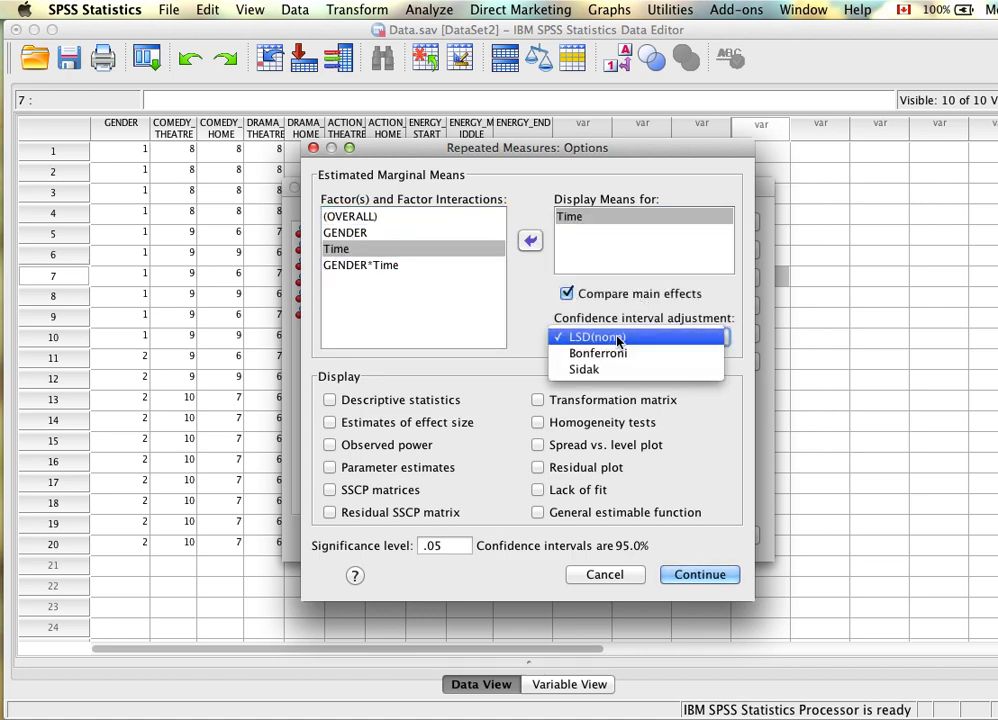
left_click(605, 354)
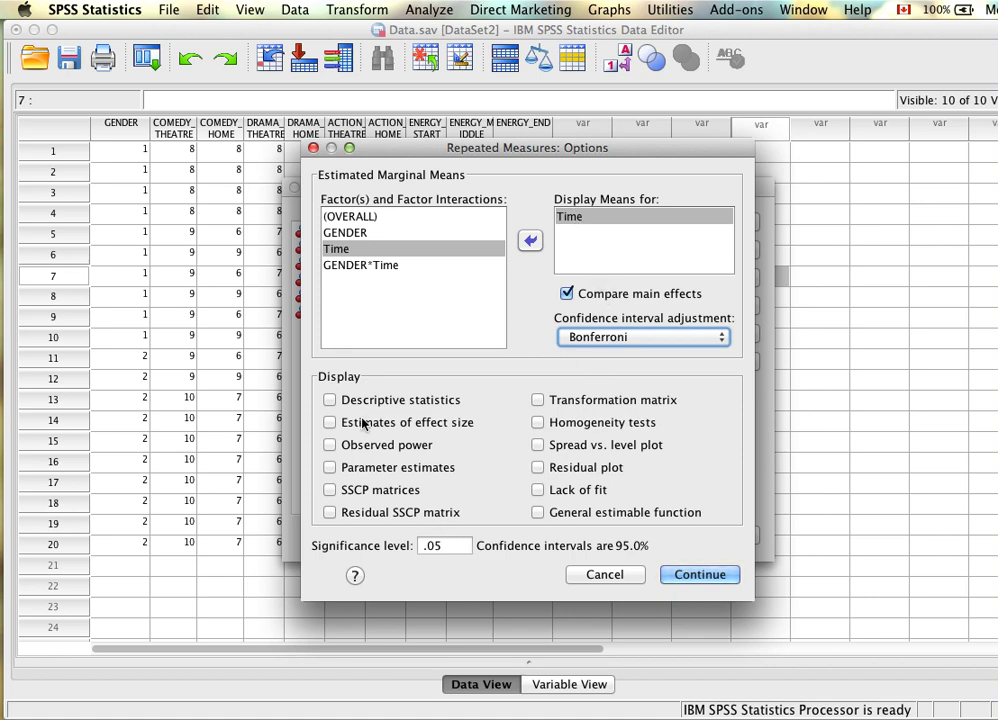
Step: Include descriptive statistics, estimates of effect size and homogeneity tests in the analysis output, and apply these options
left_click(330, 400)
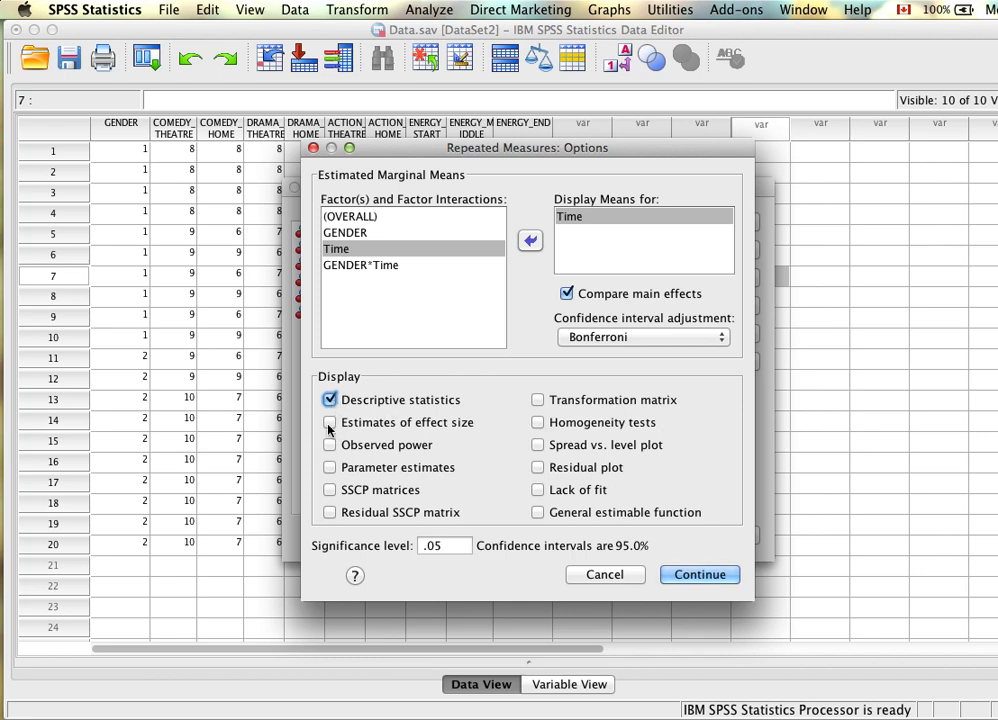
left_click(330, 422)
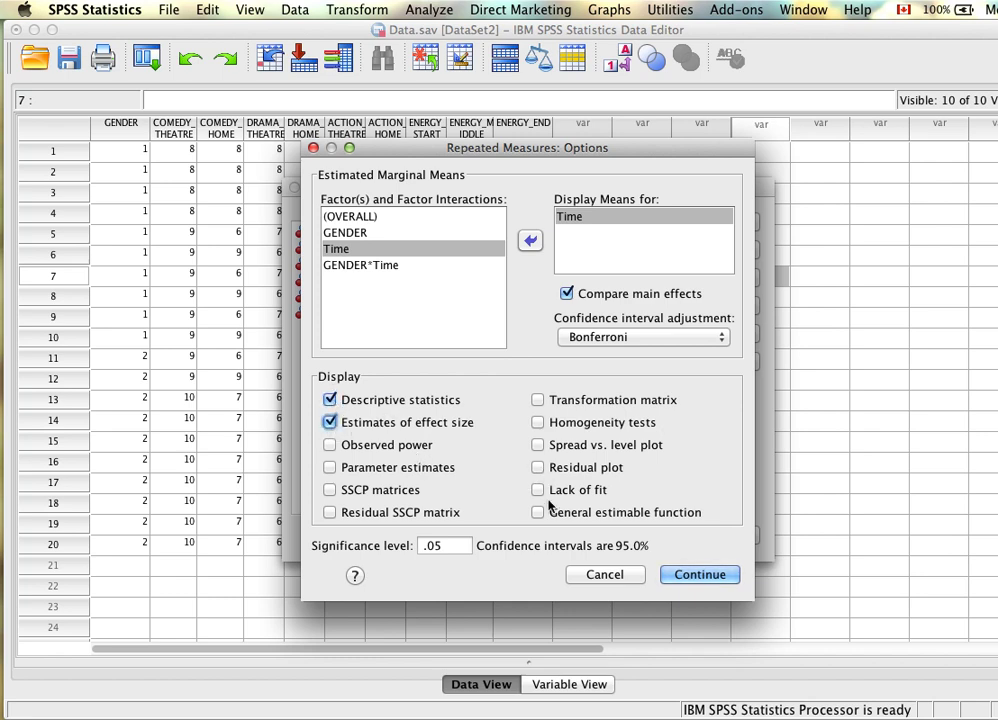
left_click(539, 424)
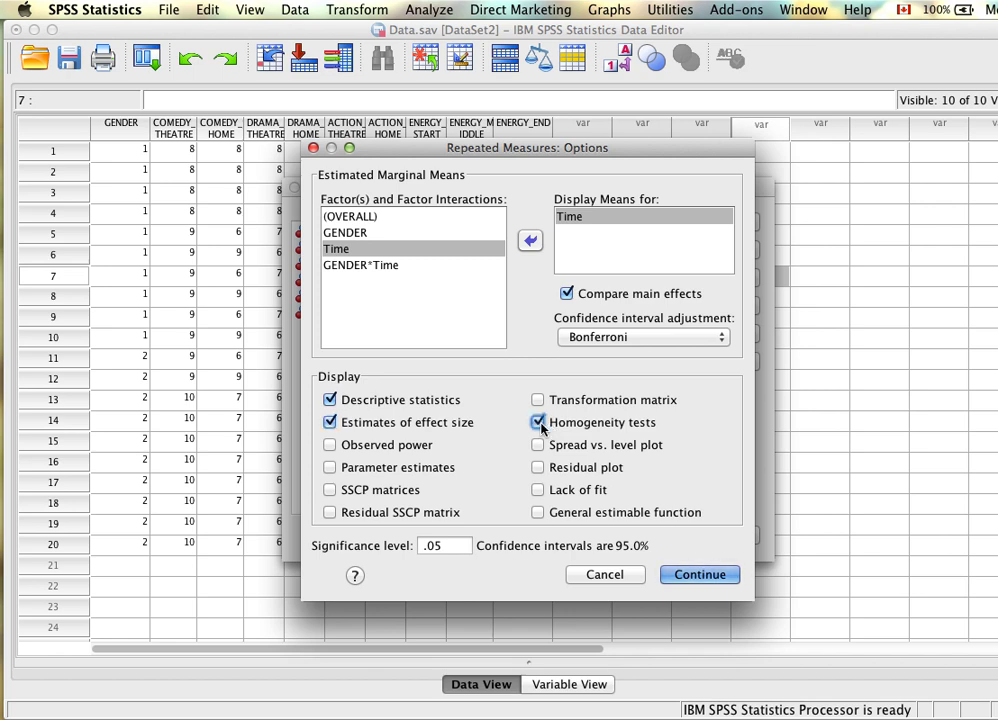
left_click(715, 583)
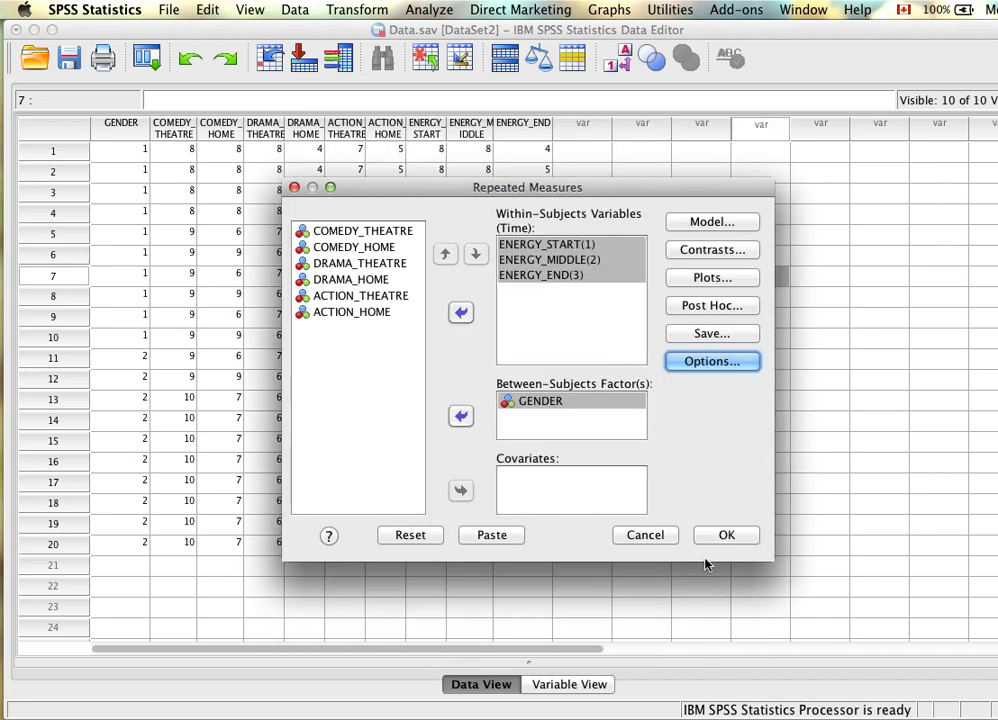
Step: Generate the syntax for the Time by GENDER repeated measures analysis in the Syntax Editor
left_click(715, 334)
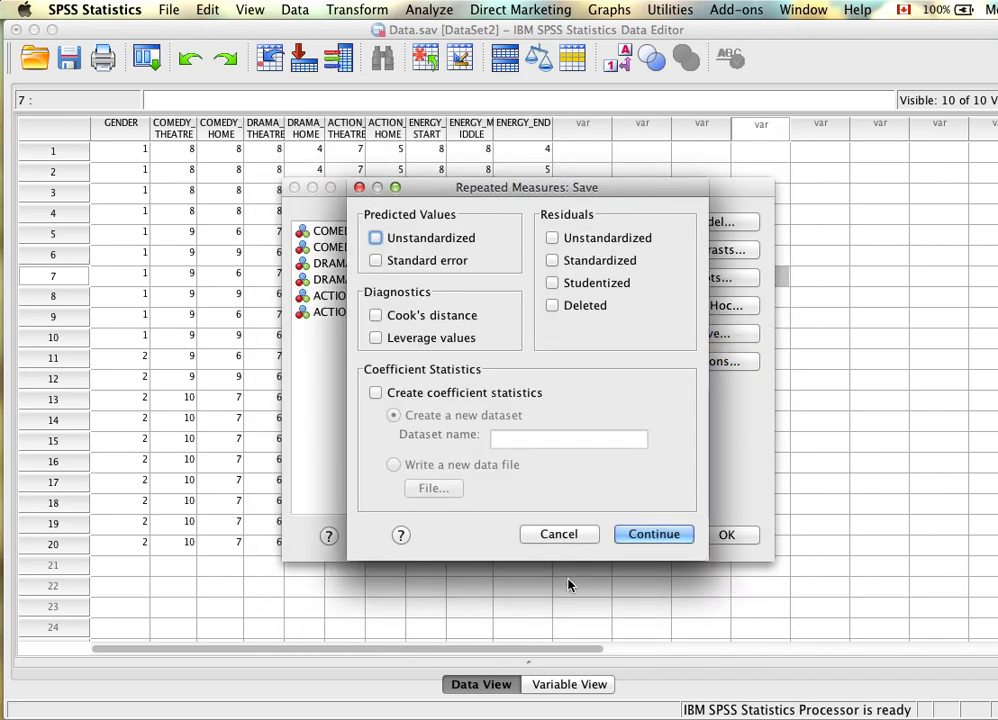
left_click(555, 535)
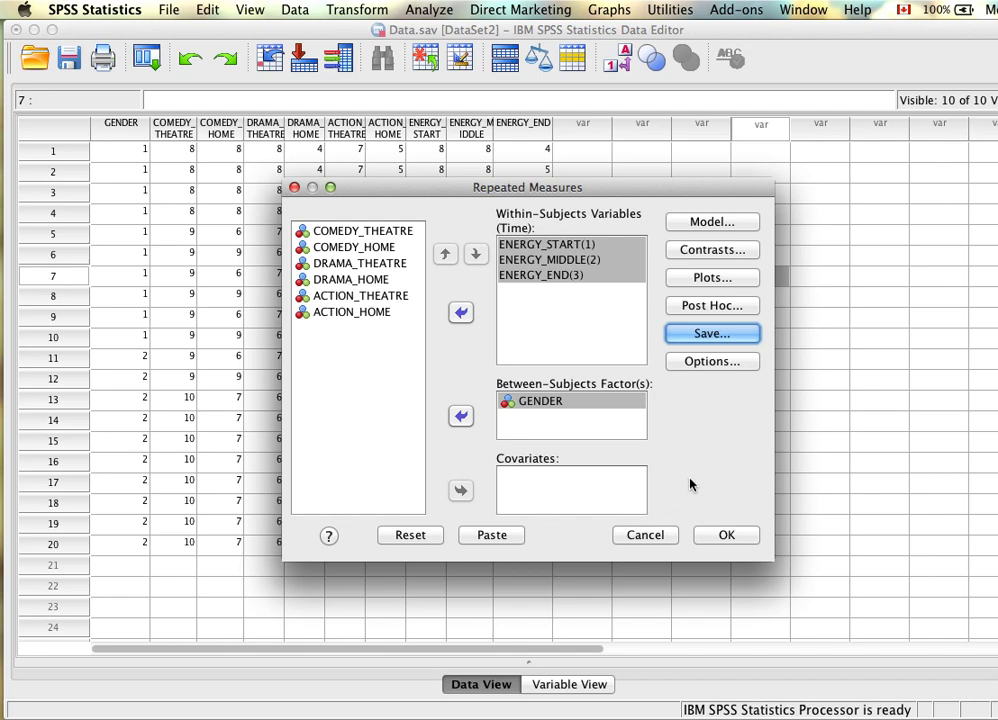
left_click(500, 536)
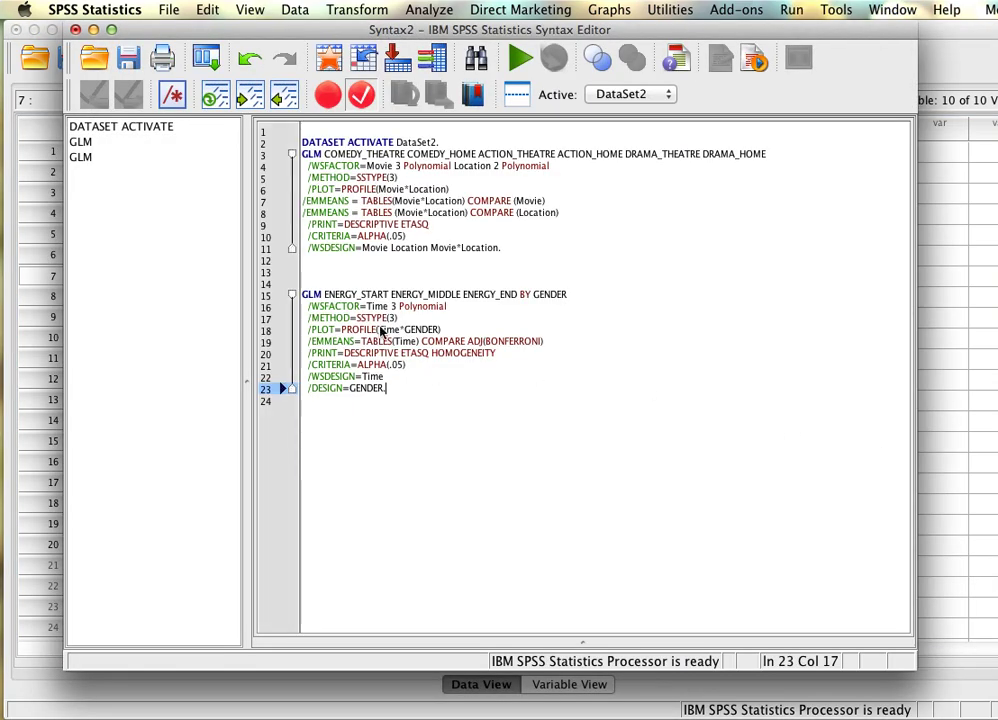
Step: Run only the new GLM syntax block for ENERGY_START, ENERGY_MIDDLE and ENERGY_END by GENDER
left_click(363, 288)
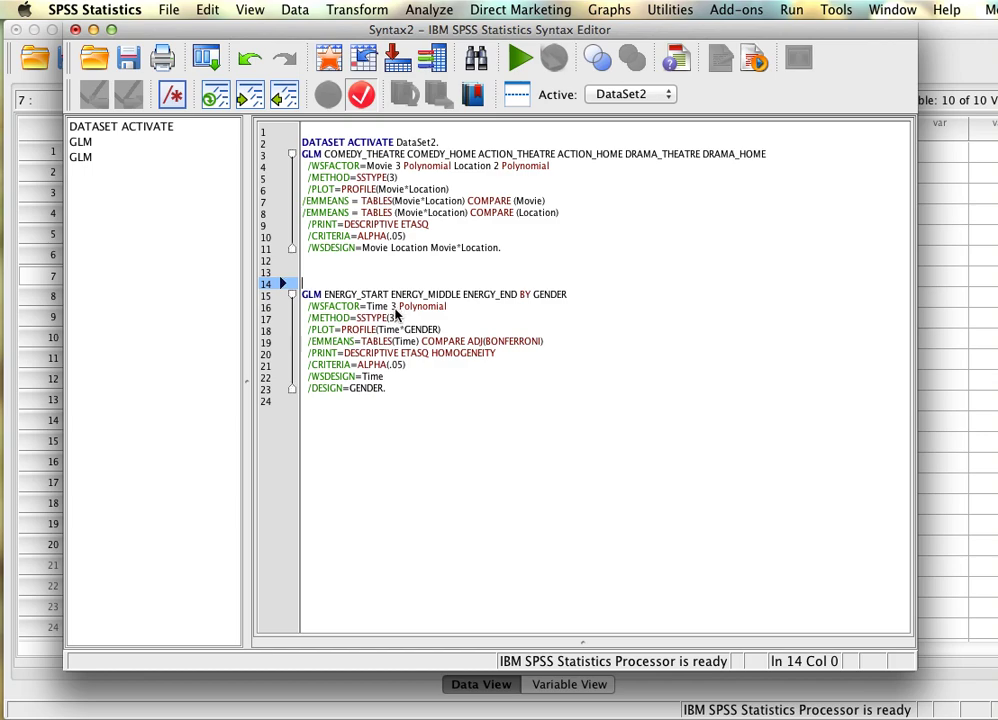
left_click(394, 424)
key("shift+Up")
key("shift+Up")
key("shift+Up")
key("shift+Up")
key("shift+Up")
key("shift+Up")
key("shift+Up")
key("shift+Up")
key("shift+Up")
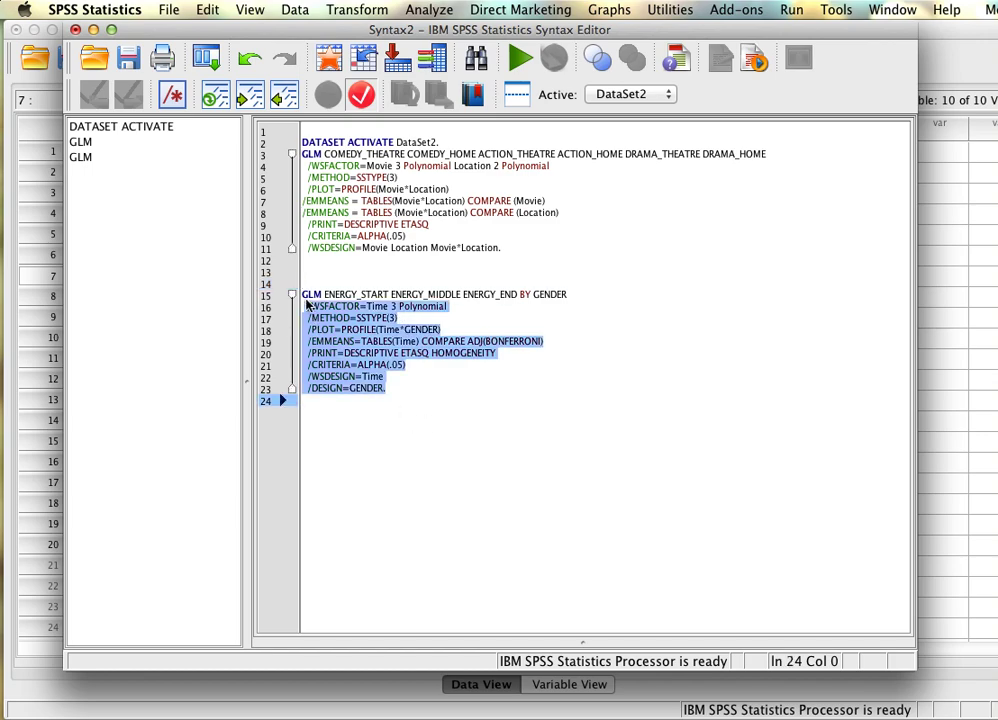
left_click(518, 56)
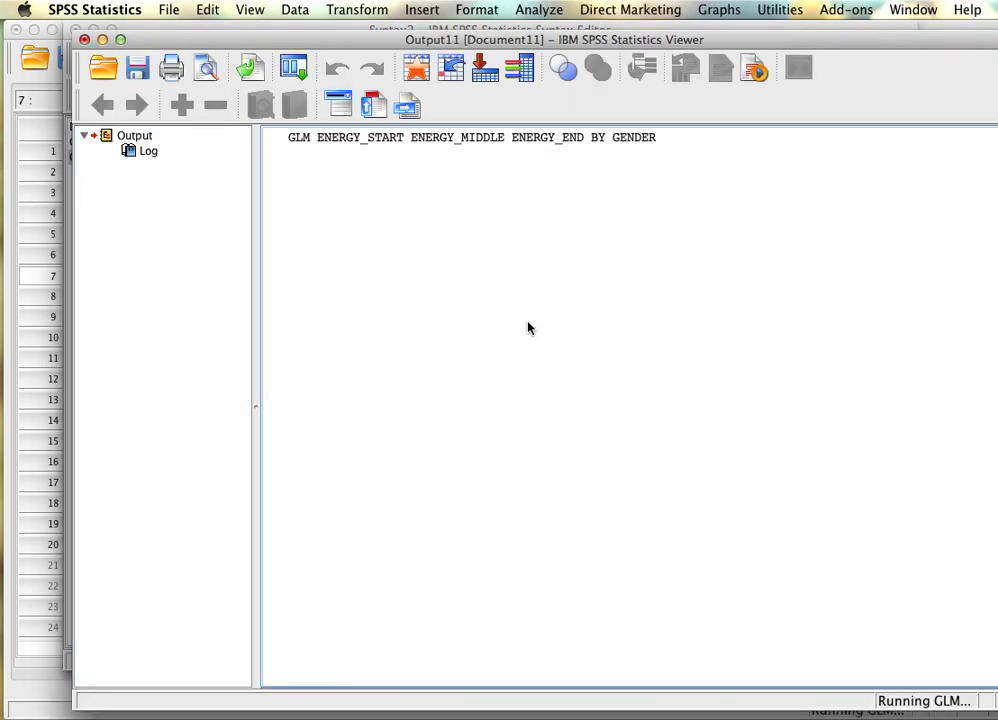
Step: Collapse the output outline and examine the Within-Subjects Factors and Between-Subjects Factors tables
left_click_drag(530, 40, 463, 30)
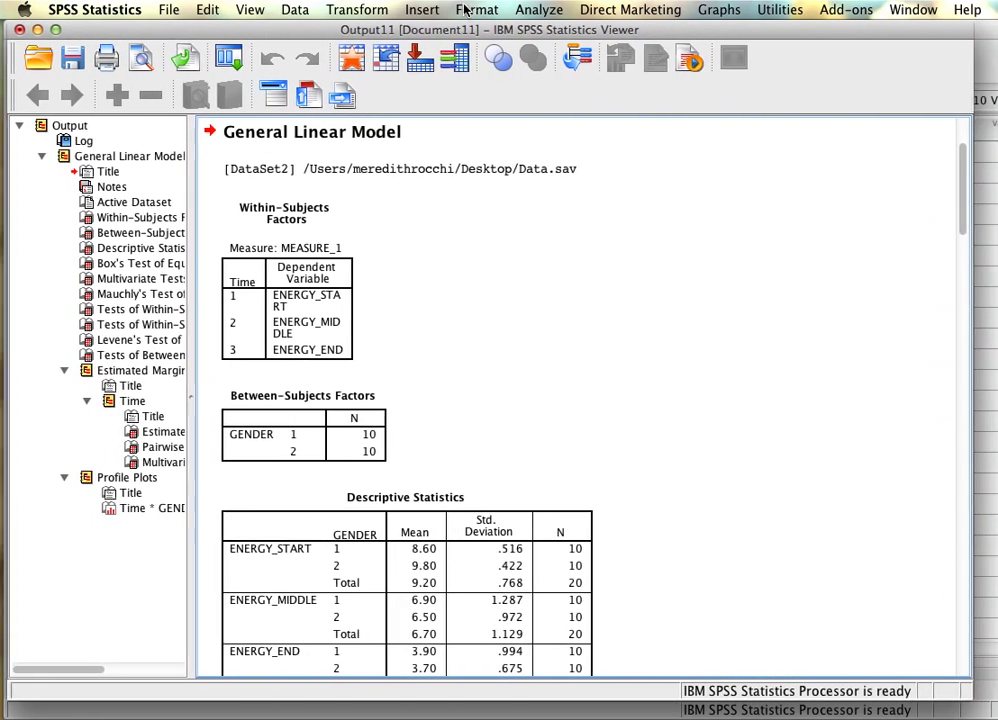
left_click_drag(192, 396, 33, 400)
left_click(147, 245)
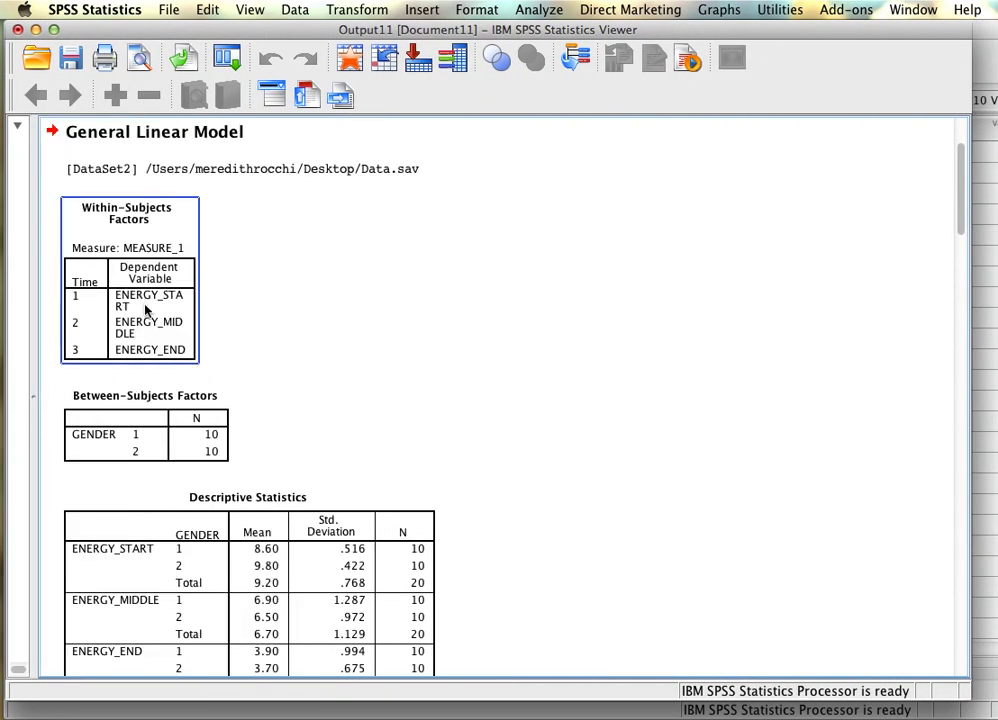
left_click(204, 415)
left_click(155, 320)
left_click(149, 443)
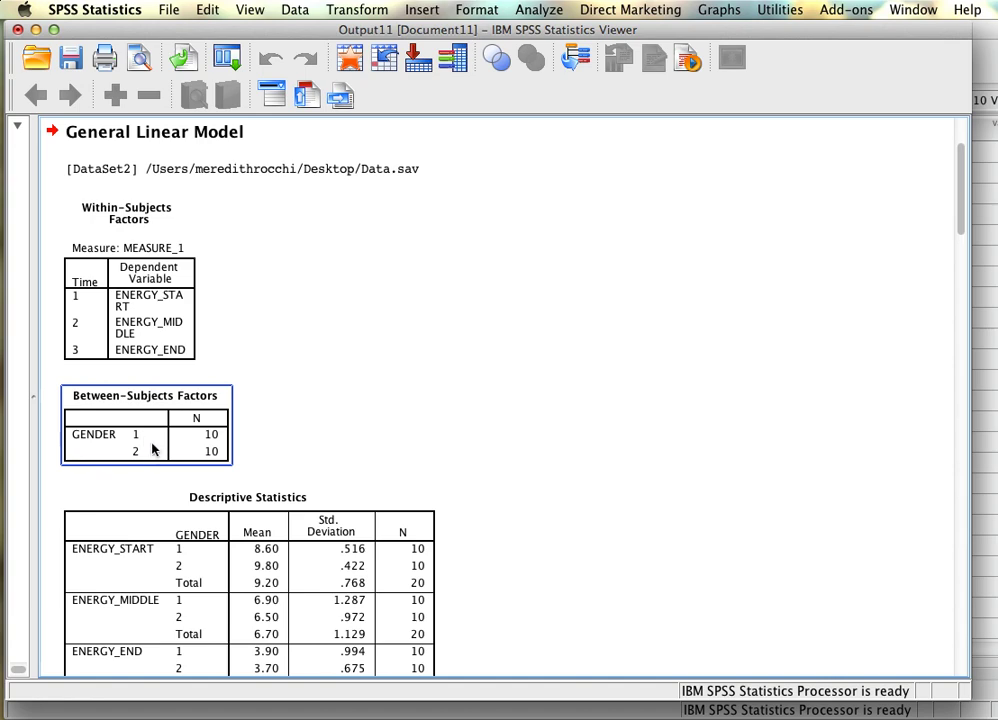
left_click(143, 270)
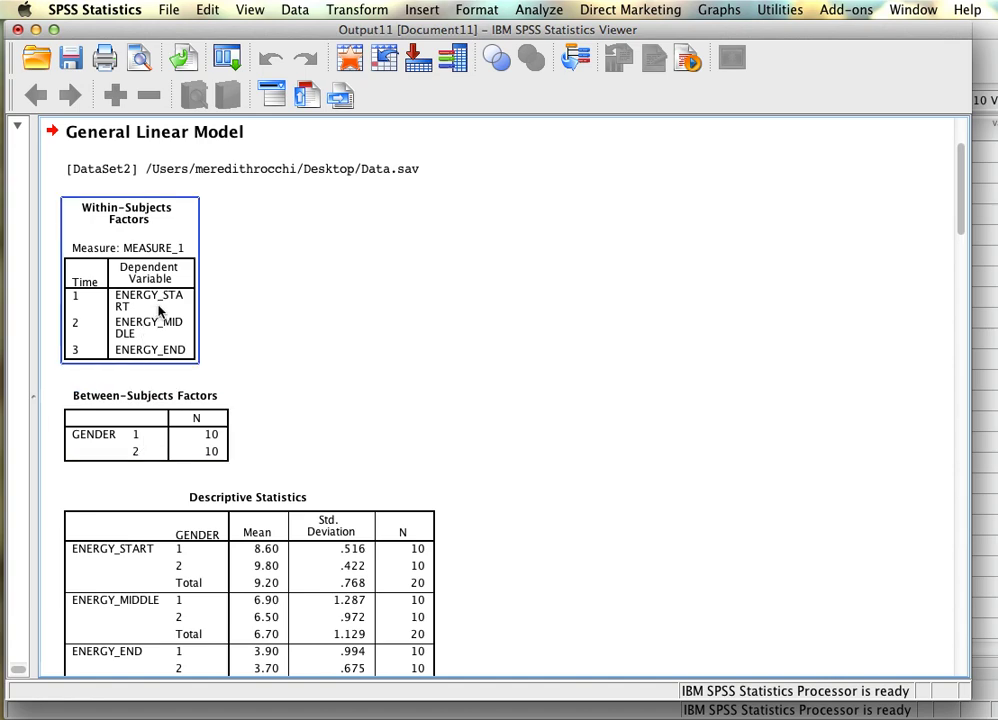
left_click(165, 378)
left_click(155, 449)
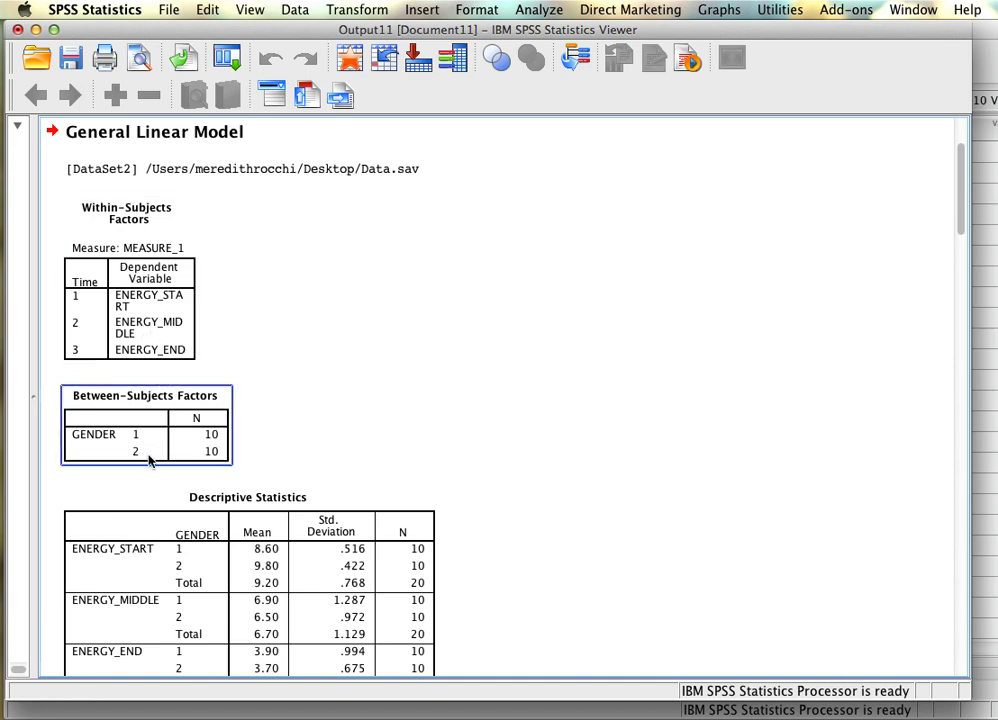
left_click(196, 384)
left_click(172, 350)
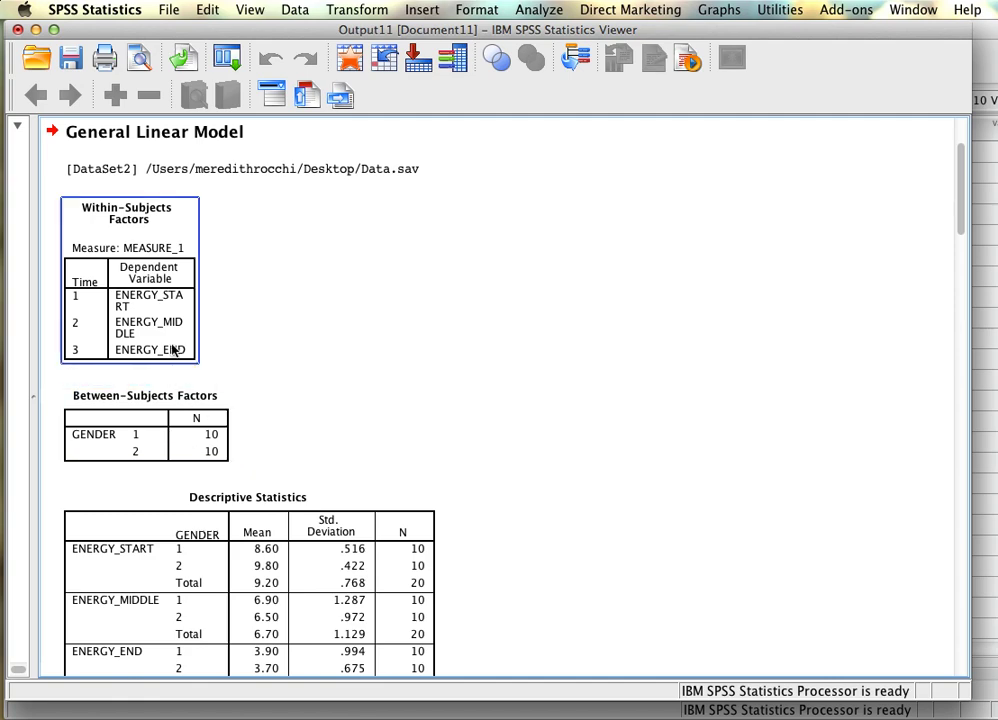
left_click(196, 414)
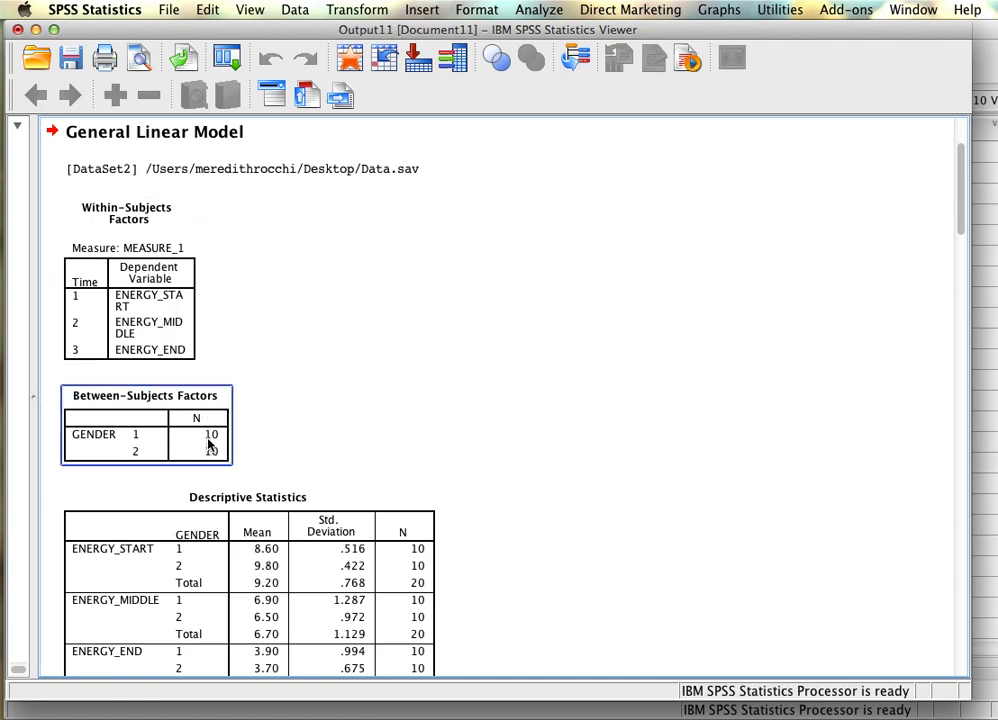
left_click(165, 308)
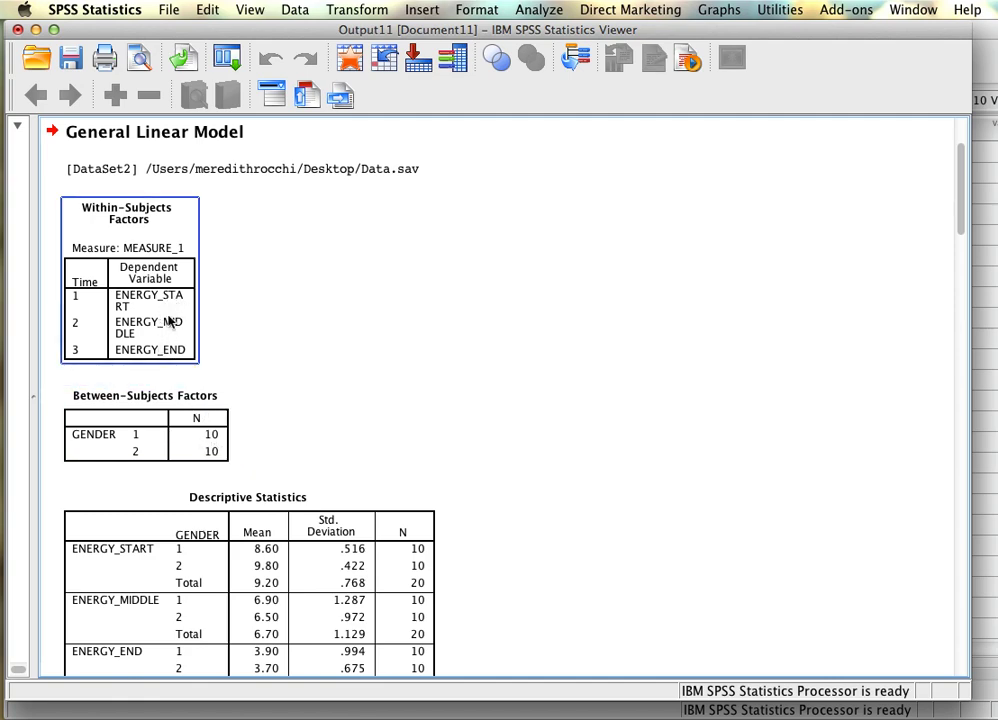
left_click(463, 428)
Step: Review the Descriptive Statistics of energy by GENDER and Box's Test of Equality of Covariance Matrices
scroll(463, 428, "down", 4)
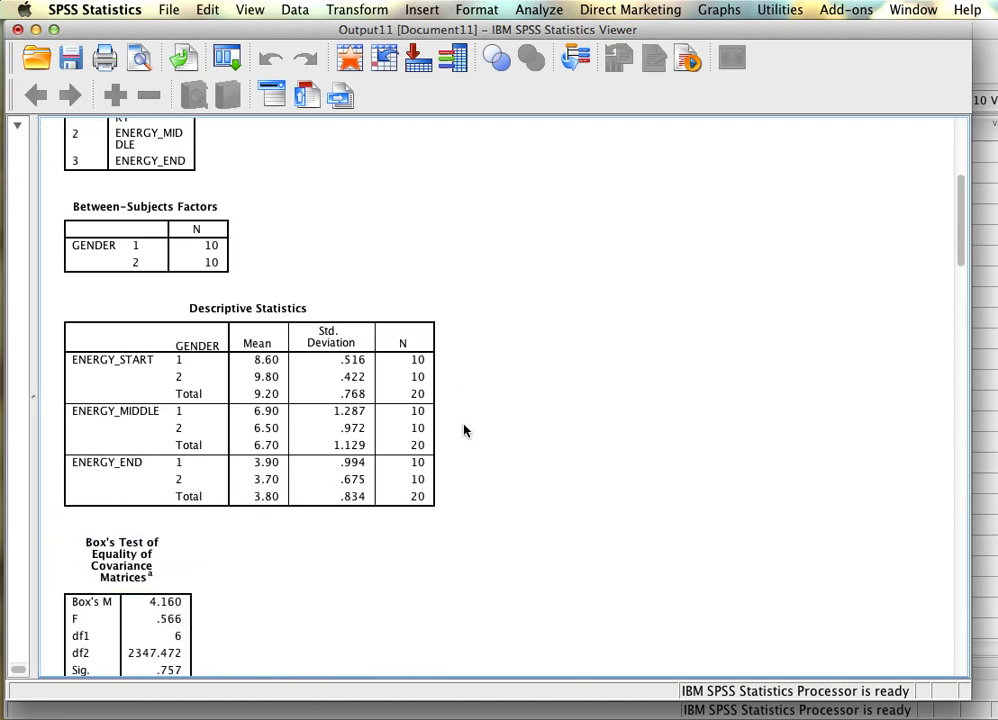
left_click(278, 420)
left_click(474, 436)
left_click(212, 397)
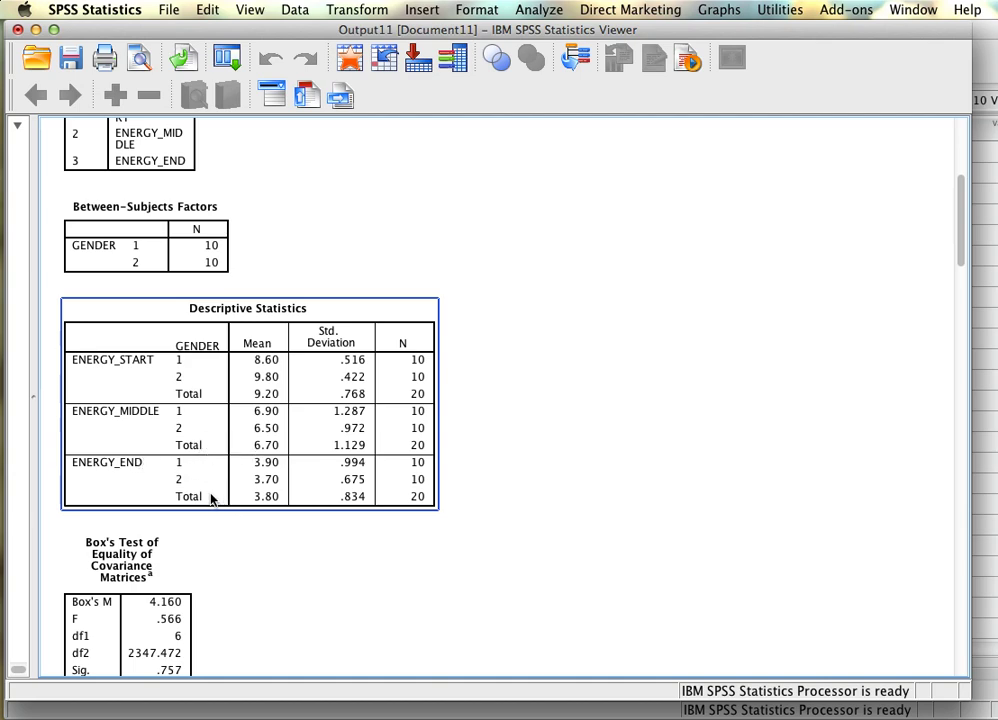
left_click(301, 546)
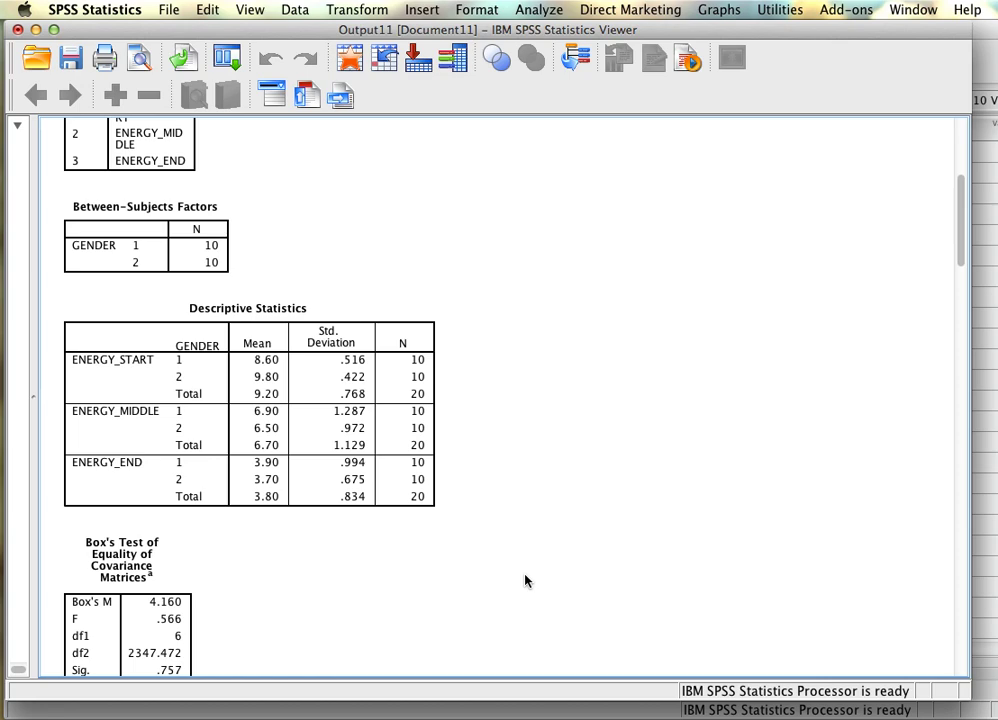
scroll(526, 580, "down", 5)
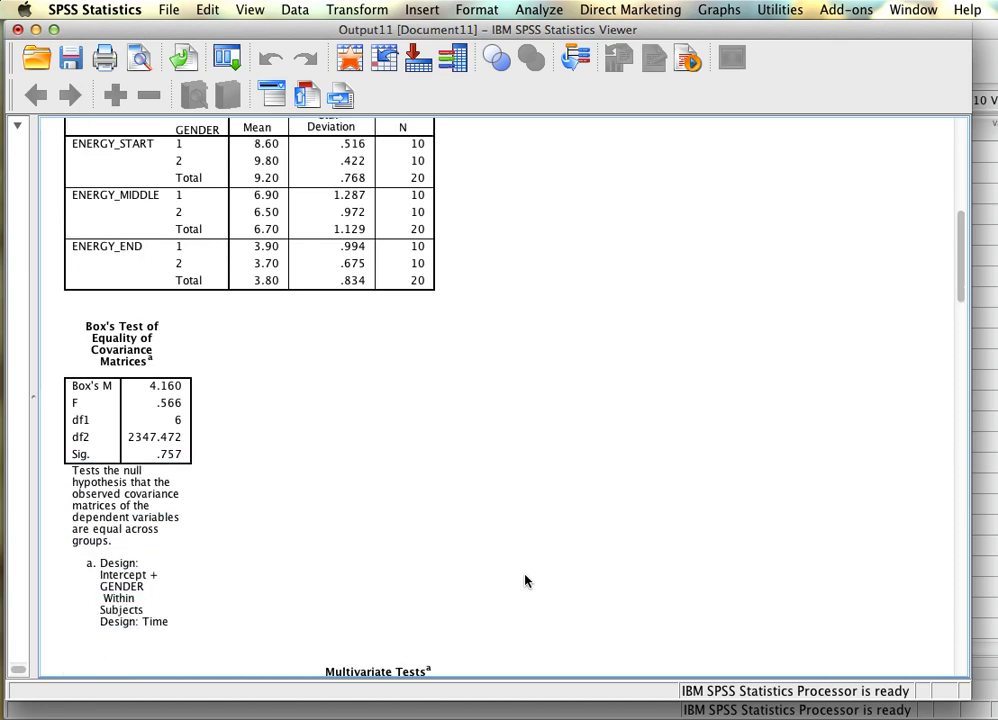
left_click(99, 347)
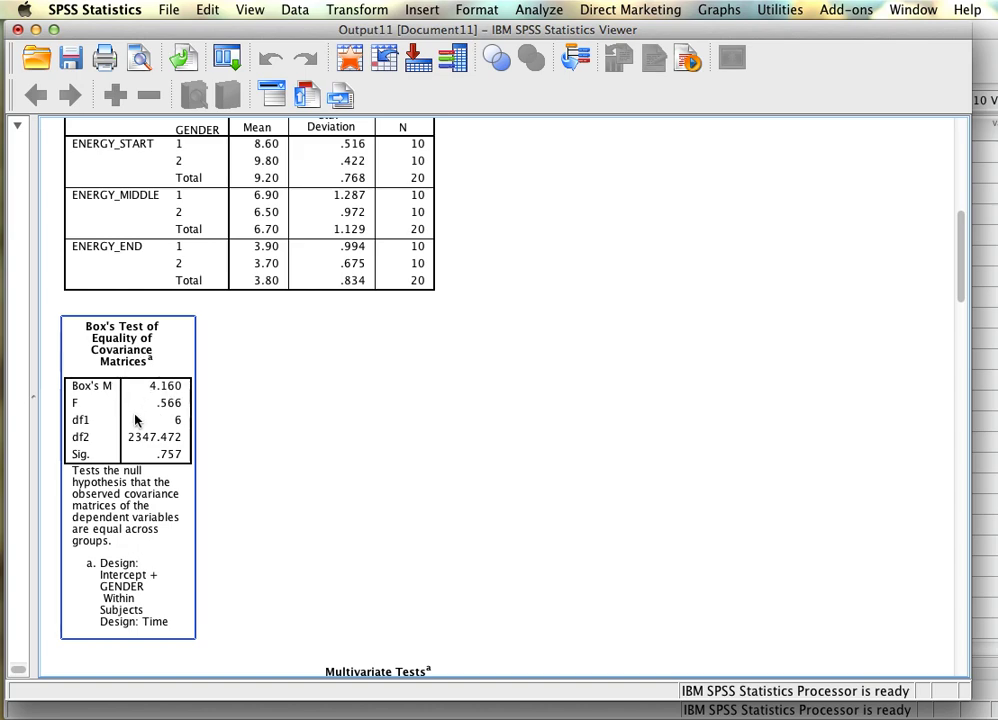
Step: Examine the Multivariate Tests for Time and Time * GENDER, and Mauchly's Test of Sphericity for Time
scroll(136, 420, "down", 5)
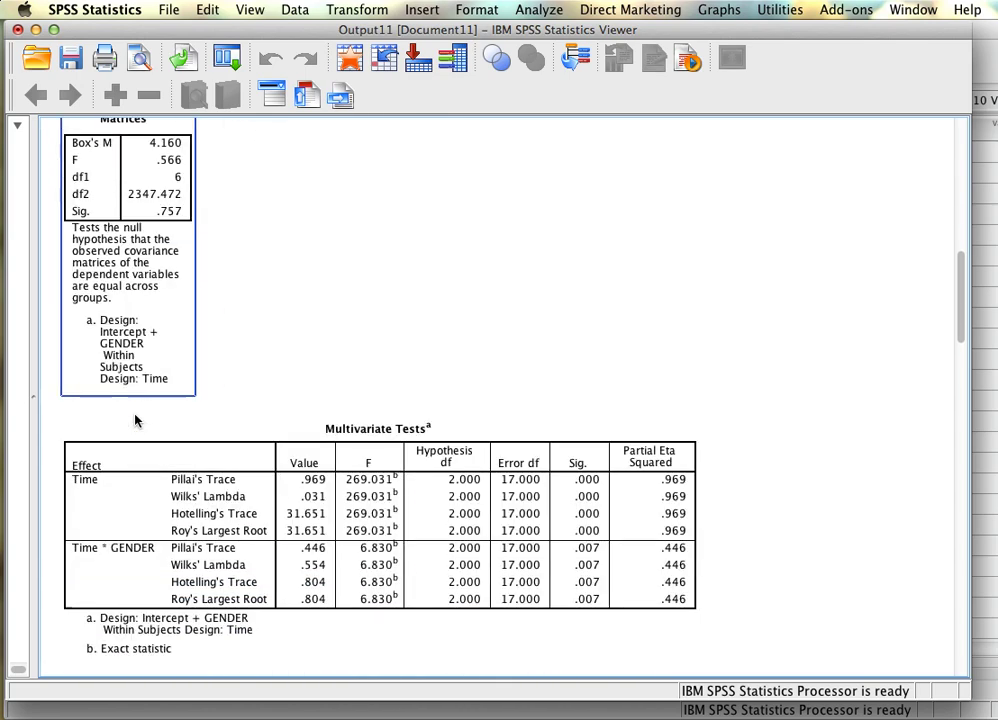
scroll(136, 420, "down", 1)
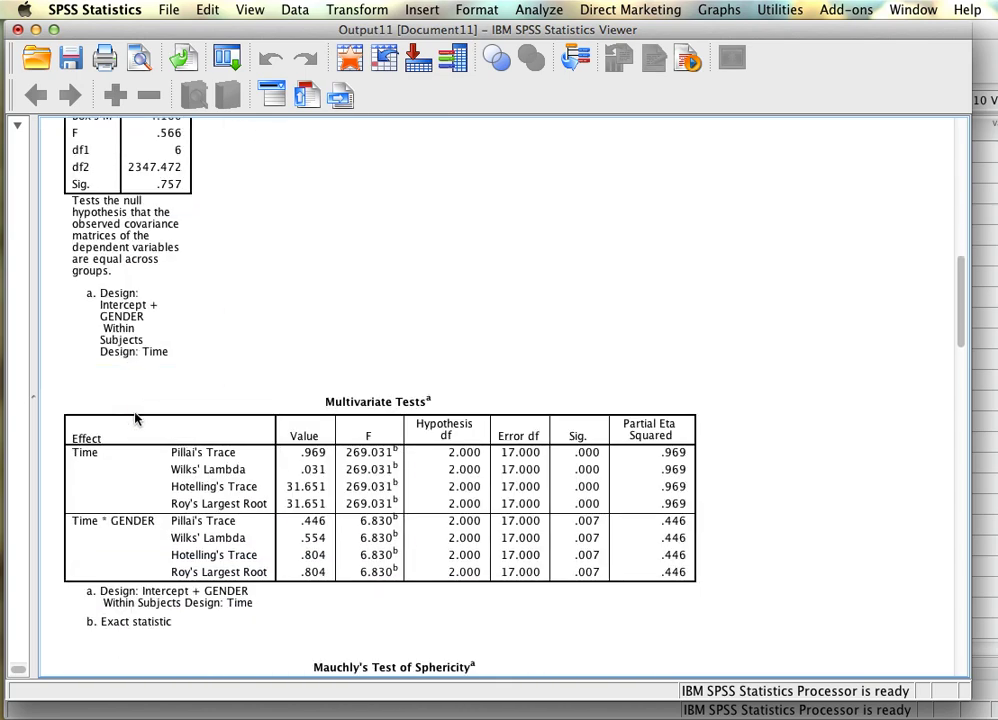
scroll(241, 350, "down", 2)
left_click(241, 350)
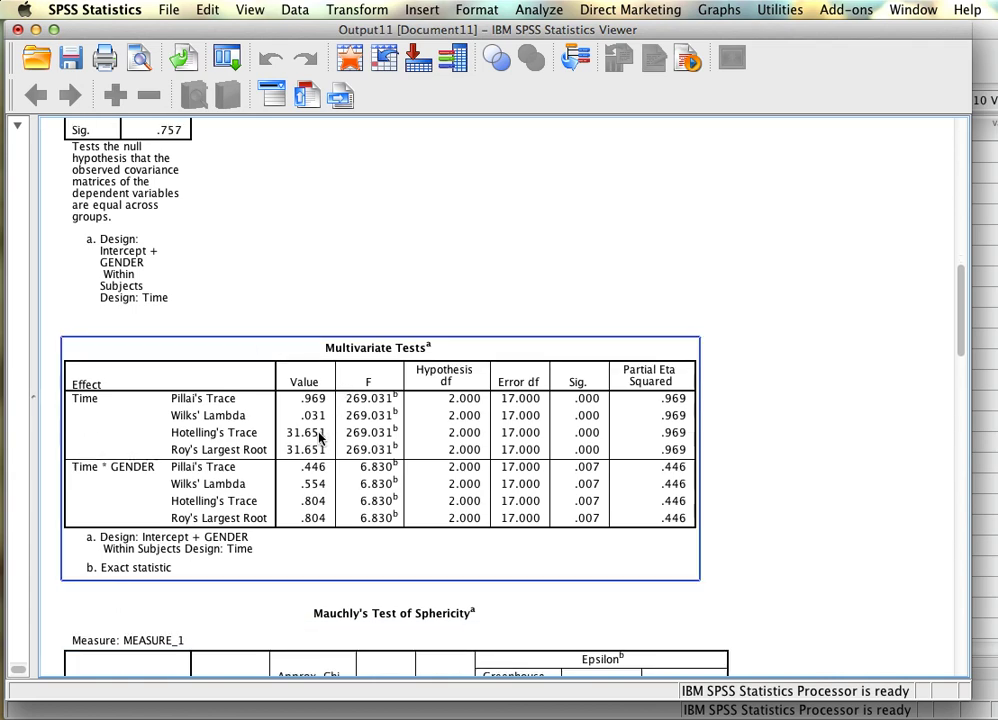
scroll(372, 417, "down", 5)
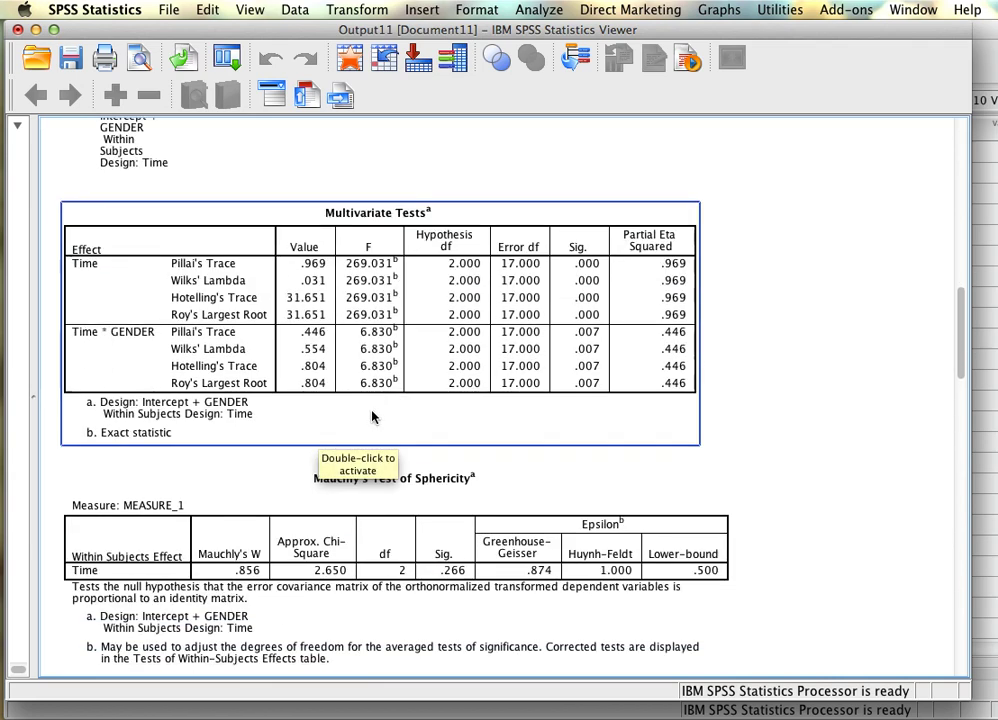
scroll(372, 417, "down", 4)
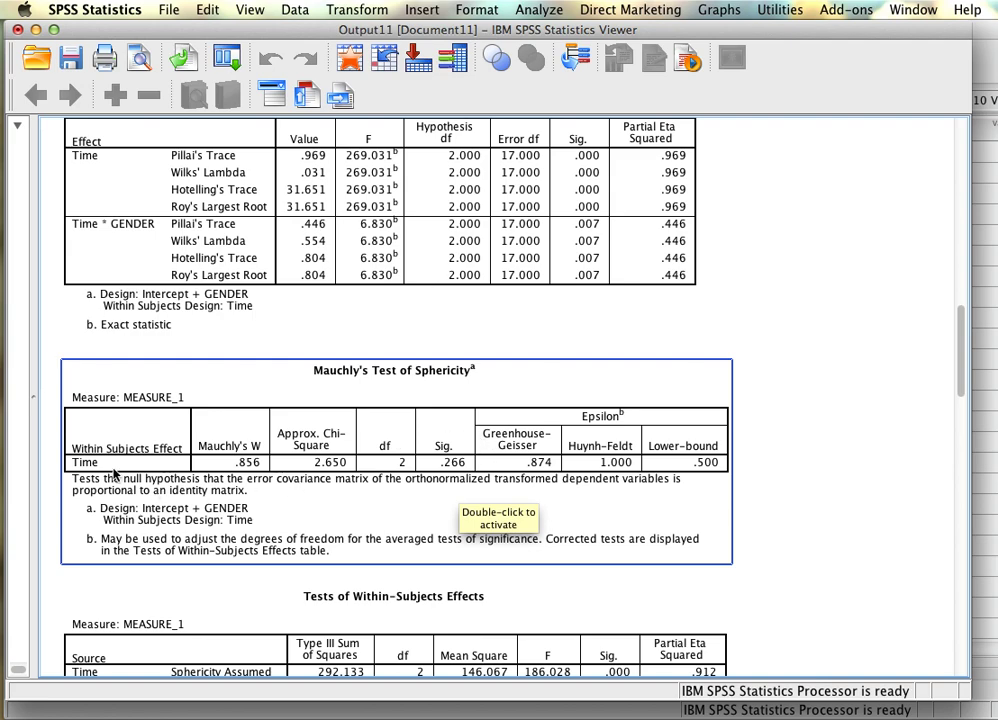
Step: Review the epsilon corrections in Mauchly's Test of Sphericity and the Tests of Within-Subjects Effects table
scroll(115, 475, "down", 5)
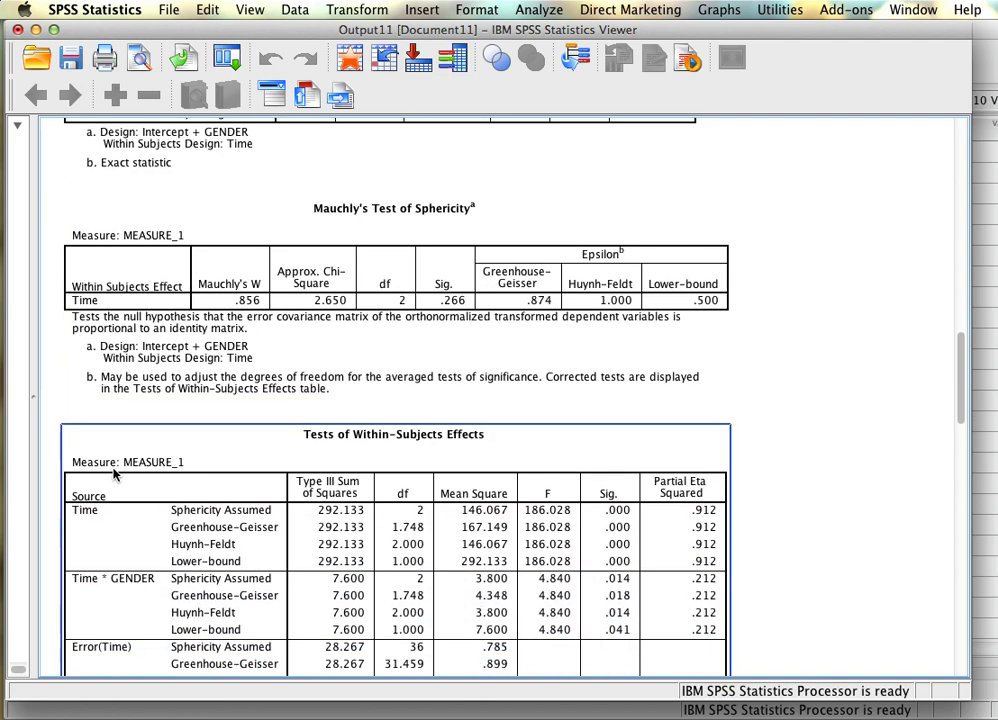
scroll(115, 475, "up", 3)
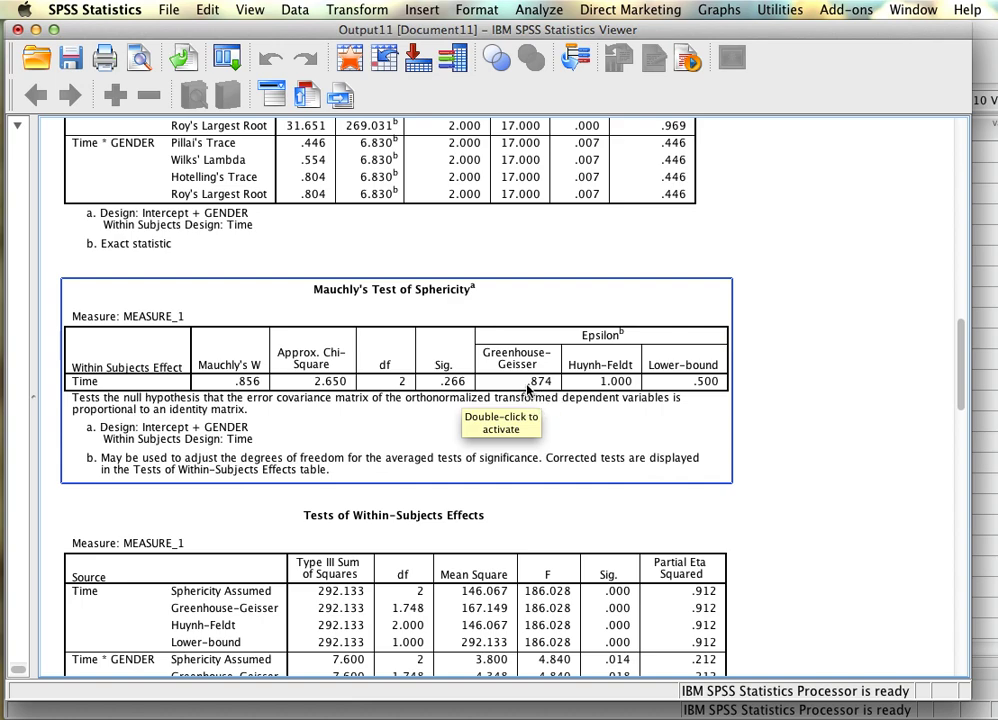
left_click(450, 541)
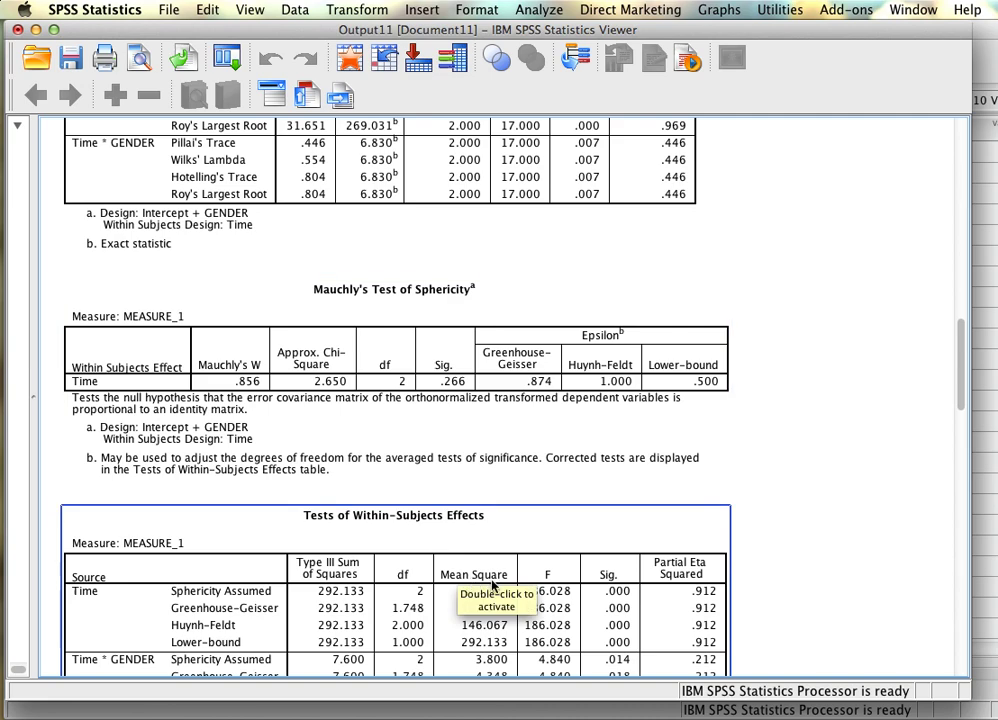
scroll(504, 542, "down", 5)
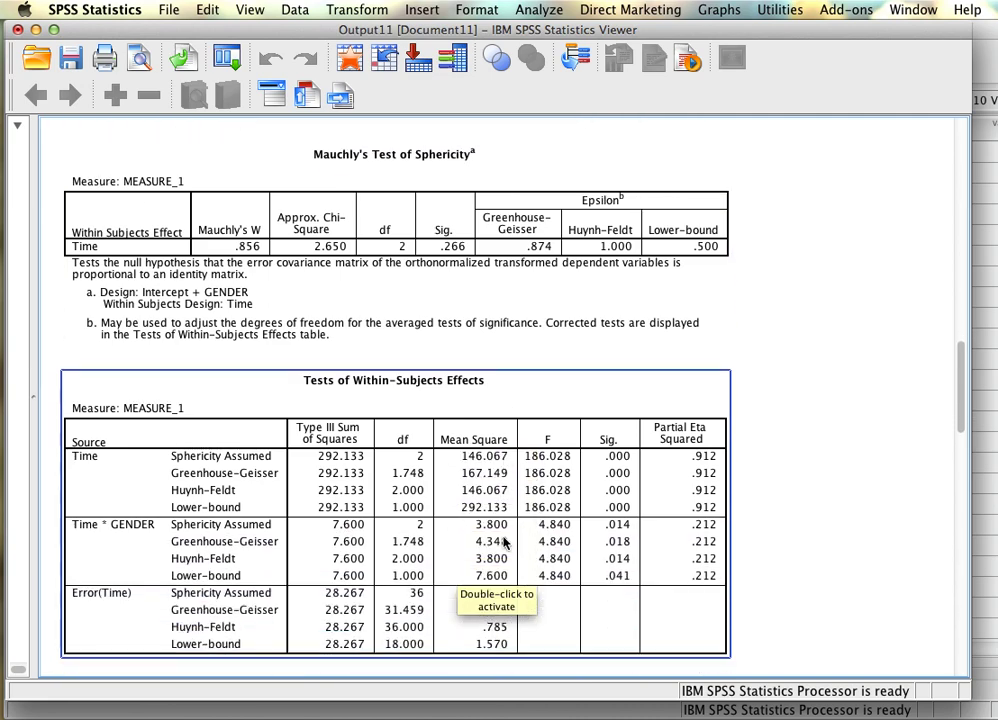
scroll(504, 542, "down", 3)
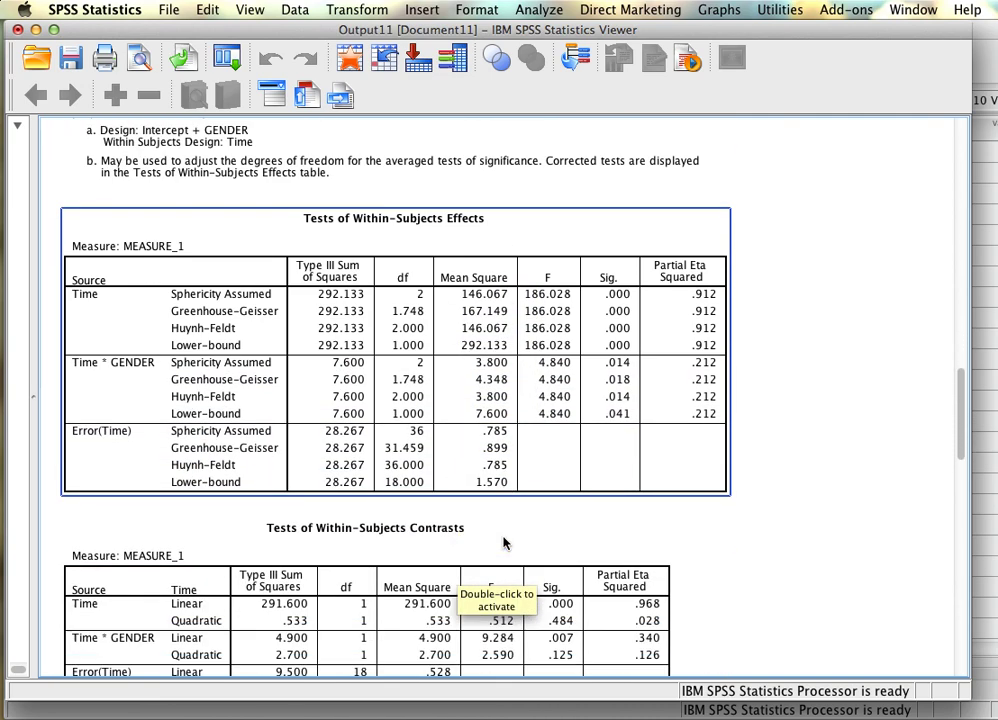
left_click(504, 542)
Step: Examine the significance values for the three energy variables in Levene's Test of Equality of Error Variances
scroll(504, 542, "down", 6)
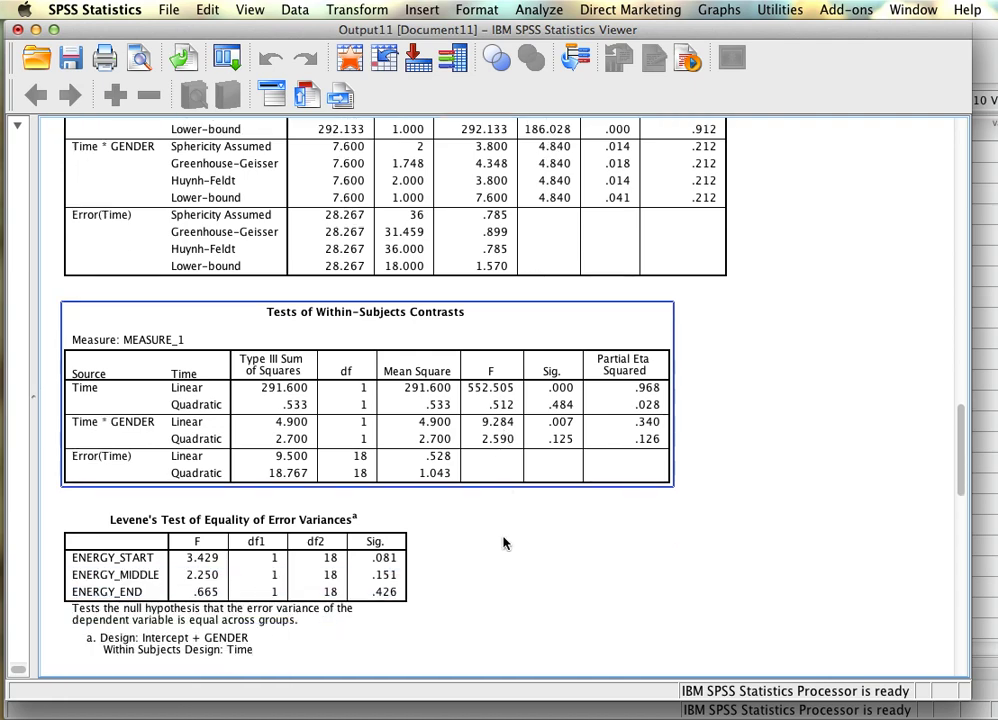
left_click(352, 560)
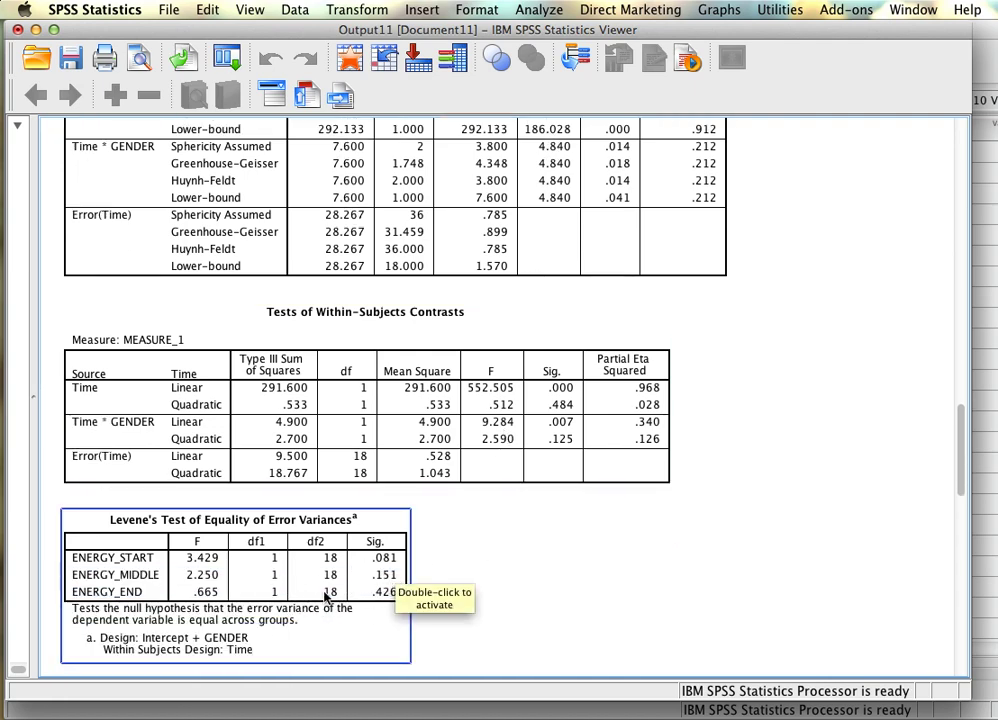
scroll(340, 597, "down", 6)
left_click(340, 597)
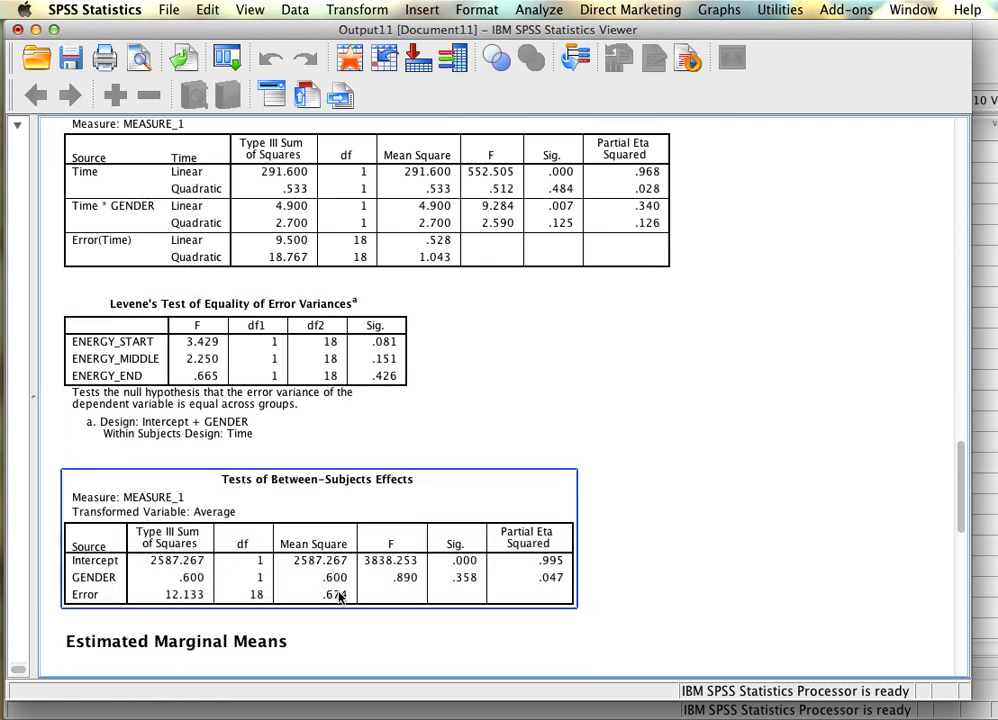
scroll(340, 597, "up", 2)
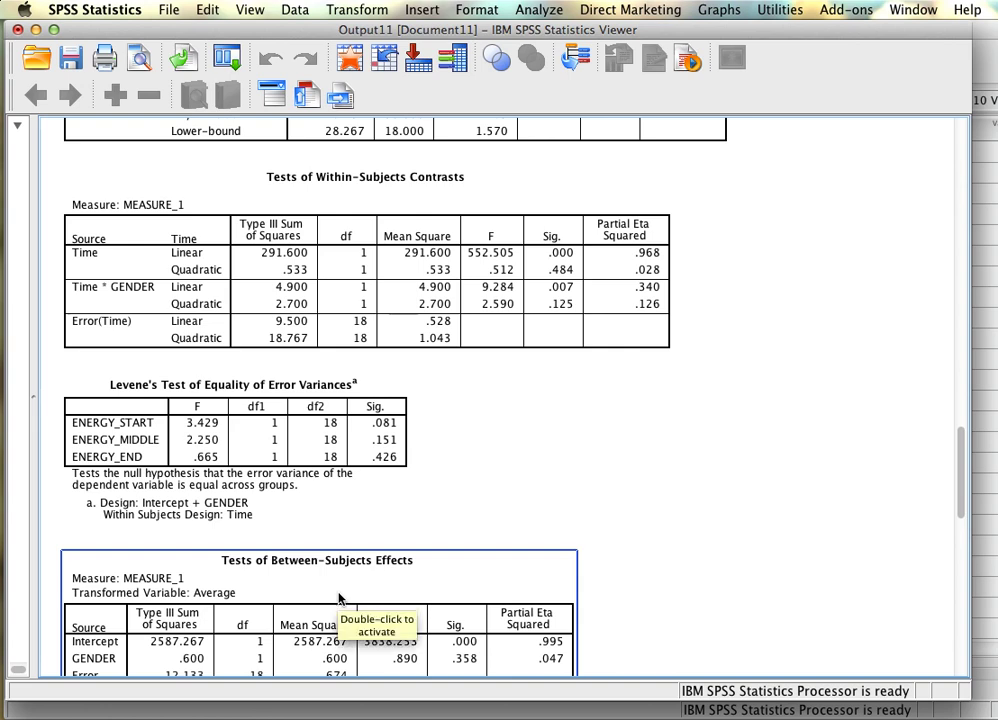
left_click(385, 432)
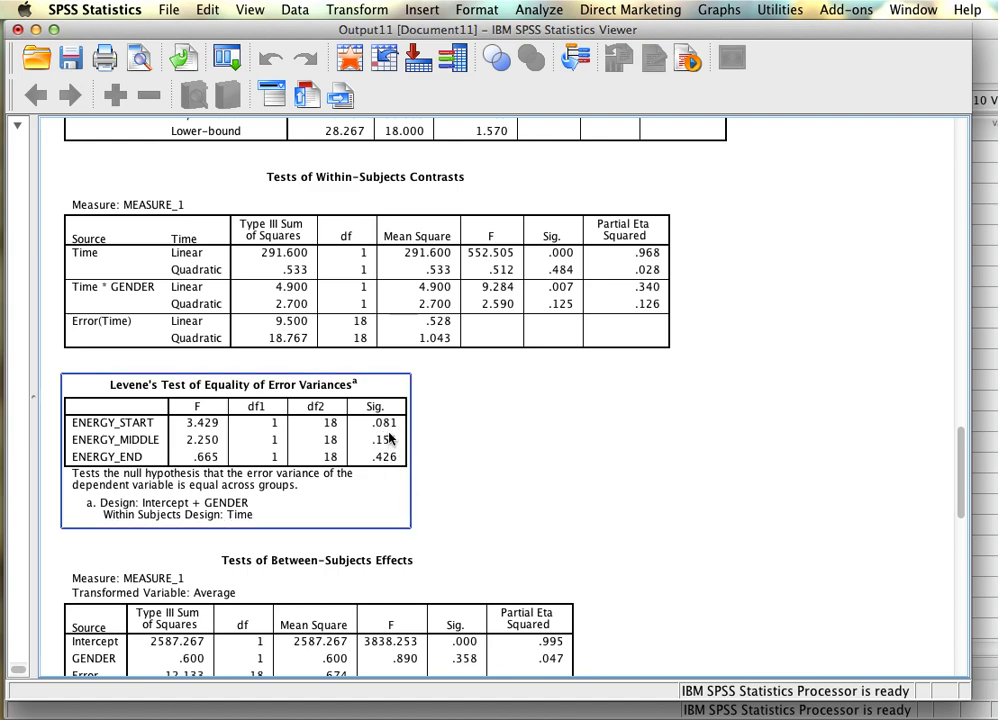
Step: Interpret the Time and Time * GENDER rows of Tests of Within-Subjects Effects in light of Mauchly's test
scroll(395, 475, "up", 10)
left_click(400, 470)
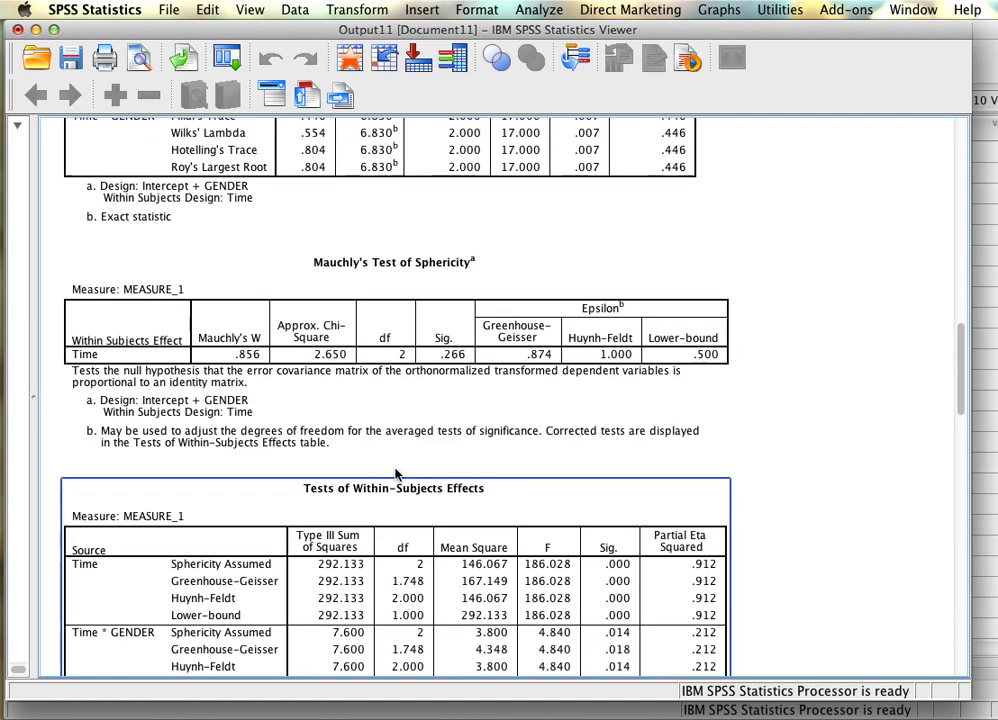
scroll(402, 462, "down", 2)
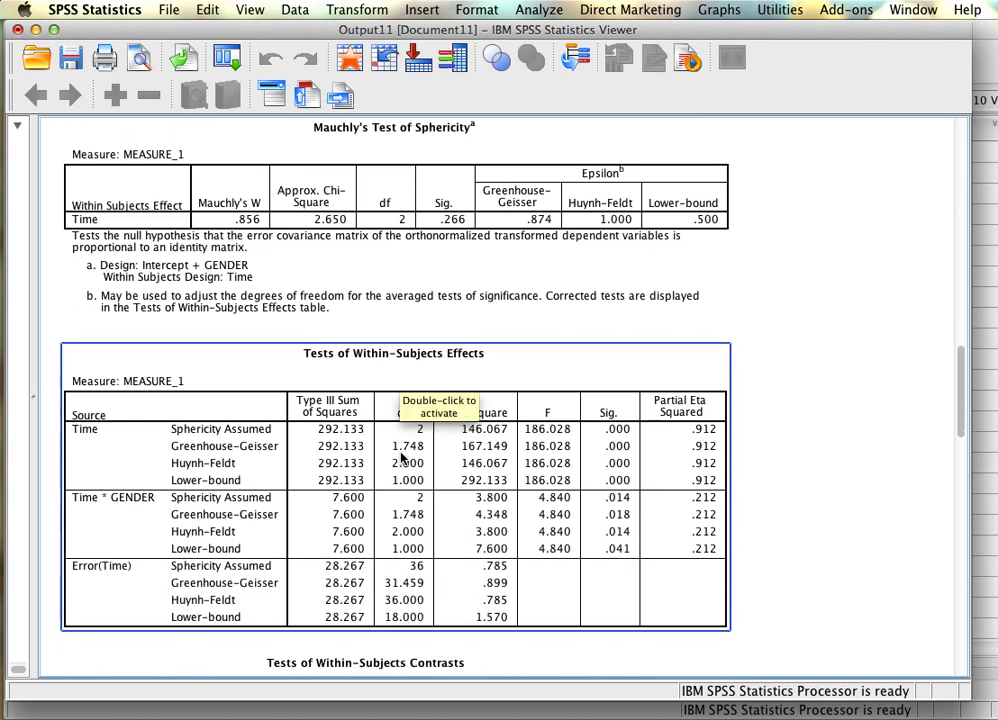
left_click(430, 310)
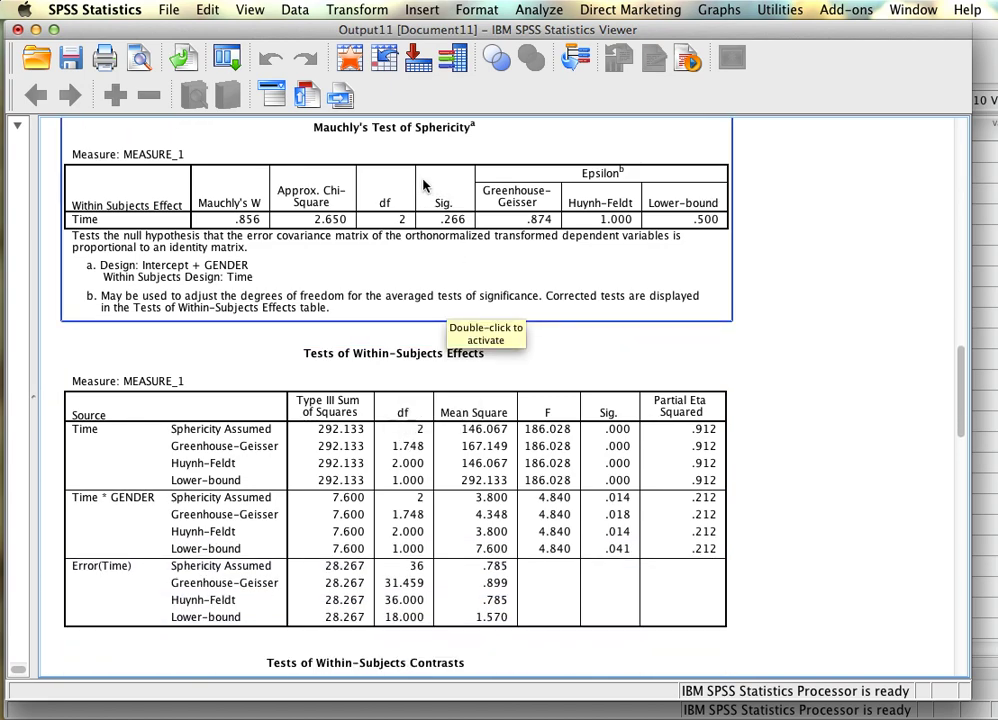
scroll(450, 300, "down", 1)
left_click(464, 335)
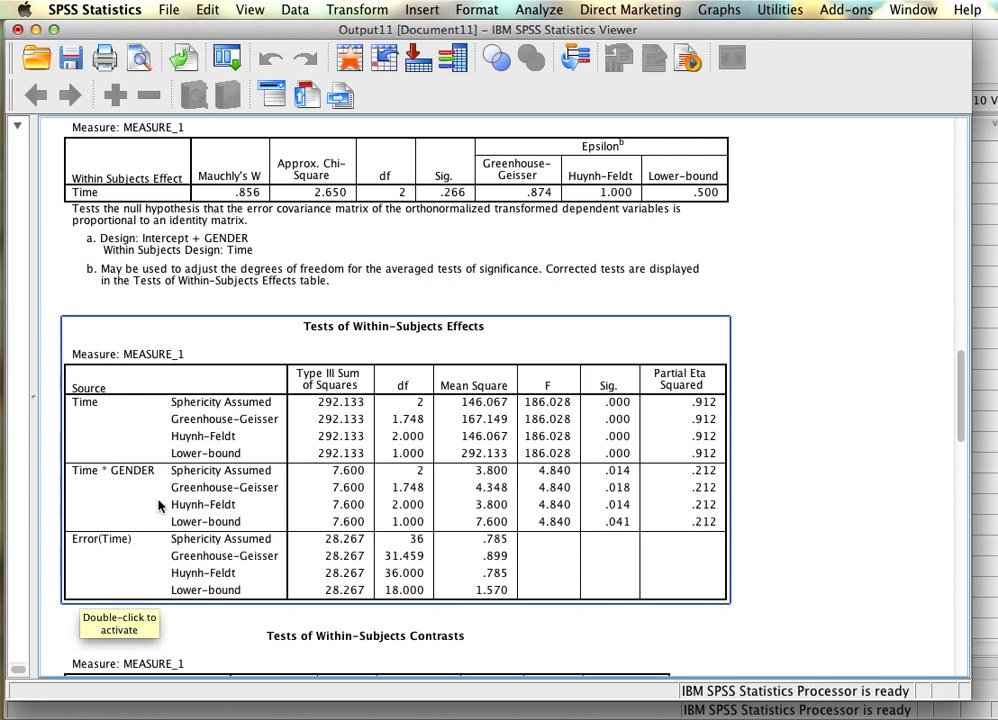
left_click(820, 502)
Step: Examine the GENDER effect in Tests of Between-Subjects Effects and compare it with the Time * GENDER within-subjects effect
scroll(906, 502, "down", 3)
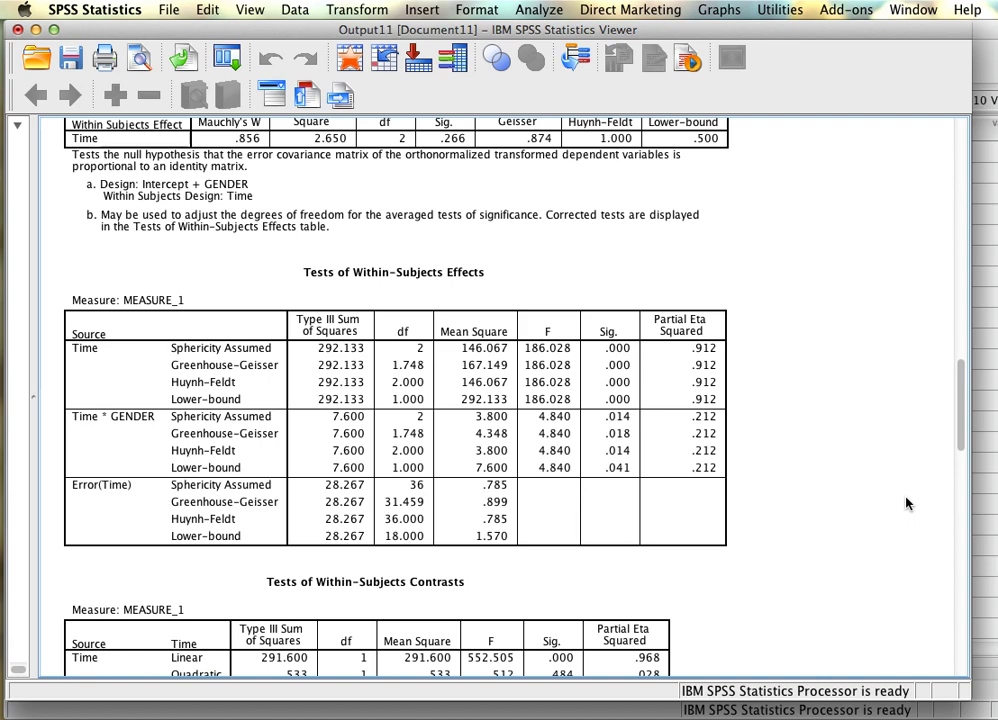
scroll(906, 502, "down", 7)
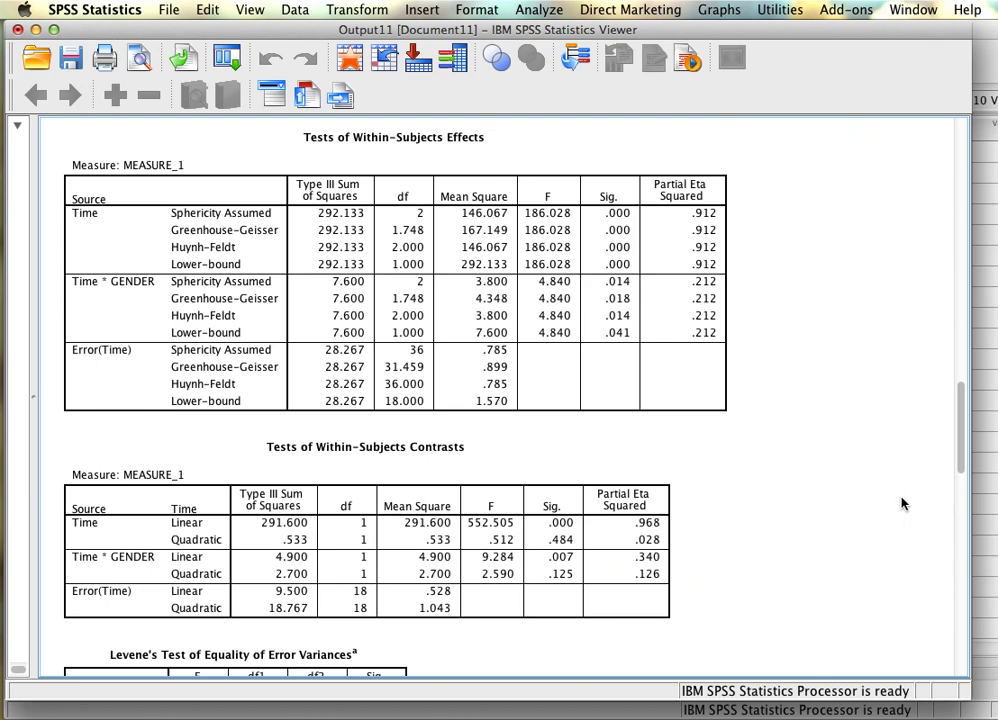
left_click(448, 500)
scroll(336, 553, "down", 1)
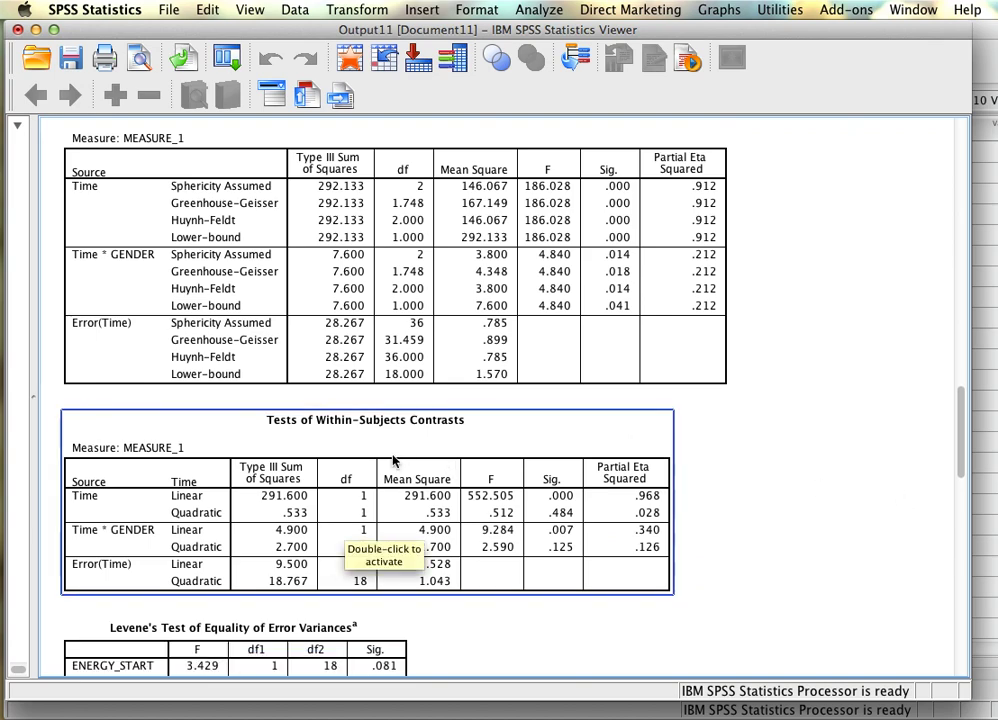
scroll(388, 455, "down", 8)
left_click(296, 458)
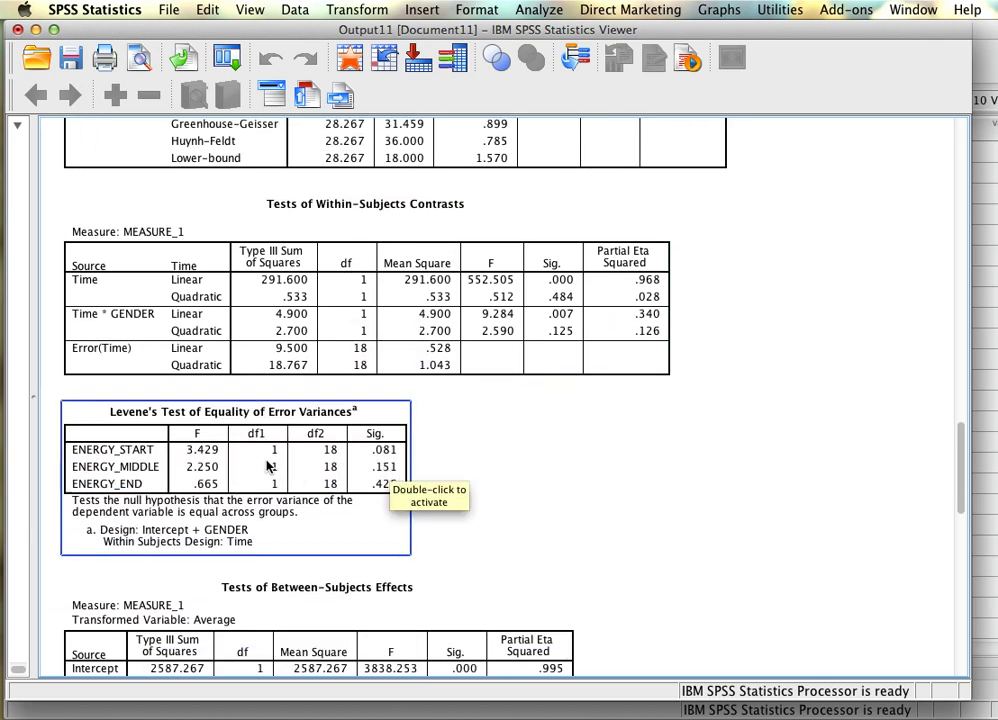
scroll(210, 452, "down", 4)
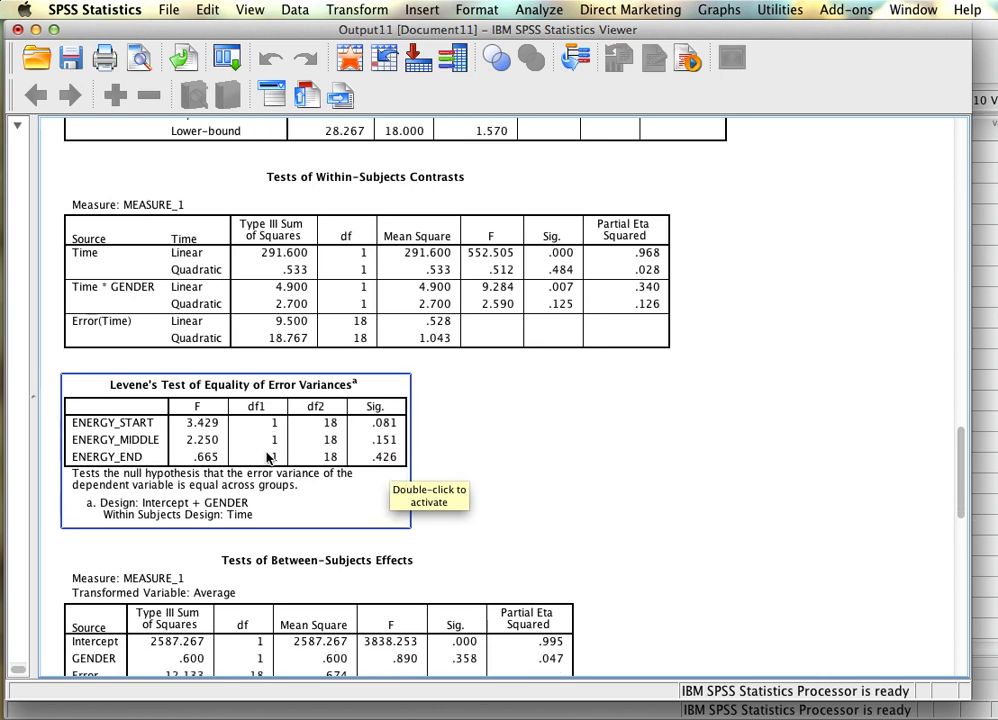
scroll(275, 424, "down", 1)
left_click(265, 455)
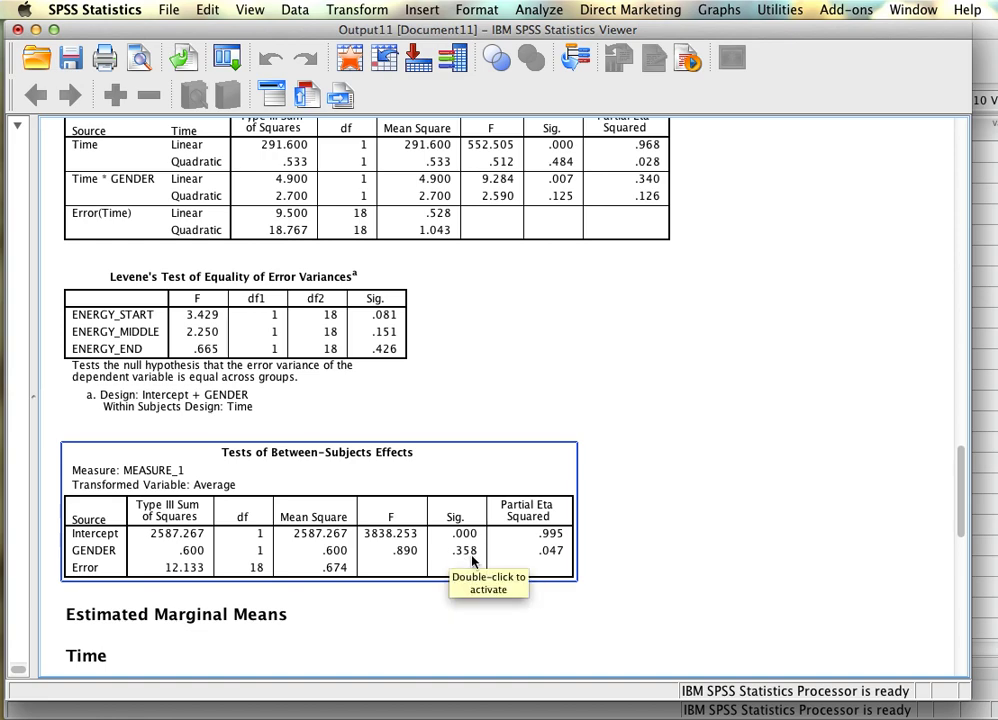
scroll(507, 447, "up", 10)
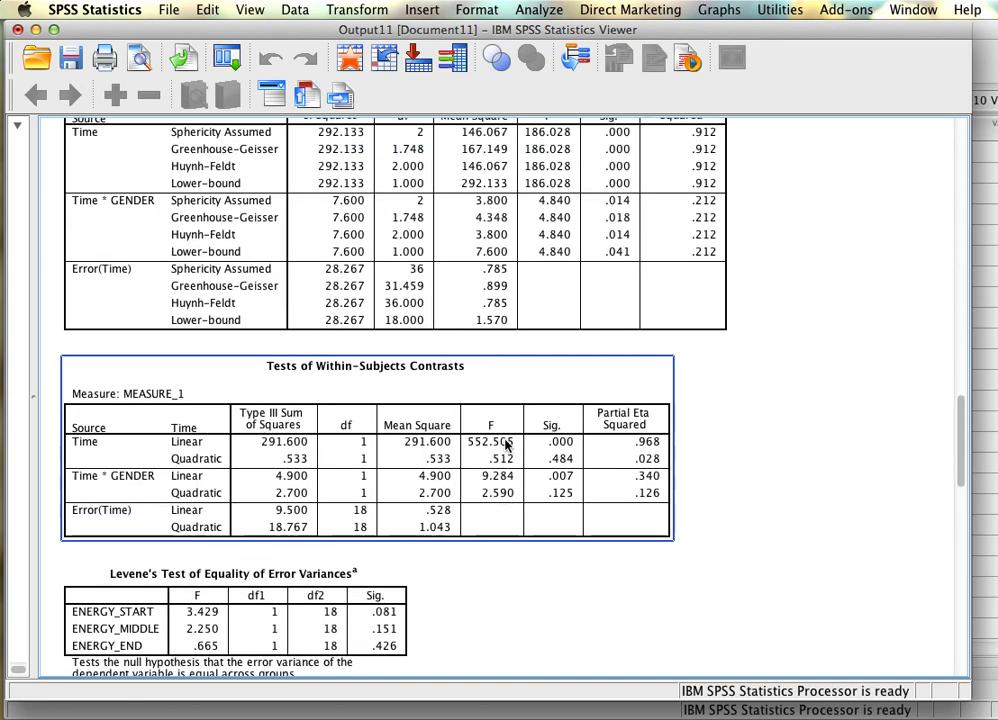
scroll(507, 447, "down", 5)
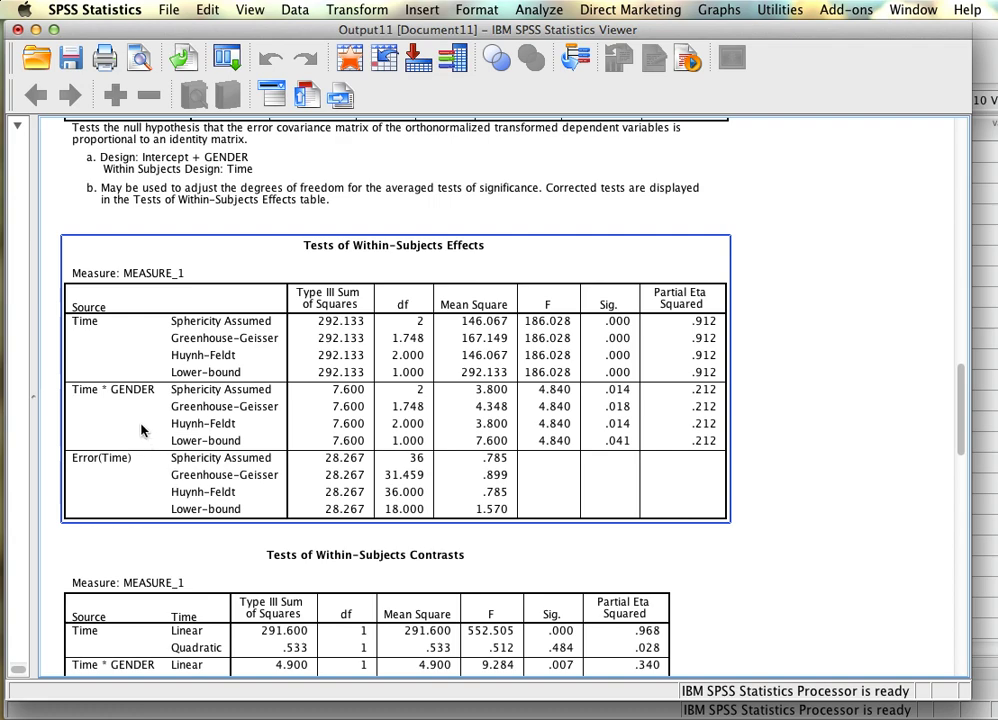
Step: Review the Estimated Marginal Means for Time, including the Estimates and the Bonferroni-adjusted Pairwise Comparisons
scroll(108, 424, "down", 15)
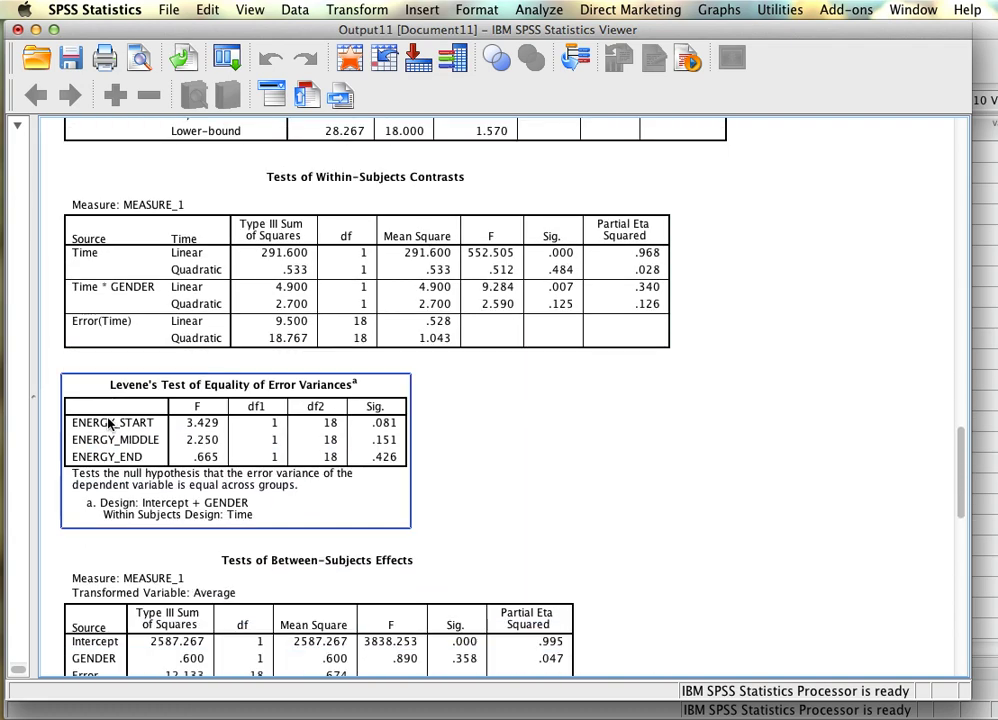
left_click(106, 420)
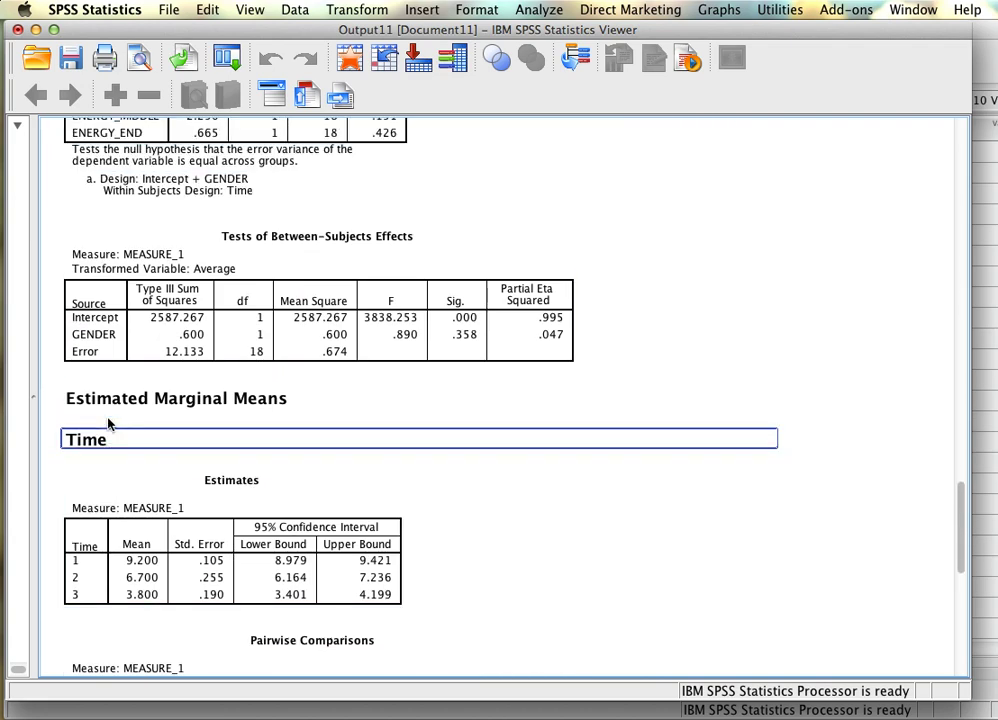
scroll(305, 443, "down", 3)
left_click(305, 443)
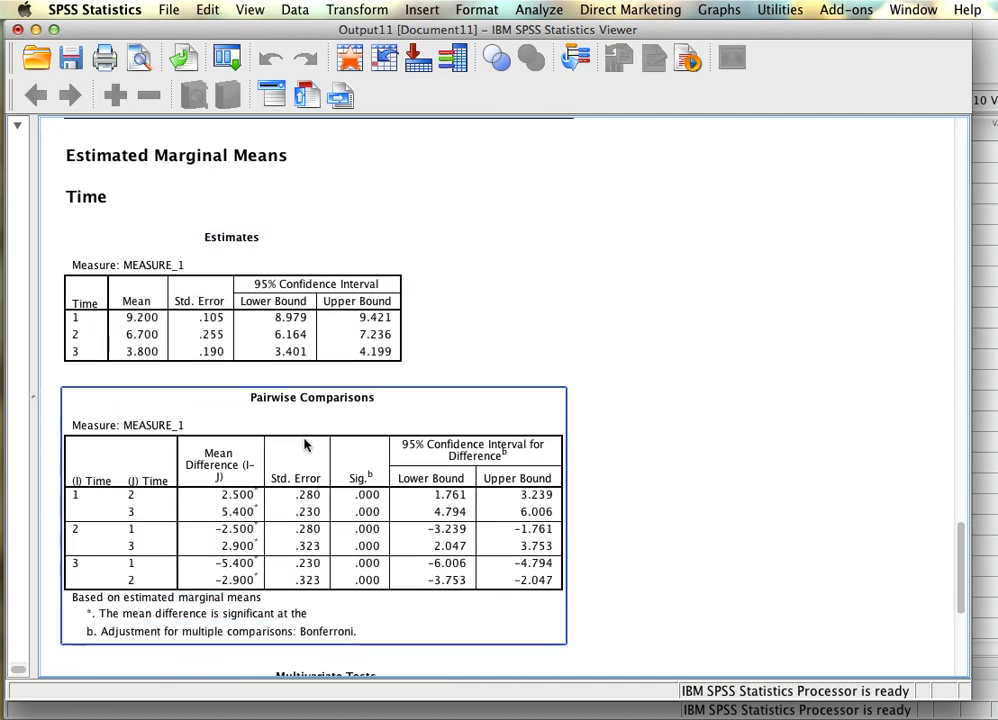
left_click(208, 320)
left_click(229, 526)
scroll(234, 519, "down", 3)
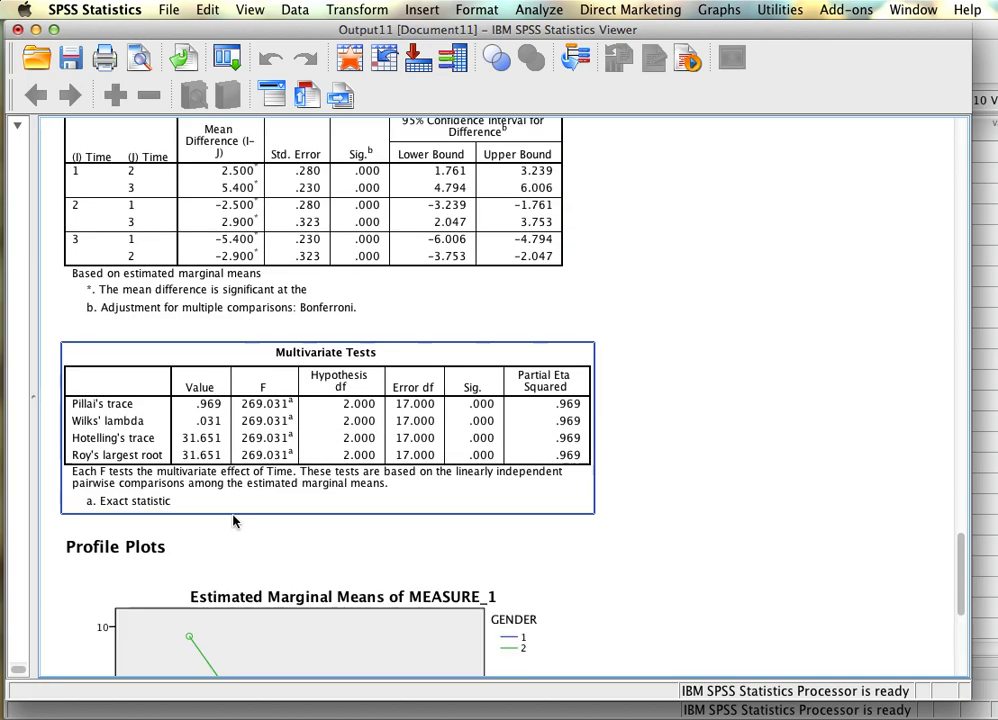
scroll(234, 519, "up", 2)
left_click(228, 355)
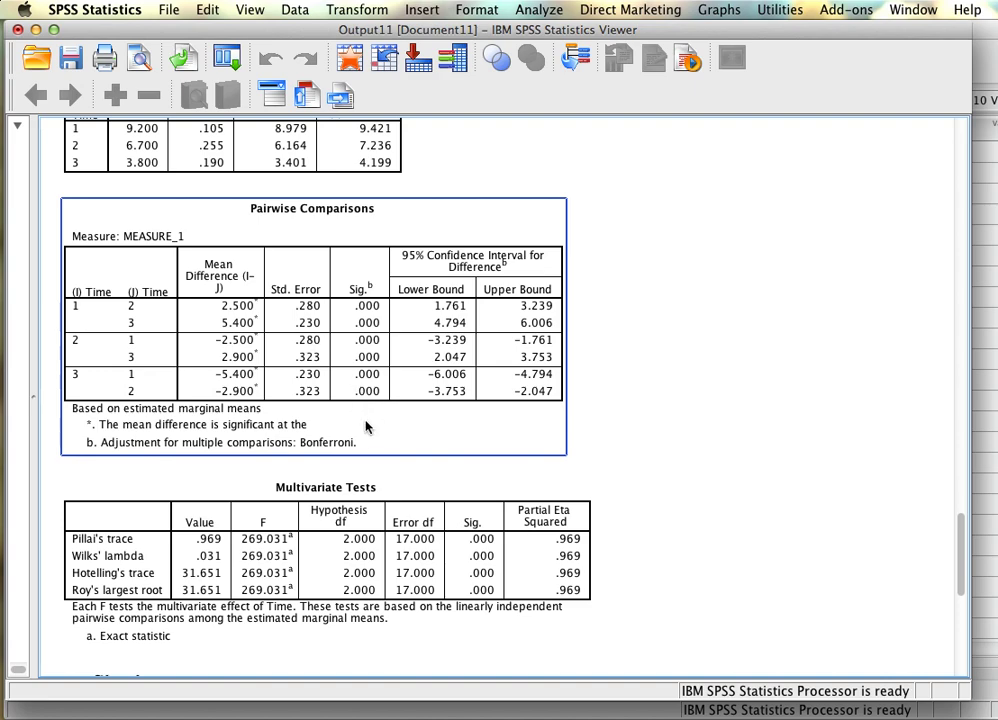
scroll(313, 322, "down", 5)
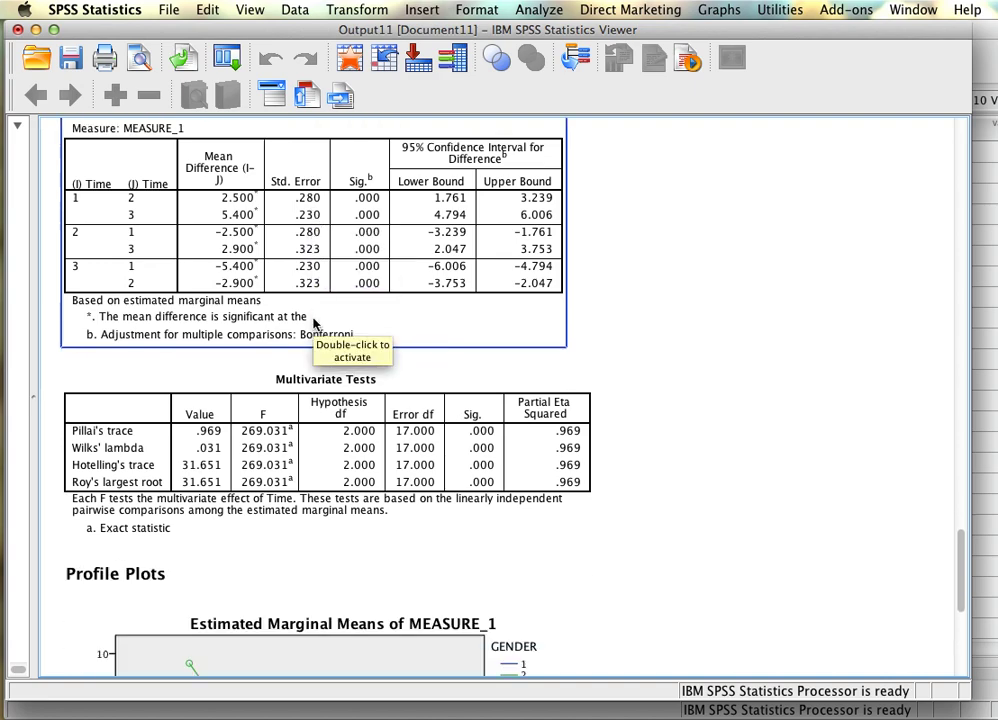
left_click(333, 236)
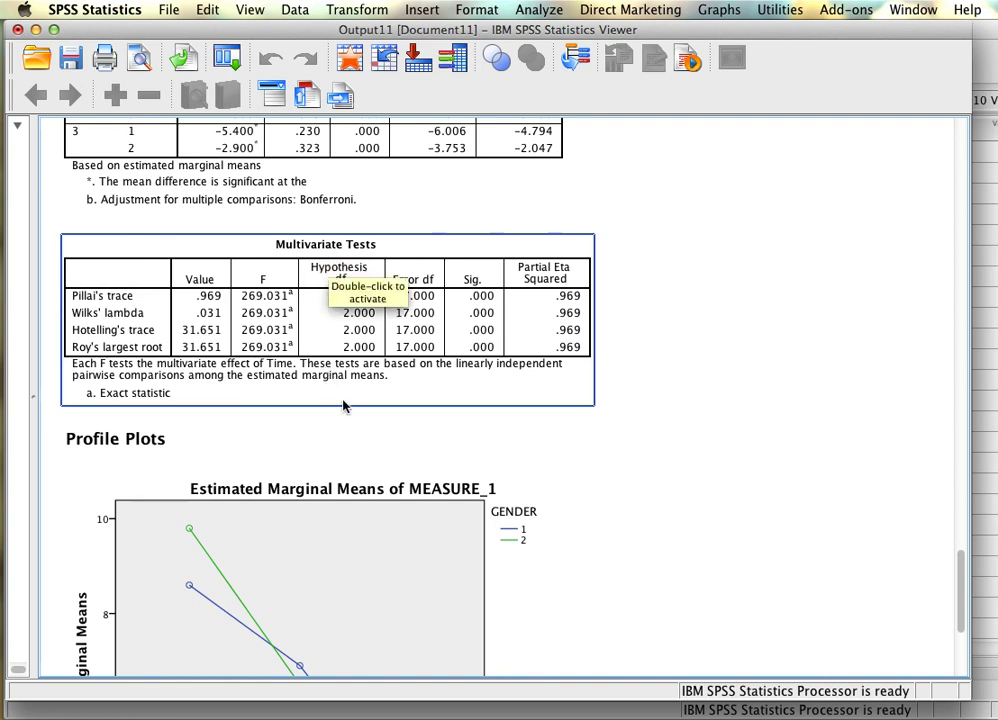
Step: Examine the profile plot of estimated marginal means across Time with separate lines for GENDER
left_click(505, 478)
scroll(546, 485, "down", 5)
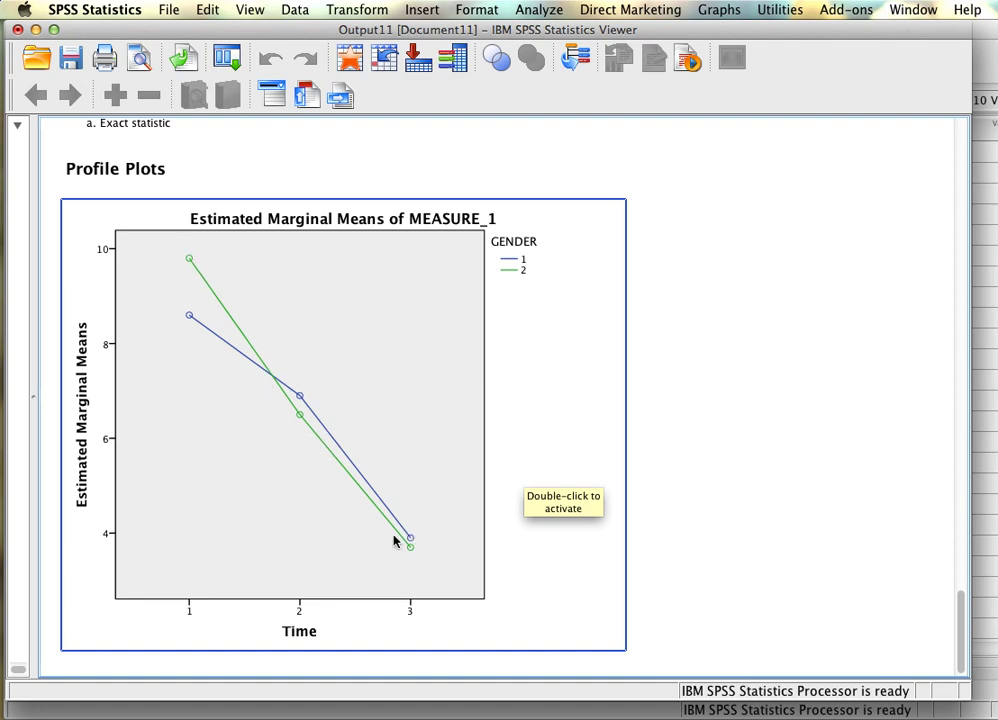
left_click(812, 473)
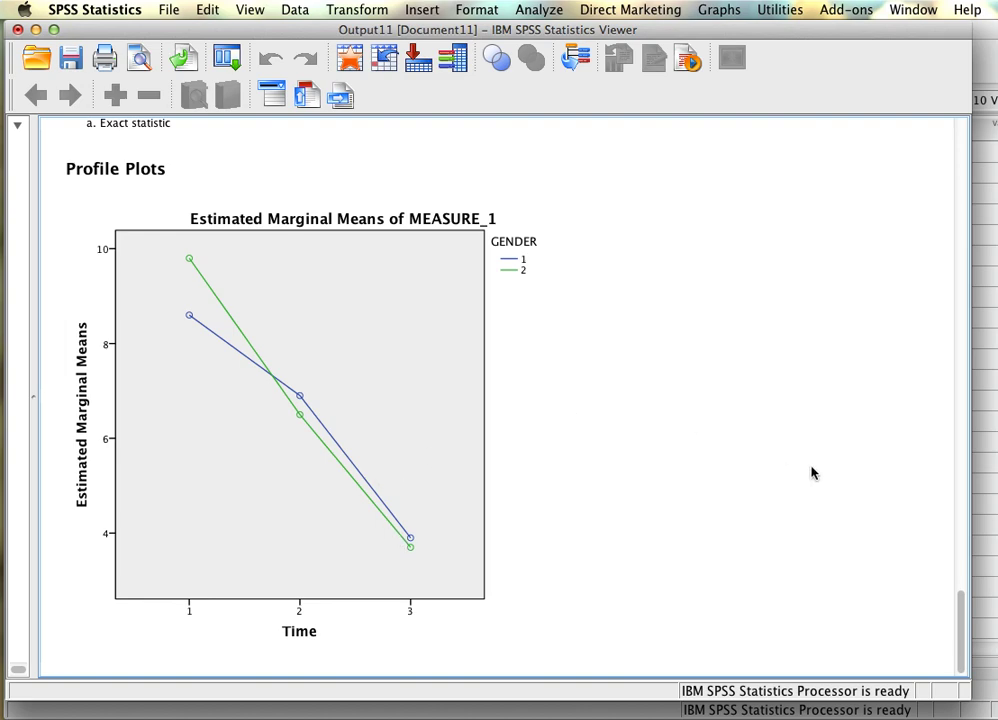
left_click(254, 361)
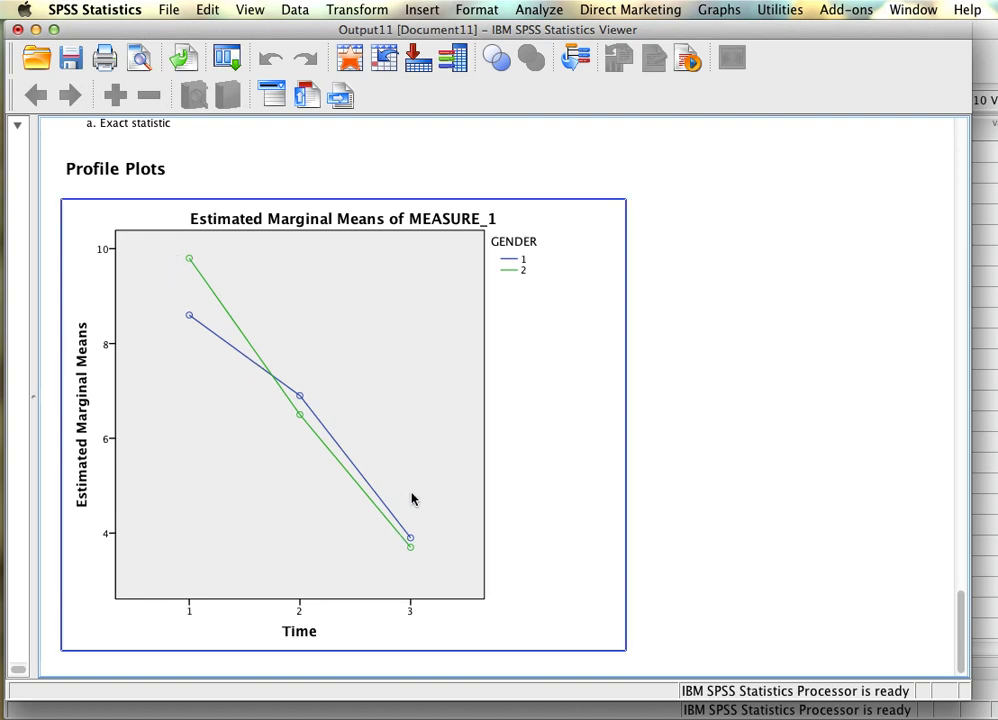
left_click(848, 428)
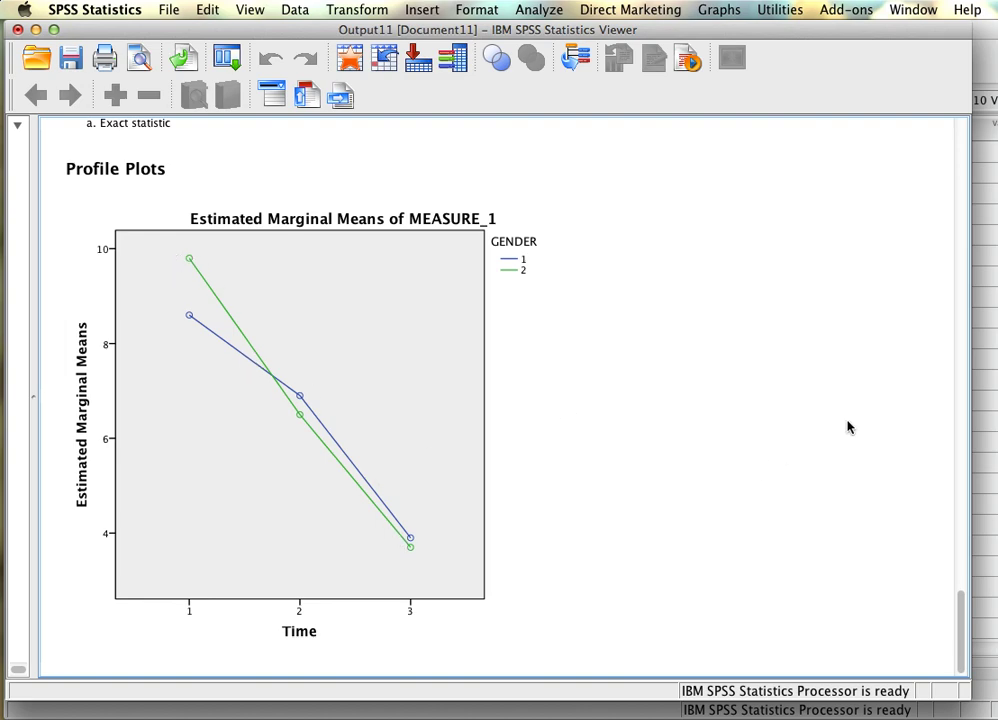
Step: Close the Output11 viewer without saving its contents
left_click(17, 30)
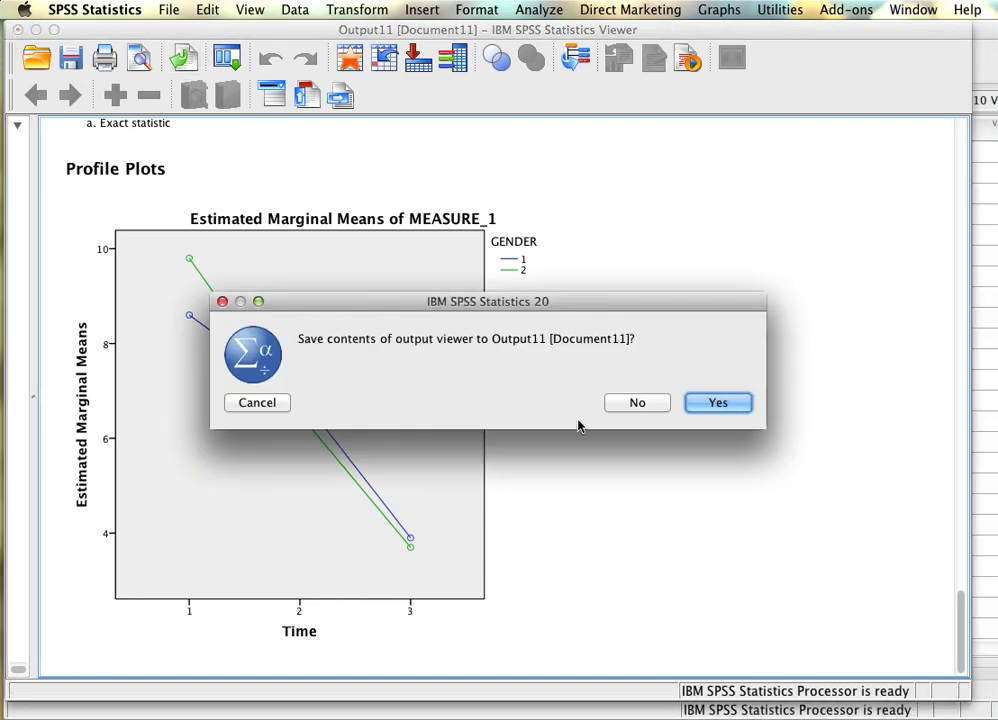
left_click(634, 405)
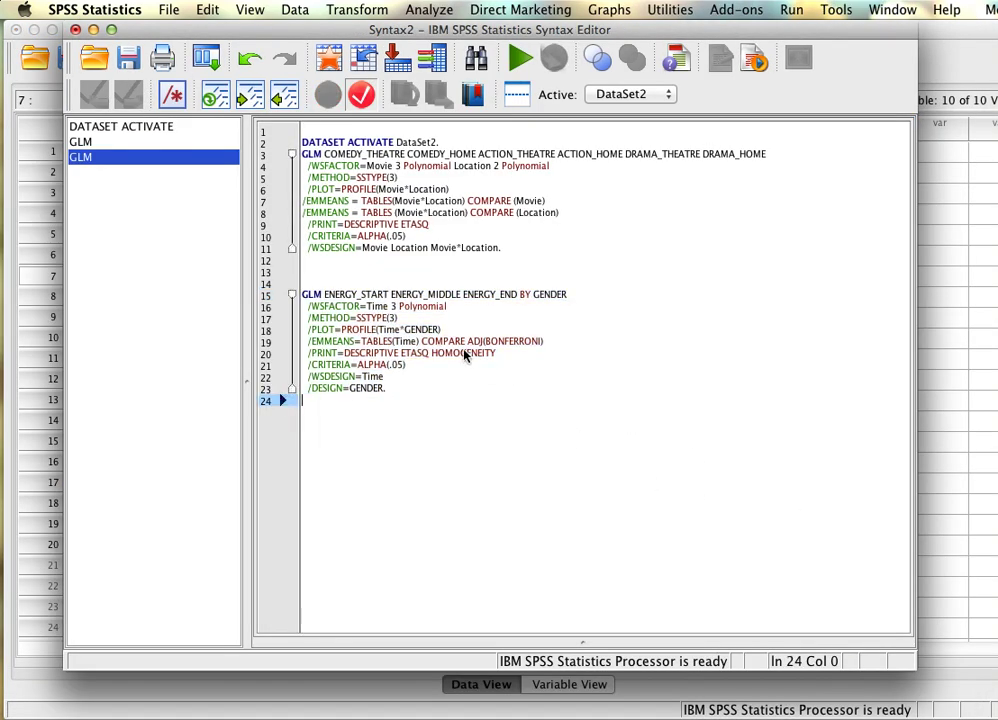
type("/EMMEANS = TABLES(Variable1*Variable2) COMPARE (Variable1) /EMMEANS = TABLES (Variable1*Variable2) COMPARE (Variable2)")
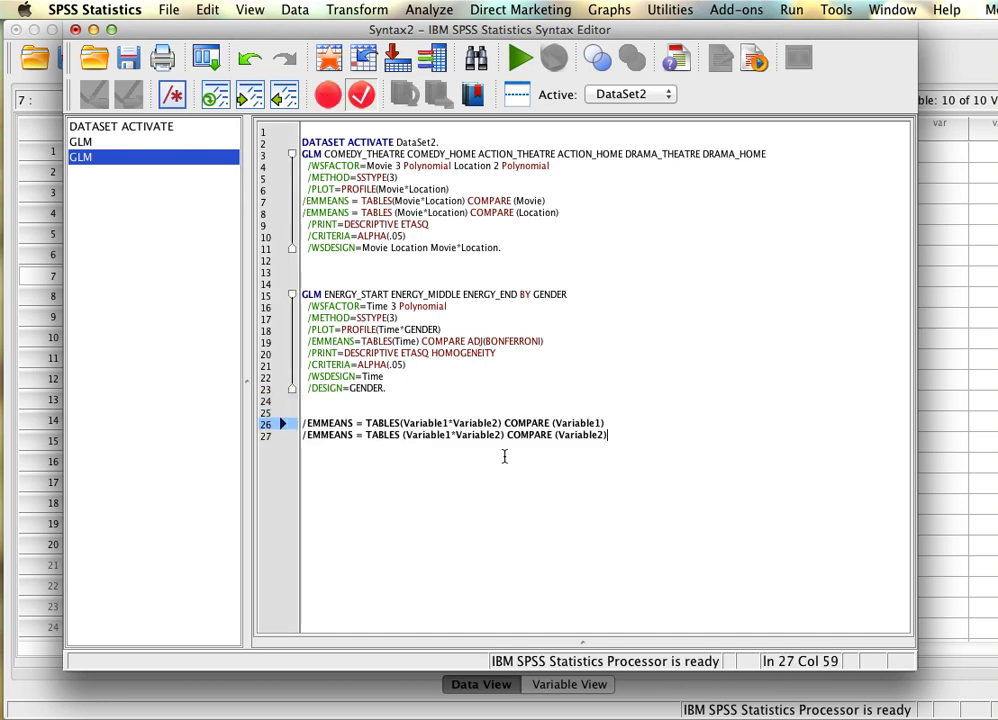
key("super+z")
key("super+z")
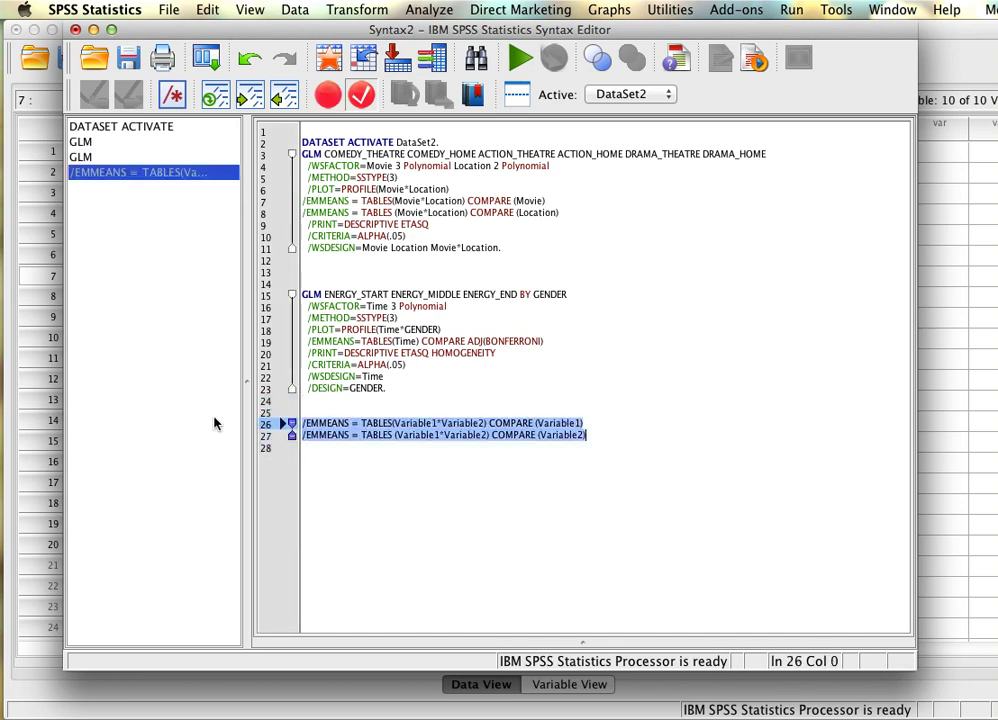
Step: Replace the energy GLM's /EMMEANS line with two template lines, TABLES(Variable1*Variable2) COMPARE (Variable1) and TABLES (Variable1*Variable2) COMPARE (Variable2)
left_click(80, 157)
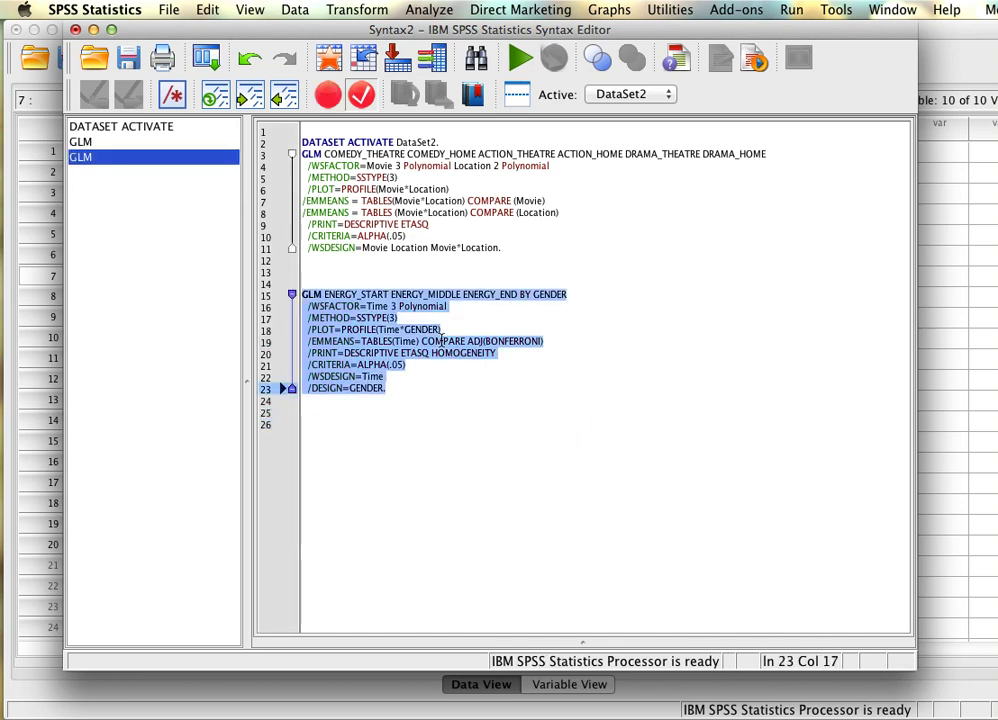
left_click_drag(495, 352, 322, 344)
left_click(352, 343)
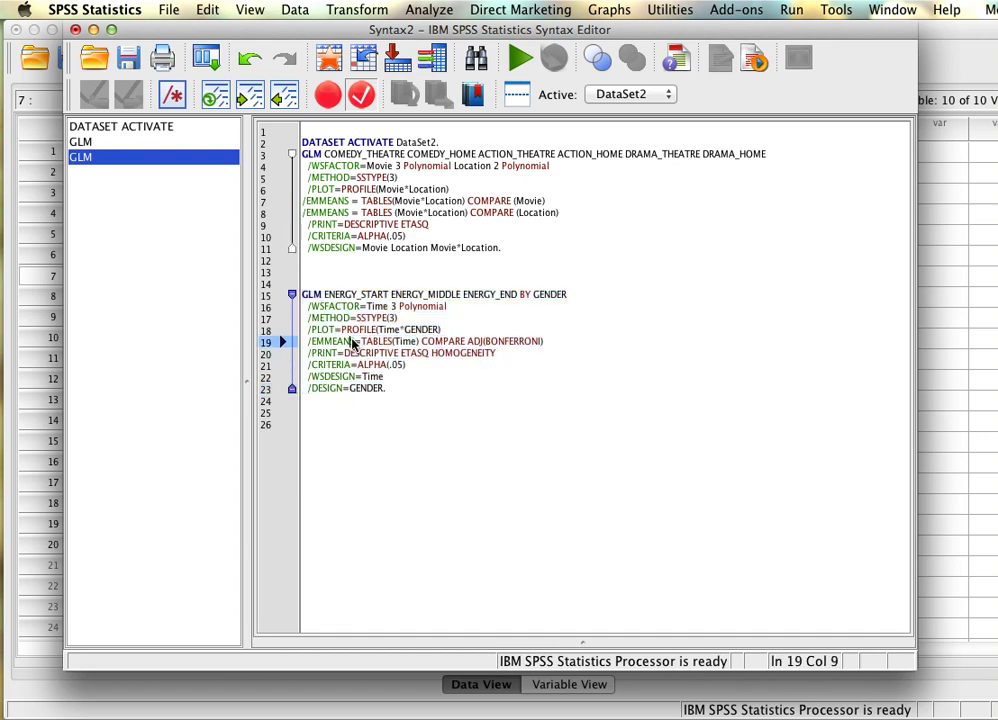
left_click_drag(546, 341, 304, 341)
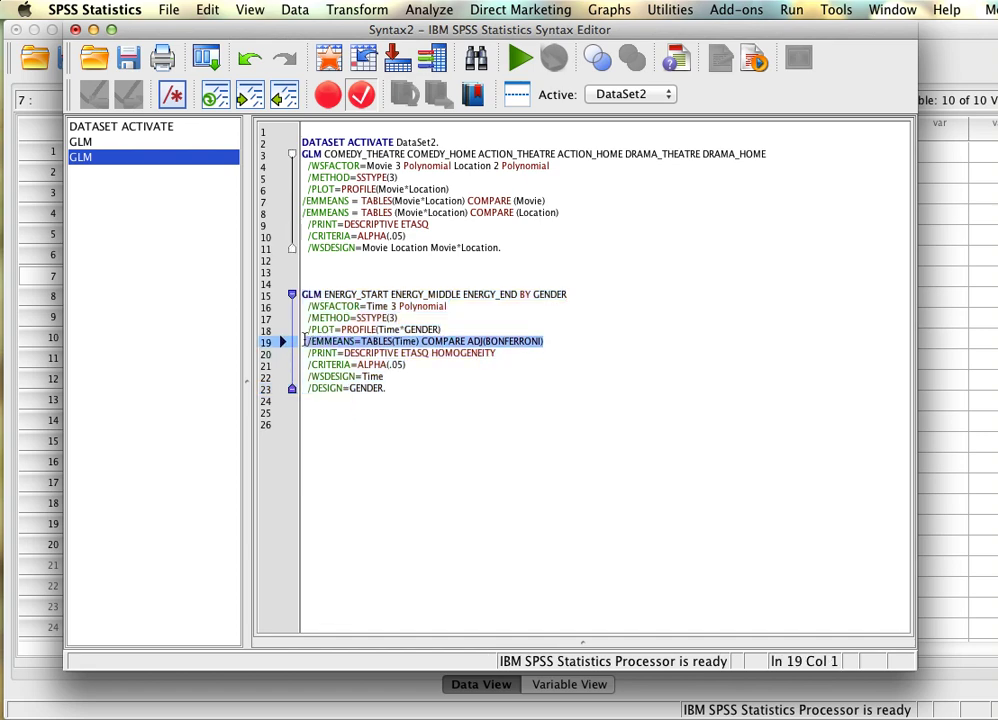
type("/EMMEANS = TABLES(Variable1*Variable2) COMPARE (Variable1) /EMMEANS = TABLES (Variable1*Variable2) COMPARE (Variable2)")
key("BackSpace")
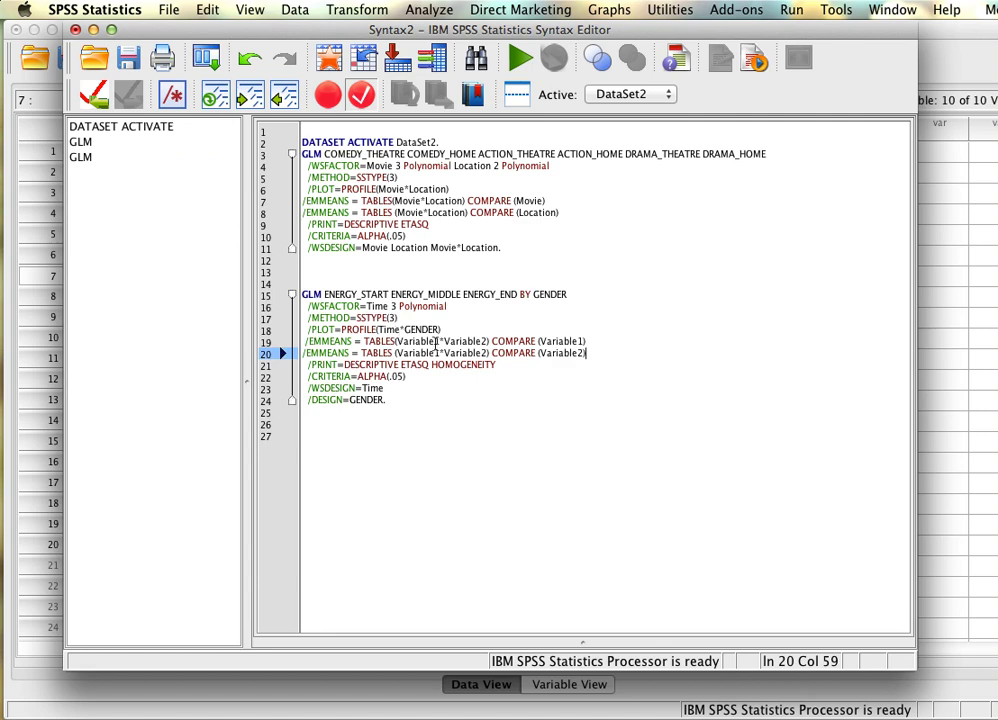
Step: Replace Variable1*Variable2 with Time*Gender in the TABLES terms of both energy /EMMEANS lines
double_click(435, 342)
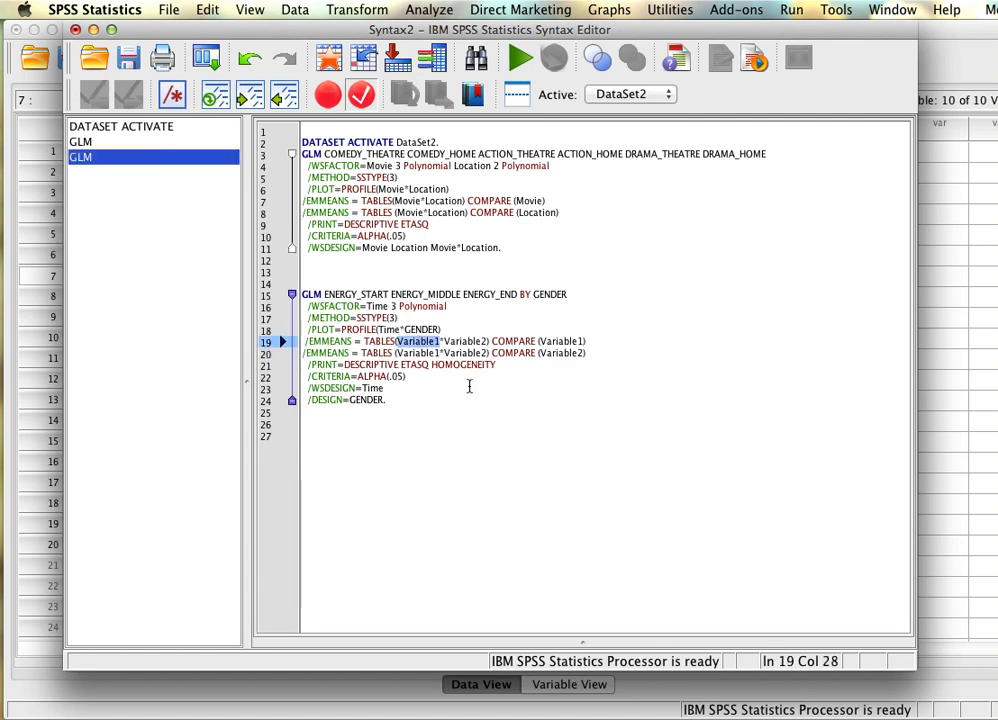
type("Time")
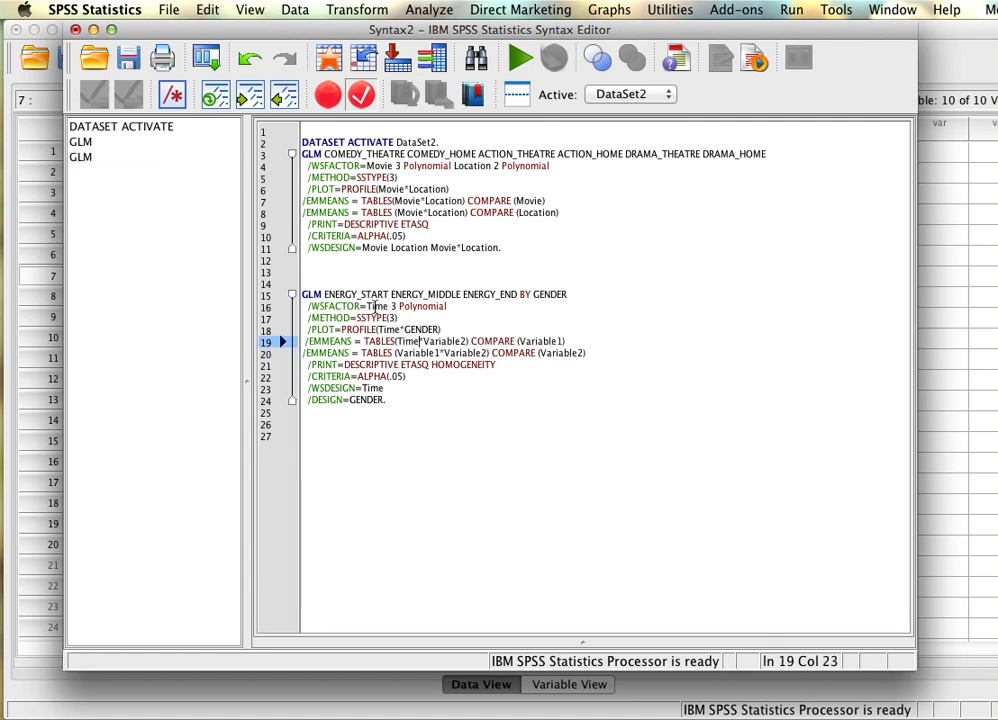
double_click(445, 342)
type("Gender")
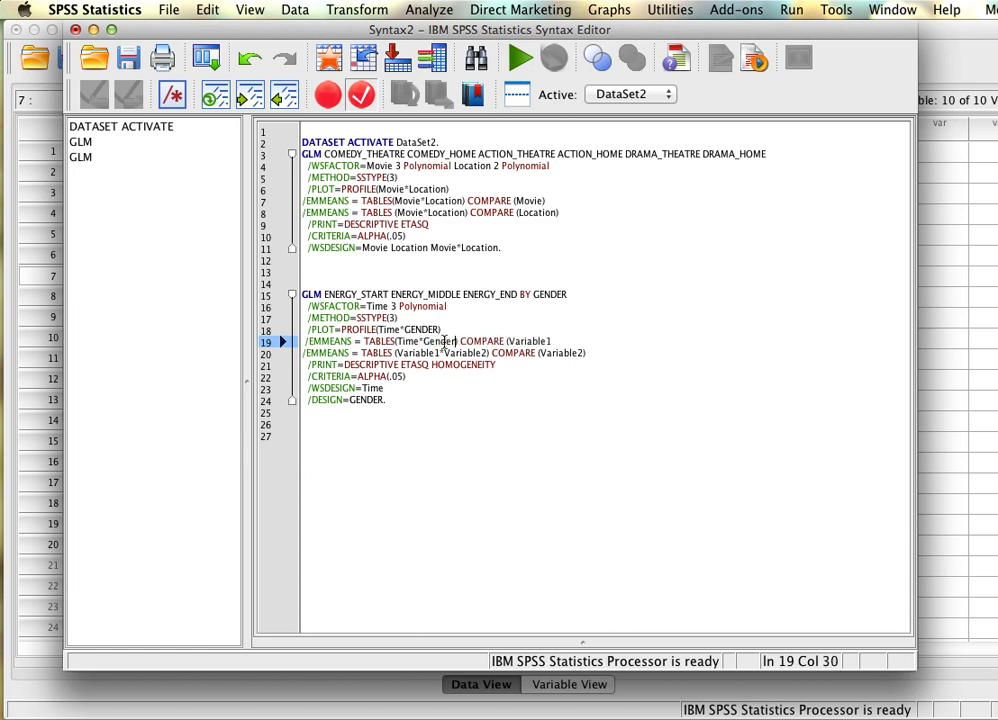
double_click(408, 353)
type("Time")
double_click(435, 353)
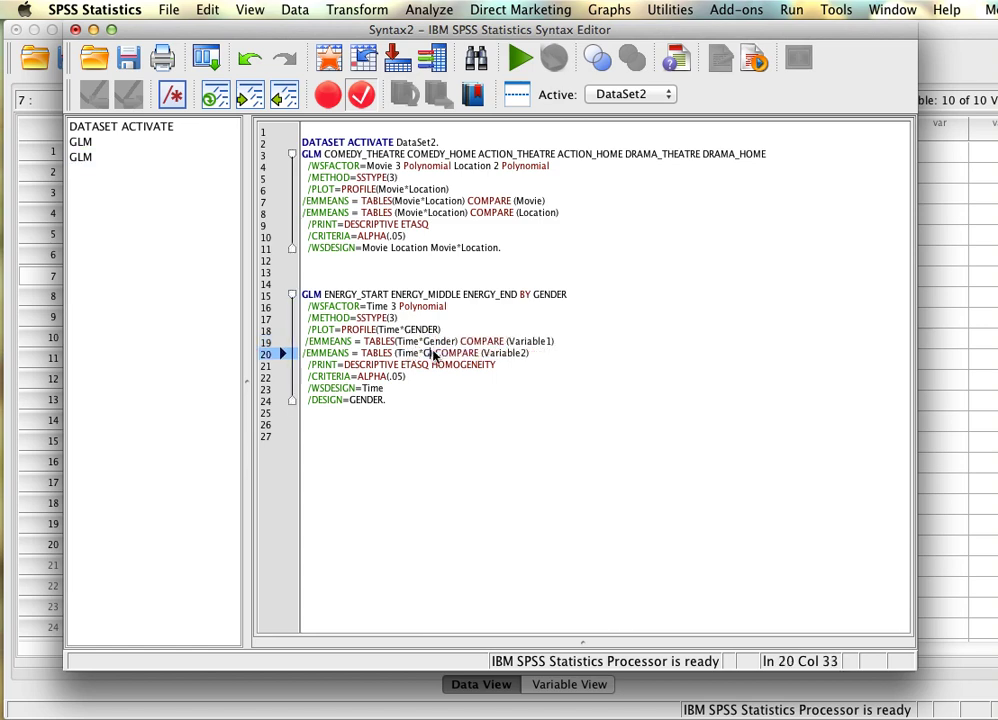
type("Gender")
Step: Set the COMPARE terms of the two energy /EMMEANS lines to Time and Gender respectively
double_click(528, 341)
type("Time")
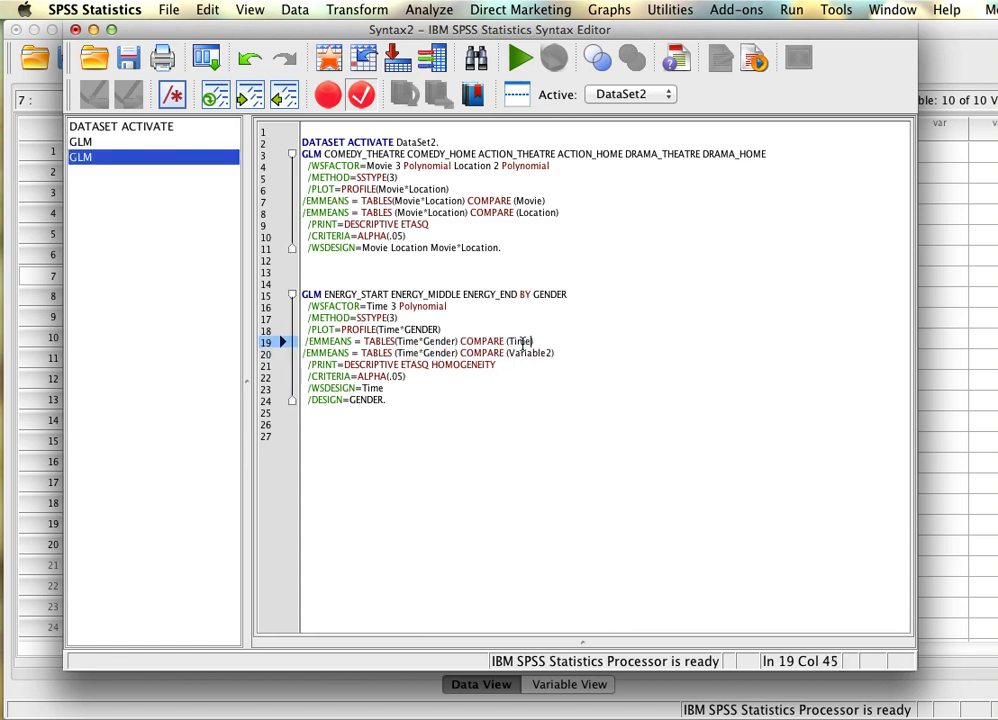
double_click(530, 353)
type("Gender")
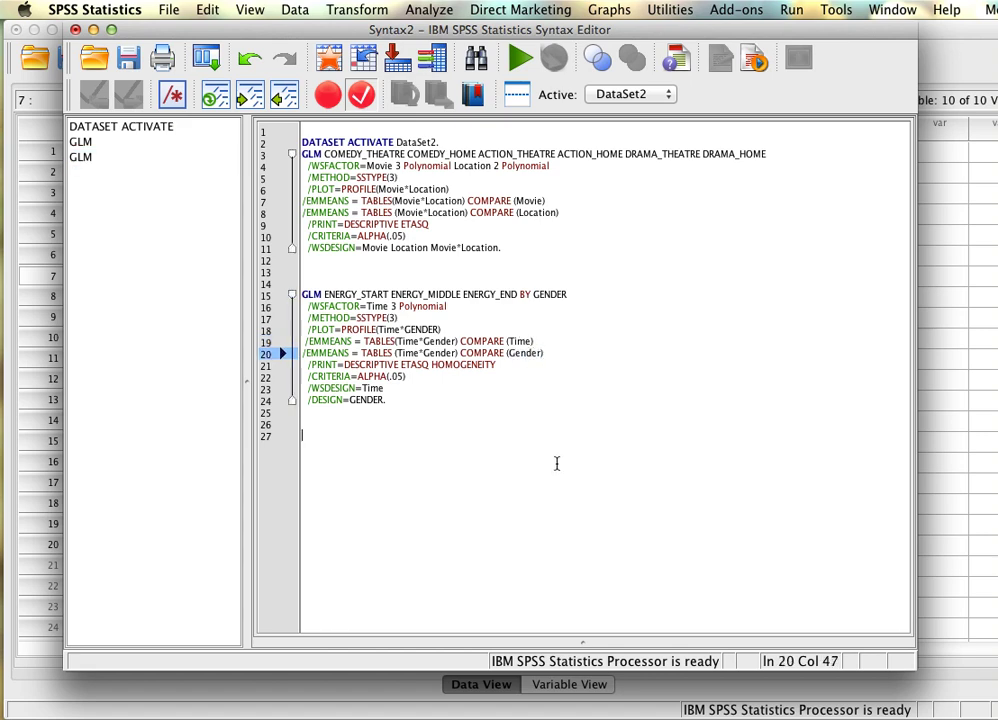
left_click(557, 463)
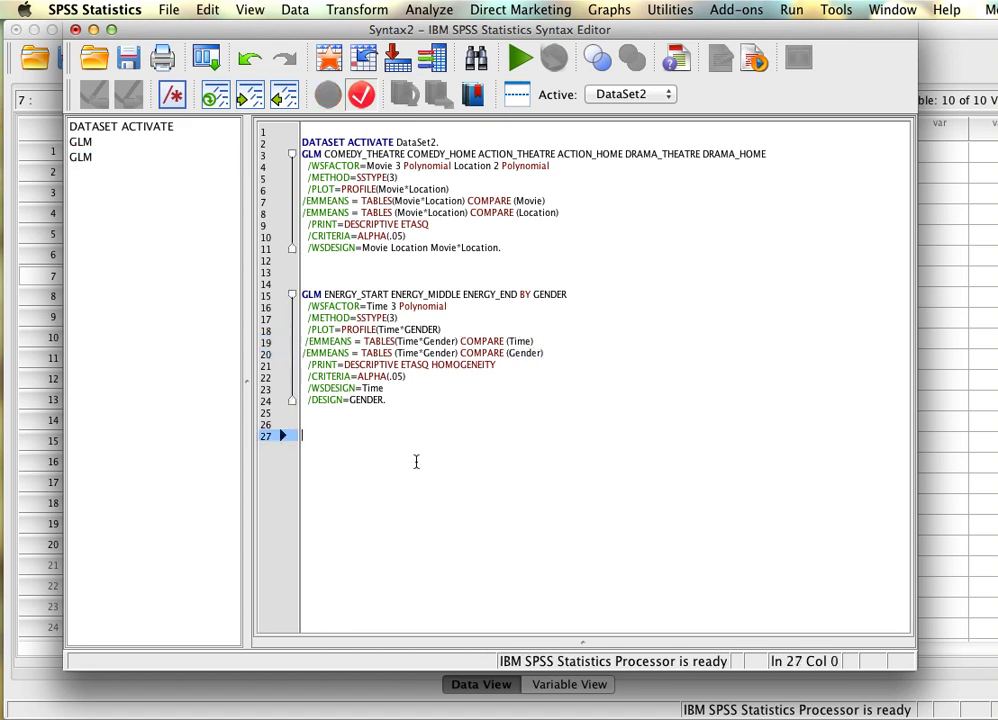
Step: Run only the edited energy GLM command from the syntax
left_click_drag(416, 461, 380, 262)
right_click(380, 330)
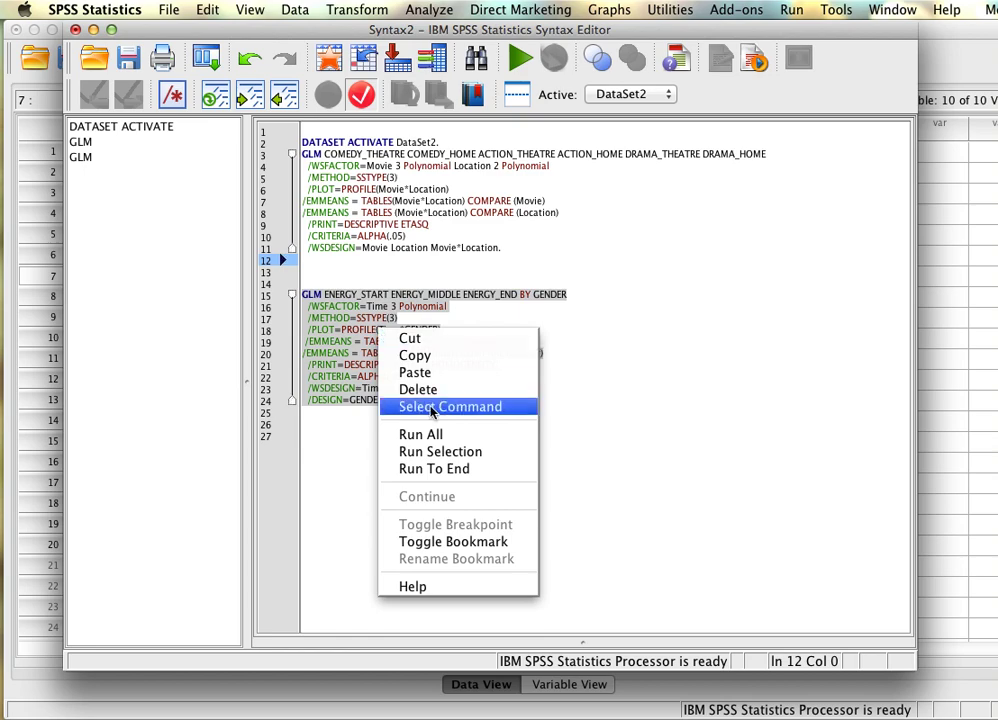
left_click(440, 451)
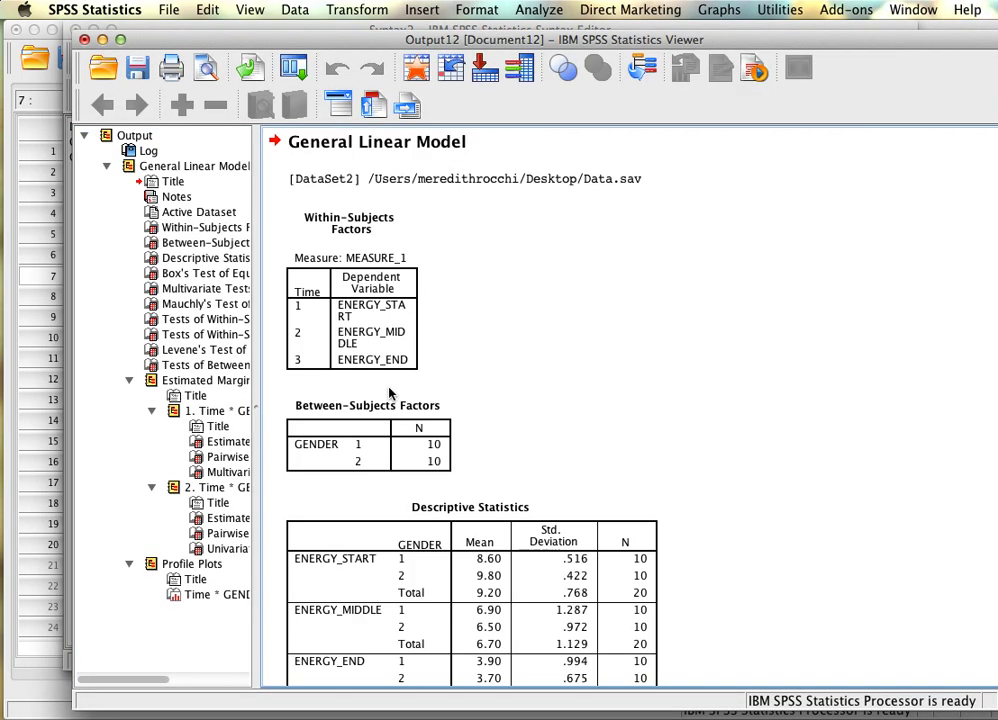
Step: Find the Time * GENDER estimated marginal means in the new output and shrink the outline pane to widen the results
scroll(390, 394, "up", 3)
scroll(390, 394, "down", 15)
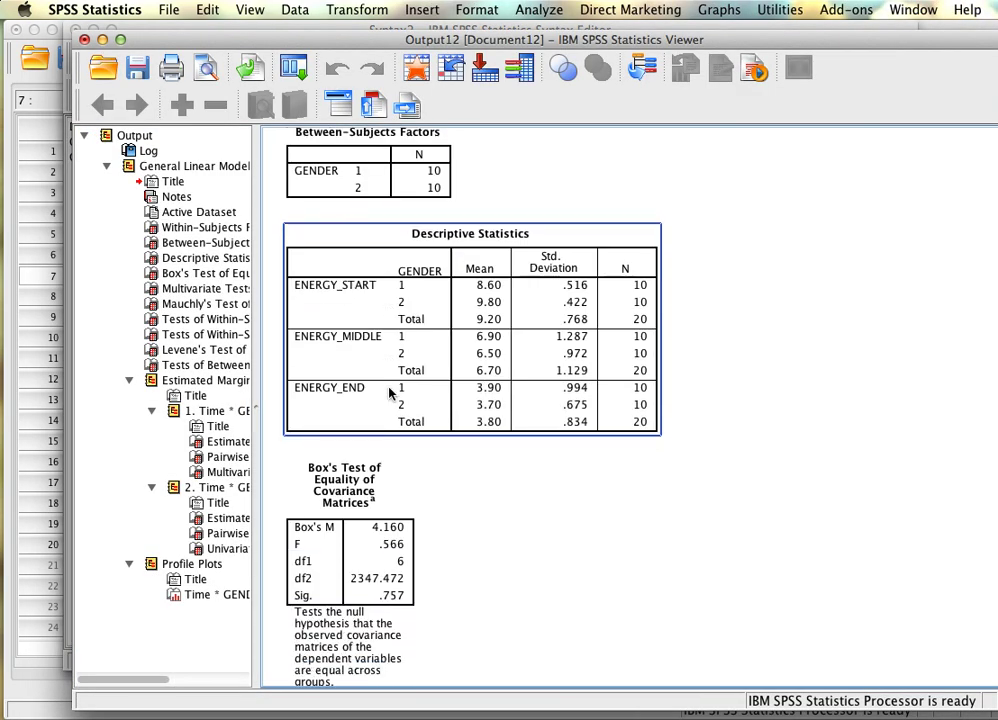
scroll(390, 394, "down", 18)
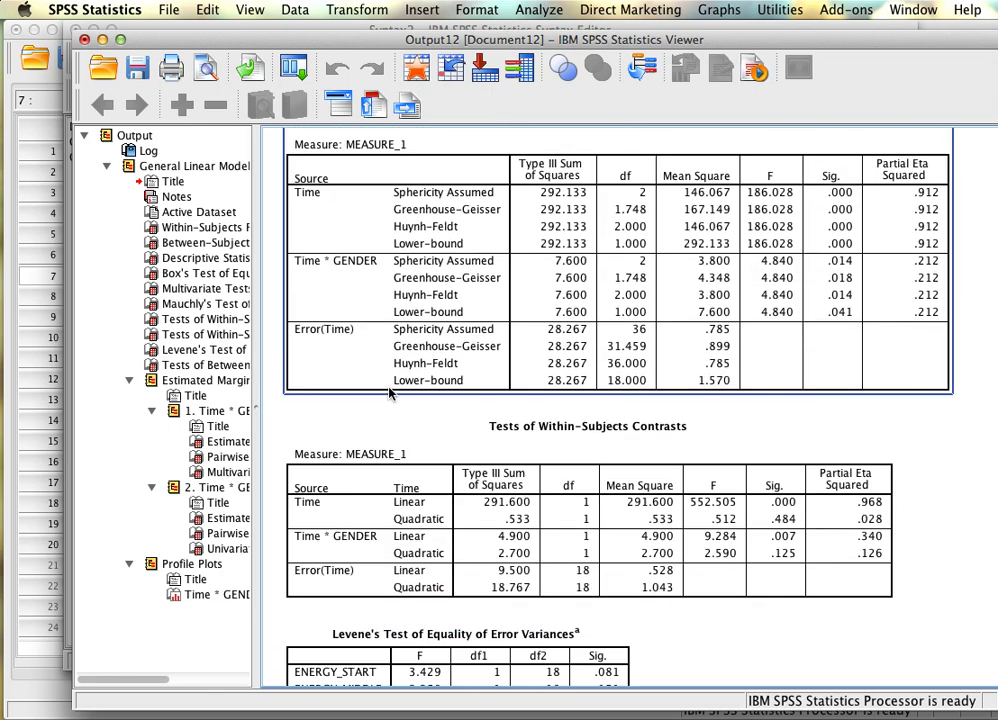
scroll(390, 394, "down", 6)
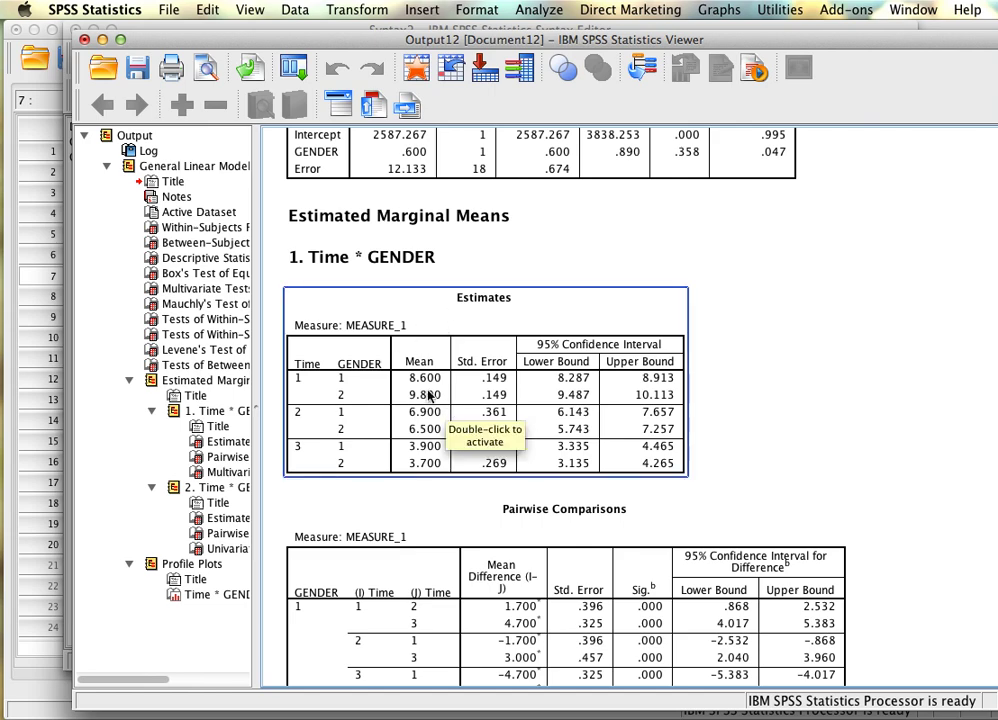
left_click(258, 397)
left_click_drag(258, 397, 94, 397)
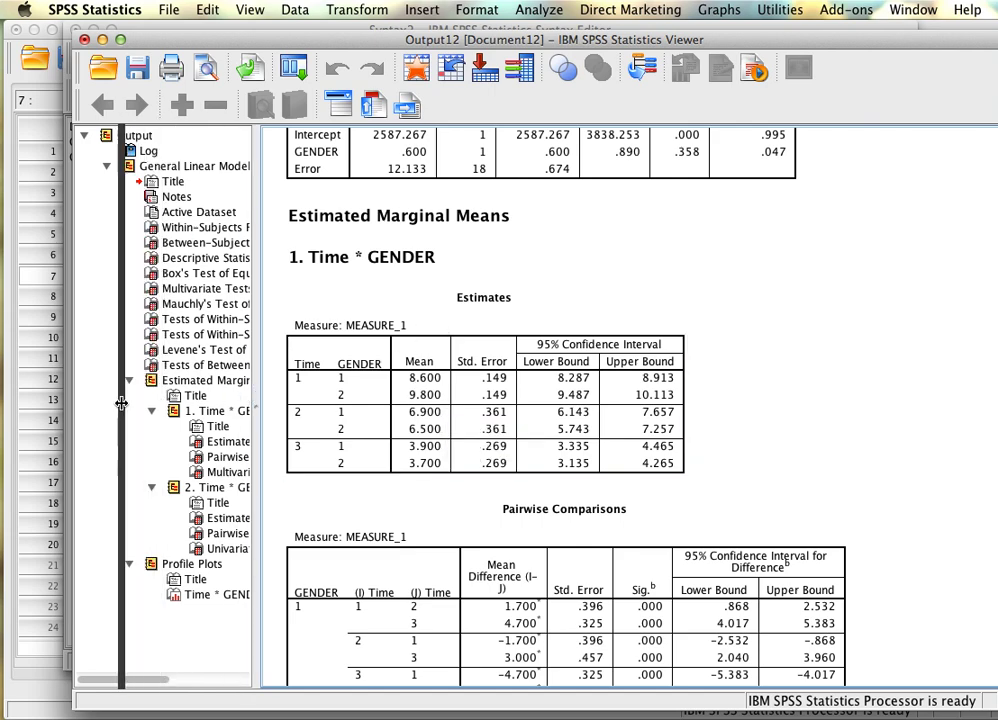
left_click(203, 392)
Step: Examine the first Time * GENDER Estimates and the Pairwise Comparisons of Time within each GENDER
scroll(520, 400, "down", 1)
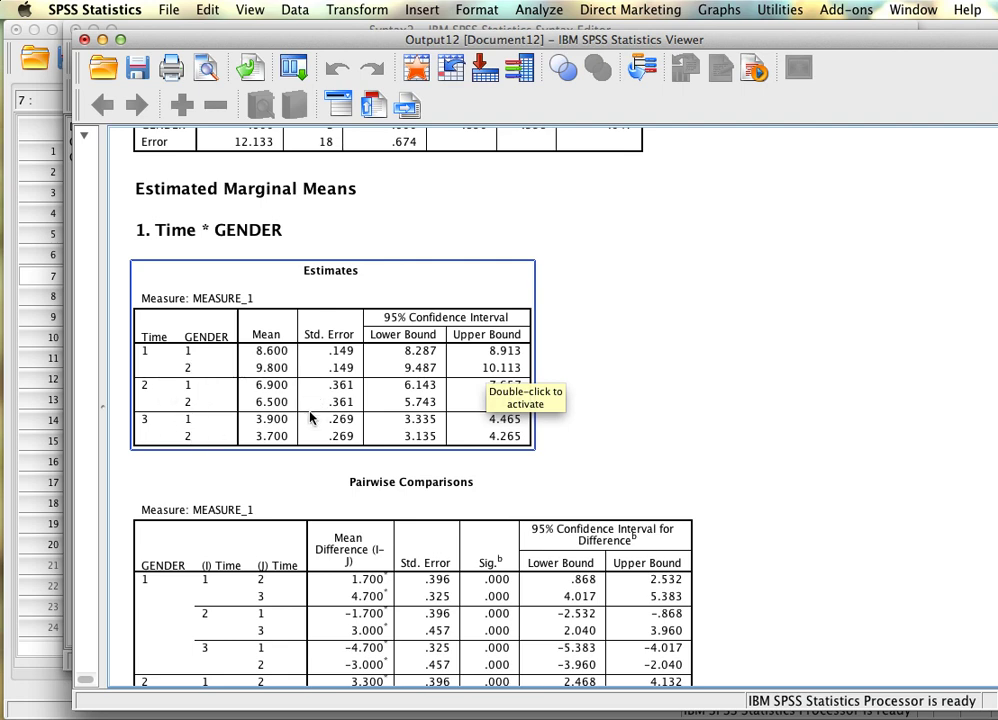
scroll(352, 430, "down", 5)
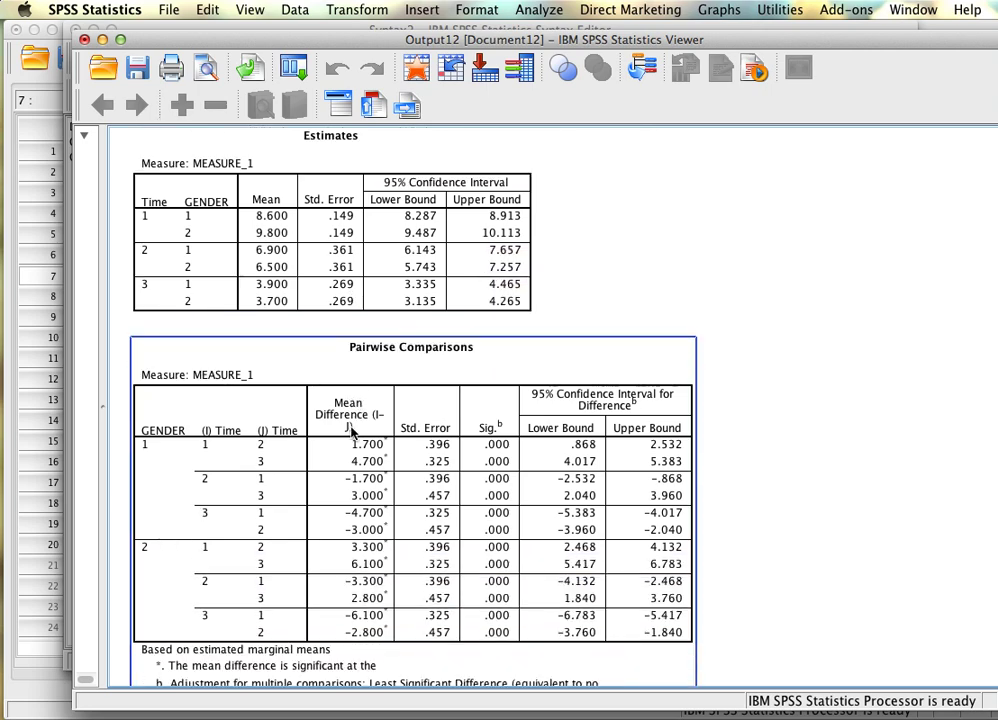
scroll(352, 430, "down", 1)
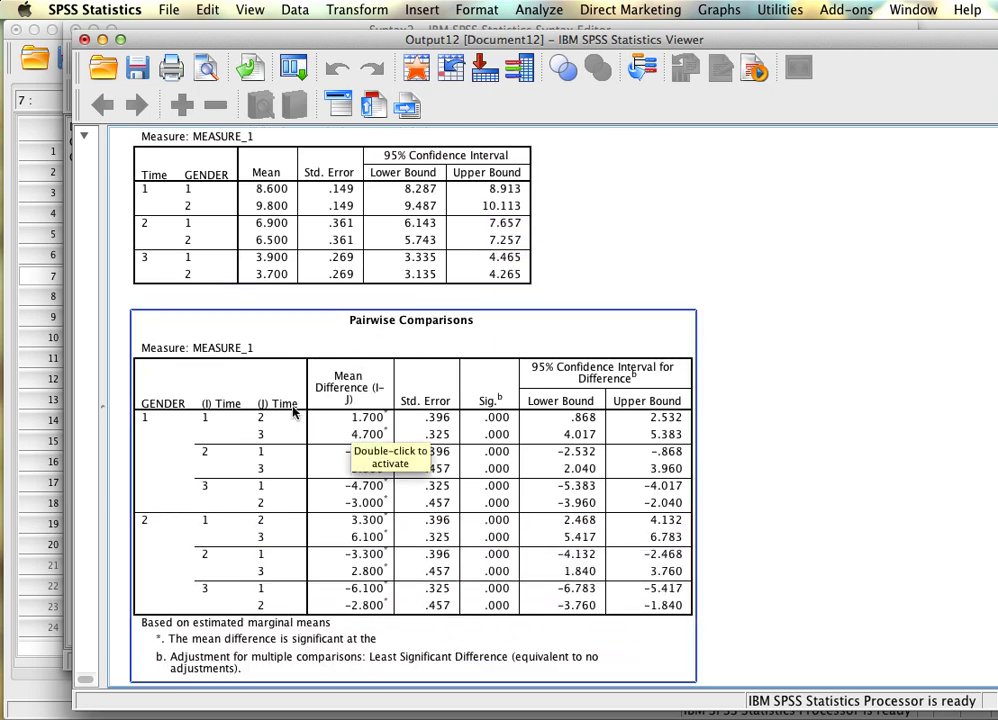
scroll(293, 410, "down", 1)
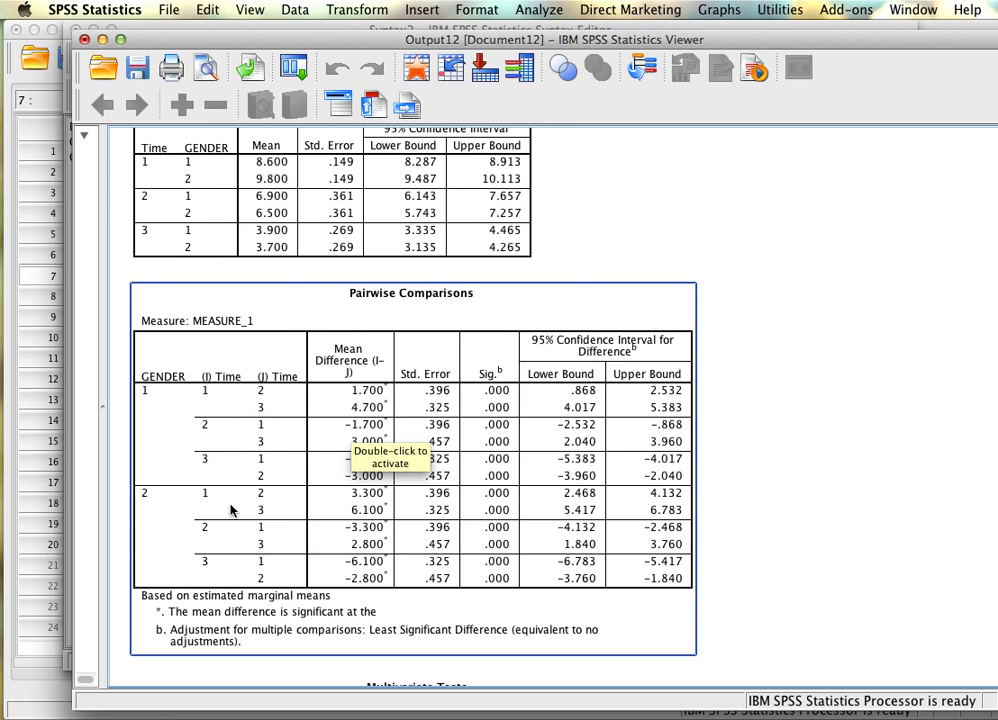
scroll(220, 560, "down", 3)
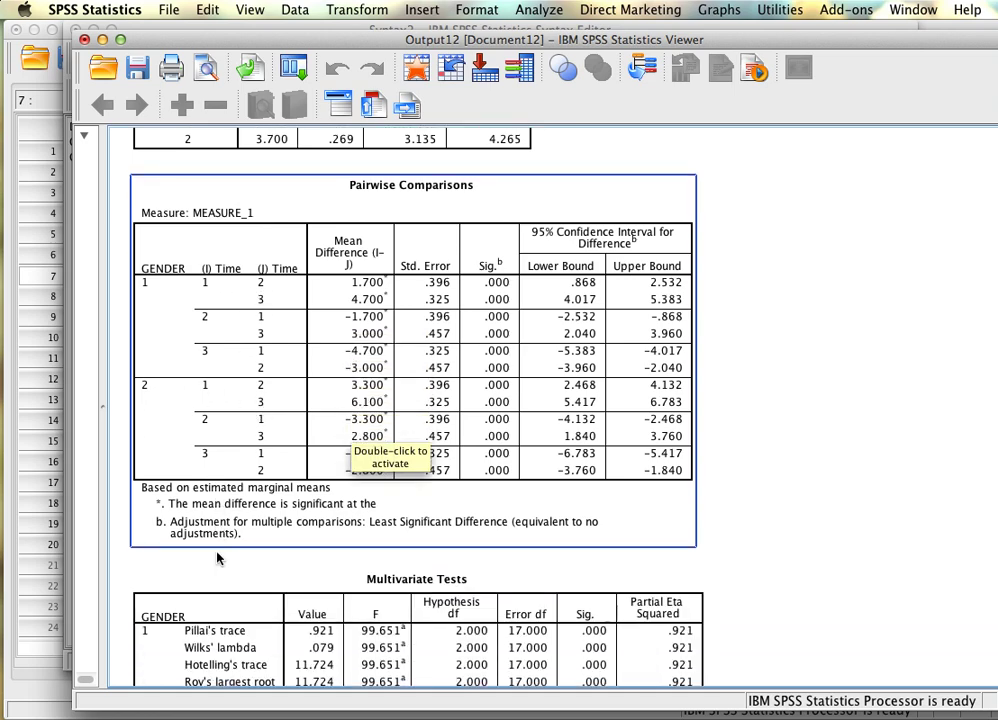
Step: Compare the Multivariate Tests of Time for each GENDER with the significance values in the Pairwise Comparisons above
scroll(220, 560, "down", 7)
scroll(218, 558, "up", 4)
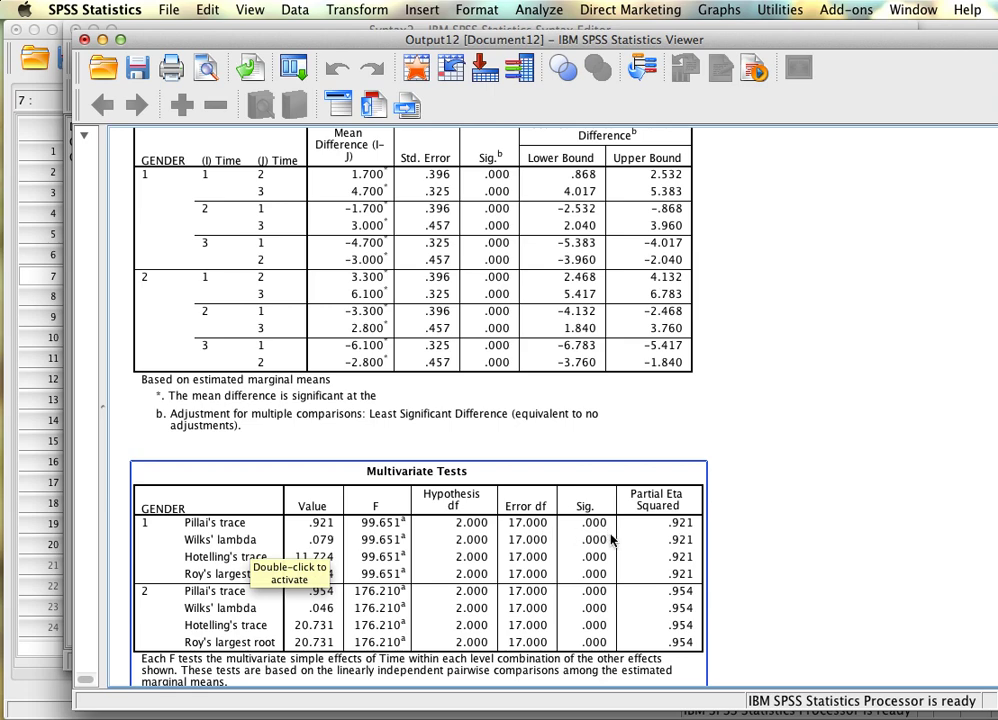
left_click(540, 385)
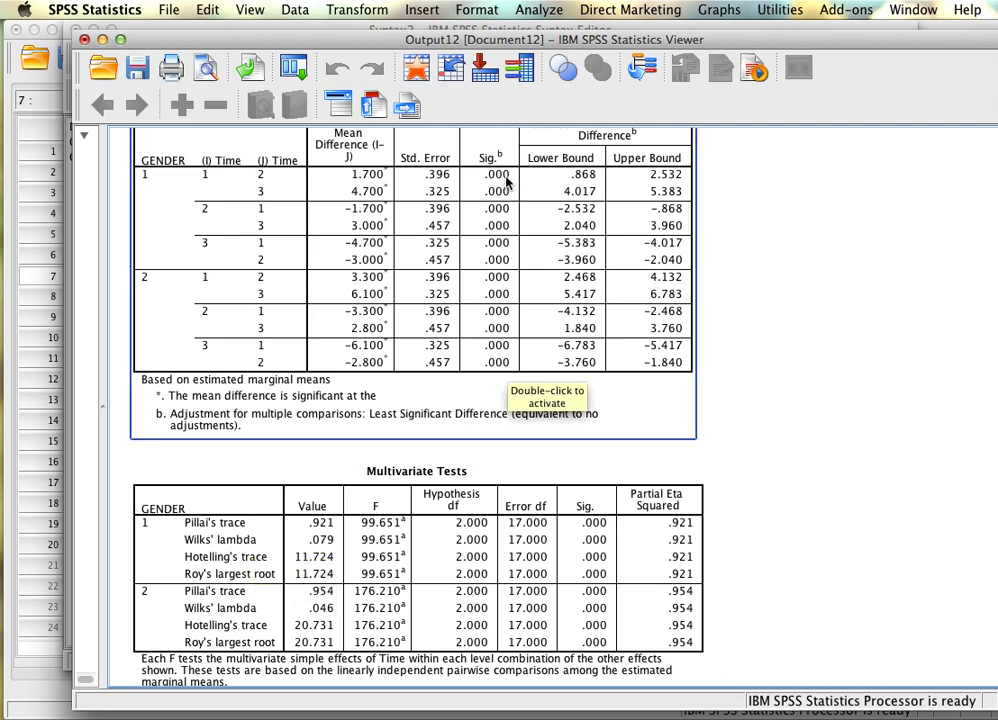
left_click(300, 488)
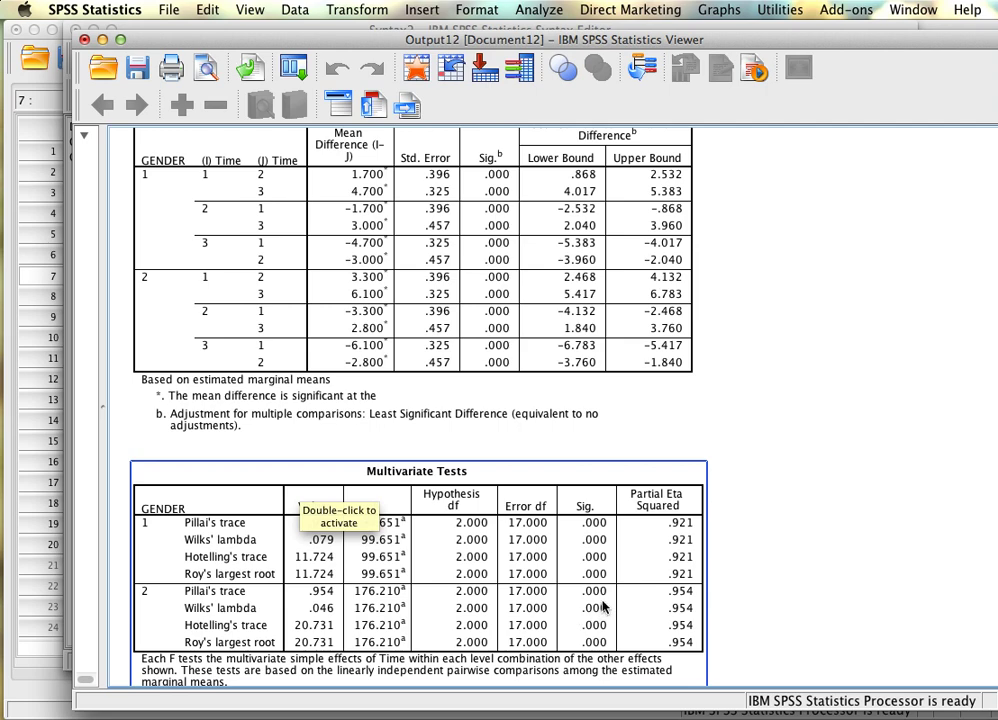
left_click(200, 292)
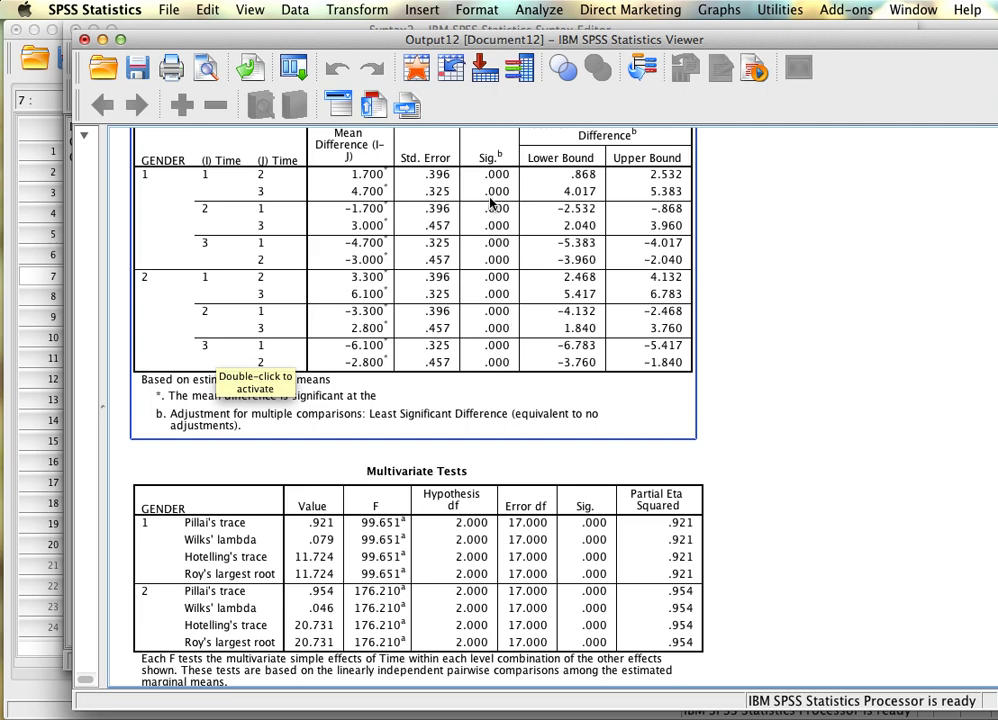
Step: Review the Estimates table in the second Time * GENDER section, after the Multivariate Tests
scroll(360, 435, "down", 3)
scroll(360, 435, "down", 15)
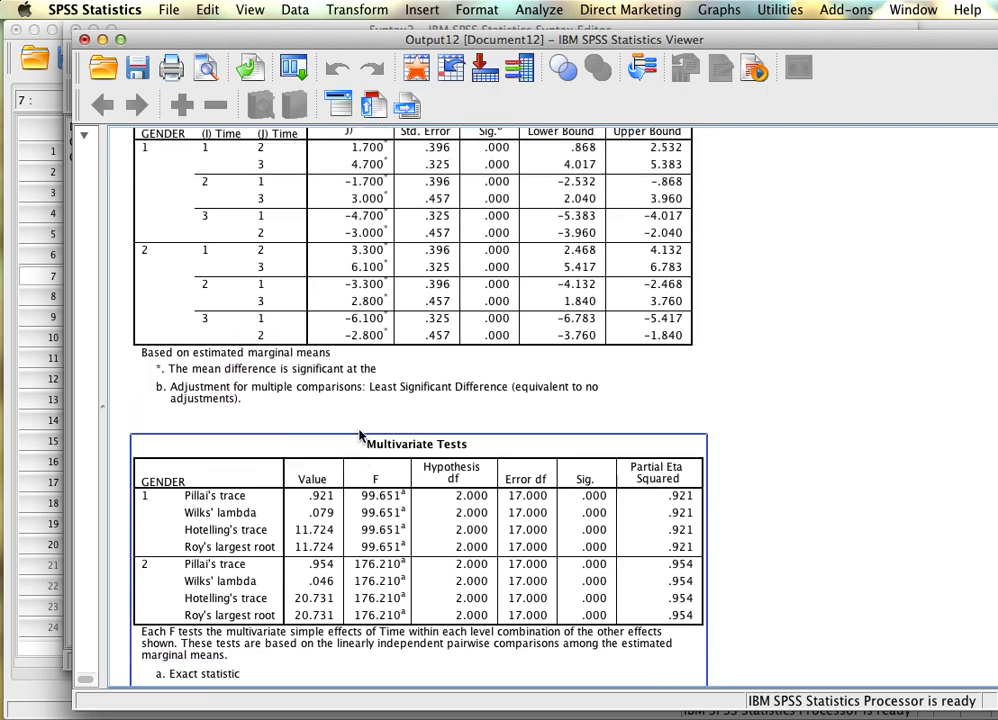
left_click(360, 435)
scroll(360, 435, "down", 1)
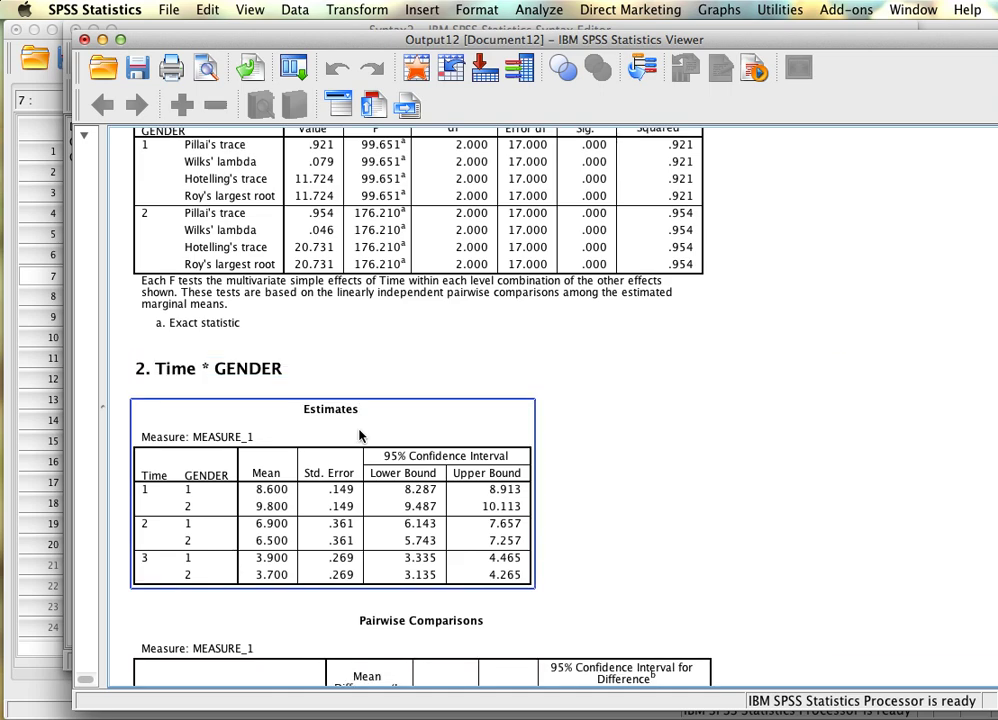
scroll(360, 435, "down", 5)
scroll(360, 435, "up", 1)
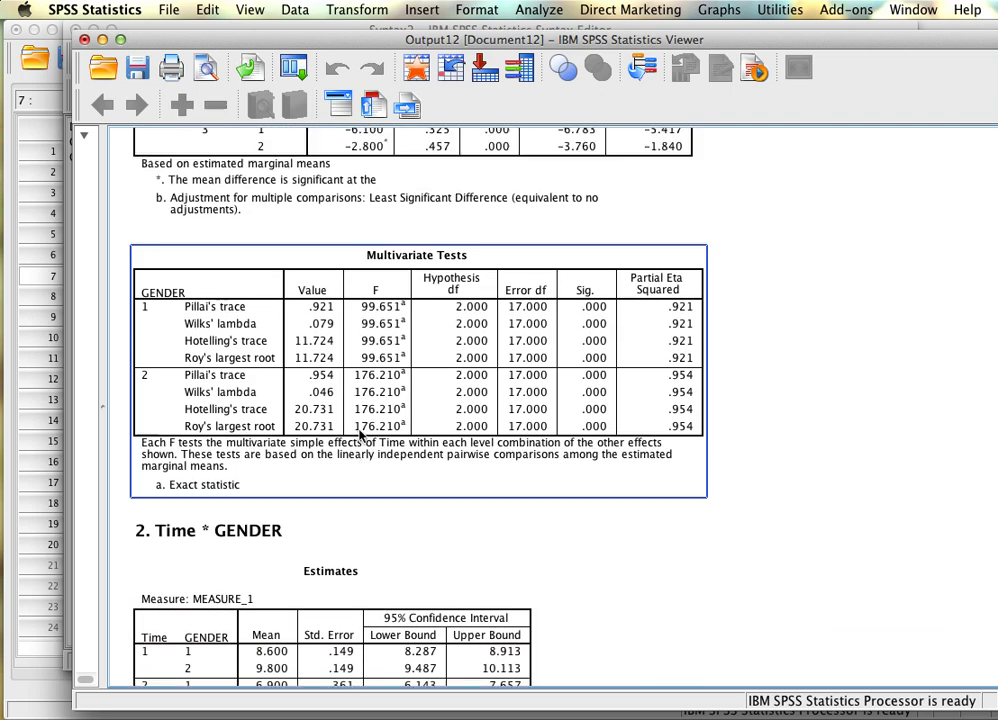
scroll(360, 435, "down", 5)
left_click(361, 374)
scroll(360, 435, "down", 1)
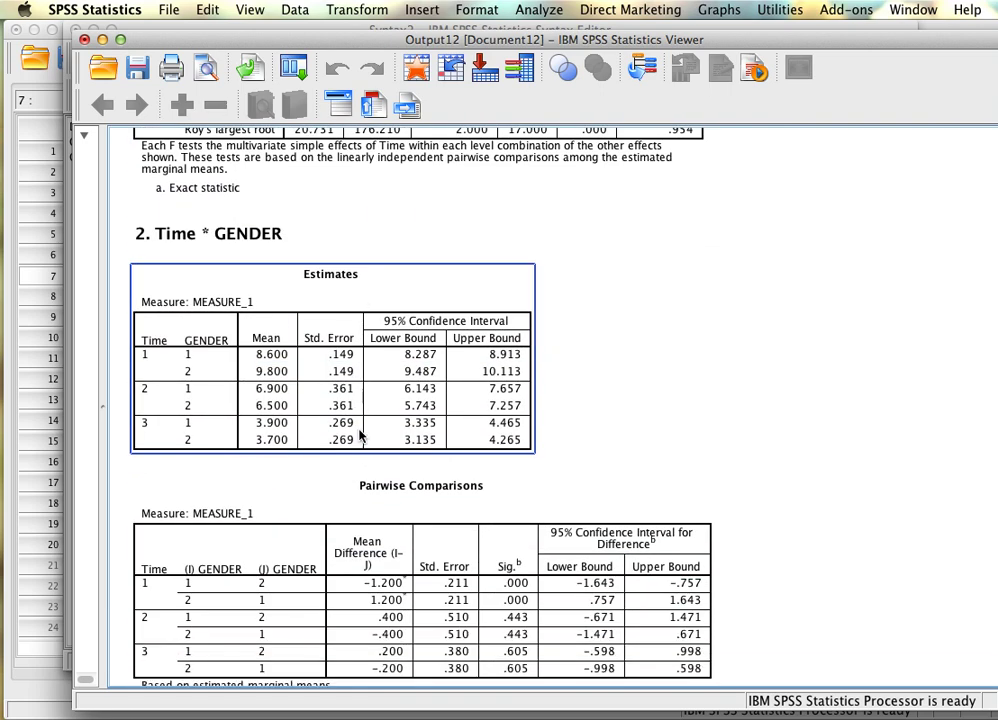
scroll(330, 435, "down", 1)
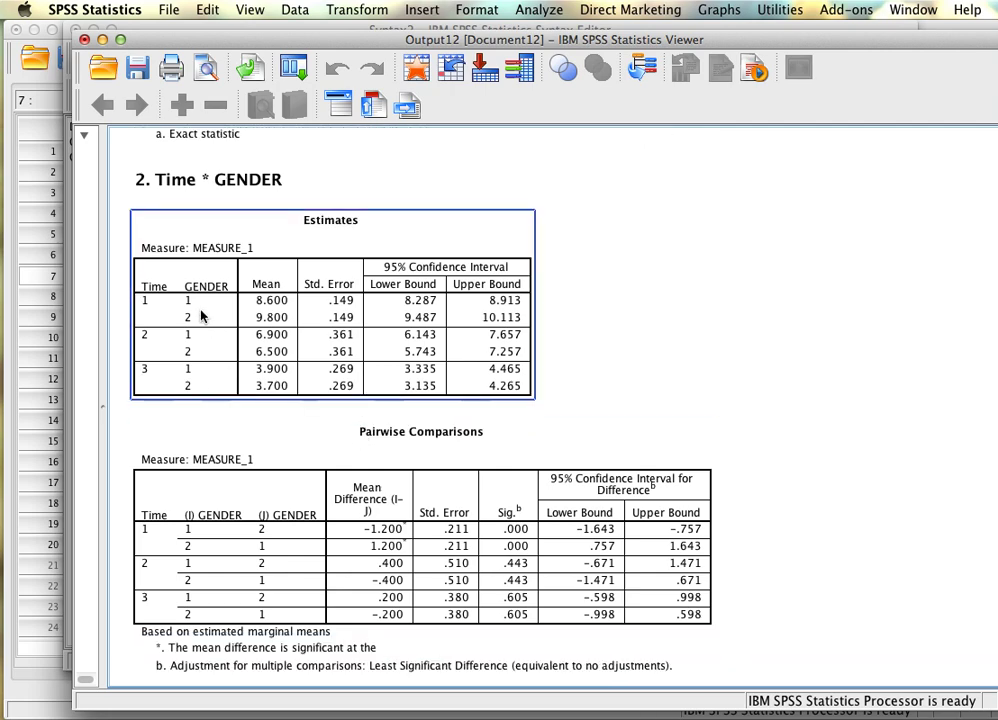
Step: Examine the Pairwise Comparisons and Univariate Tests of GENDER at each level of Time
scroll(263, 314, "down", 2)
scroll(201, 315, "down", 2)
left_click(201, 315)
scroll(263, 312, "up", 1)
scroll(263, 312, "down", 3)
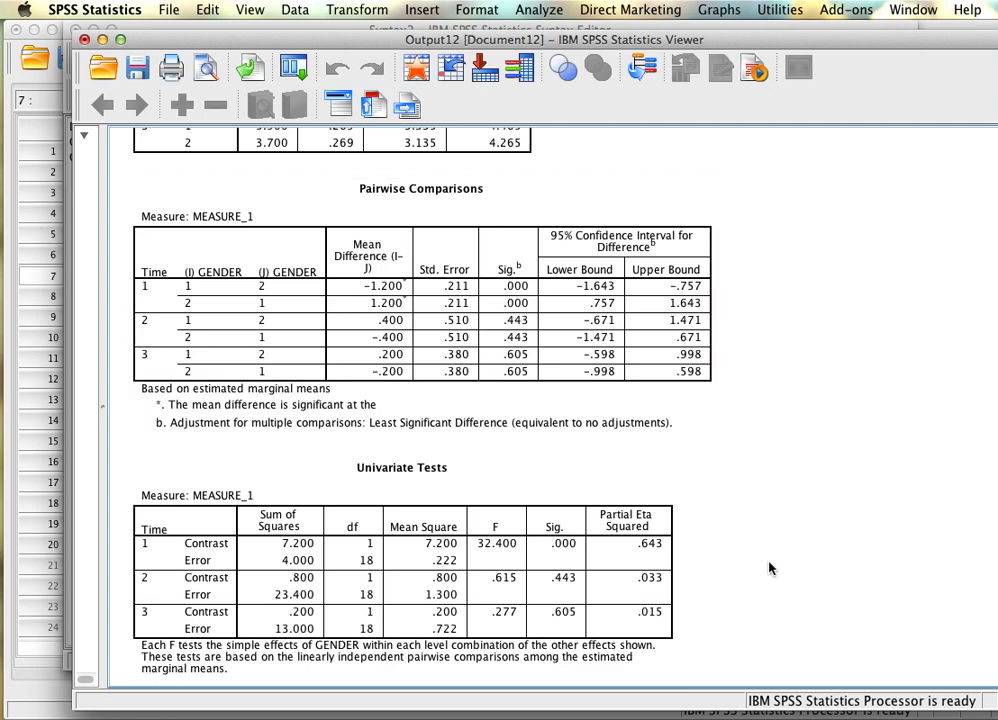
scroll(740, 503, "down", 5)
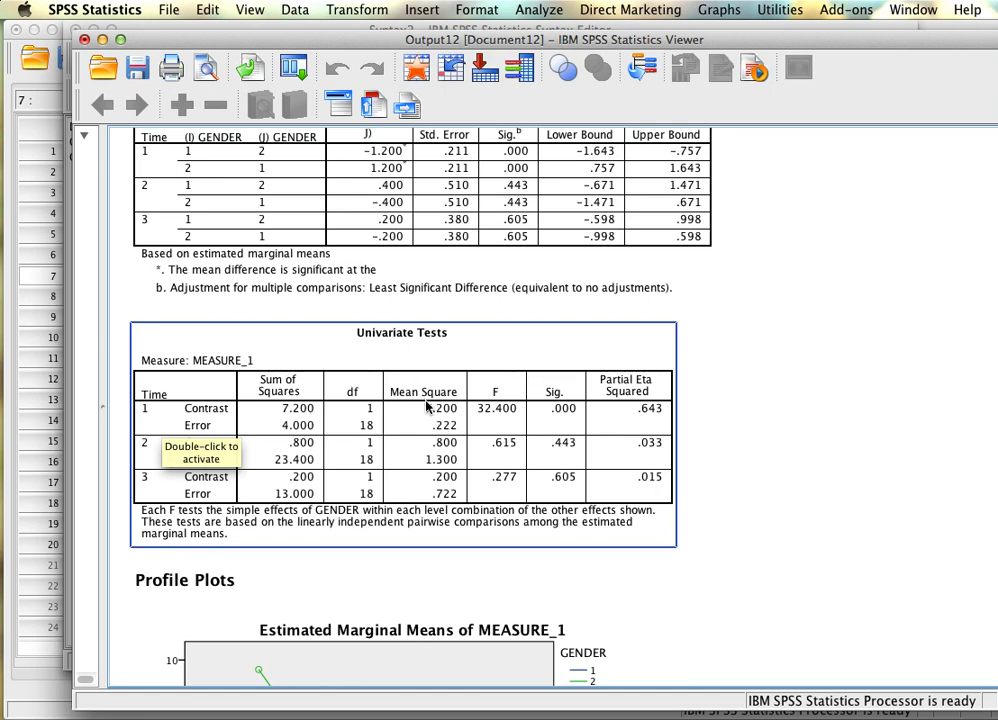
Step: Compare the F tests and effect sizes of GENDER at each Time in Univariate Tests with the Pairwise Comparisons above
scroll(428, 370, "up", 4)
scroll(426, 405, "up", 6)
scroll(426, 405, "down", 8)
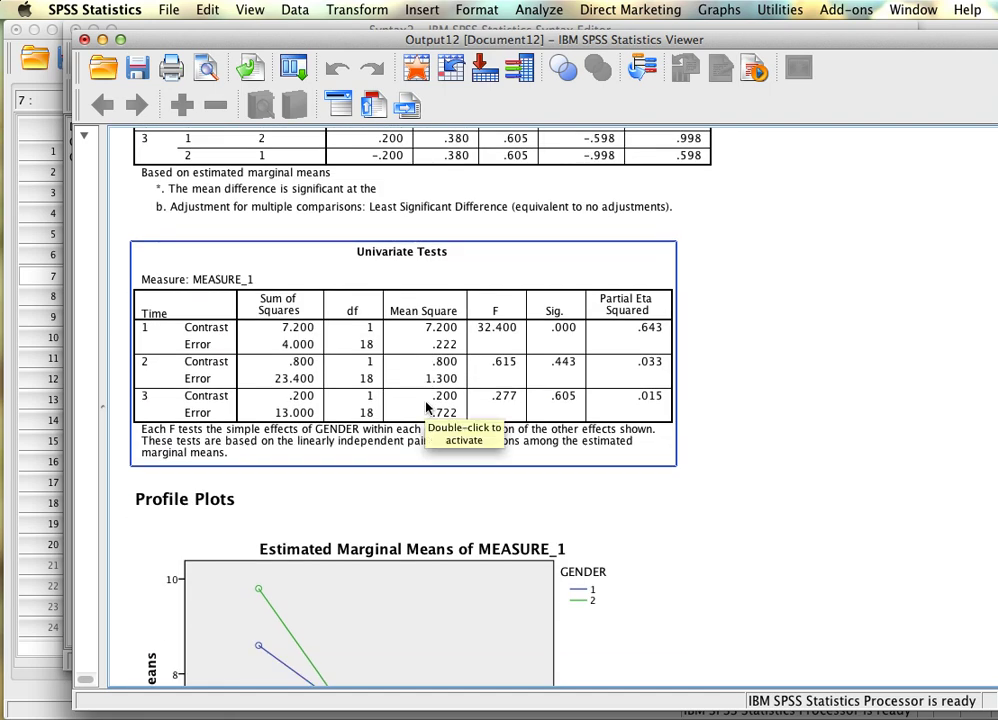
scroll(179, 330, "up", 3)
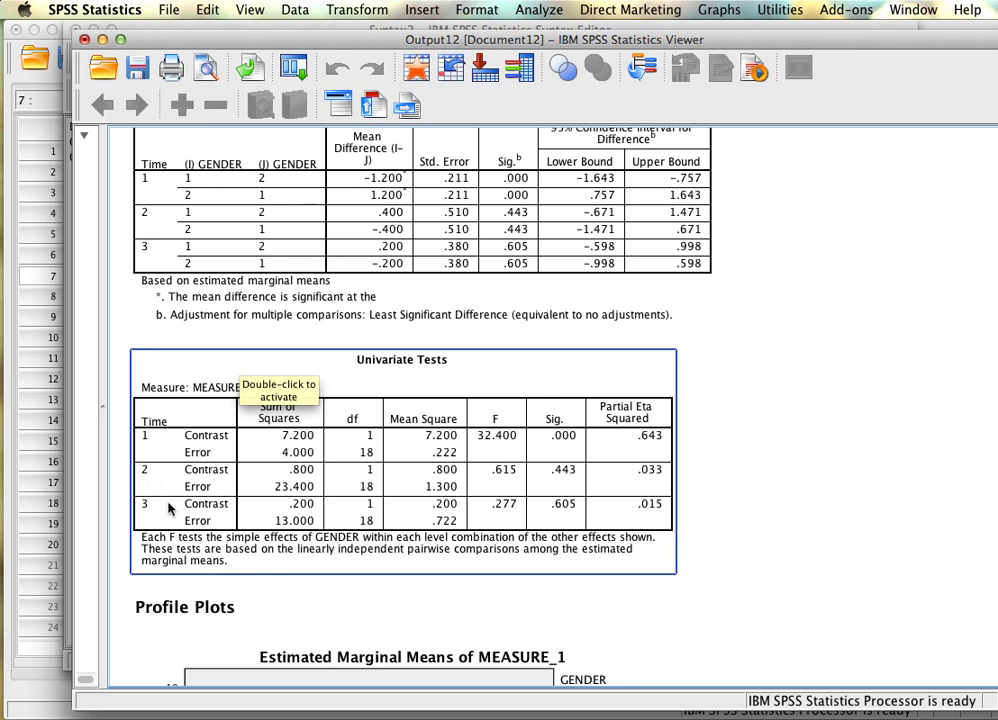
left_click(381, 339)
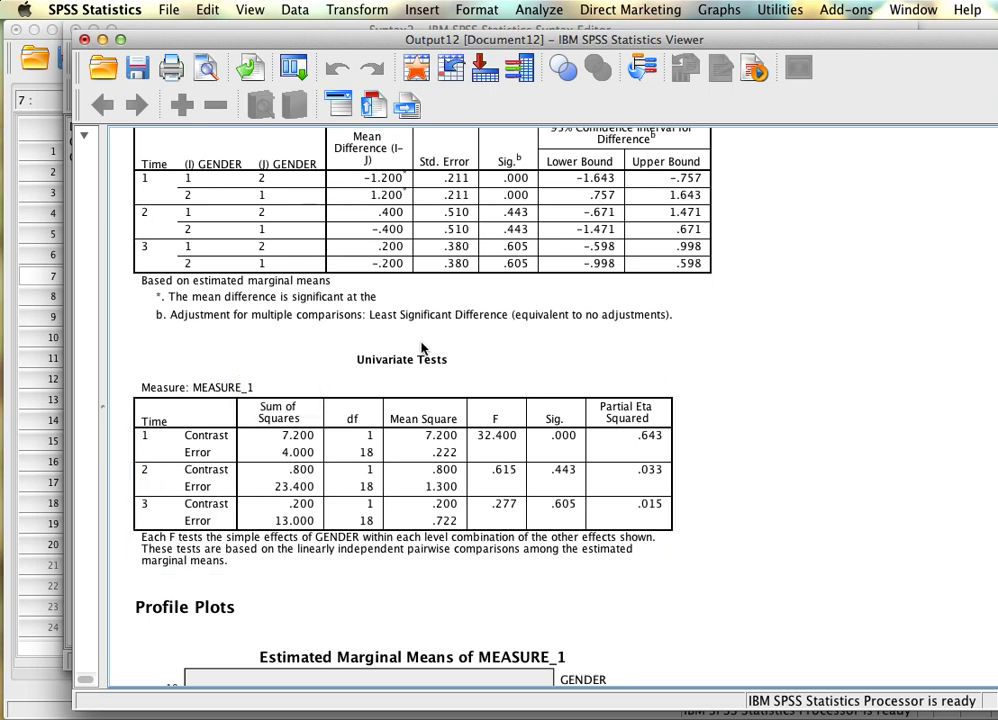
left_click(422, 350)
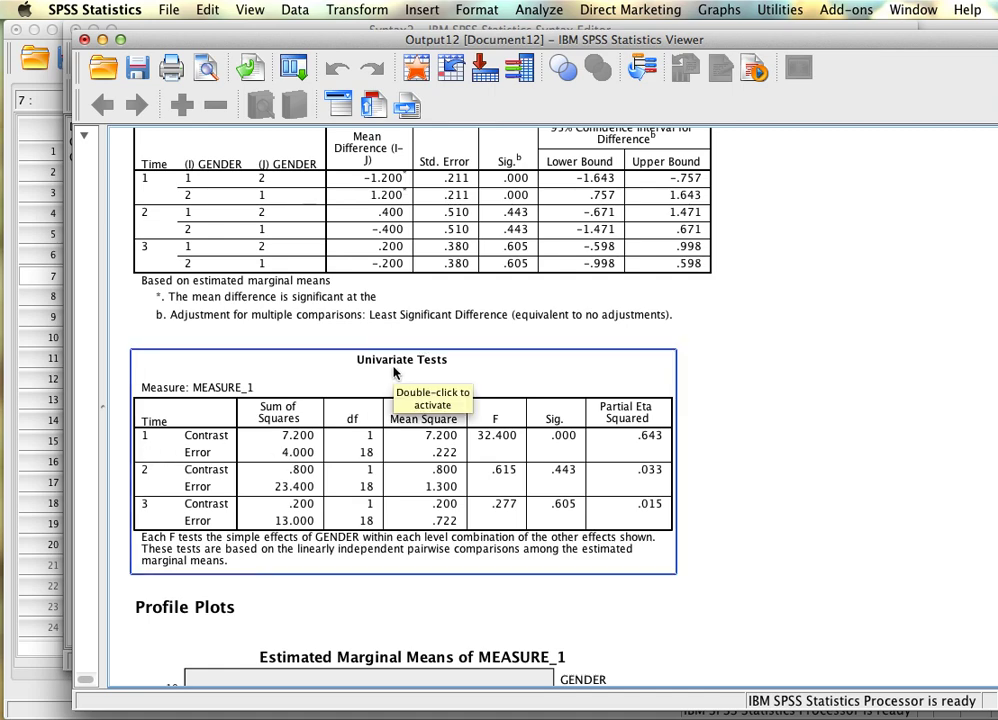
left_click(122, 459)
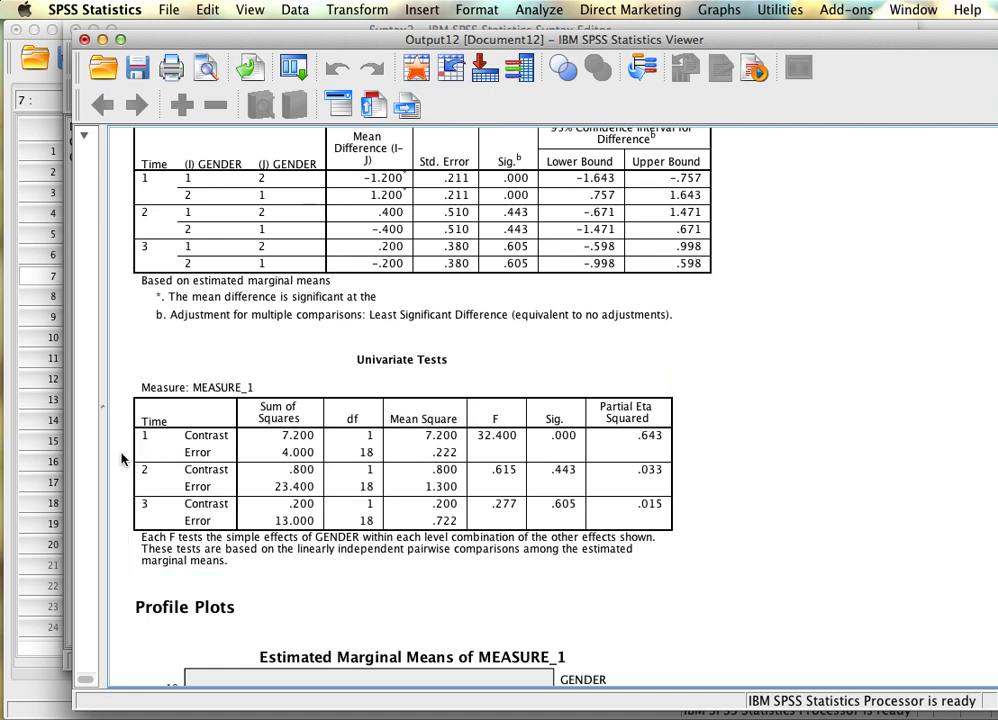
left_click(180, 457)
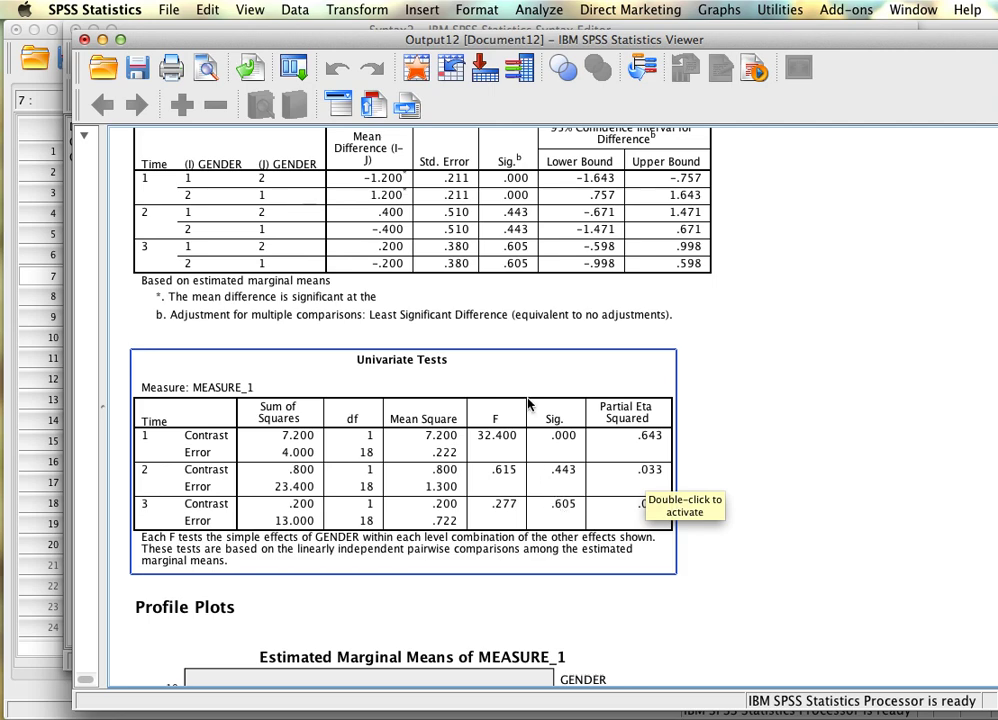
scroll(483, 402, "up", 3)
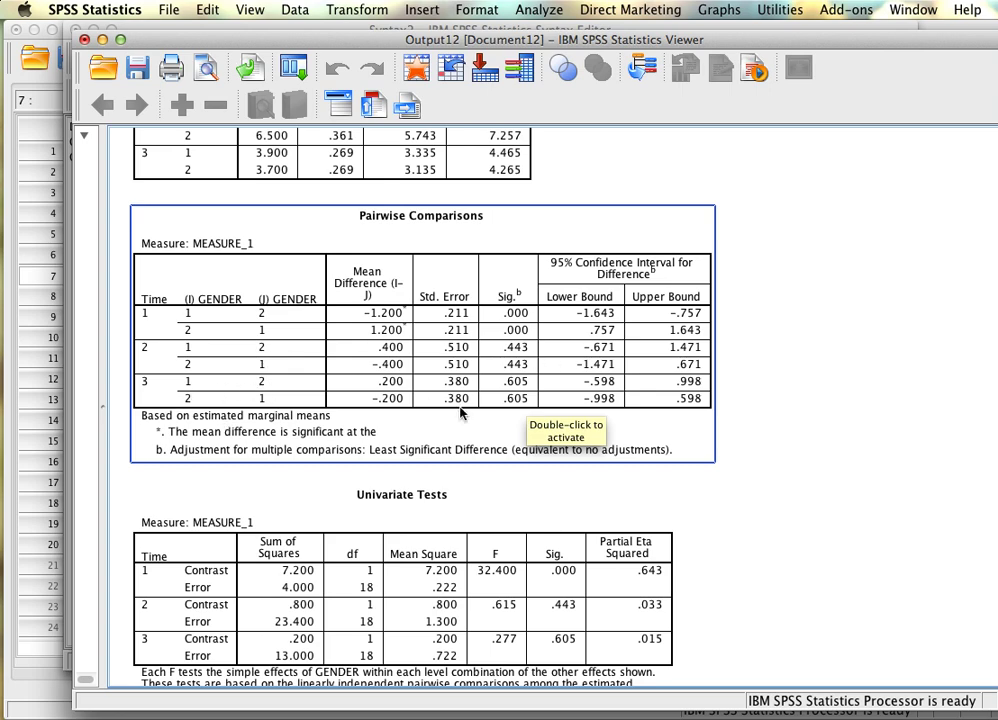
Step: Examine the profile plot of estimated marginal means across the three Time levels for each GENDER
left_click(755, 566)
scroll(920, 603, "down", 15)
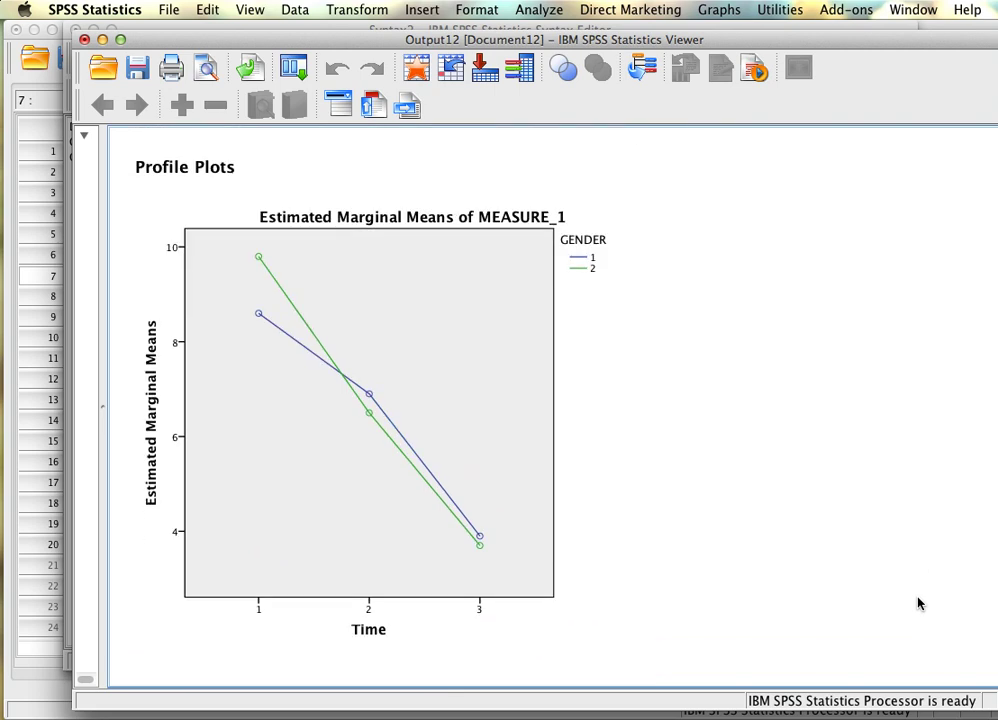
left_click(662, 490)
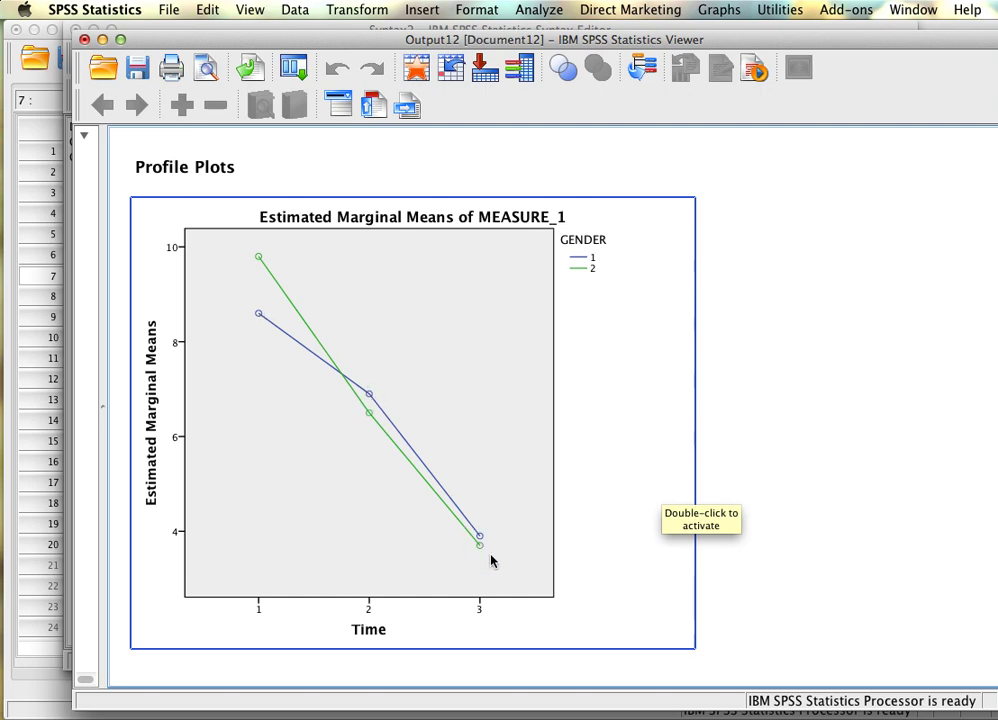
left_click(895, 638)
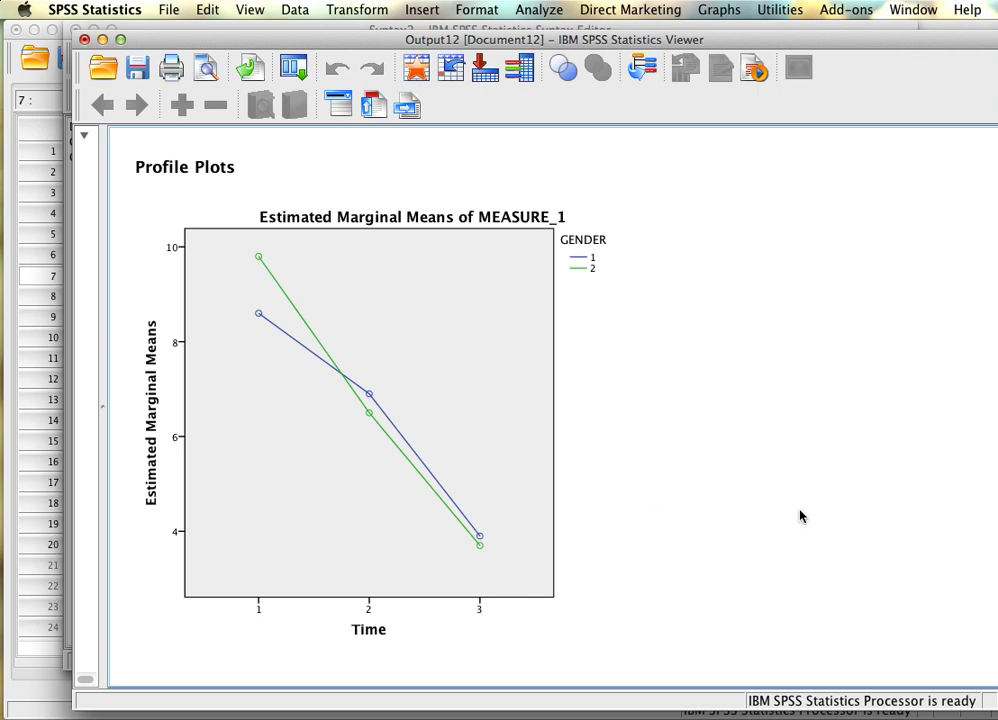